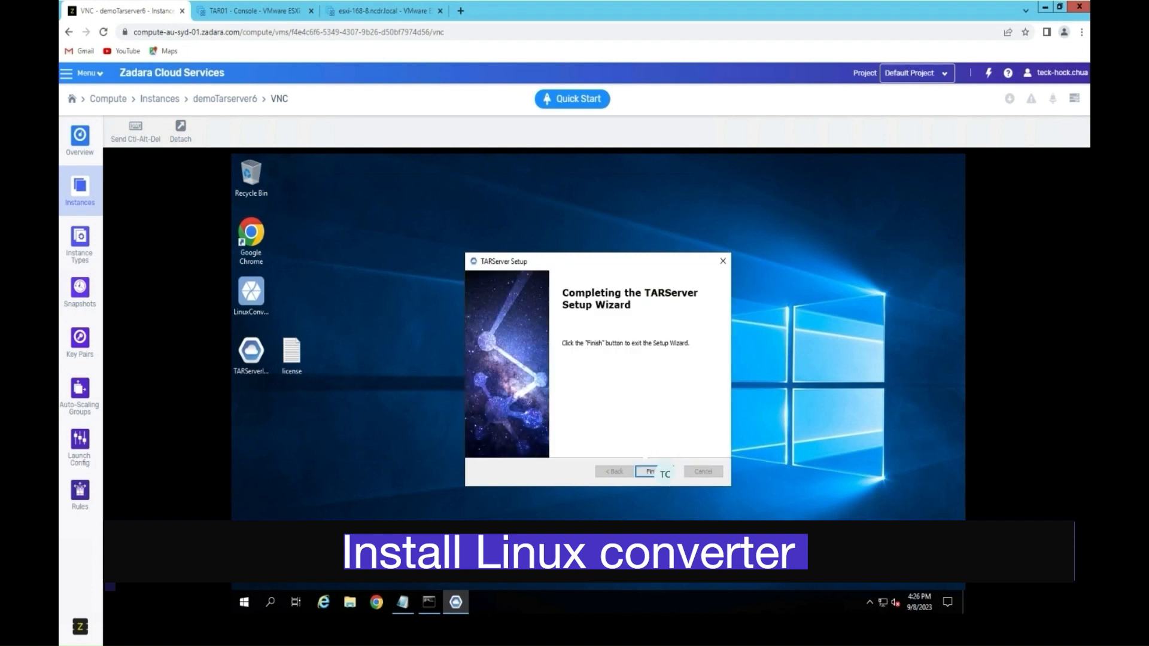
Step: Run the LinuxConverter installer on the remote desktop and confirm the installation
{"action": "double_click", "coordinate": [256, 297]}
{"action": "right_click", "coordinate": [256, 299]}
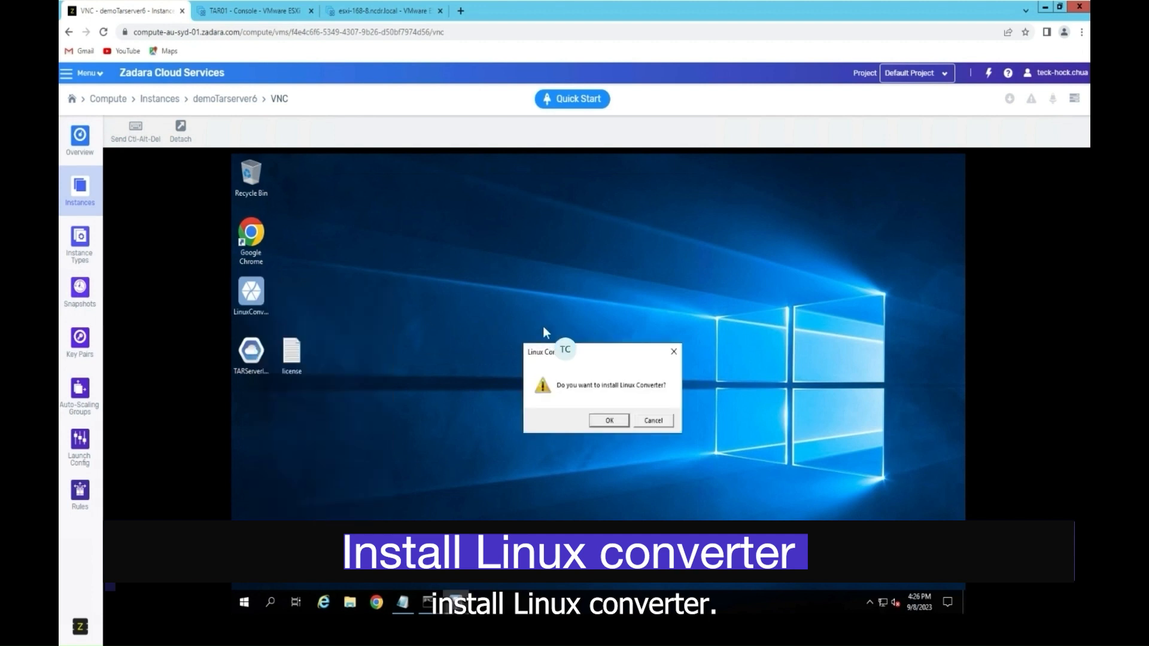
{"action": "left_click", "coordinate": [603, 420]}
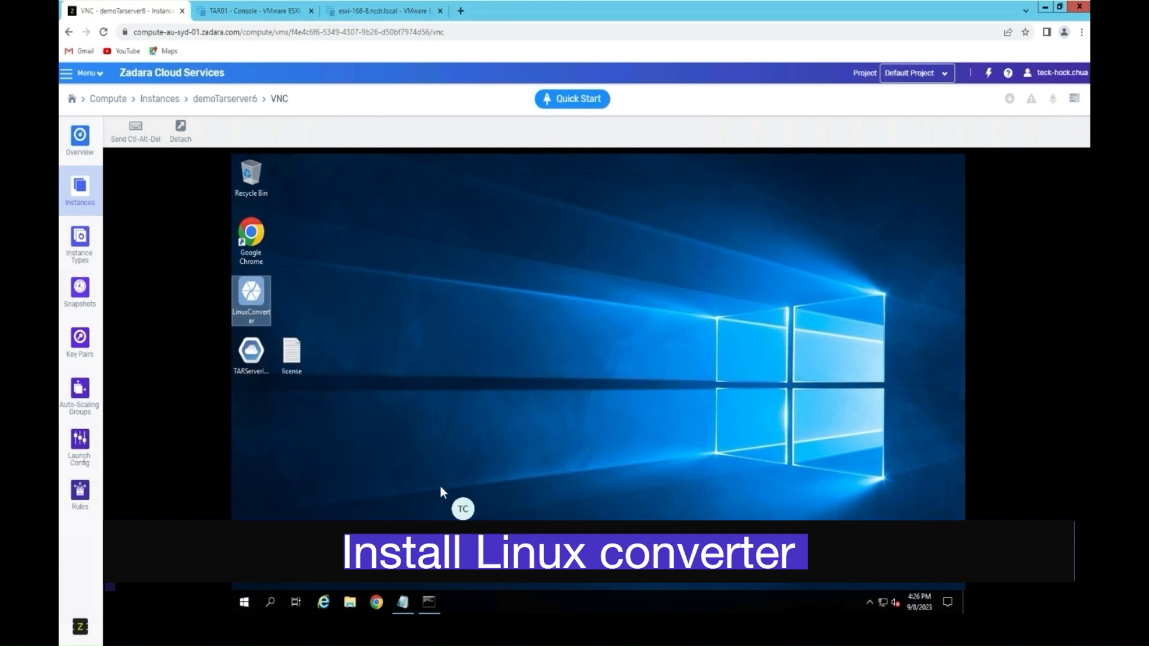
{"action": "left_click", "coordinate": [619, 414]}
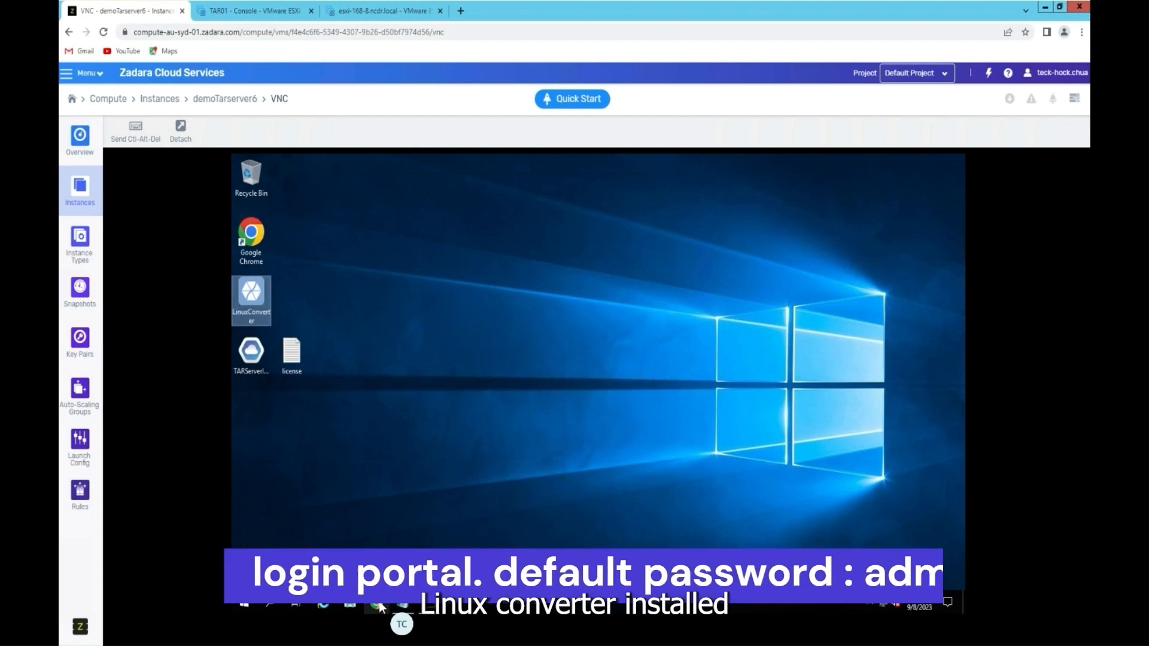
Step: Close the remote Chrome window and go back to the demoTarserver6 instance overview
{"action": "left_click", "coordinate": [381, 602]}
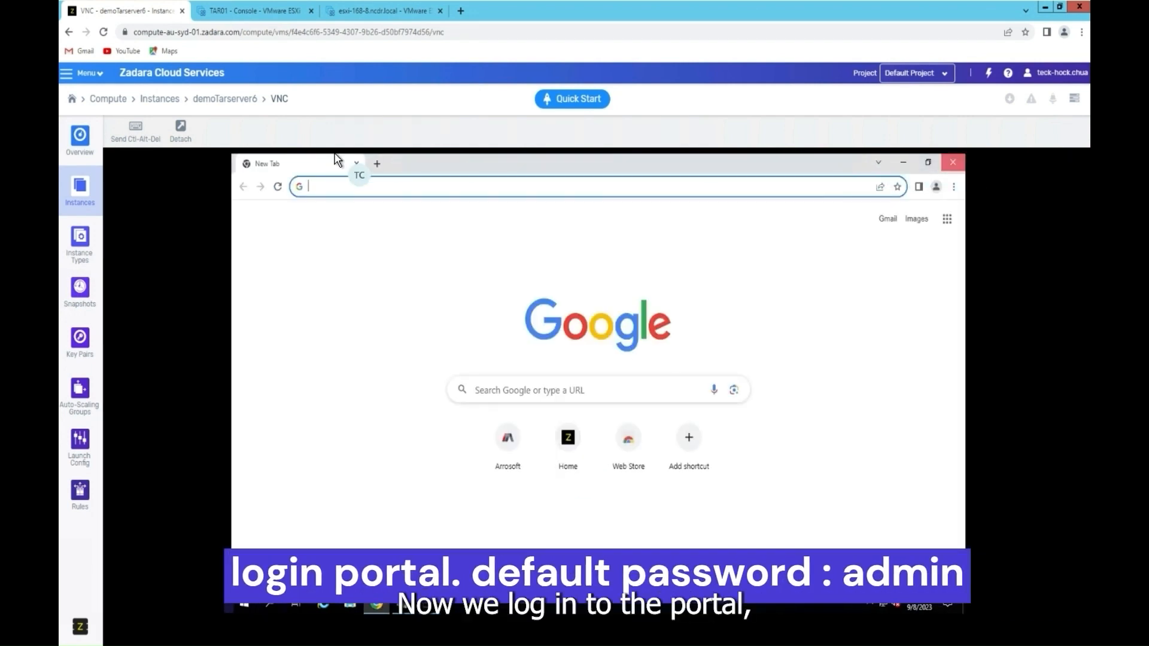
{"action": "left_click", "coordinate": [953, 163]}
{"action": "left_click", "coordinate": [225, 98]}
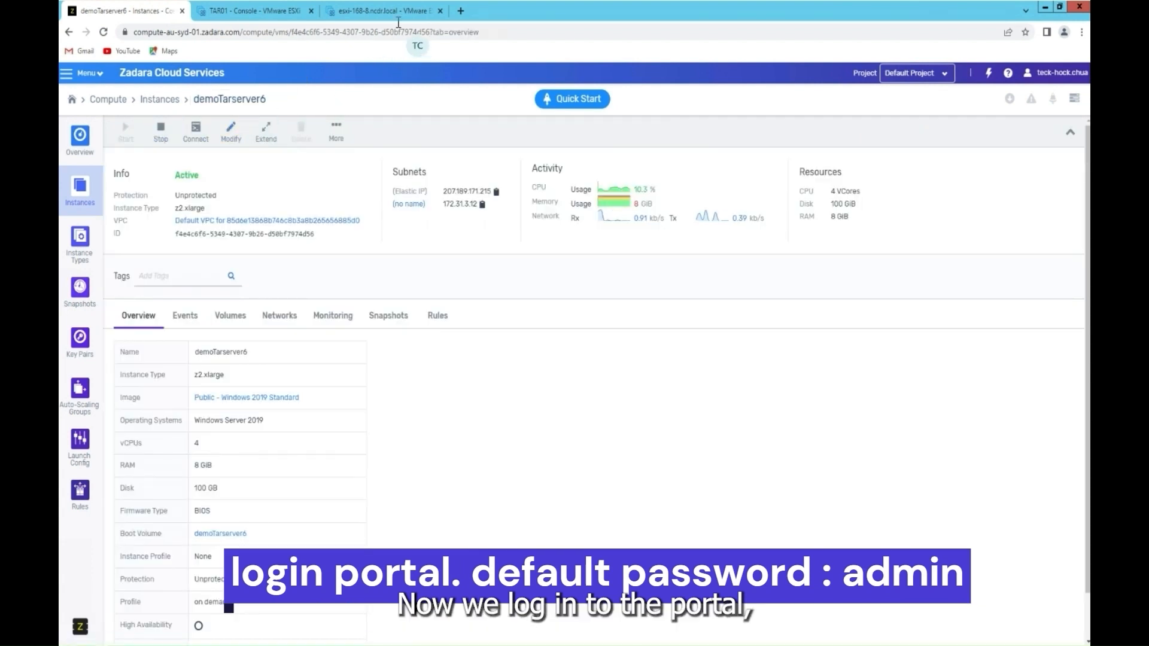
{"action": "left_click", "coordinate": [460, 11]}
Step: Log in to the Arrosoft portal with the default admin username and administrator password
{"action": "left_click", "coordinate": [466, 328]}
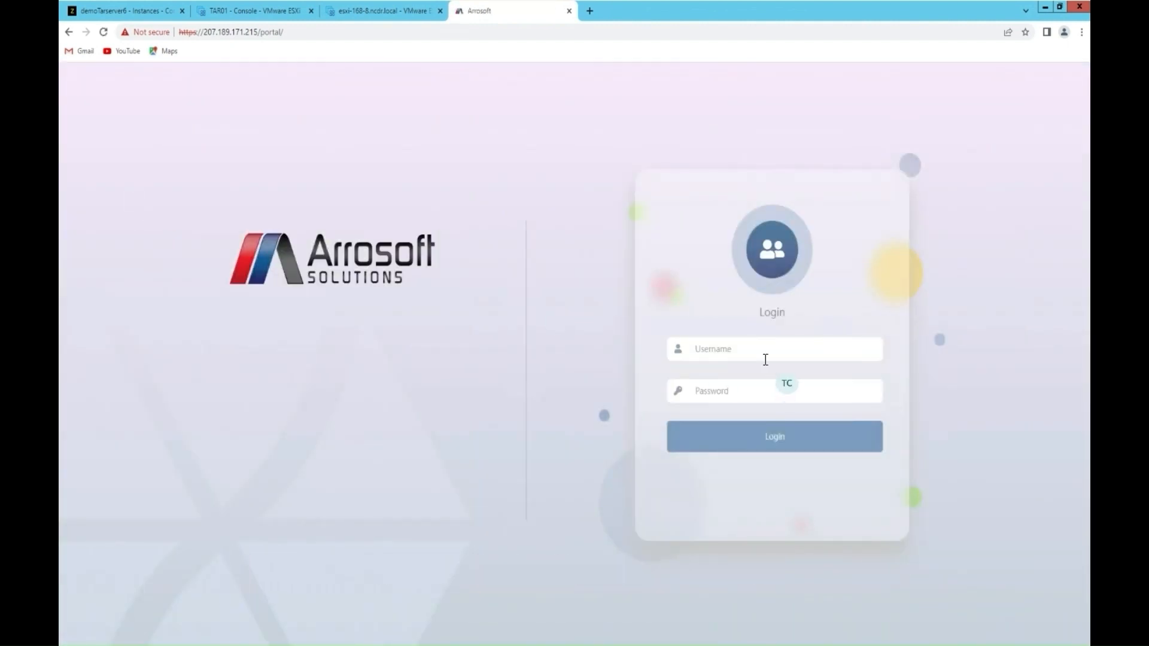
{"action": "left_click", "coordinate": [771, 348]}
{"action": "type", "text": "admin"}
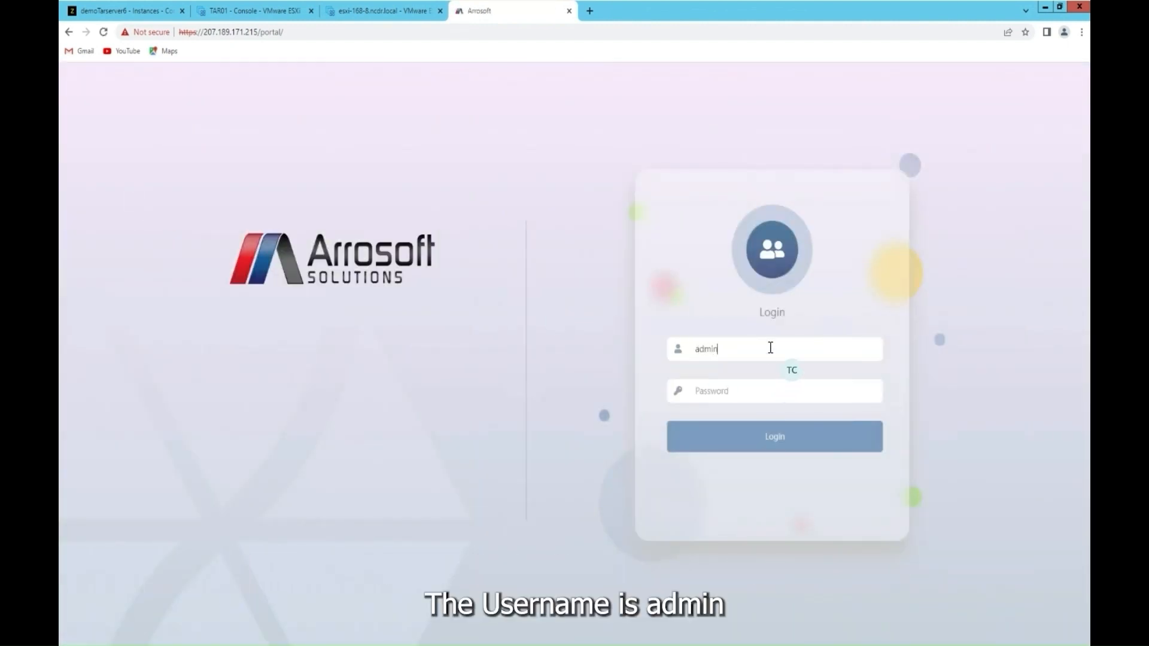
{"action": "key", "text": "Tab"}
{"action": "type", "text": "admin"}
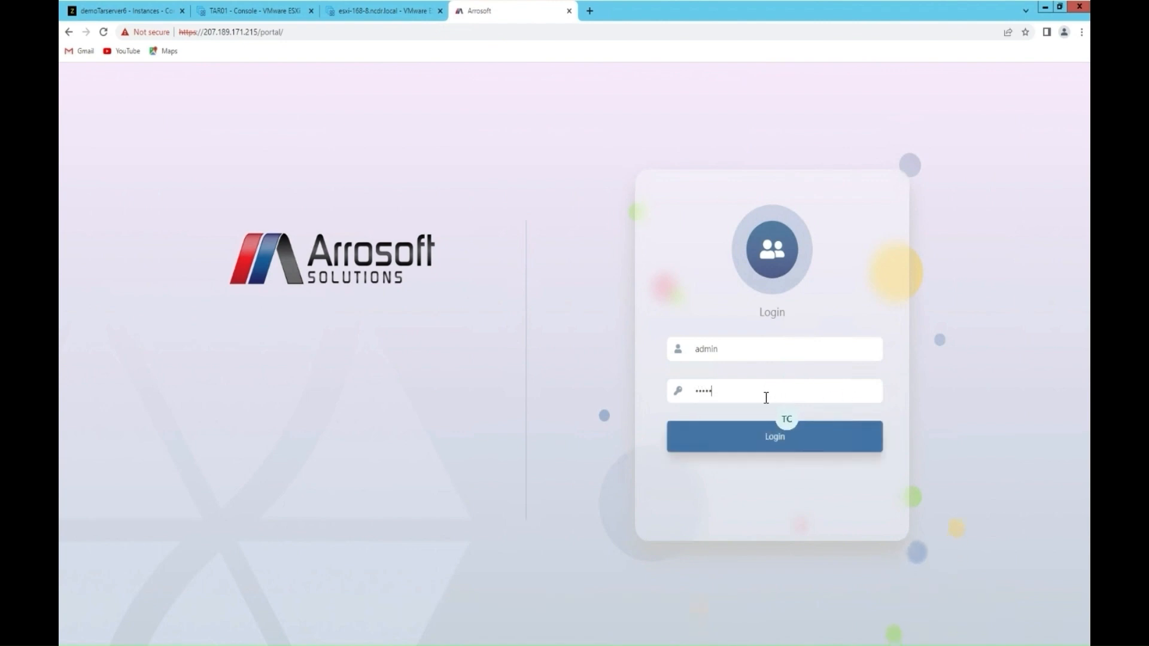
{"action": "key", "text": "Return"}
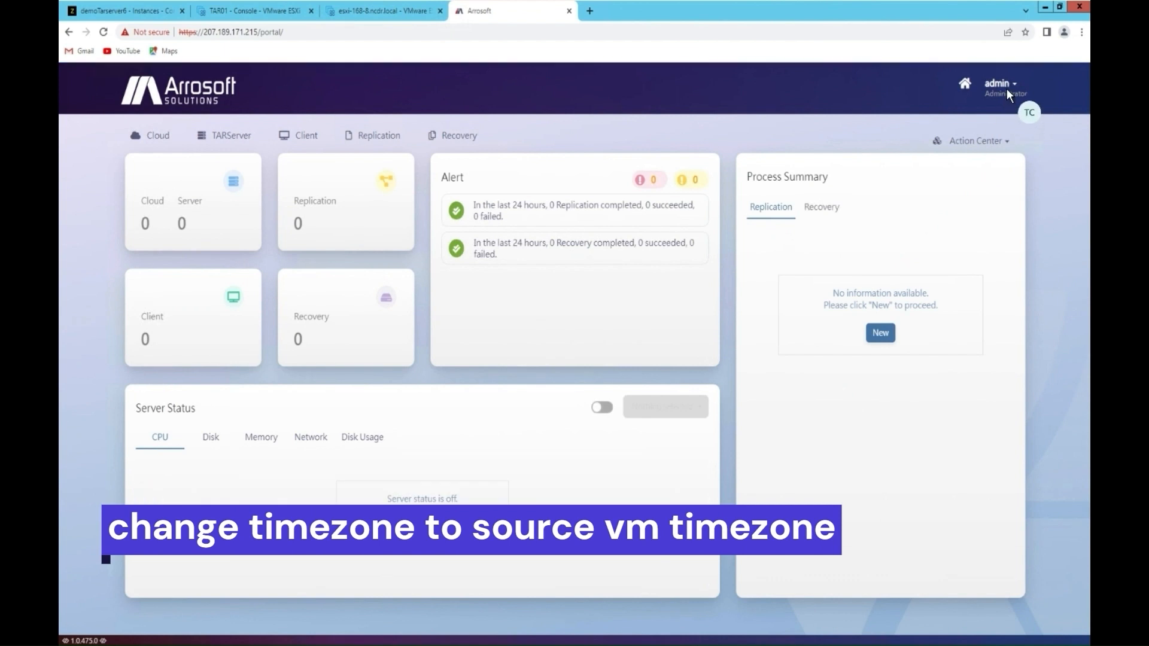
Step: In System Setting, choose time zone GMT+08:00 Beijing/Taipei, keep English, and submit
{"action": "left_click", "coordinate": [1007, 87]}
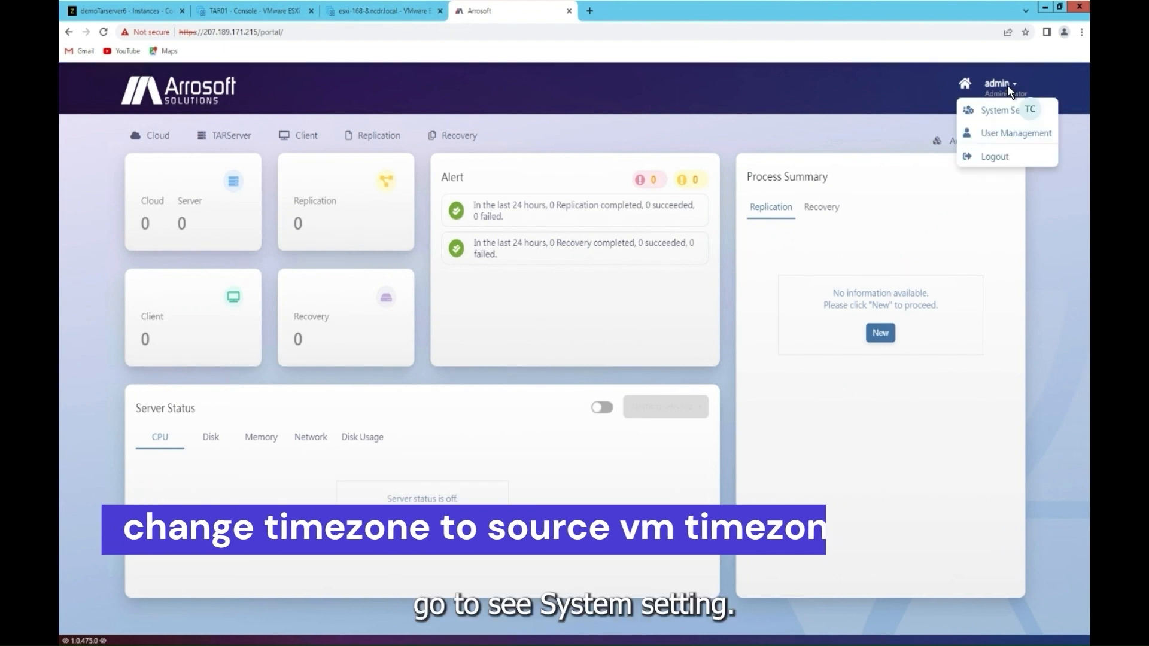
{"action": "left_click", "coordinate": [1000, 120]}
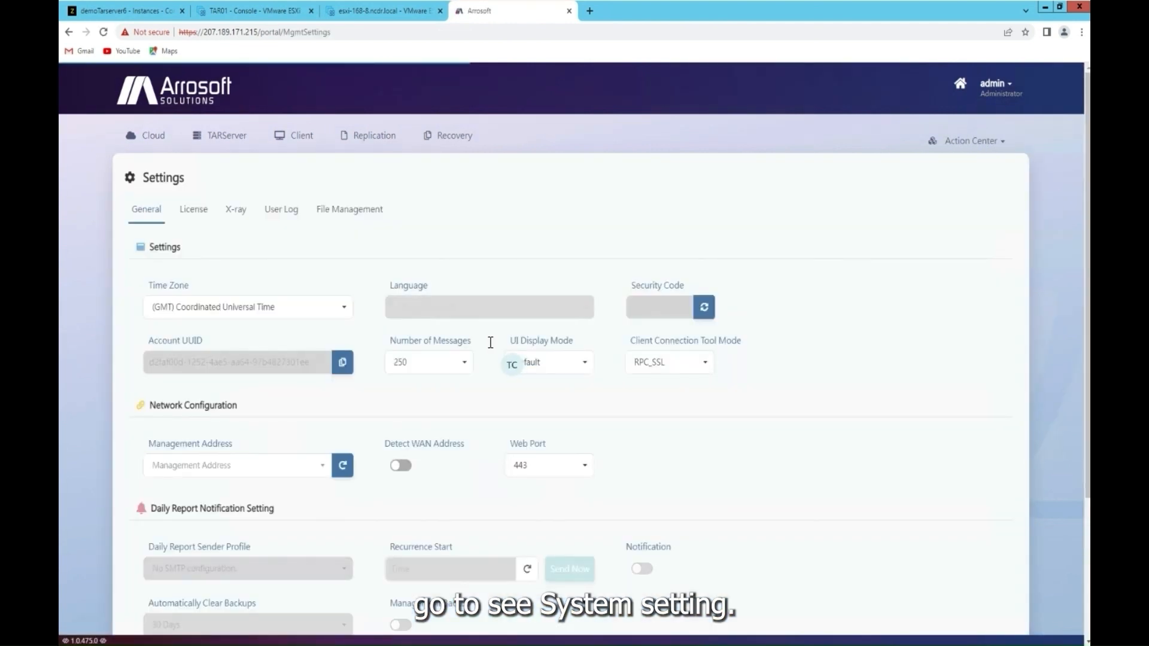
{"action": "left_click", "coordinate": [345, 309]}
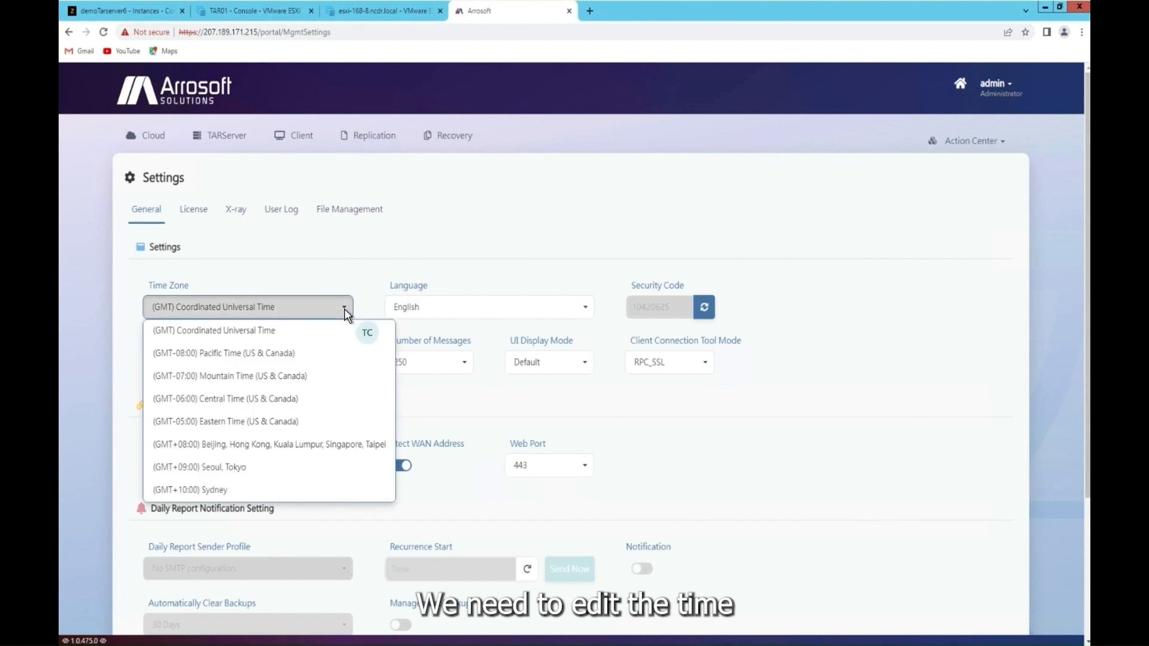
{"action": "left_click", "coordinate": [312, 453]}
{"action": "left_click", "coordinate": [529, 307]}
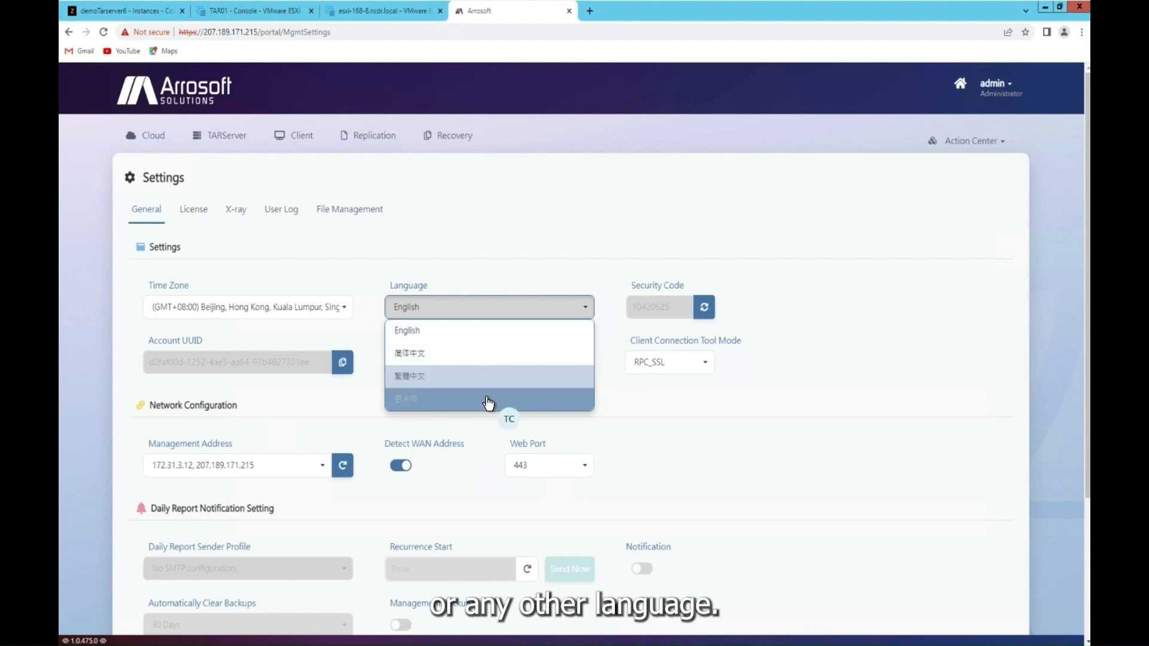
{"action": "left_click", "coordinate": [508, 333]}
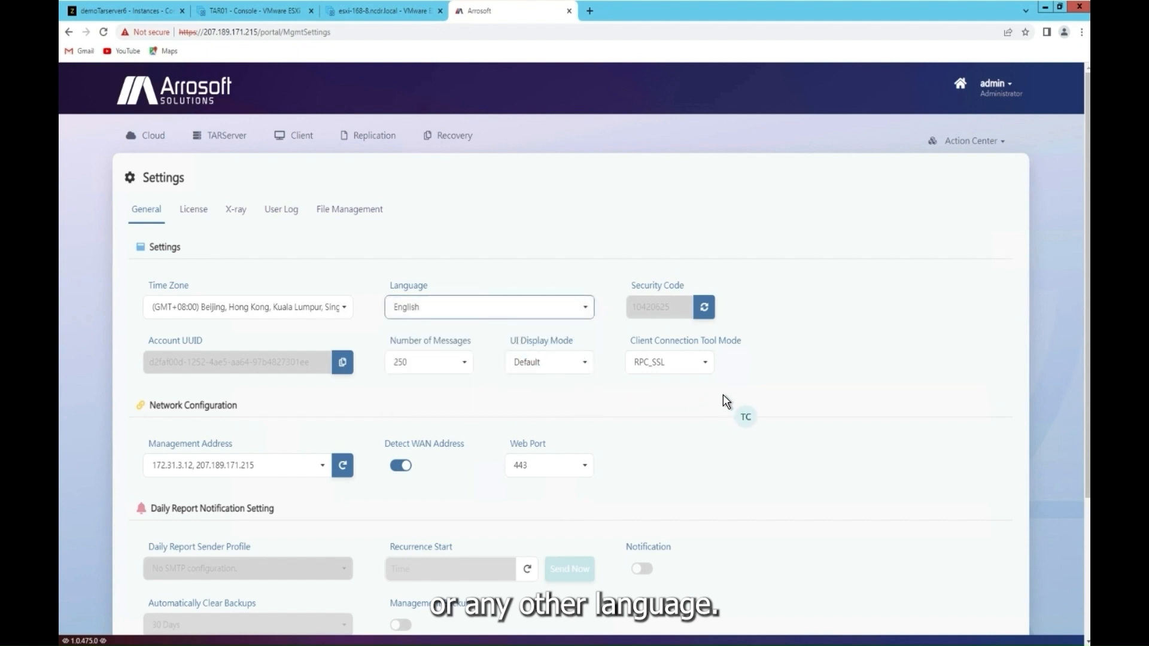
{"action": "scroll", "coordinate": [726, 402], "scroll_direction": "down", "scroll_amount": 3}
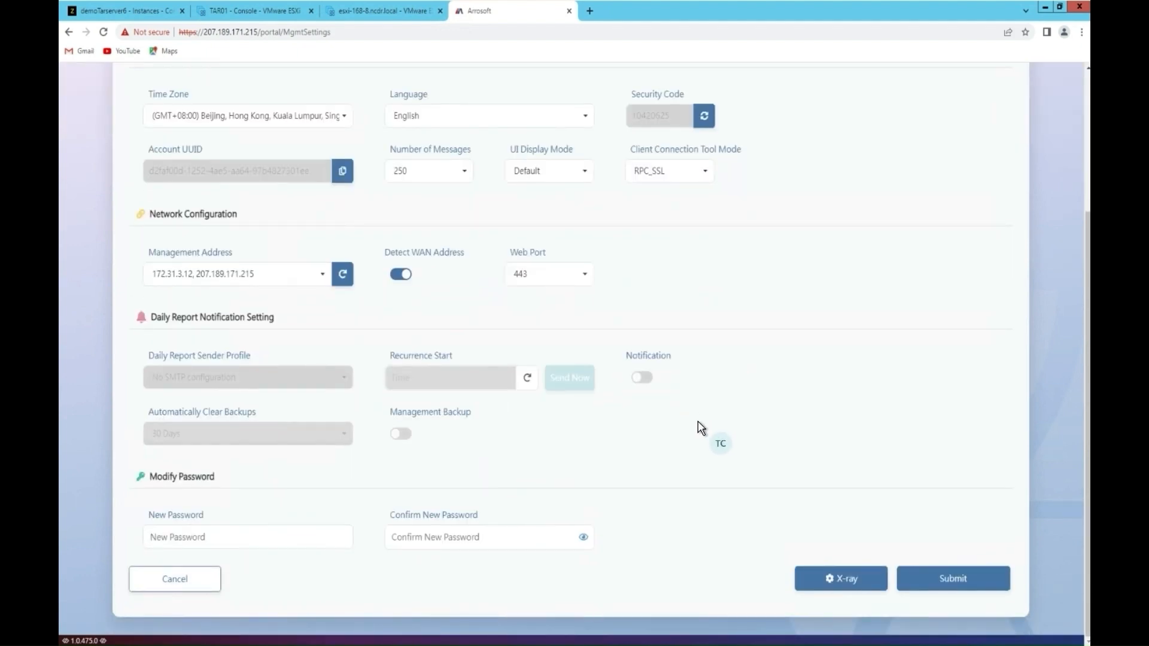
{"action": "left_click", "coordinate": [981, 584]}
{"action": "left_click", "coordinate": [669, 222]}
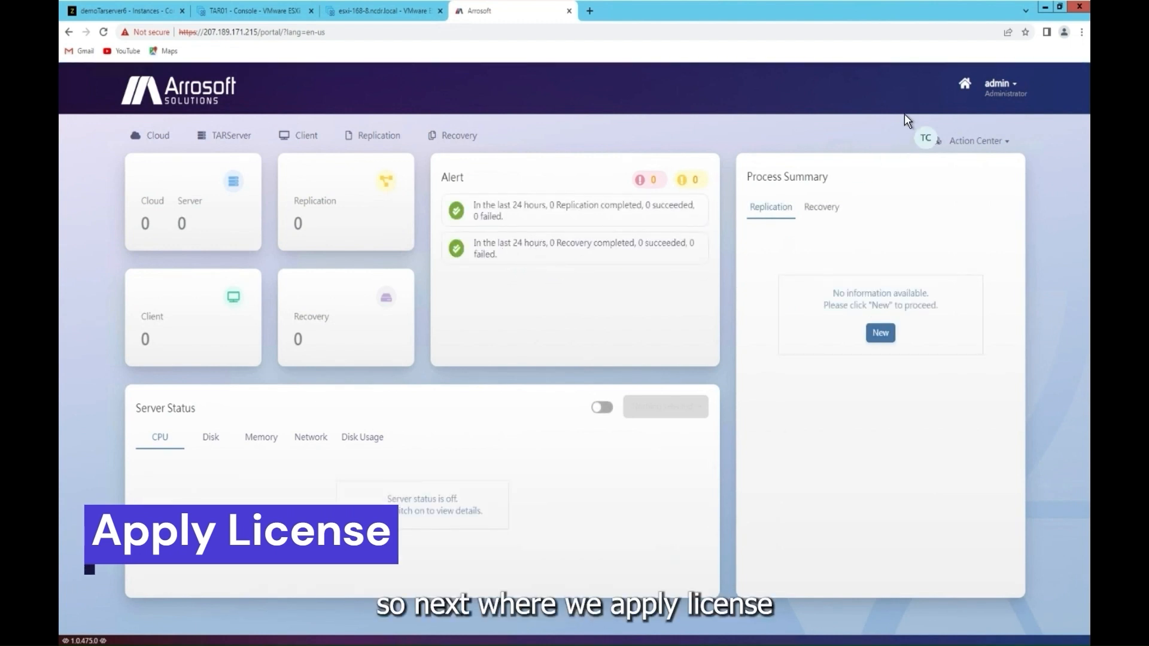
Step: Open the license activation form and enter the licensee name and contact e-mail
{"action": "left_click", "coordinate": [994, 84]}
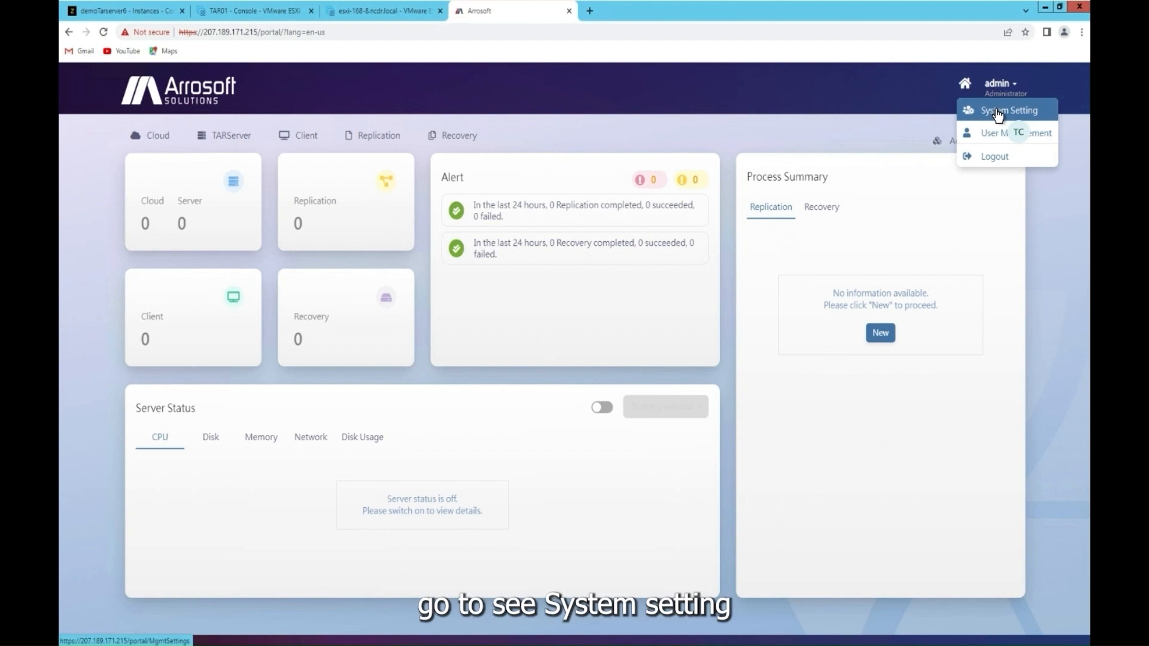
{"action": "left_click", "coordinate": [997, 112]}
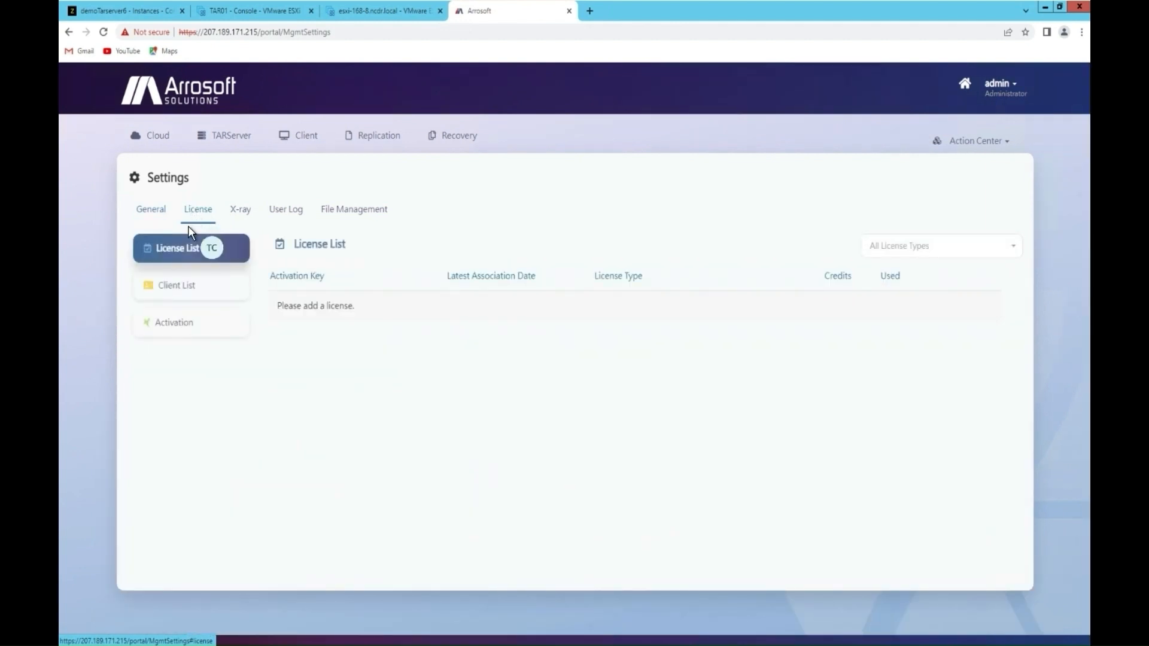
{"action": "left_click", "coordinate": [178, 327]}
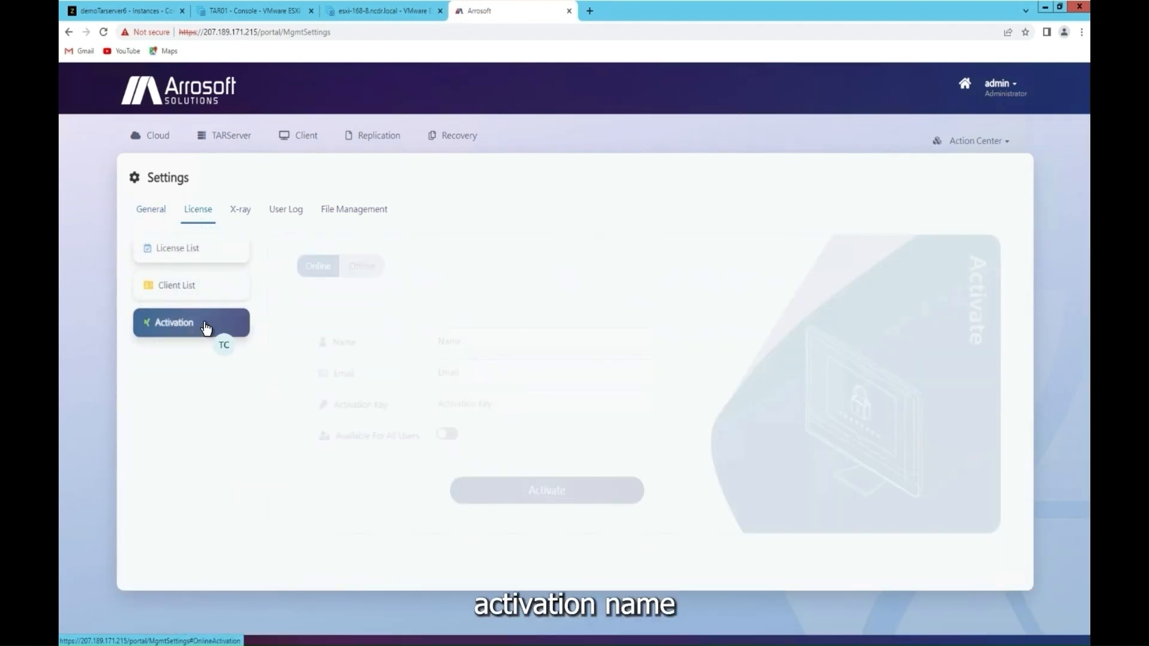
{"action": "left_click", "coordinate": [532, 339]}
{"action": "type", "text": "t"}
{"action": "left_click", "coordinate": [511, 368]}
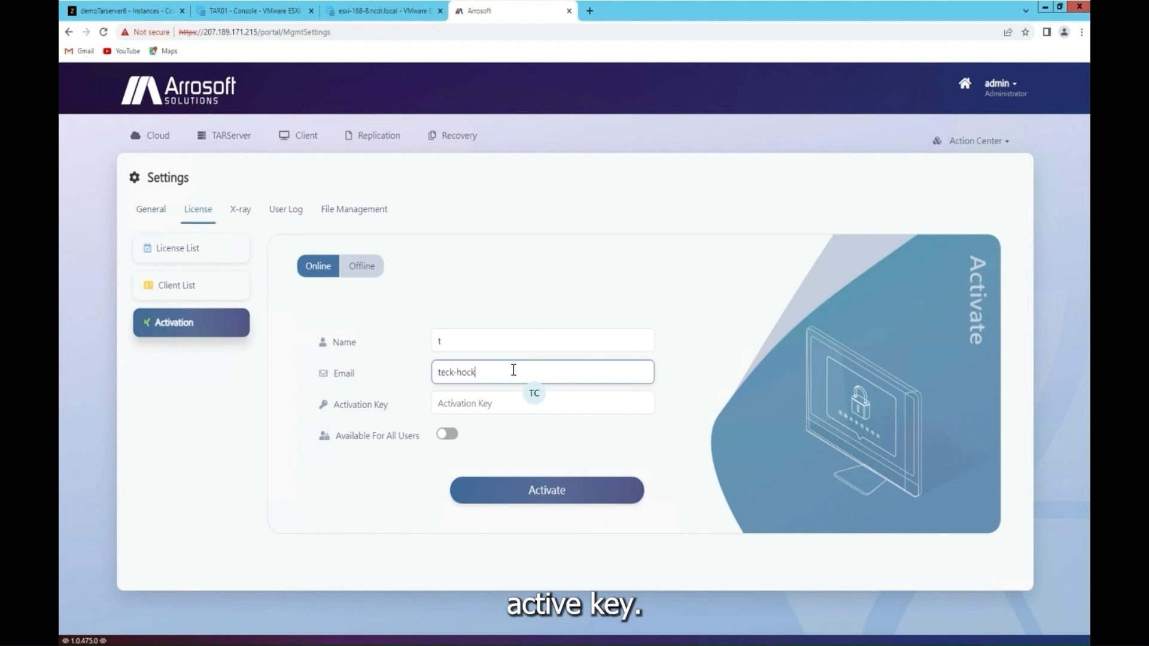
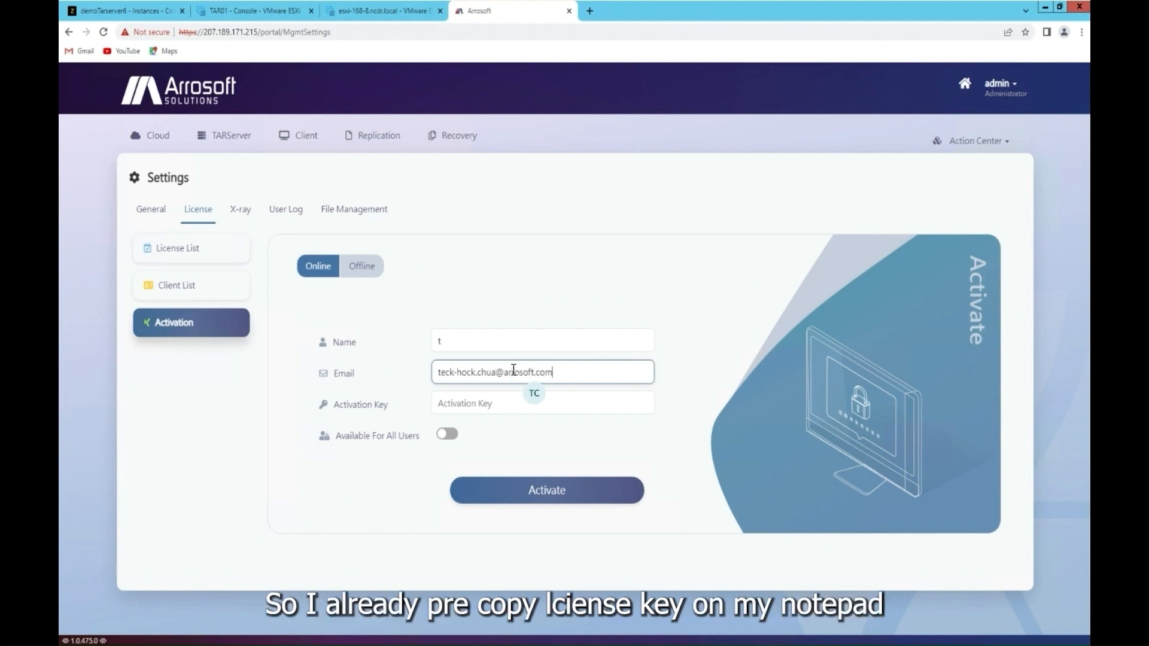
Step: Paste the license key from license.txt into the activation key field and activate online
{"action": "key", "text": "Tab"}
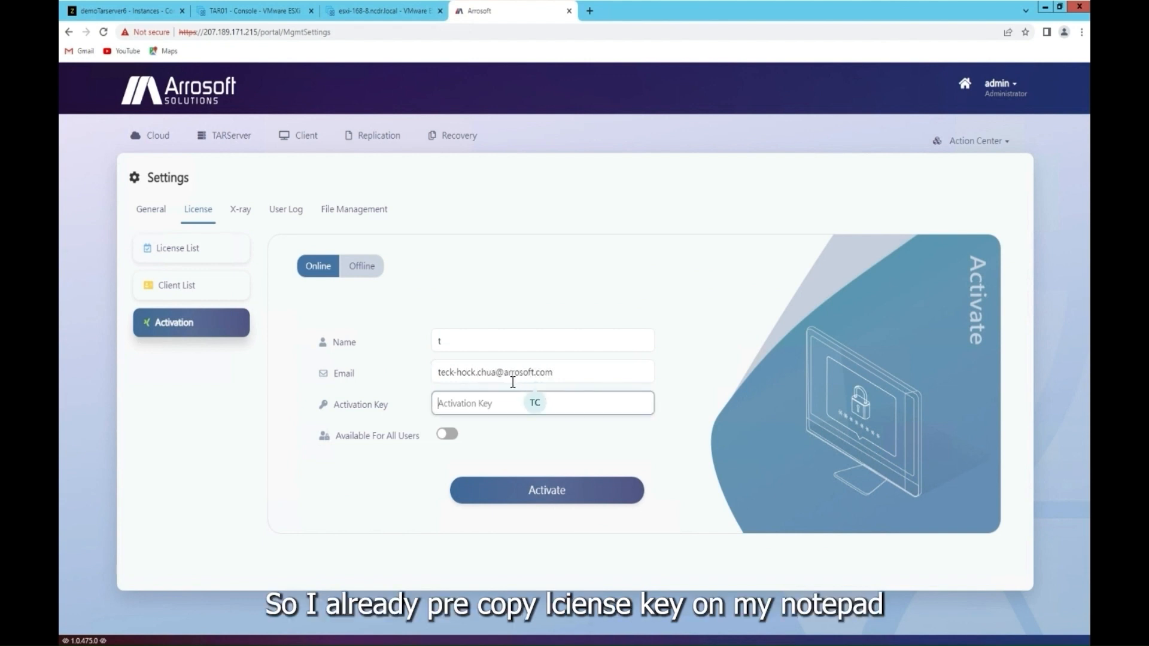
{"action": "left_click_drag", "start_coordinate": [862, 23], "coordinate": [456, 75]}
{"action": "left_click", "coordinate": [833, 91]}
{"action": "left_click_drag", "start_coordinate": [705, 61], "coordinate": [597, 59]}
{"action": "key", "text": "ctrl+c"}
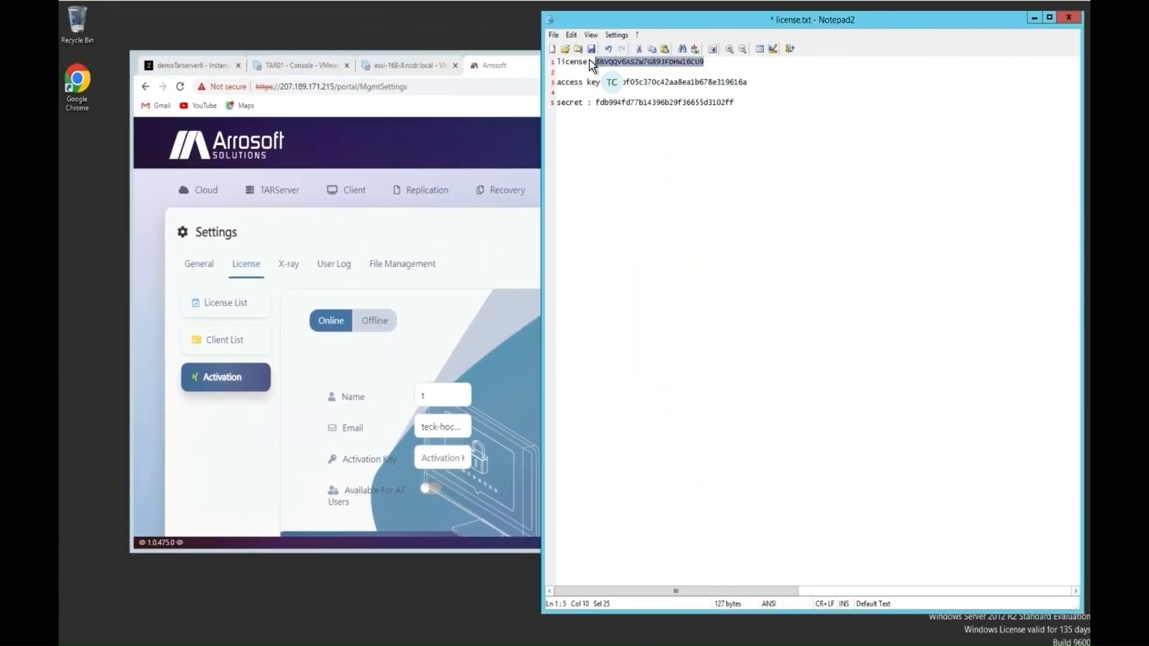
{"action": "left_click", "coordinate": [510, 73]}
{"action": "left_click", "coordinate": [659, 60]}
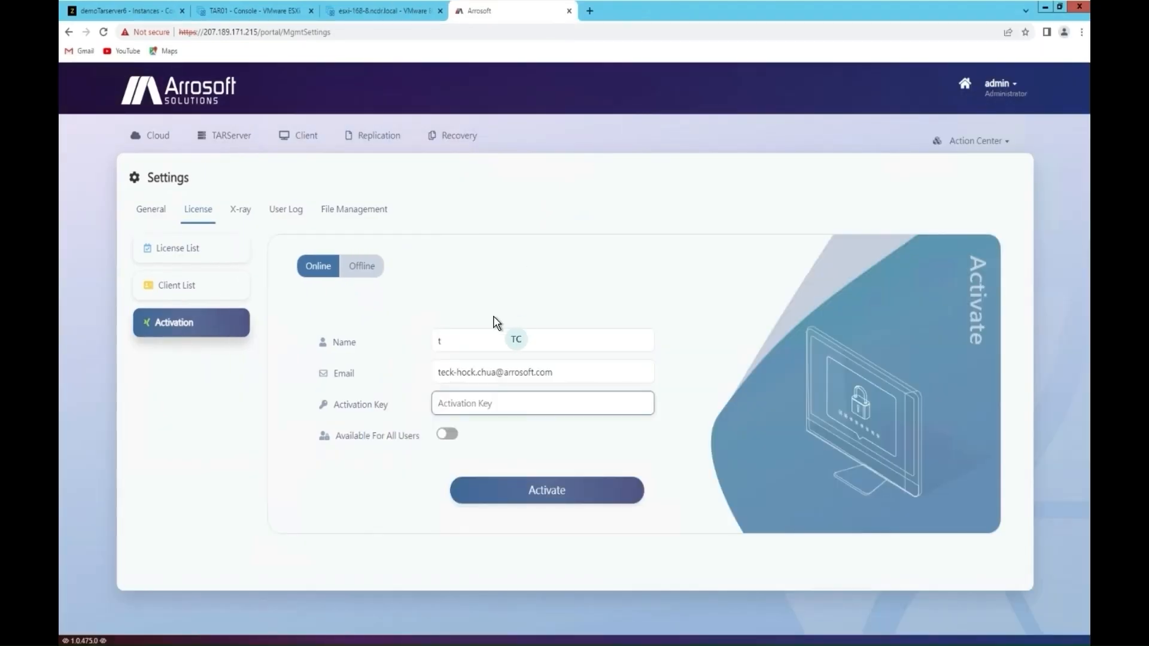
{"action": "left_click", "coordinate": [503, 402]}
{"action": "key", "text": "ctrl+v"}
{"action": "left_click", "coordinate": [532, 493]}
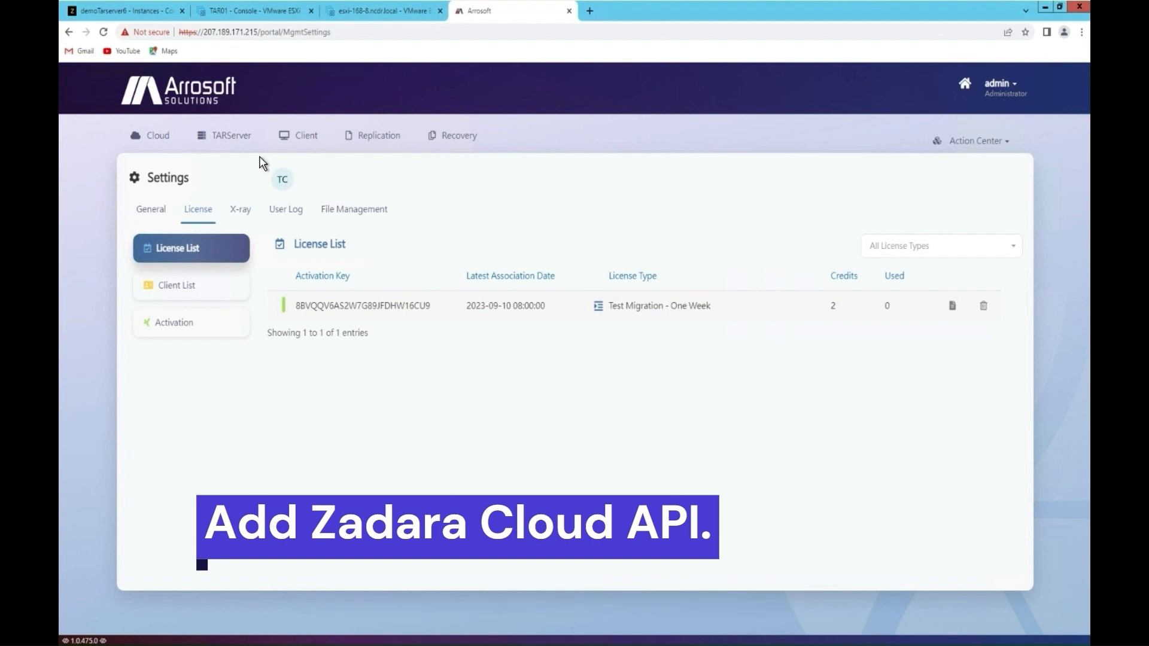
Step: Start a new Zadara cloud connection using the HTTPS protocol
{"action": "left_click", "coordinate": [163, 142]}
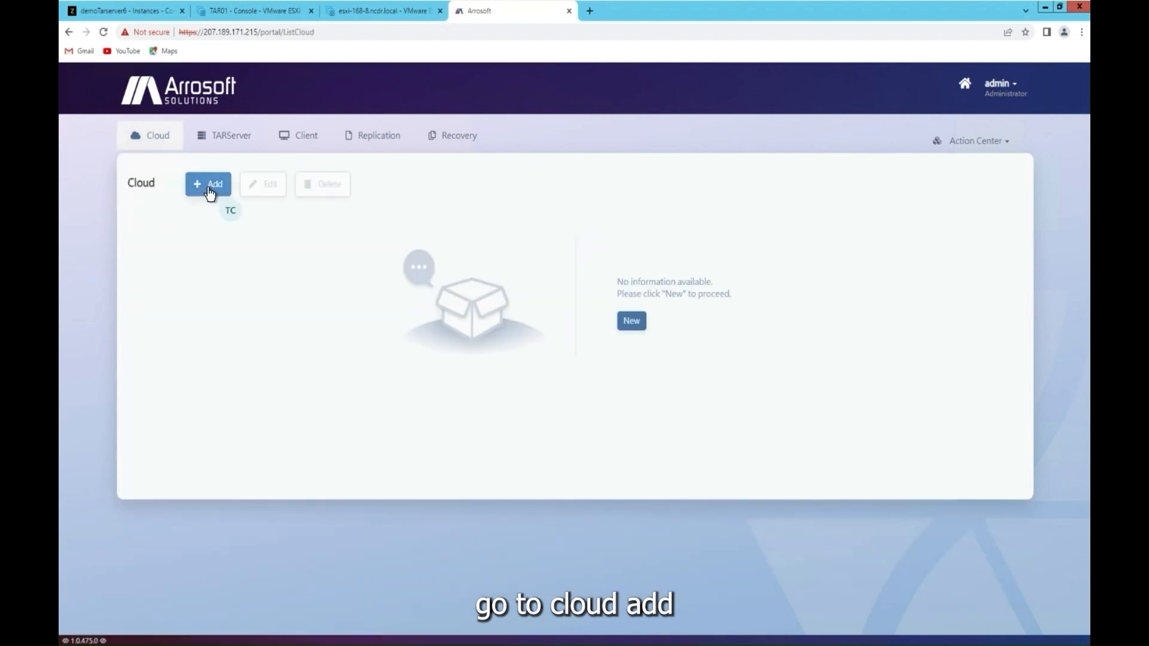
{"action": "left_click", "coordinate": [209, 185]}
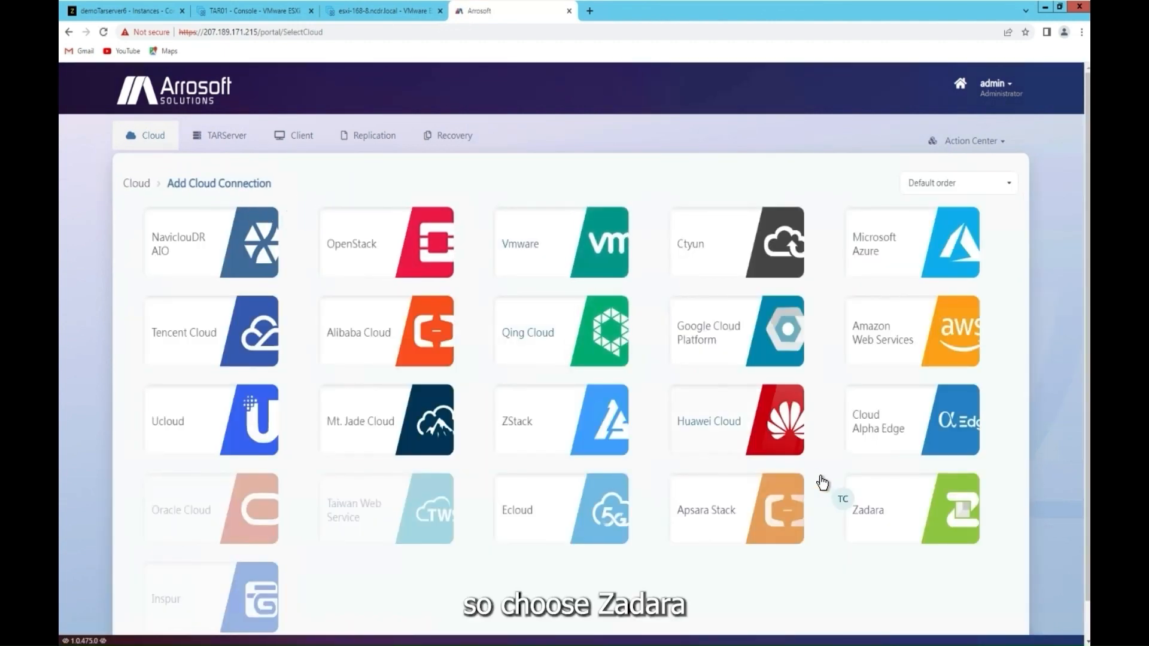
{"action": "left_click", "coordinate": [923, 524]}
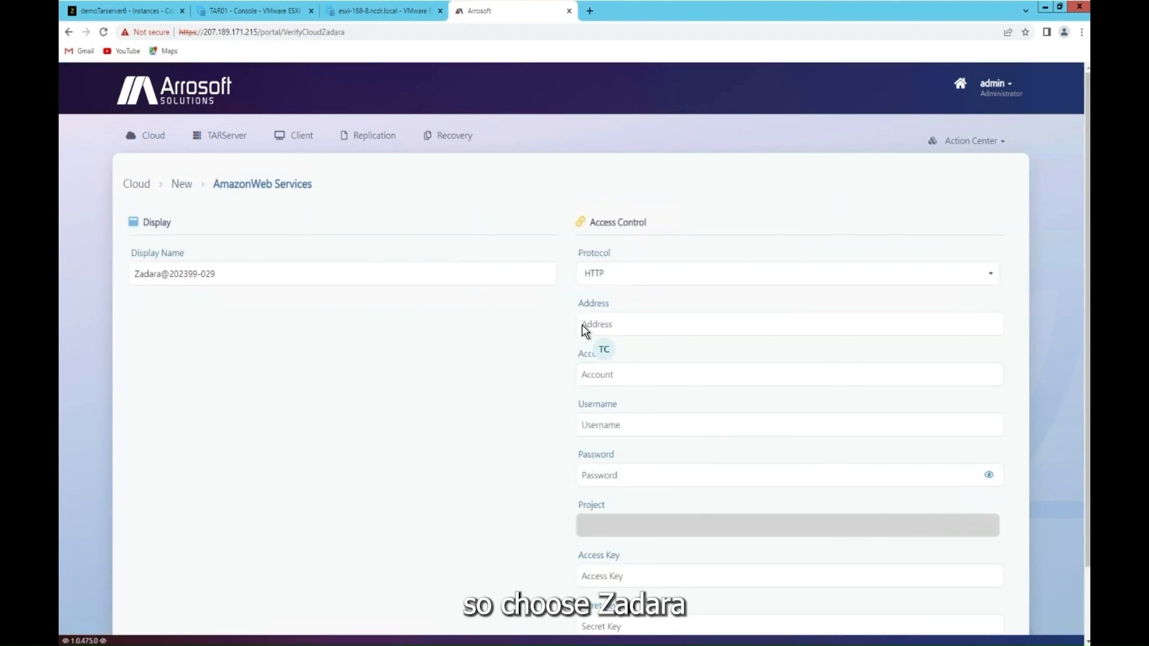
{"action": "left_click", "coordinate": [624, 277]}
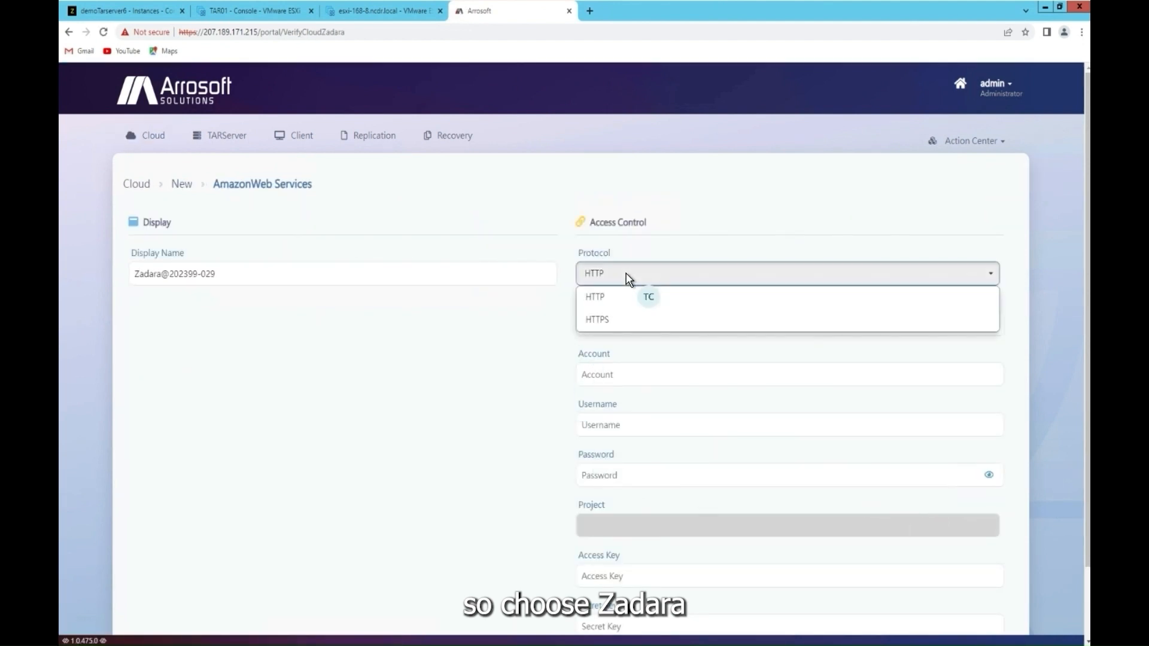
{"action": "left_click", "coordinate": [620, 324]}
{"action": "left_click", "coordinate": [622, 324]}
{"action": "left_click", "coordinate": [128, 17]}
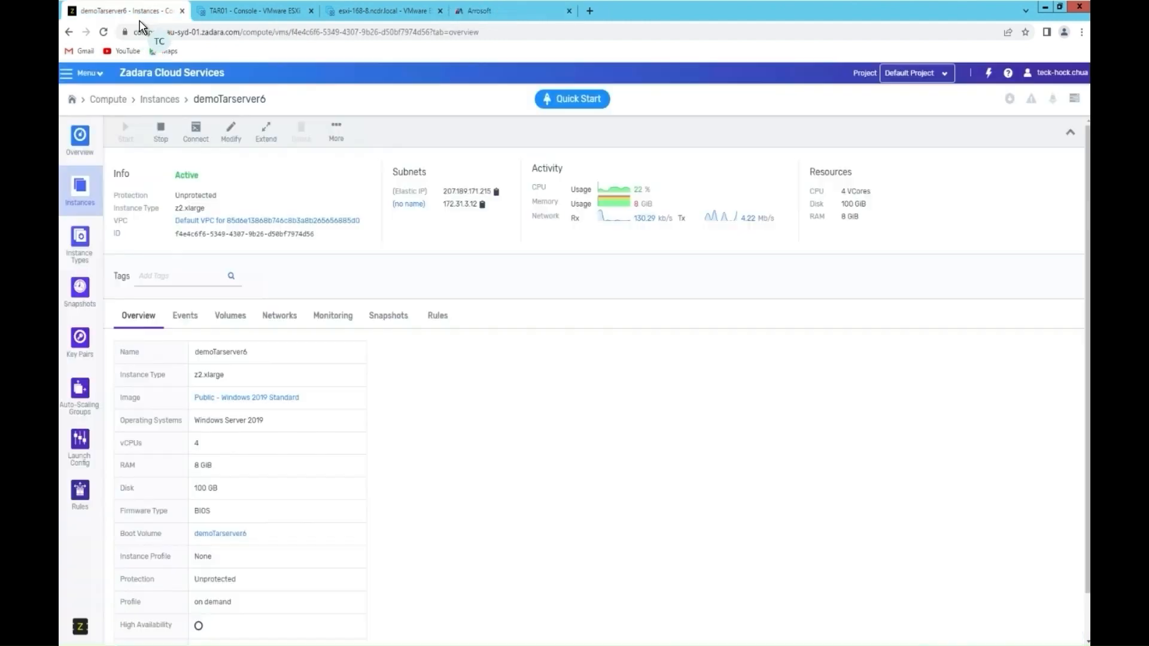
{"action": "left_click_drag", "start_coordinate": [239, 30], "coordinate": [134, 31]}
{"action": "key", "text": "ctrl+c"}
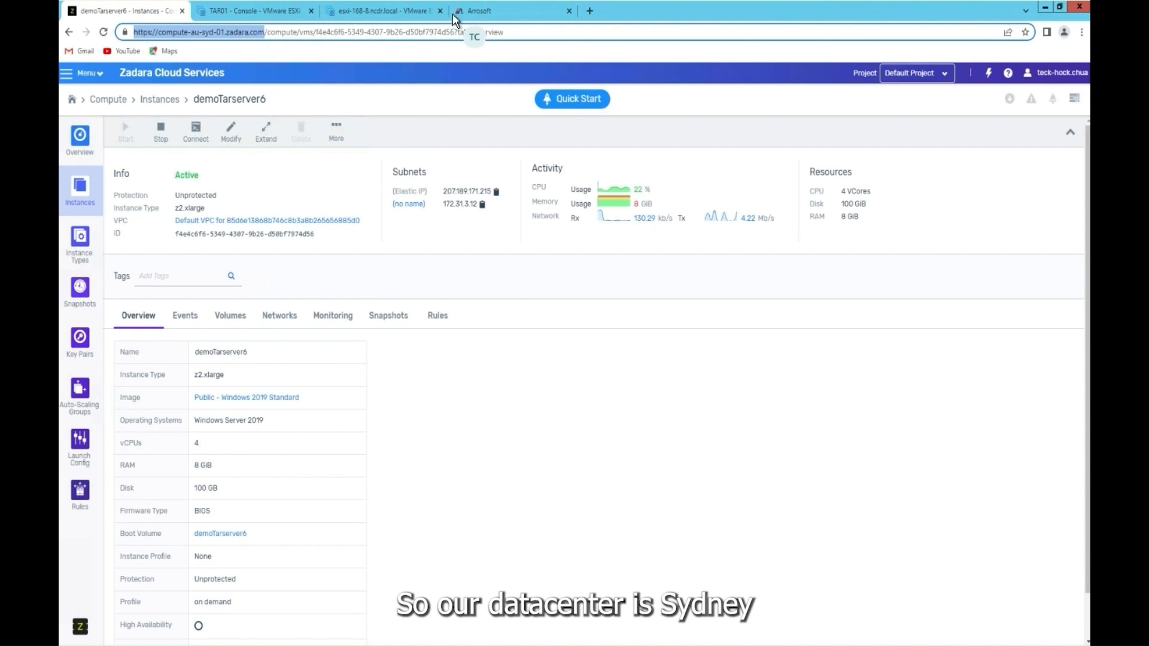
{"action": "left_click", "coordinate": [508, 11]}
{"action": "left_click", "coordinate": [654, 322]}
{"action": "key", "text": "ctrl+v"}
{"action": "key", "text": "BackSpace"}
{"action": "left_click_drag", "start_coordinate": [610, 324], "coordinate": [555, 335]}
{"action": "key", "text": "BackSpace"}
Step: Enter the Zadara account name, username and password
{"action": "left_click", "coordinate": [633, 376]}
{"action": "type", "text": "t"}
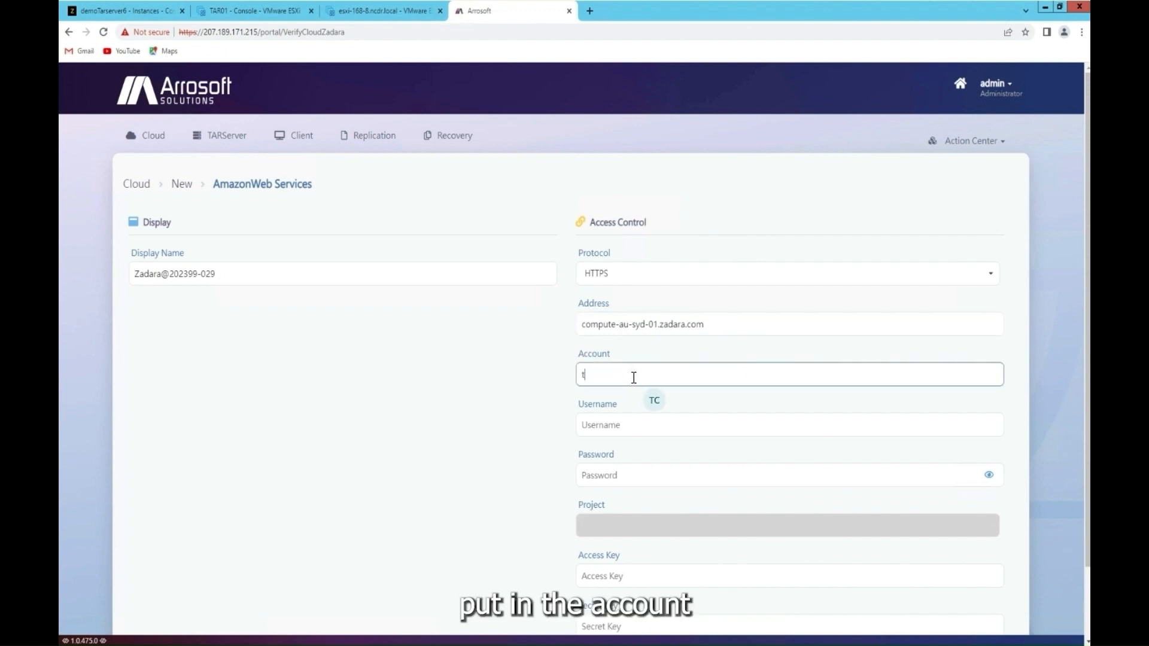
{"action": "type", "text": "rial_ars_ncdr"}
{"action": "key", "text": "Tab"}
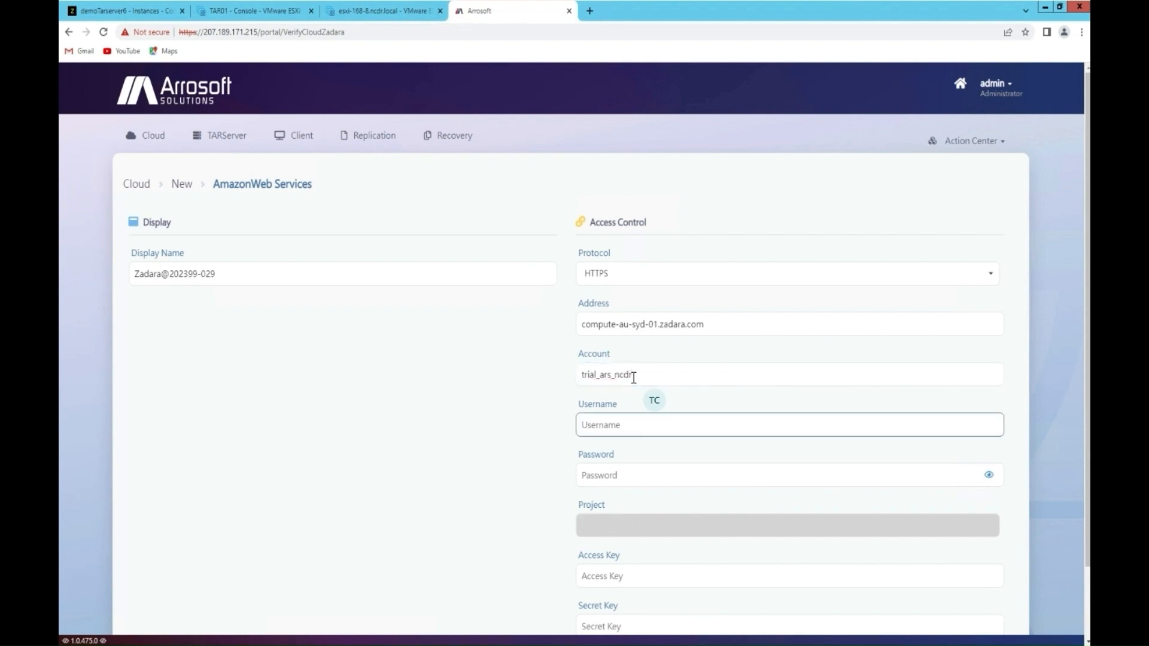
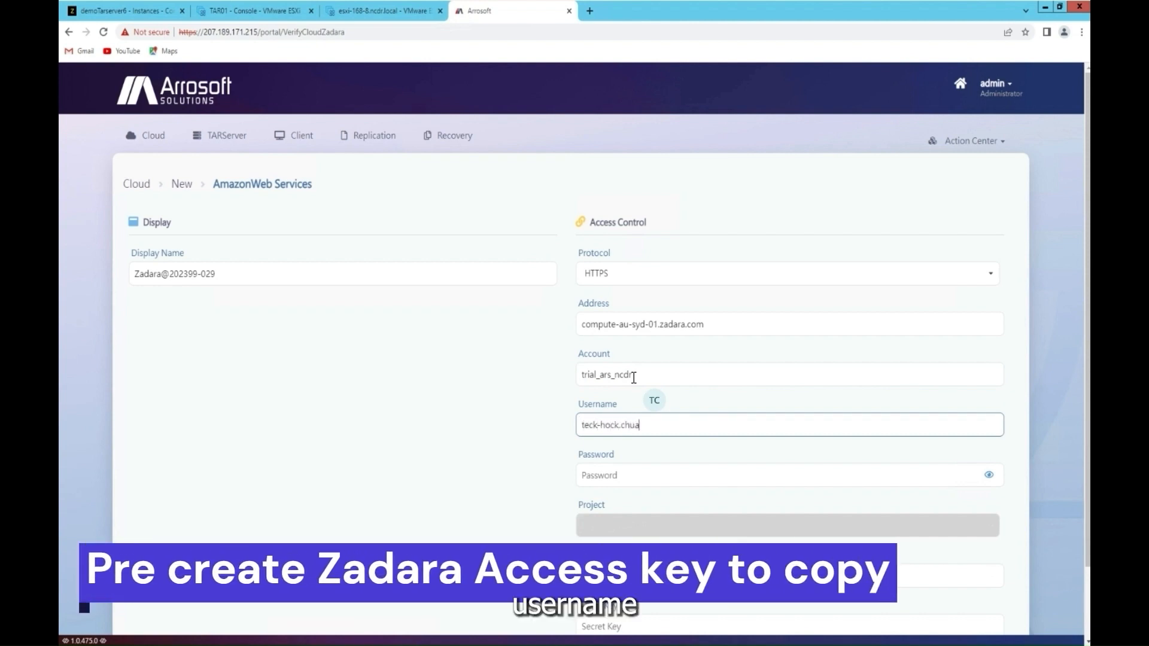
{"action": "key", "text": "Tab"}
{"action": "scroll", "coordinate": [642, 383], "scroll_direction": "down", "scroll_amount": 2}
{"action": "type", "text": "a"}
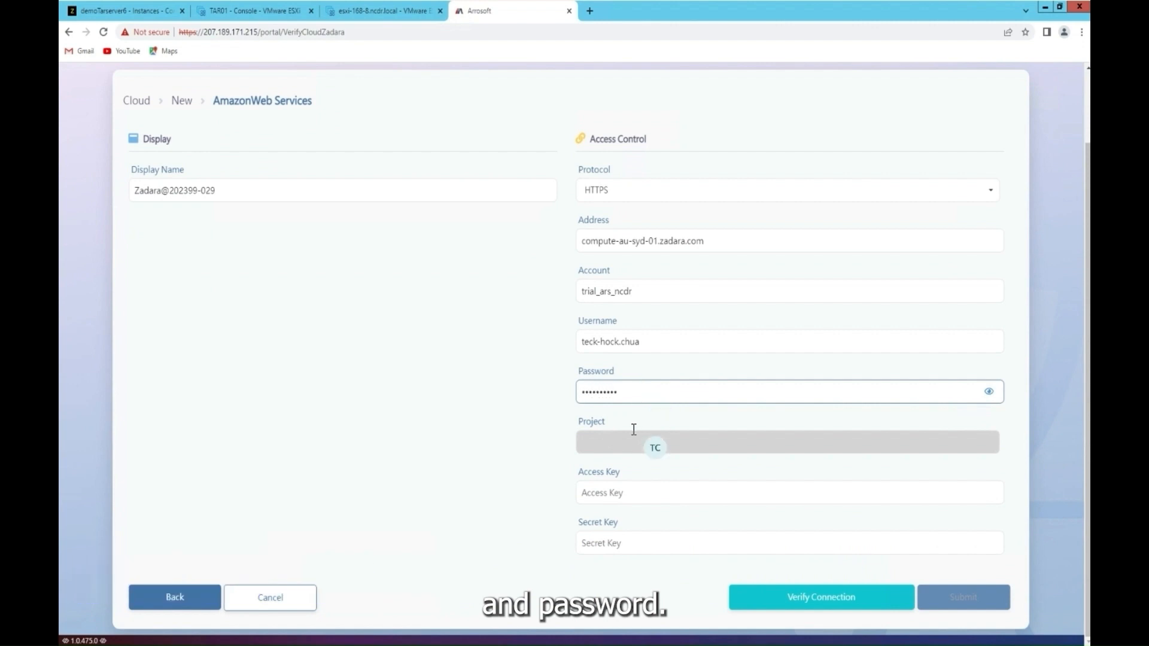
Step: Fill in the Access Key and Secret Key from the notes file
{"action": "left_click", "coordinate": [633, 496]}
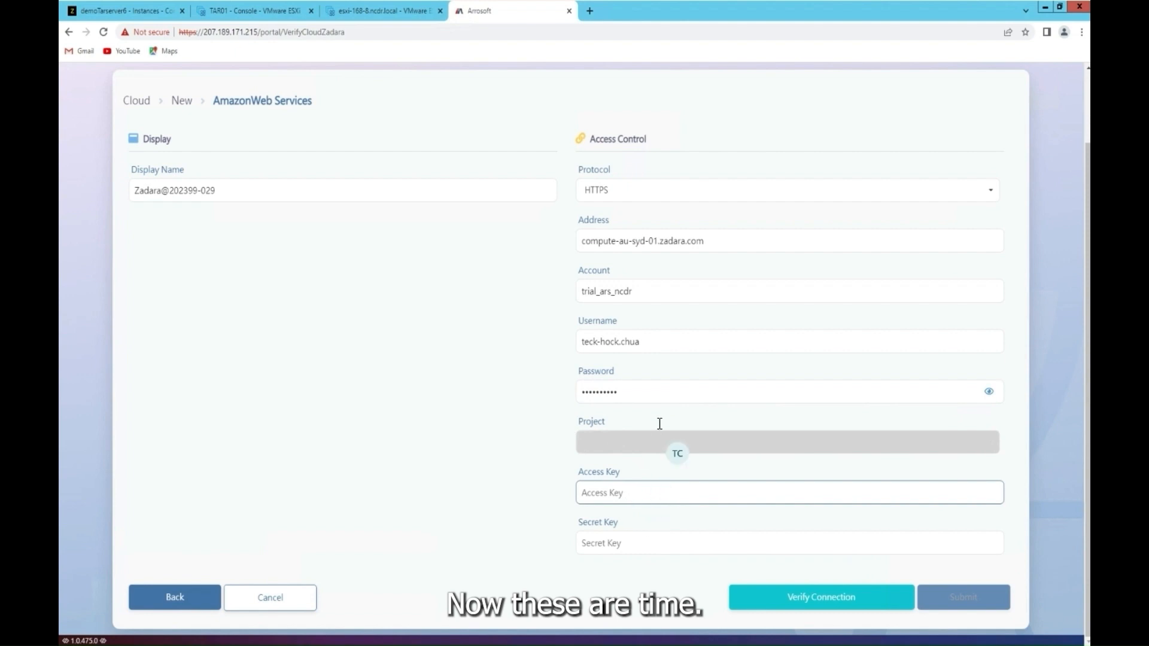
{"action": "left_click_drag", "start_coordinate": [871, 19], "coordinate": [418, 76]}
{"action": "left_click", "coordinate": [856, 139]}
{"action": "left_click_drag", "start_coordinate": [752, 82], "coordinate": [616, 84]}
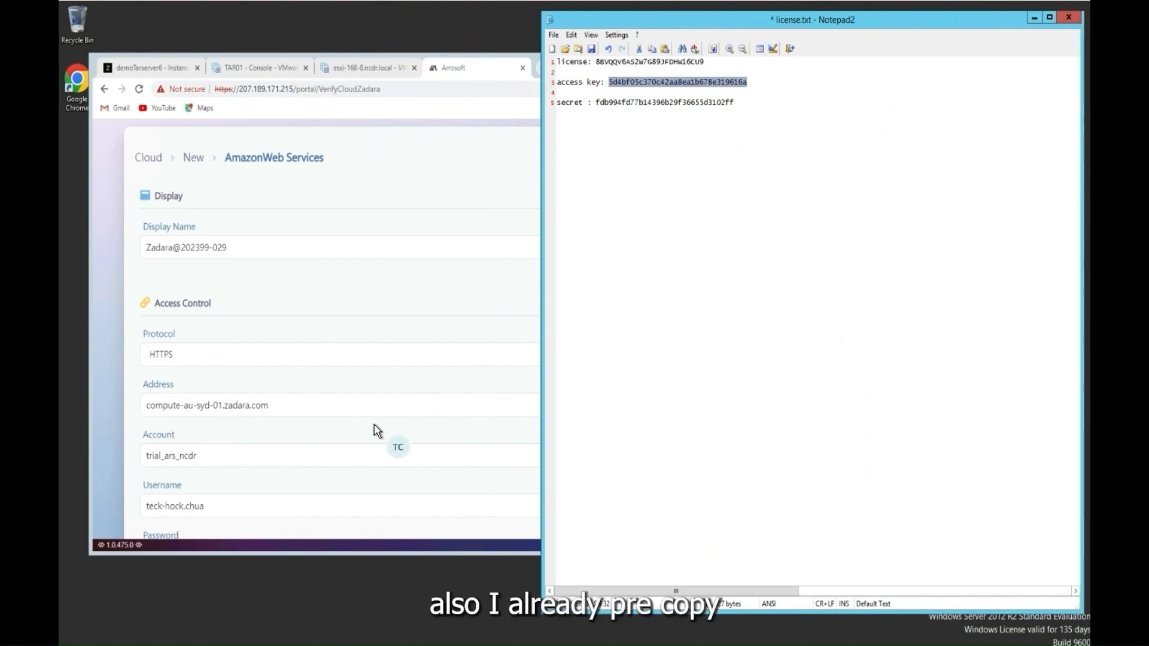
{"action": "left_click", "coordinate": [257, 506]}
{"action": "scroll", "coordinate": [258, 505], "scroll_direction": "down", "scroll_amount": 3}
{"action": "scroll", "coordinate": [257, 505], "scroll_direction": "down", "scroll_amount": 1}
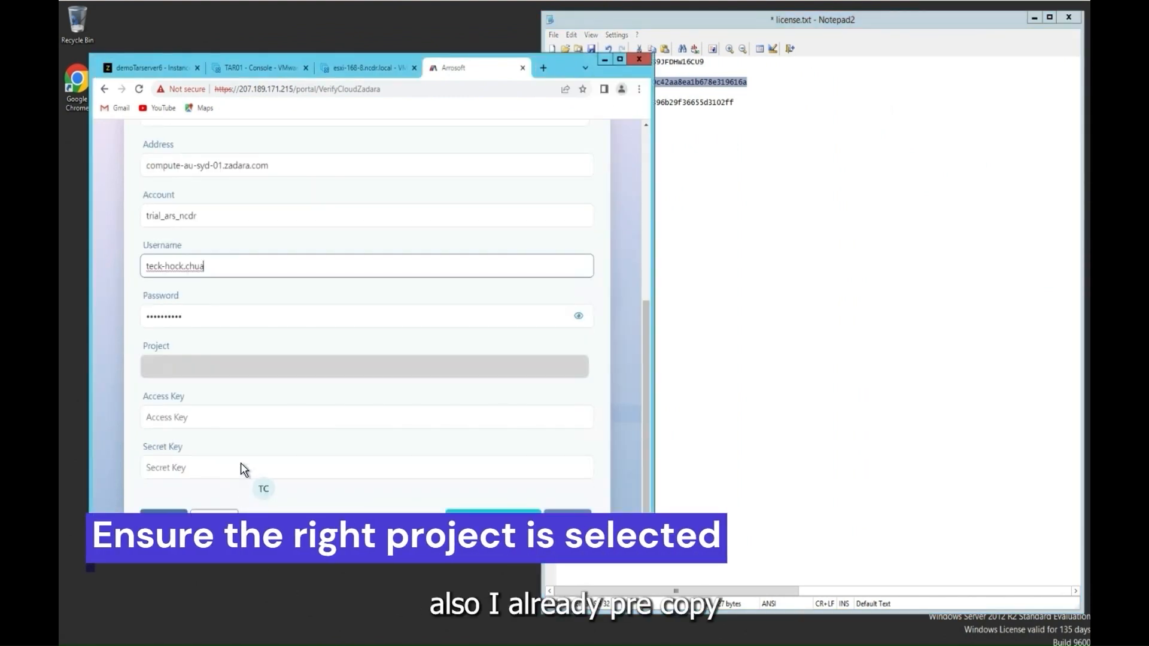
{"action": "left_click", "coordinate": [249, 419]}
{"action": "key", "text": "ctrl+v"}
{"action": "left_click", "coordinate": [773, 249]}
{"action": "left_click_drag", "start_coordinate": [735, 102], "coordinate": [597, 105]}
{"action": "key", "text": "ctrl+c"}
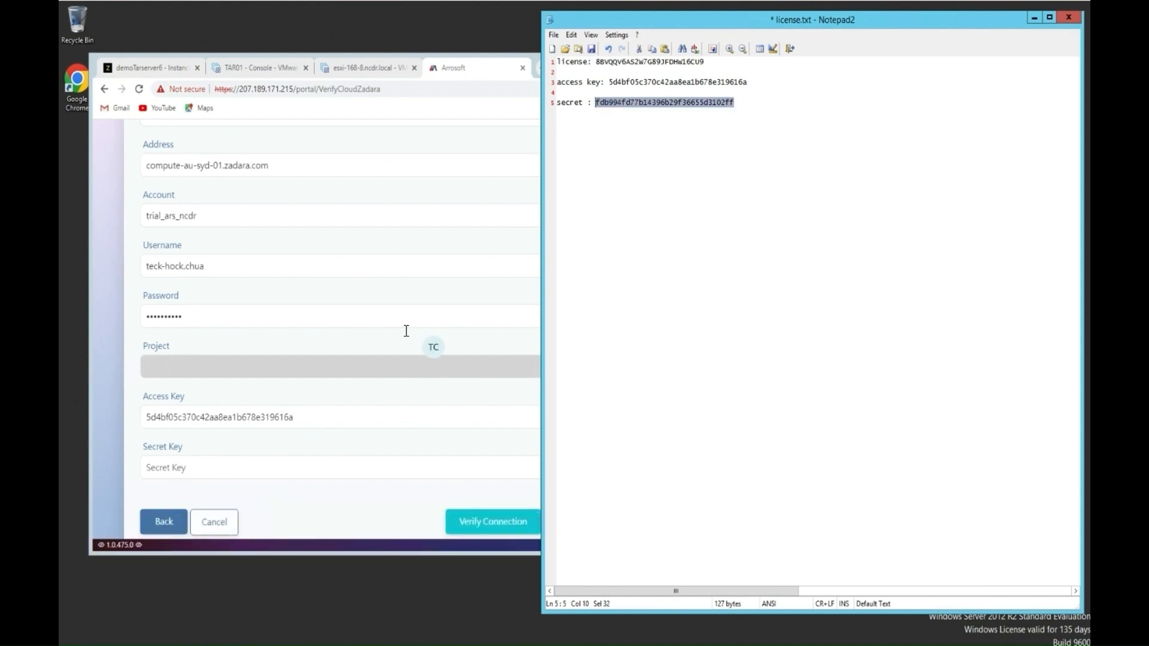
{"action": "left_click", "coordinate": [283, 466]}
{"action": "key", "text": "ctrl+v"}
Step: Verify the connection, choose Default Project, and submit the Zadara connection
{"action": "left_click", "coordinate": [511, 521]}
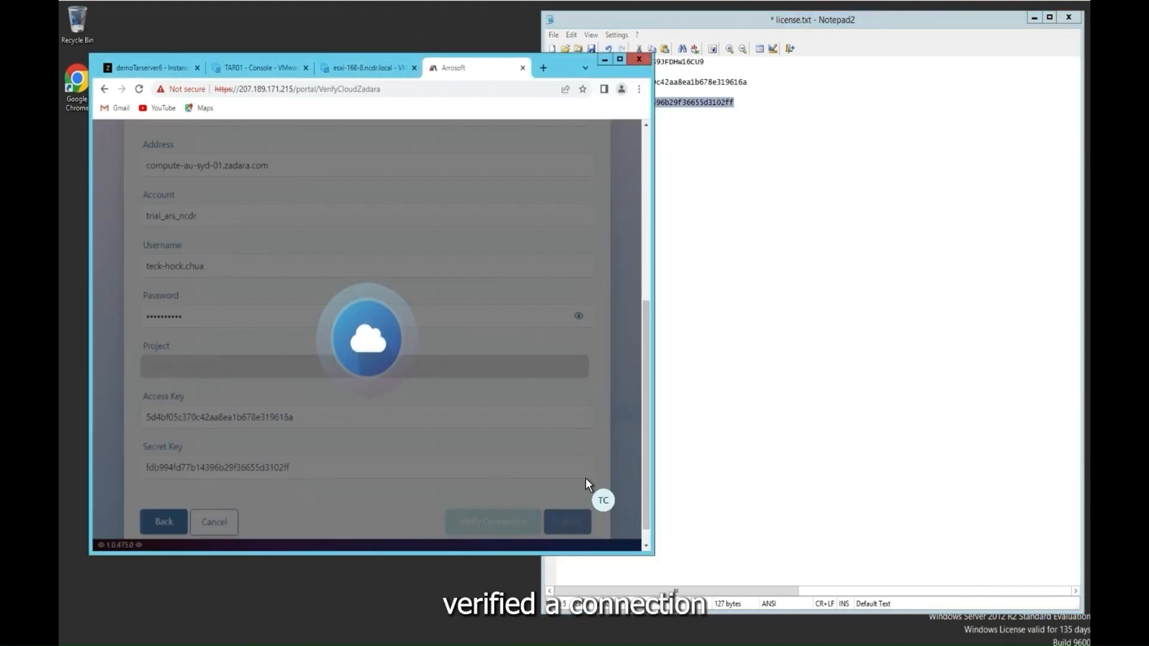
{"action": "left_click", "coordinate": [621, 59]}
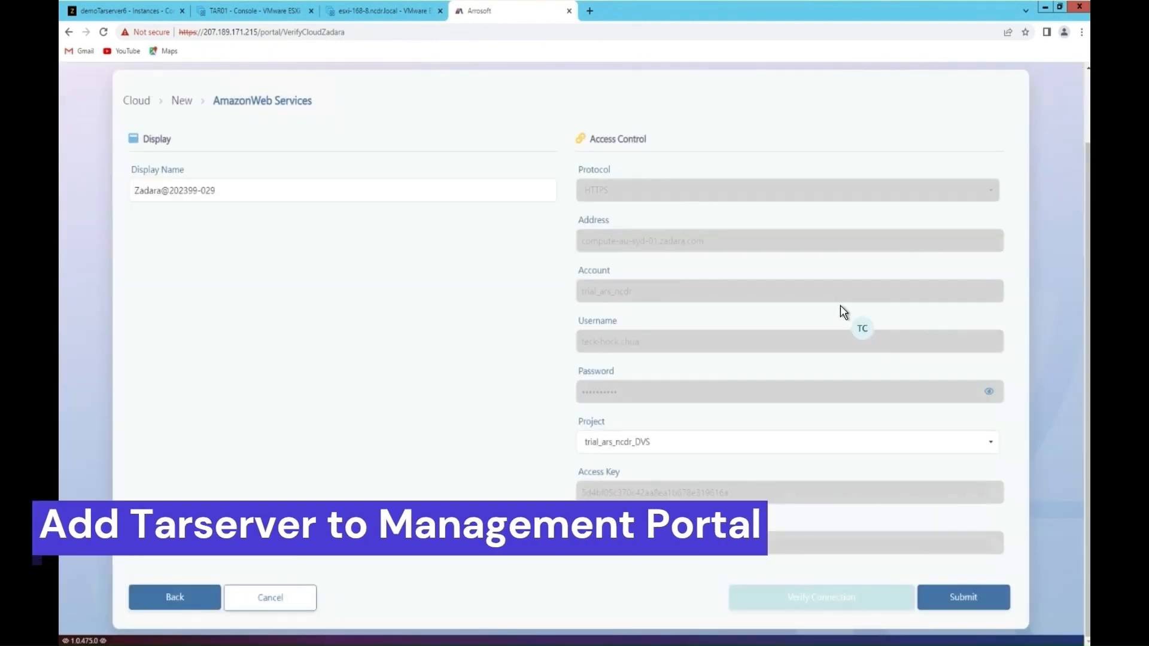
{"action": "left_click", "coordinate": [625, 446]}
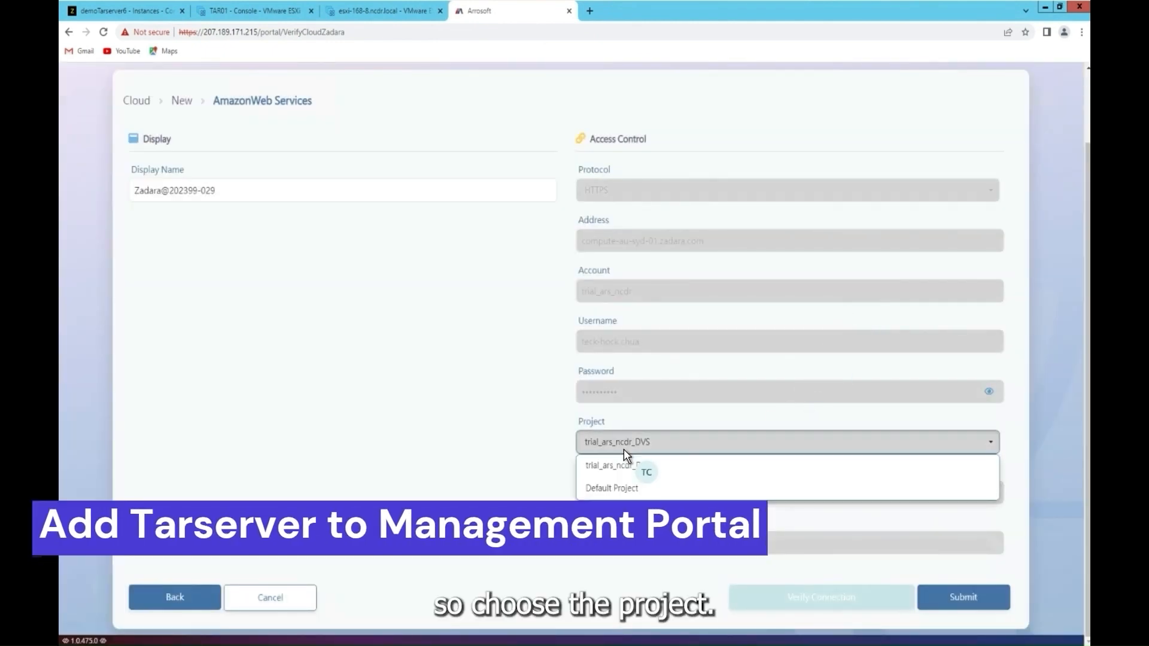
{"action": "left_click", "coordinate": [616, 487]}
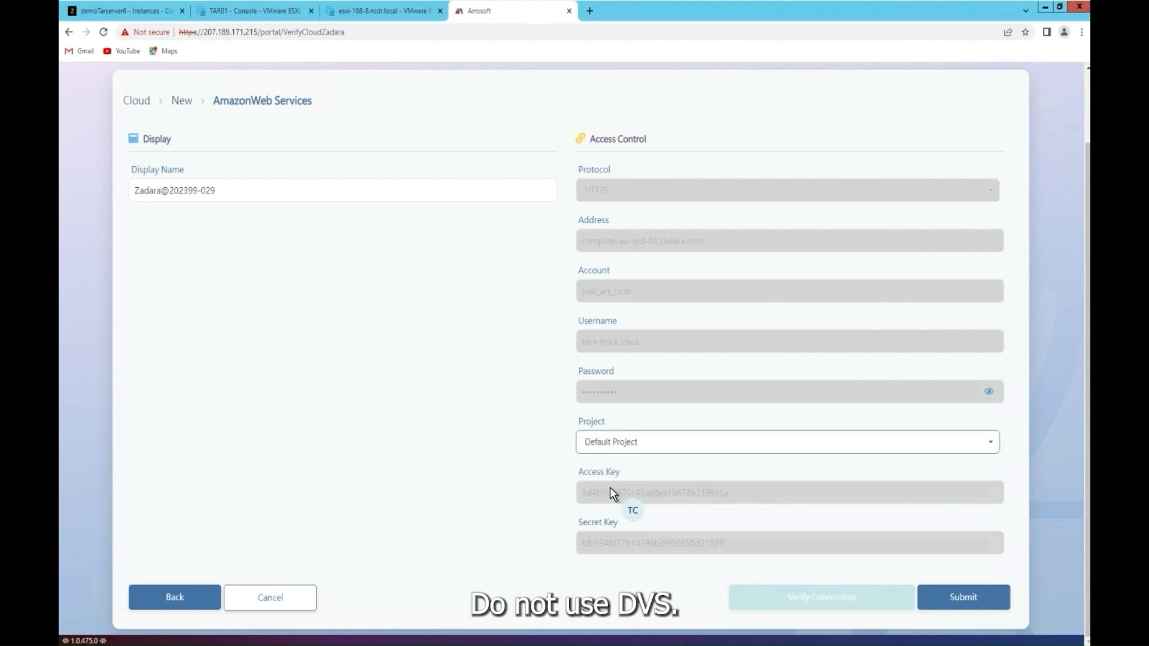
{"action": "left_click", "coordinate": [965, 598]}
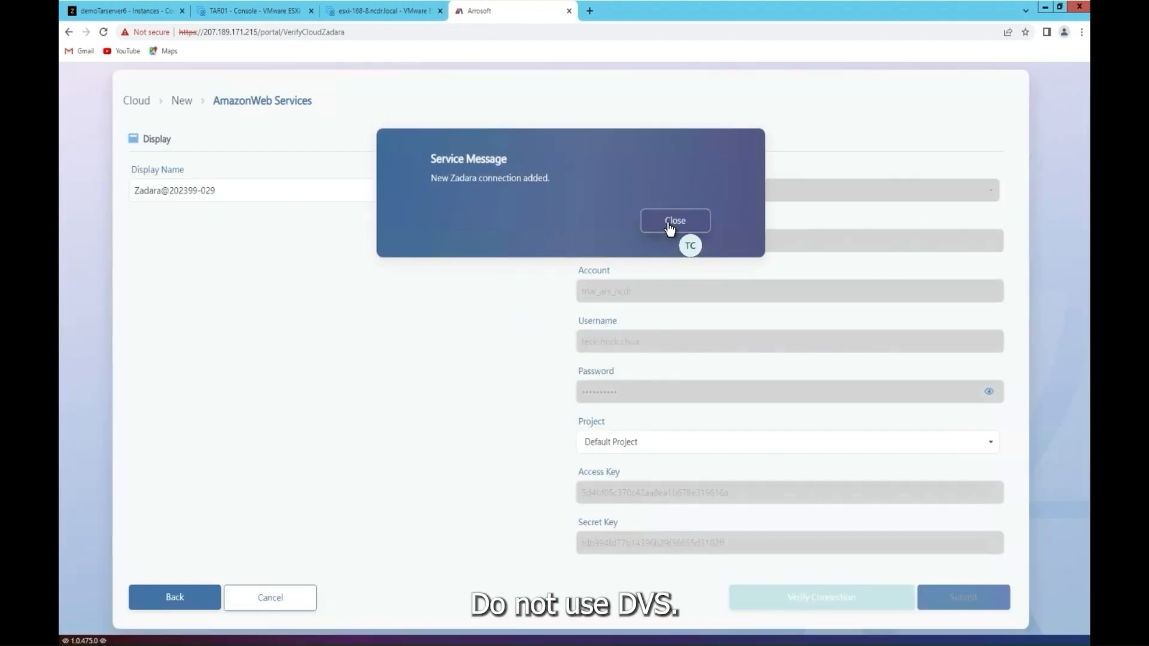
{"action": "left_click", "coordinate": [670, 223]}
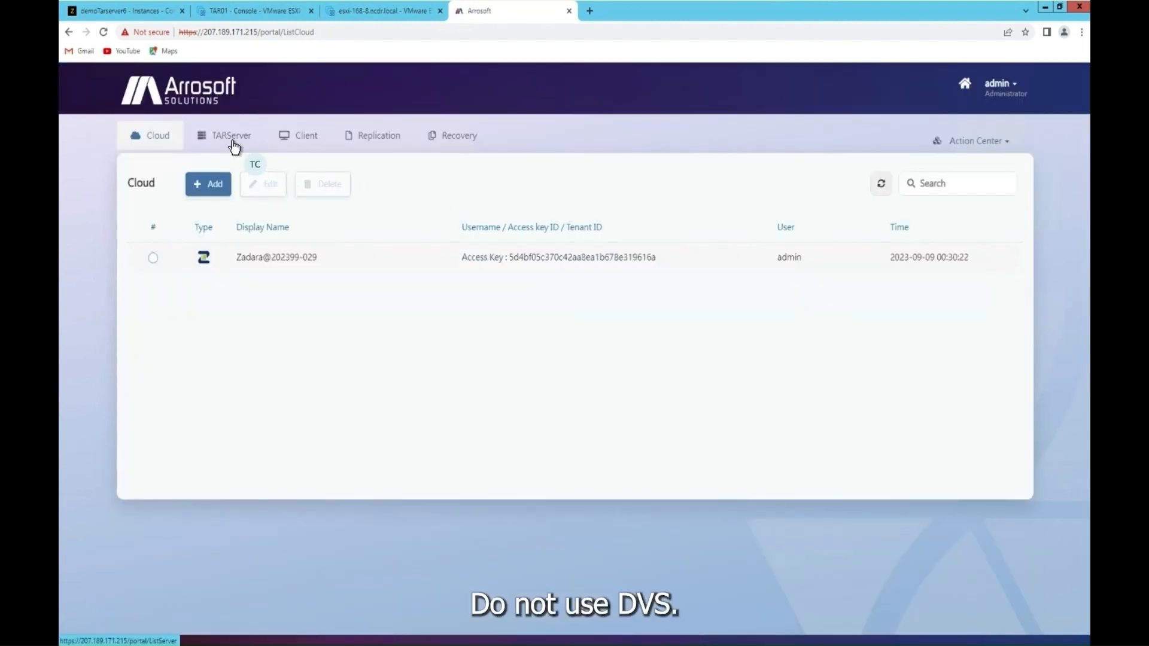
Step: Start adding a cloud-hosted TAR server on the Zadara connection
{"action": "left_click", "coordinate": [233, 145]}
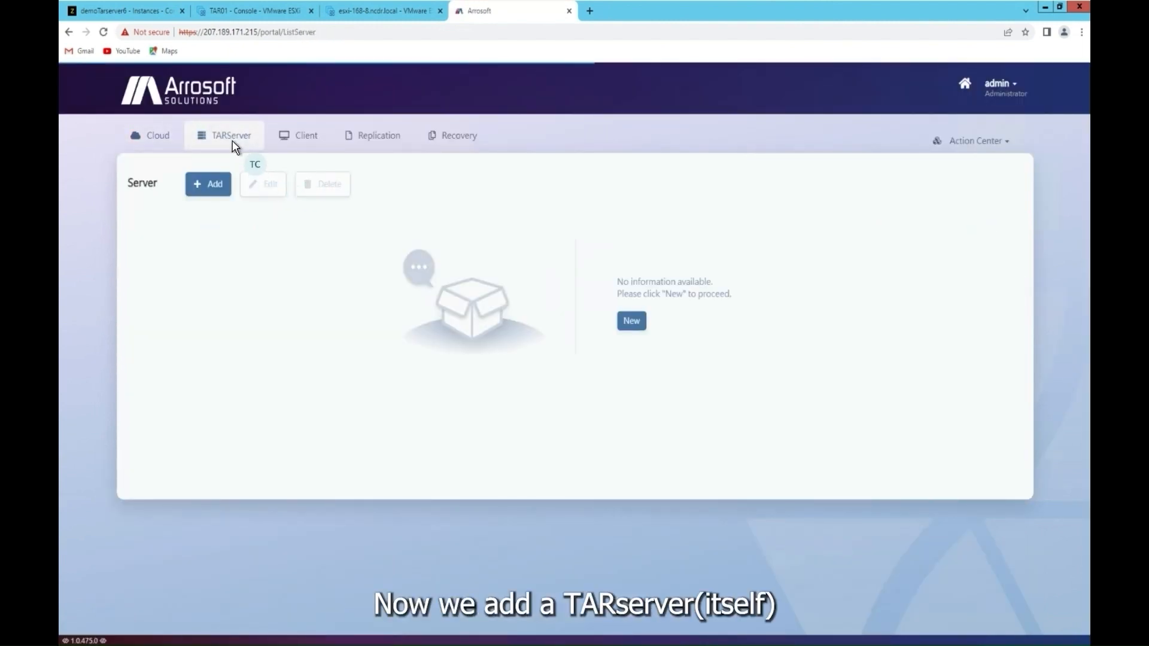
{"action": "left_click", "coordinate": [212, 185]}
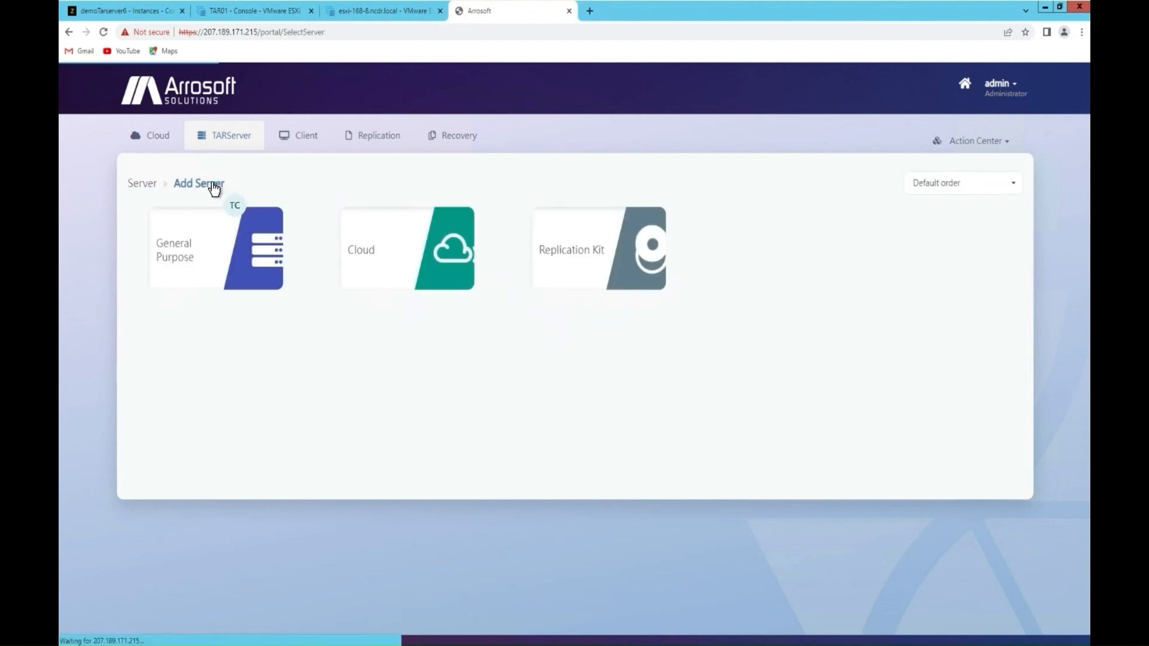
{"action": "left_click", "coordinate": [424, 240]}
{"action": "left_click", "coordinate": [293, 255]}
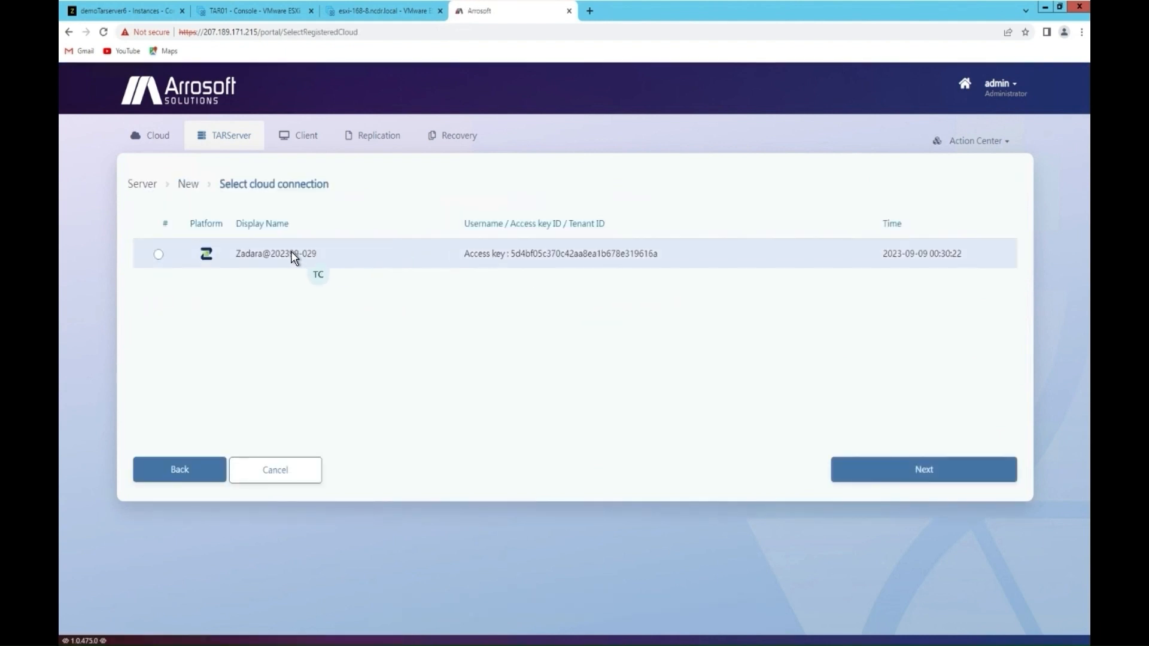
{"action": "left_click", "coordinate": [159, 256]}
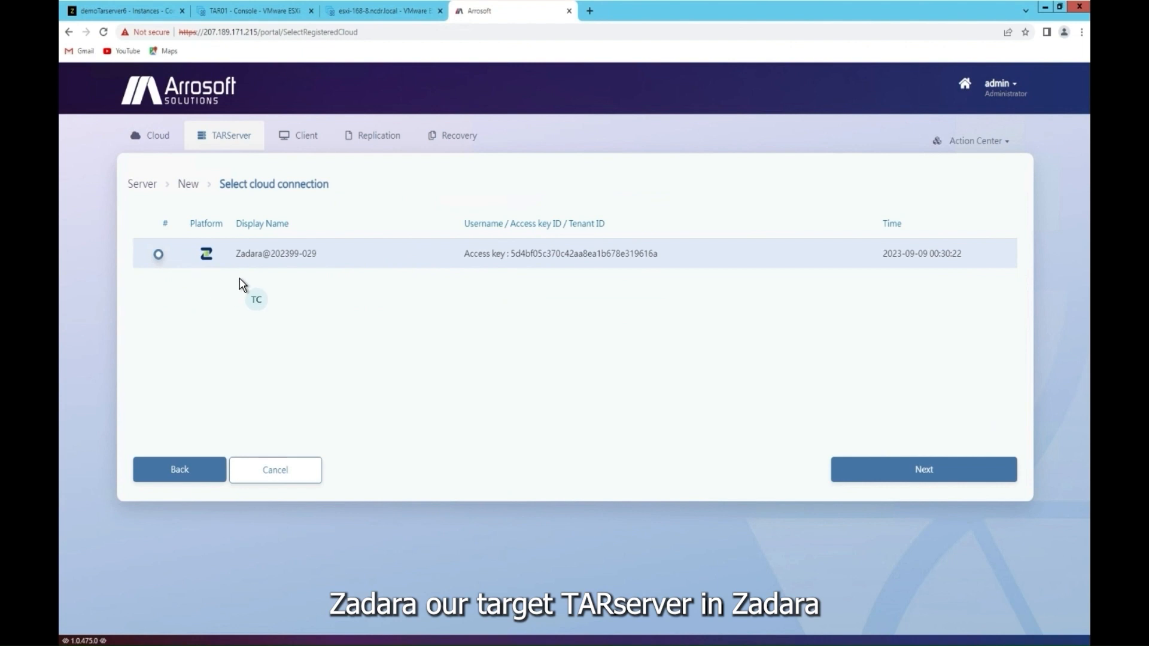
{"action": "left_click", "coordinate": [935, 473]}
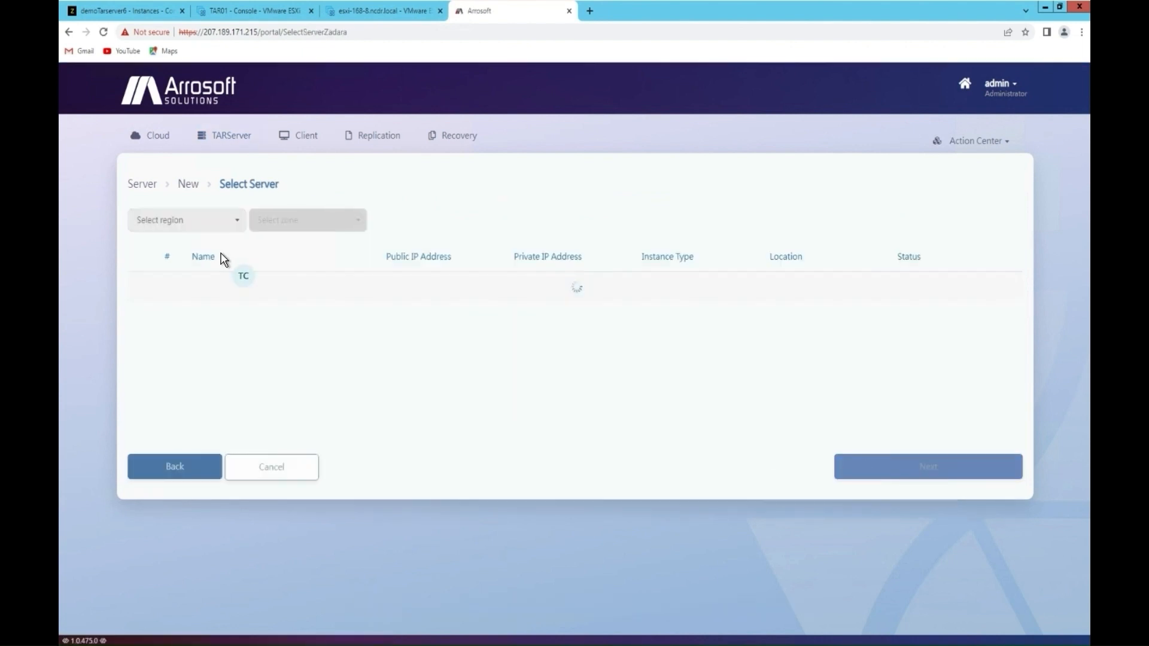
Step: Choose the symphony region and zone and the demoTarserver6 server
{"action": "left_click", "coordinate": [194, 228]}
{"action": "left_click", "coordinate": [174, 265]}
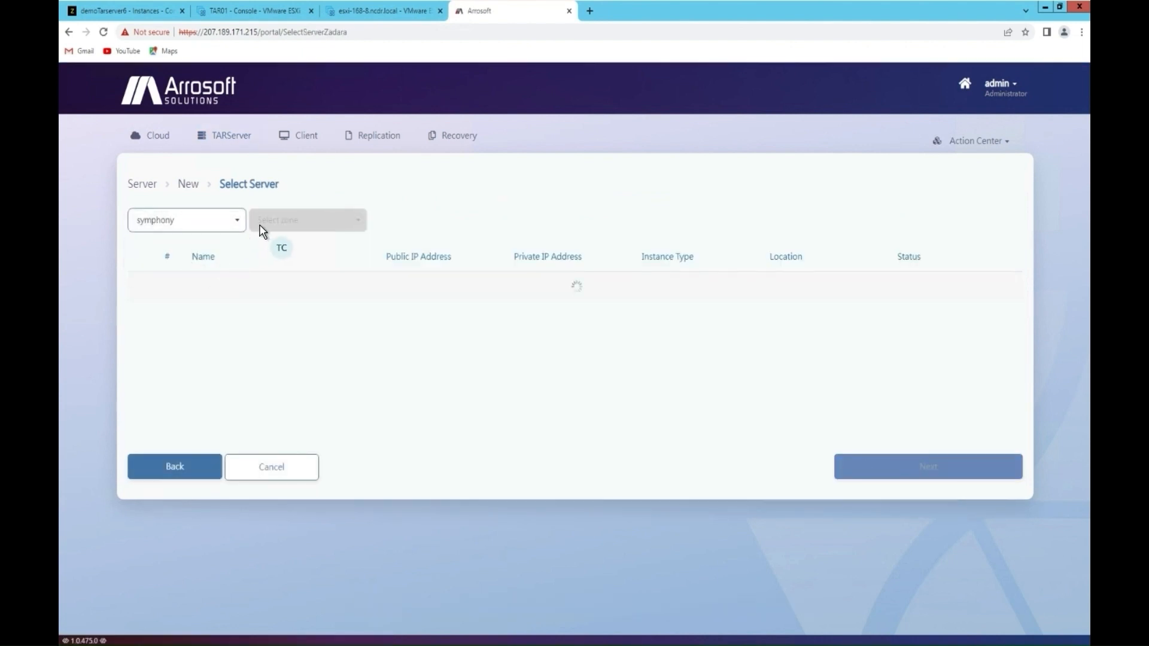
{"action": "left_click", "coordinate": [276, 219]}
{"action": "left_click", "coordinate": [276, 241]}
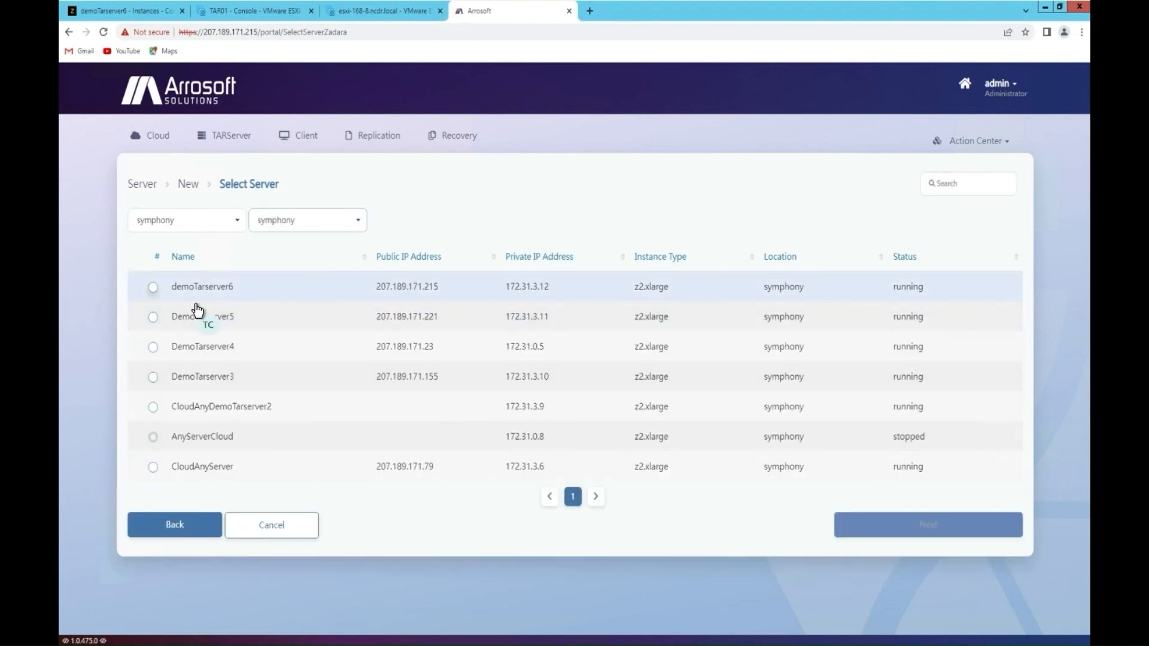
{"action": "left_click", "coordinate": [154, 288]}
{"action": "left_click", "coordinate": [943, 530]}
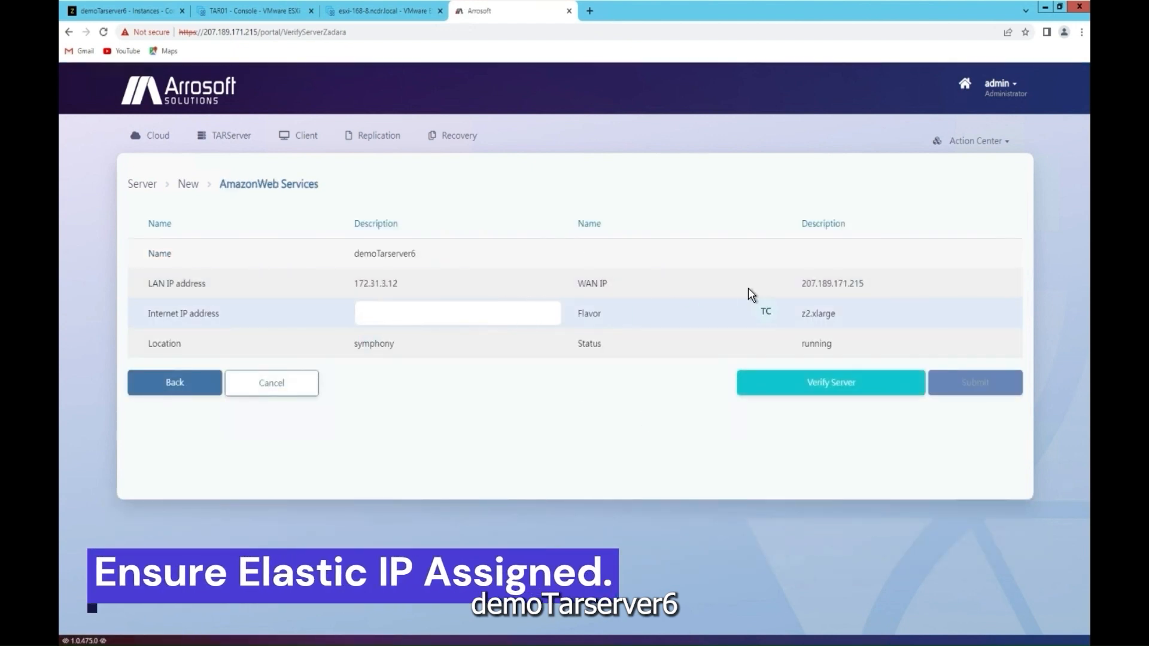
Step: Copy WAN IP 207.189.171.215, then verify and submit demoTarserver6 as a TAR server
{"action": "left_click_drag", "start_coordinate": [867, 283], "coordinate": [778, 289]}
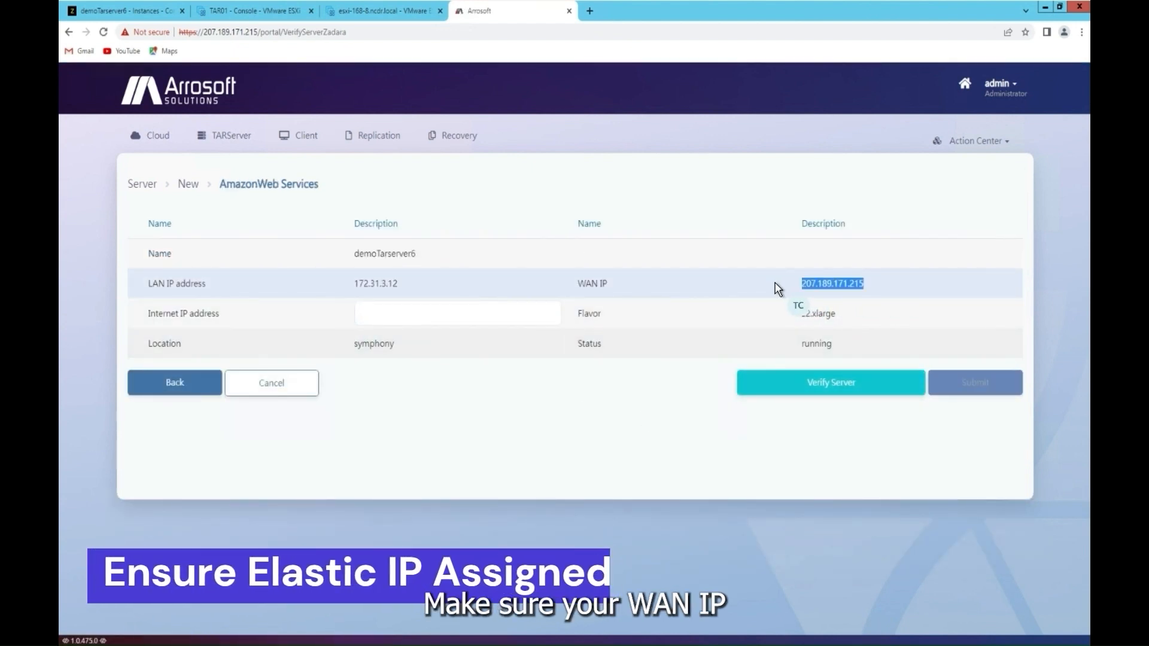
{"action": "left_click", "coordinate": [841, 384]}
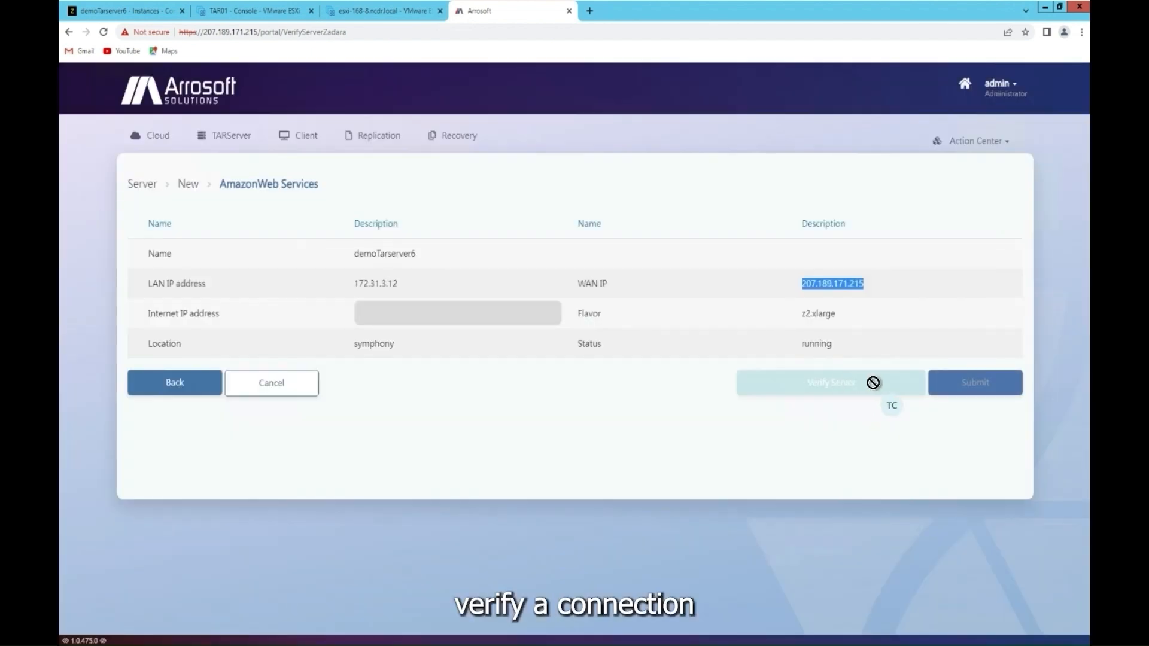
{"action": "left_click", "coordinate": [977, 386]}
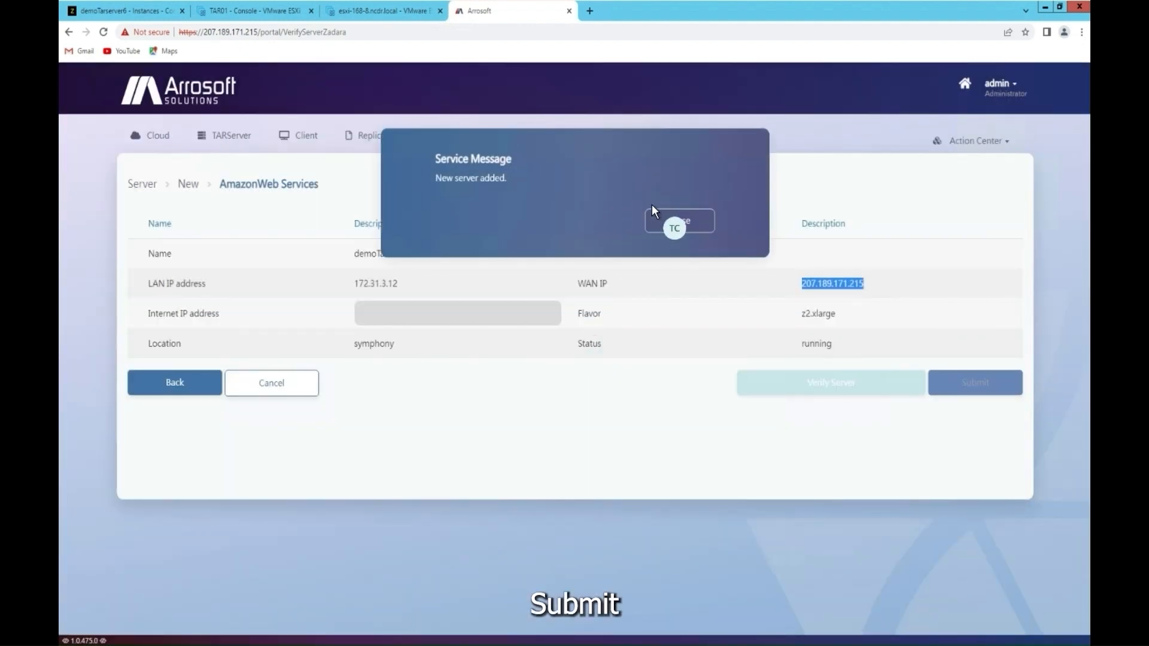
{"action": "left_click", "coordinate": [677, 225]}
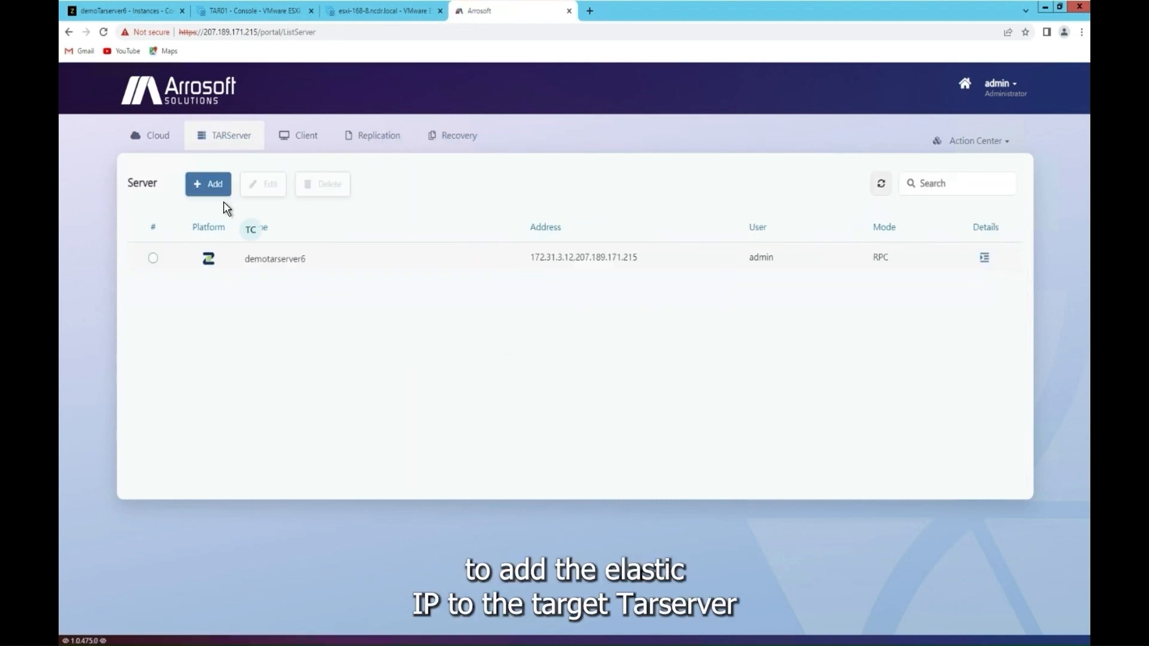
{"action": "left_click", "coordinate": [273, 13]}
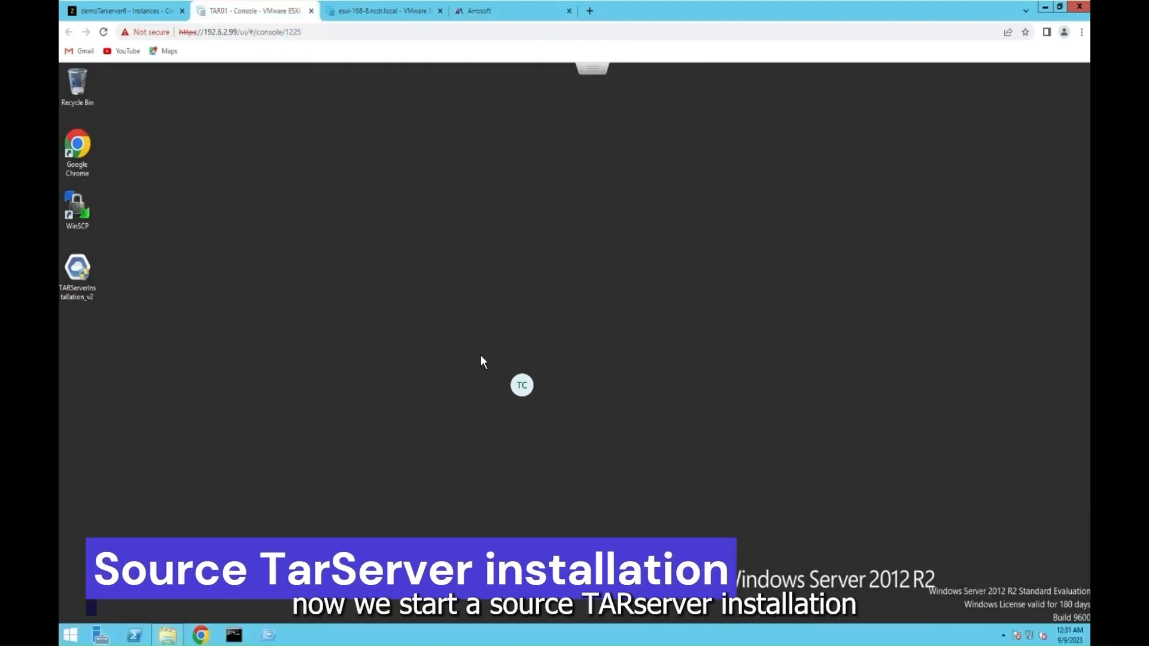
Step: Install TARServer as administrator with the default folder and without the Management feature
{"action": "right_click", "coordinate": [81, 279]}
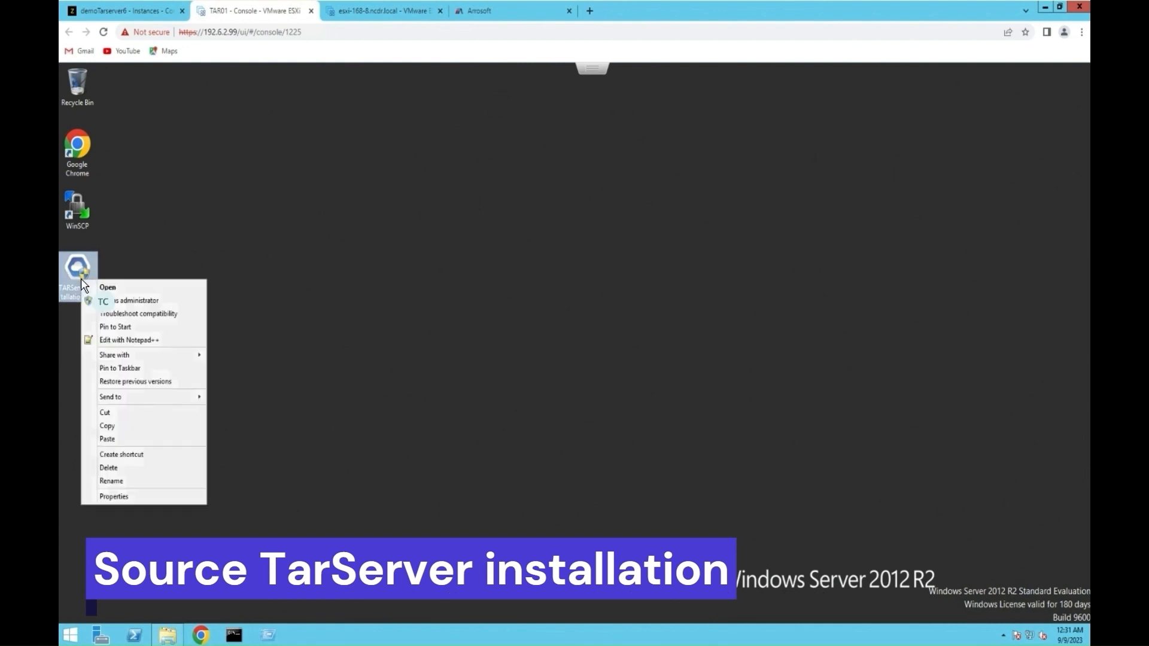
{"action": "left_click", "coordinate": [122, 302]}
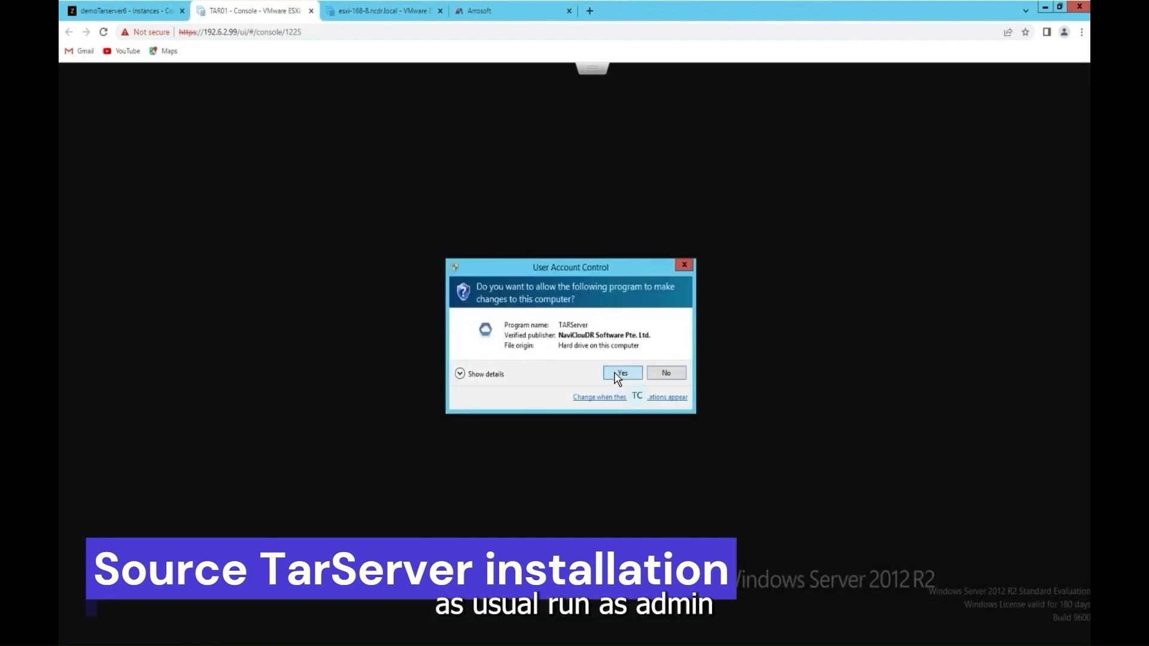
{"action": "left_click", "coordinate": [616, 373]}
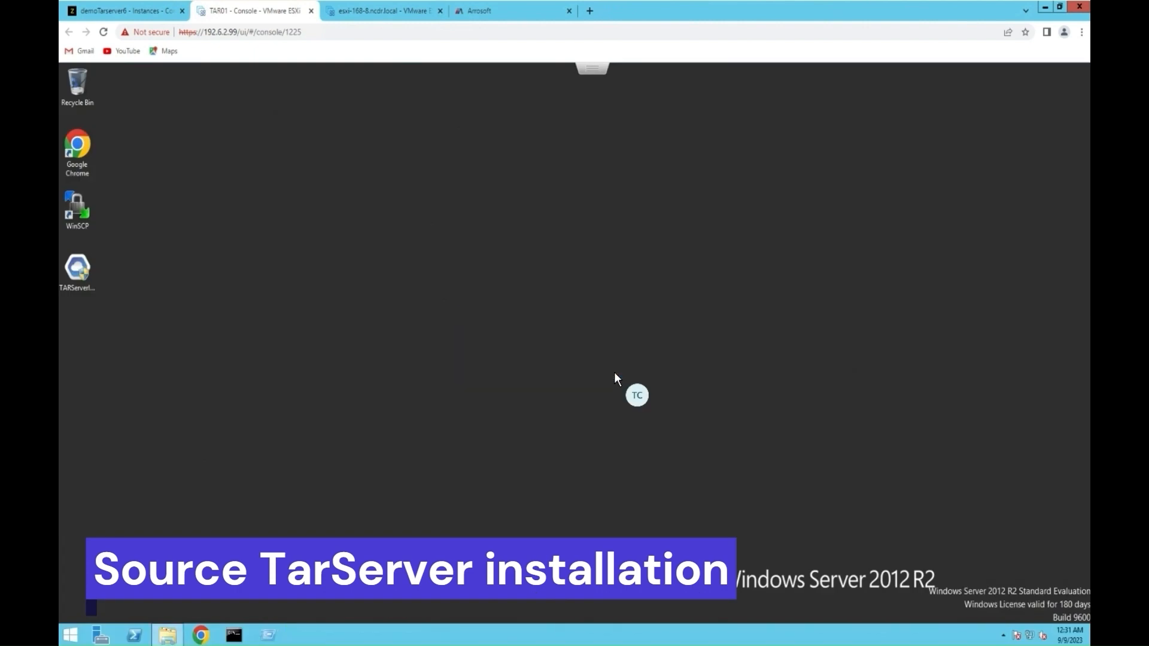
{"action": "left_click", "coordinate": [635, 441]}
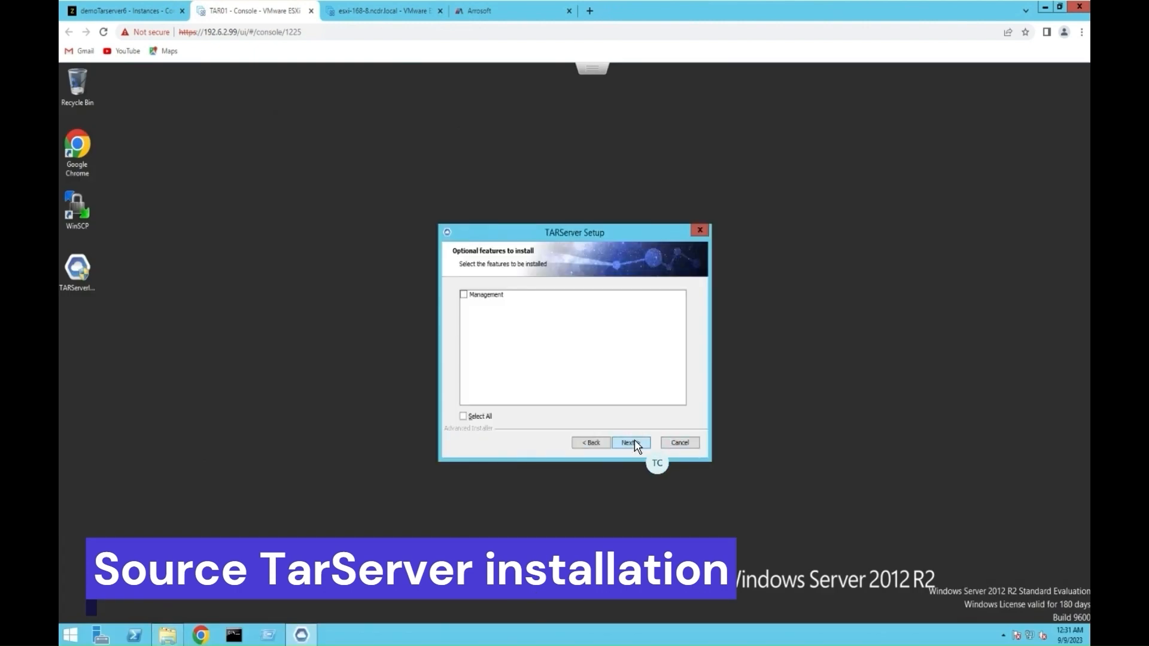
{"action": "left_click", "coordinate": [634, 443]}
{"action": "left_click", "coordinate": [634, 443]}
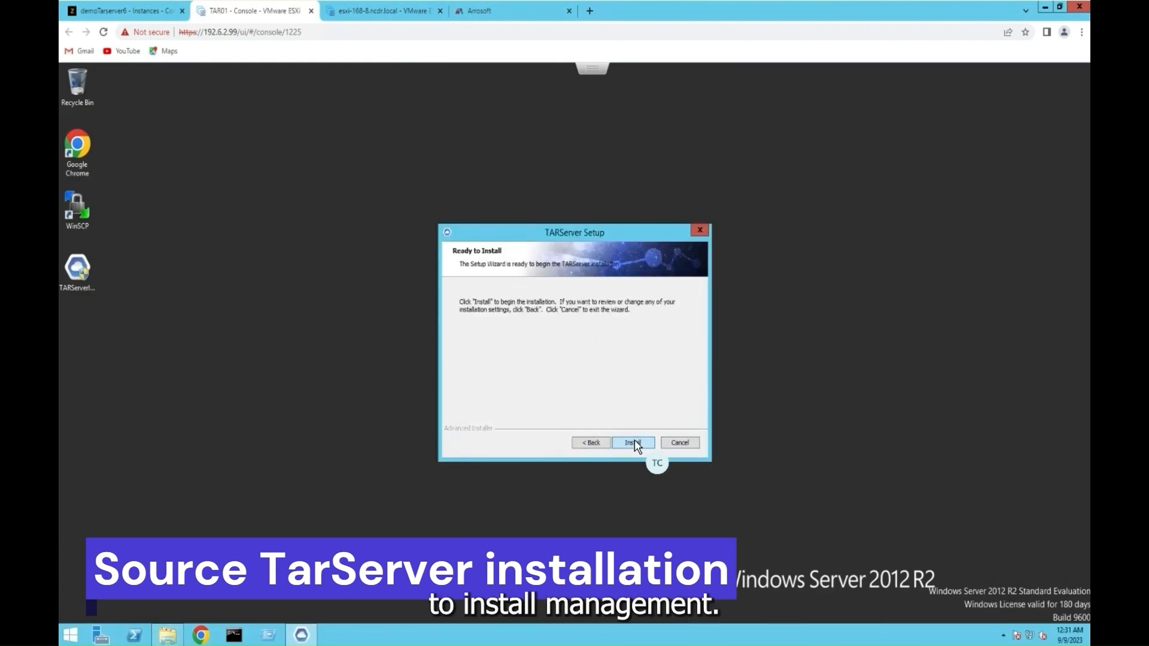
{"action": "left_click", "coordinate": [633, 442]}
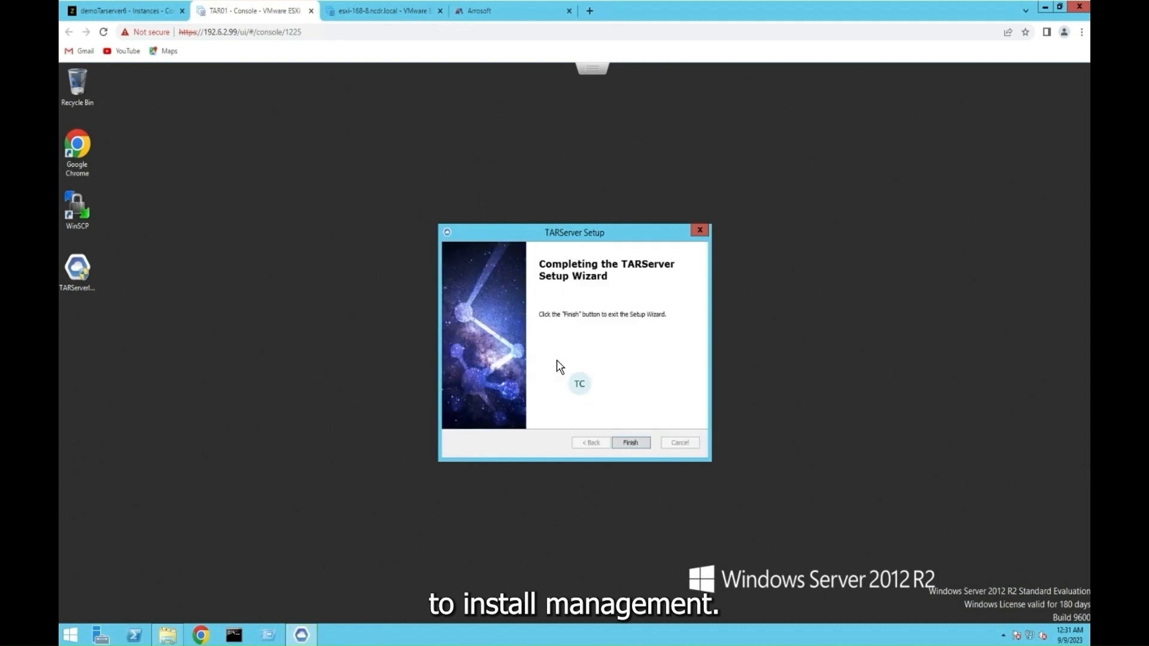
{"action": "left_click", "coordinate": [631, 445]}
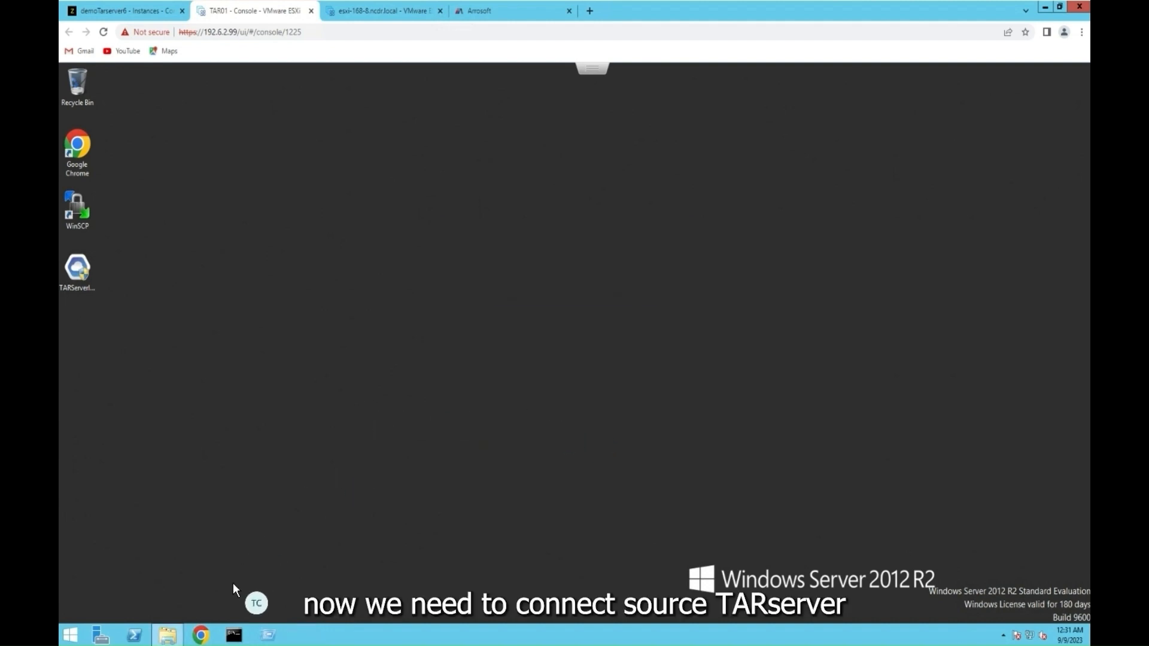
Step: Launch ConnectionTool from Program Files > NaviCloudDR > TARServer with administrator approval
{"action": "left_click", "coordinate": [173, 636]}
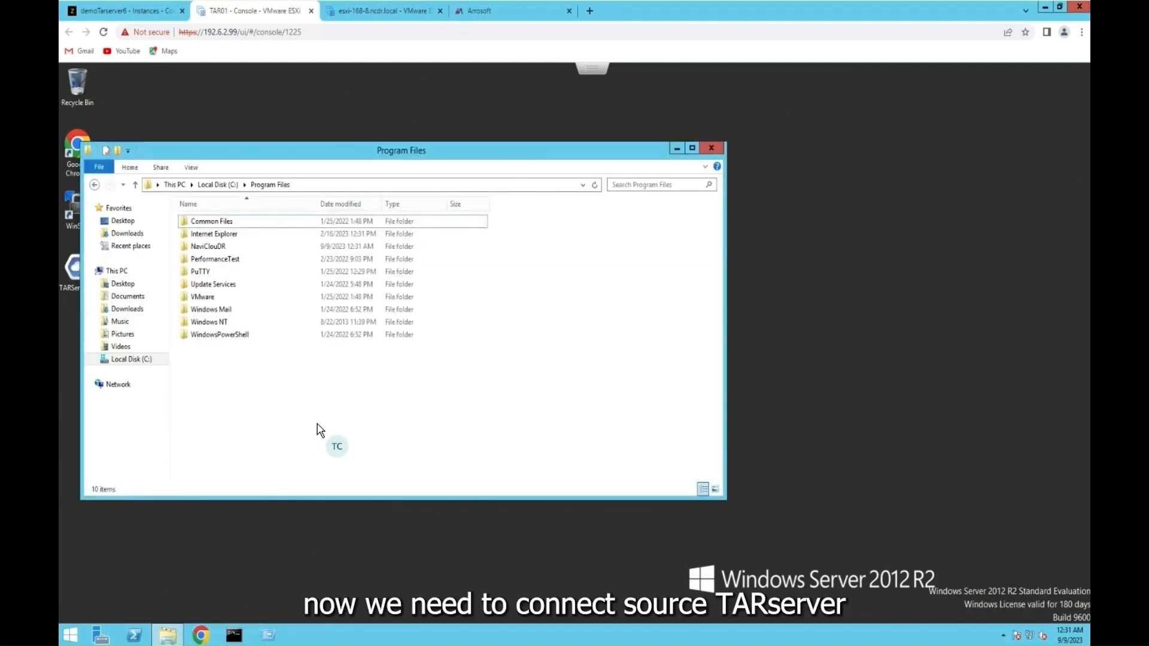
{"action": "double_click", "coordinate": [207, 247]}
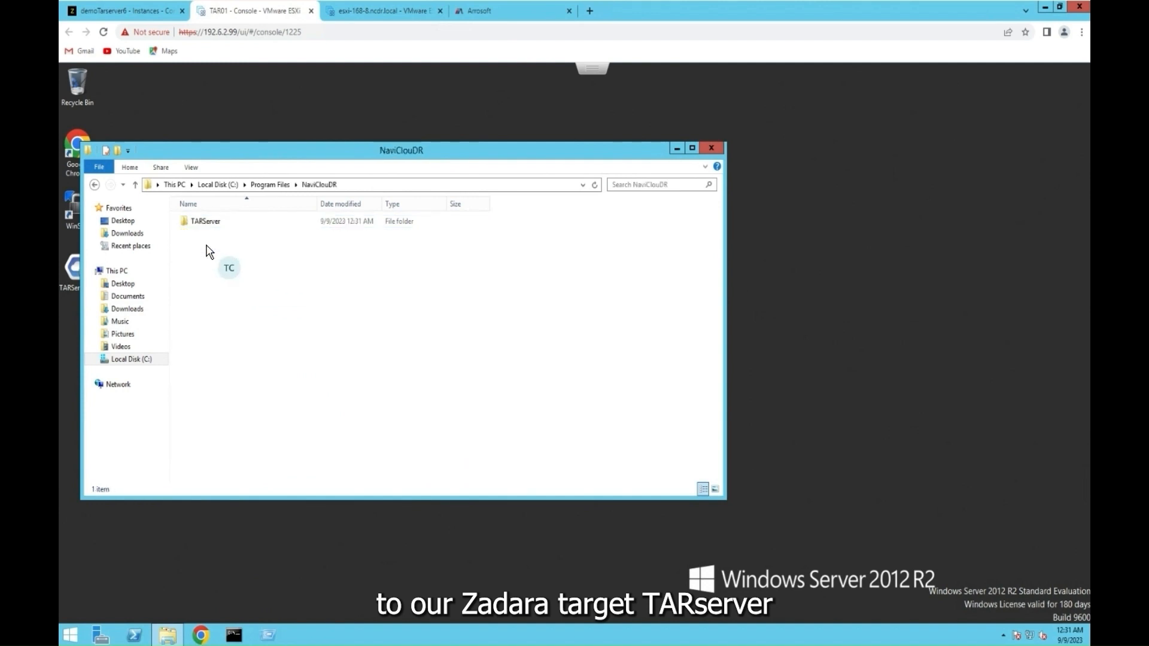
{"action": "double_click", "coordinate": [211, 223]}
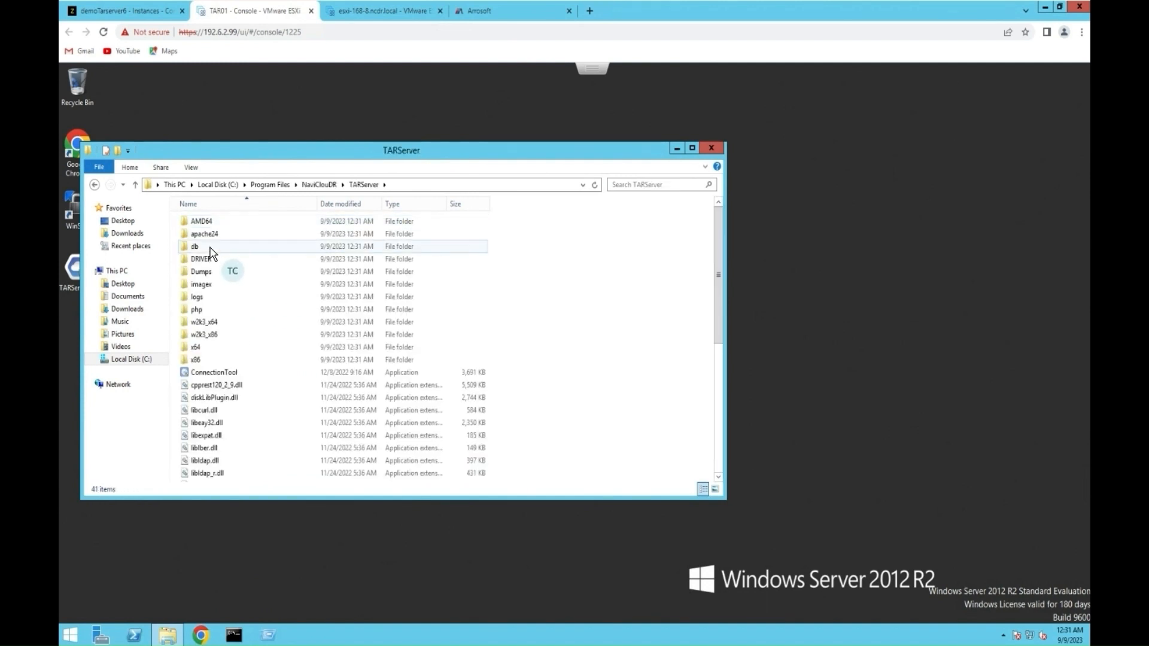
{"action": "double_click", "coordinate": [214, 373]}
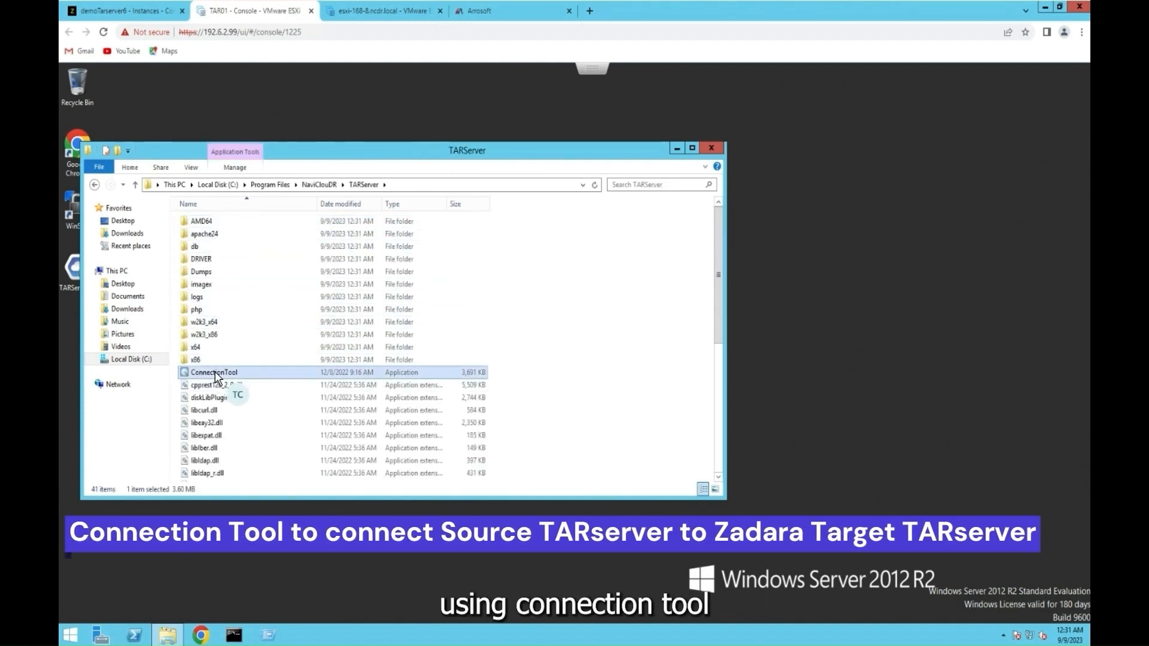
{"action": "left_click", "coordinate": [626, 374]}
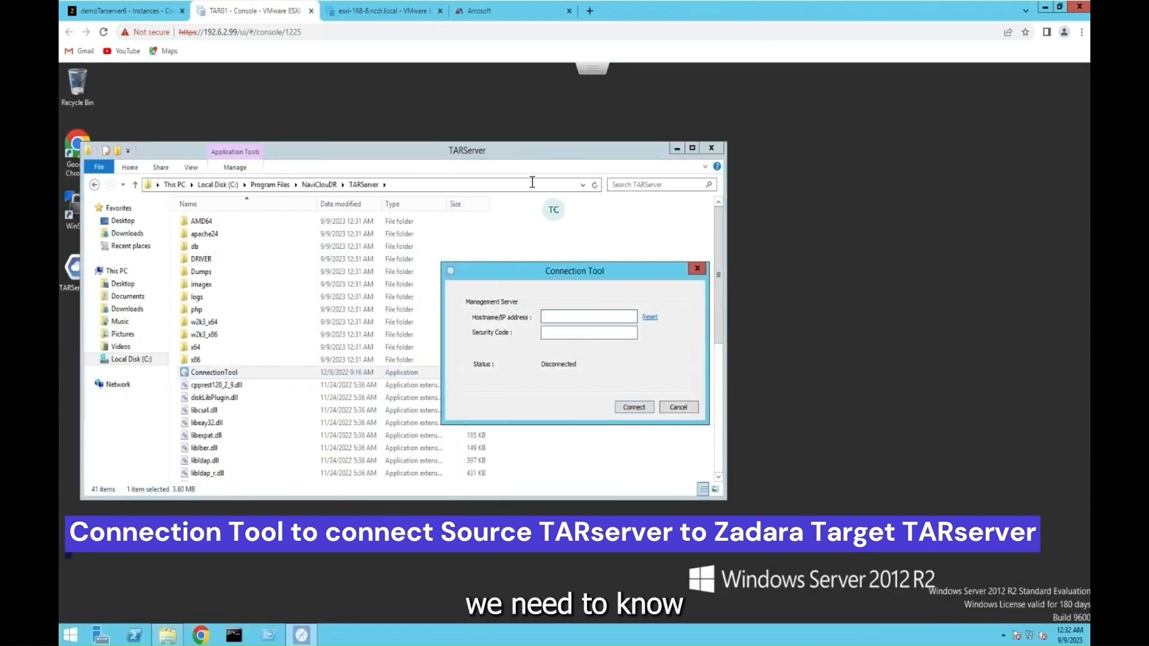
Step: Enter the elastic IP 207.189.171.215 as the Connection Tool's management server address
{"action": "left_click", "coordinate": [495, 7]}
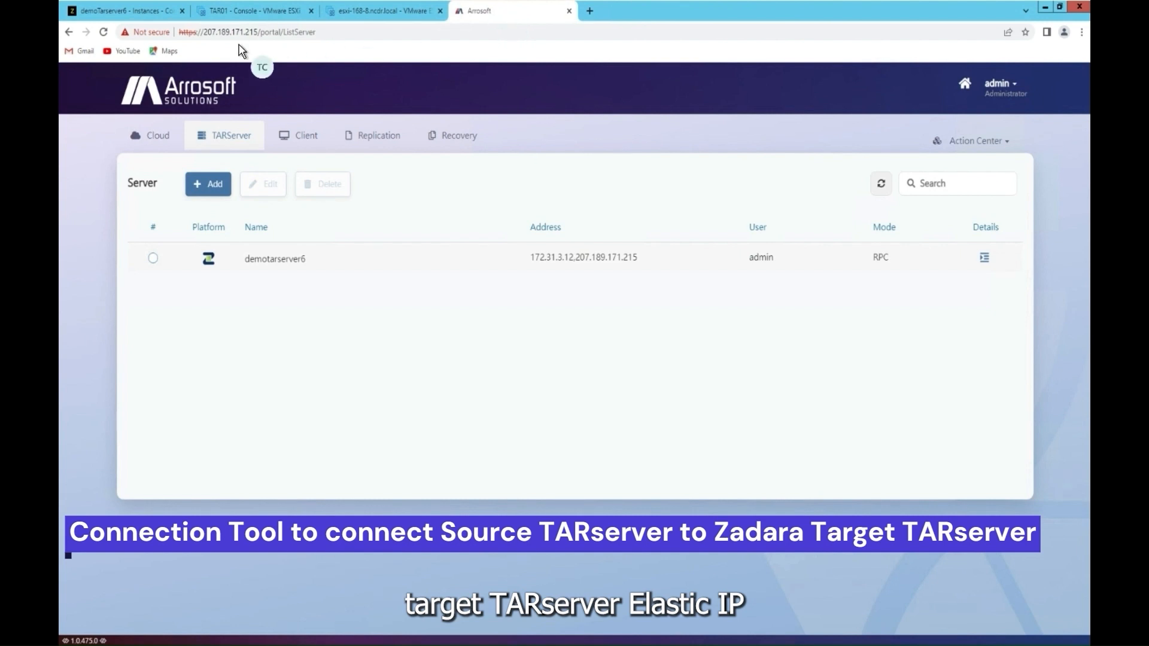
{"action": "left_click_drag", "start_coordinate": [258, 33], "coordinate": [205, 32]}
{"action": "key", "text": "ctrl+c"}
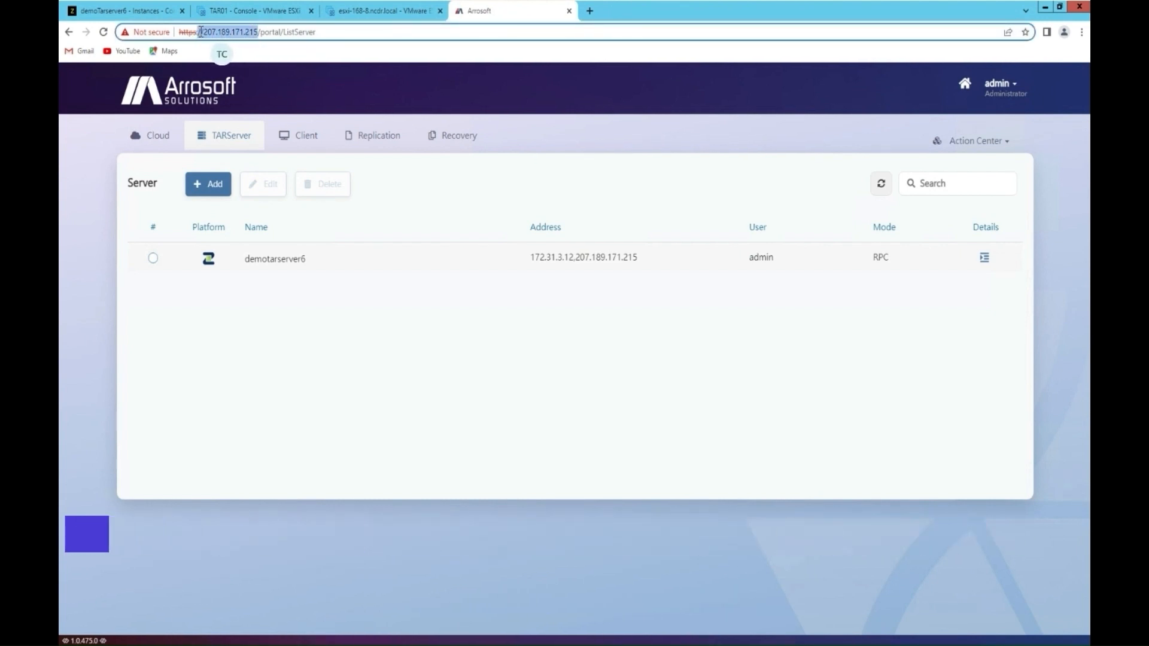
{"action": "left_click", "coordinate": [203, 12]}
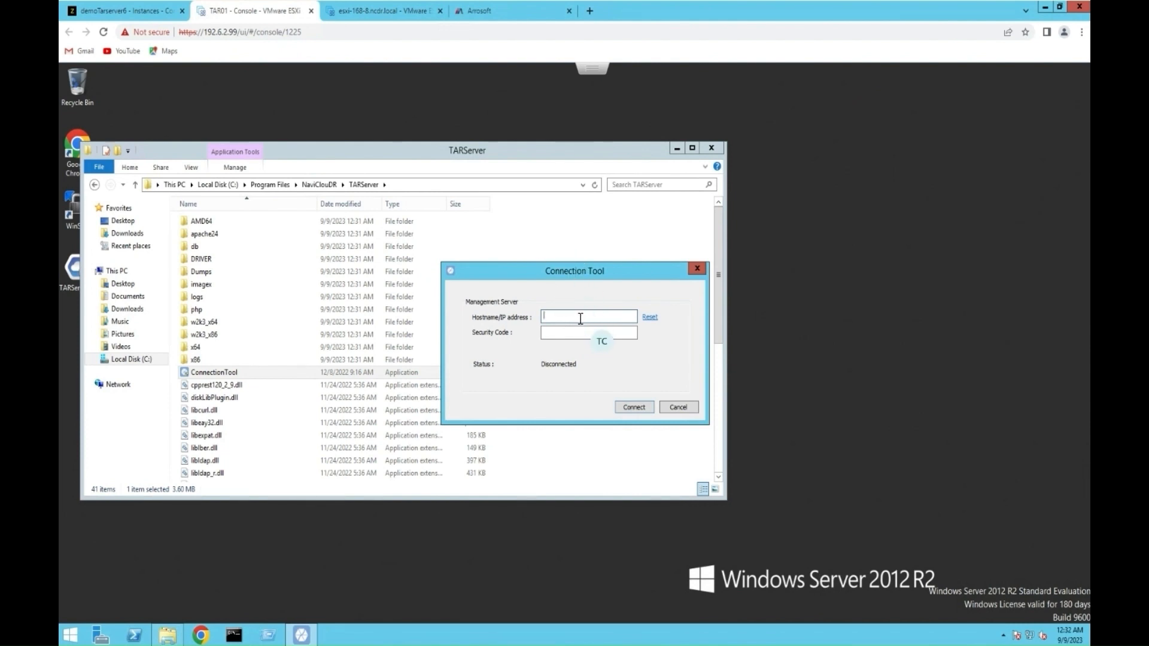
{"action": "left_click", "coordinate": [304, 33]}
{"action": "key", "text": "ctrl+v"}
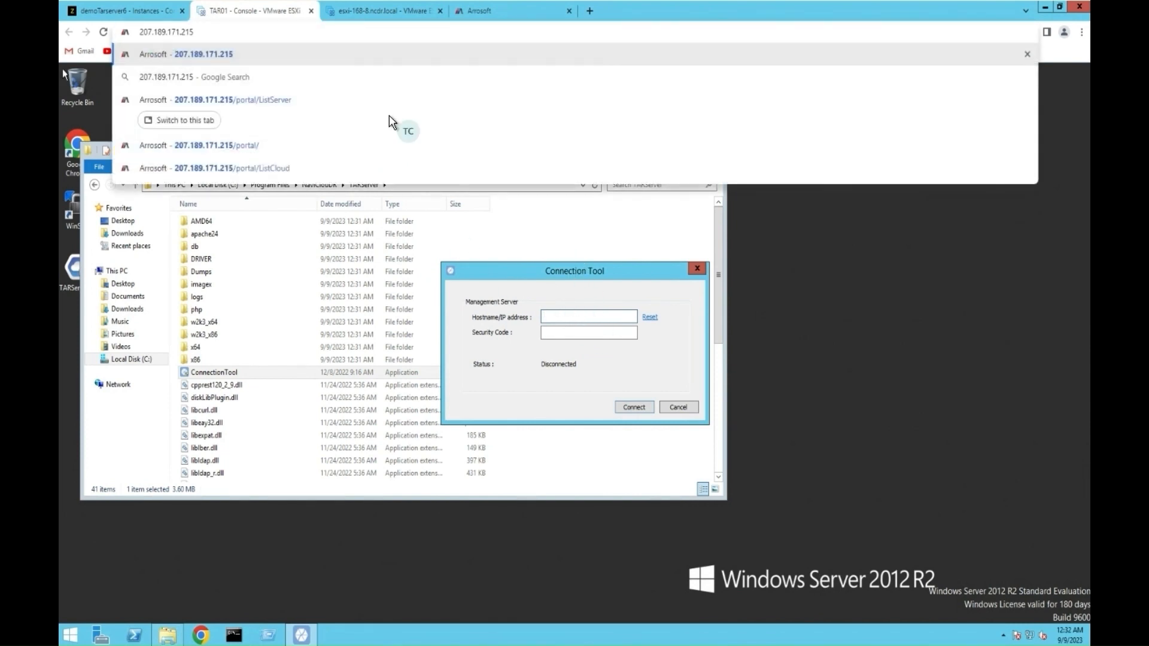
{"action": "left_click", "coordinate": [580, 317]}
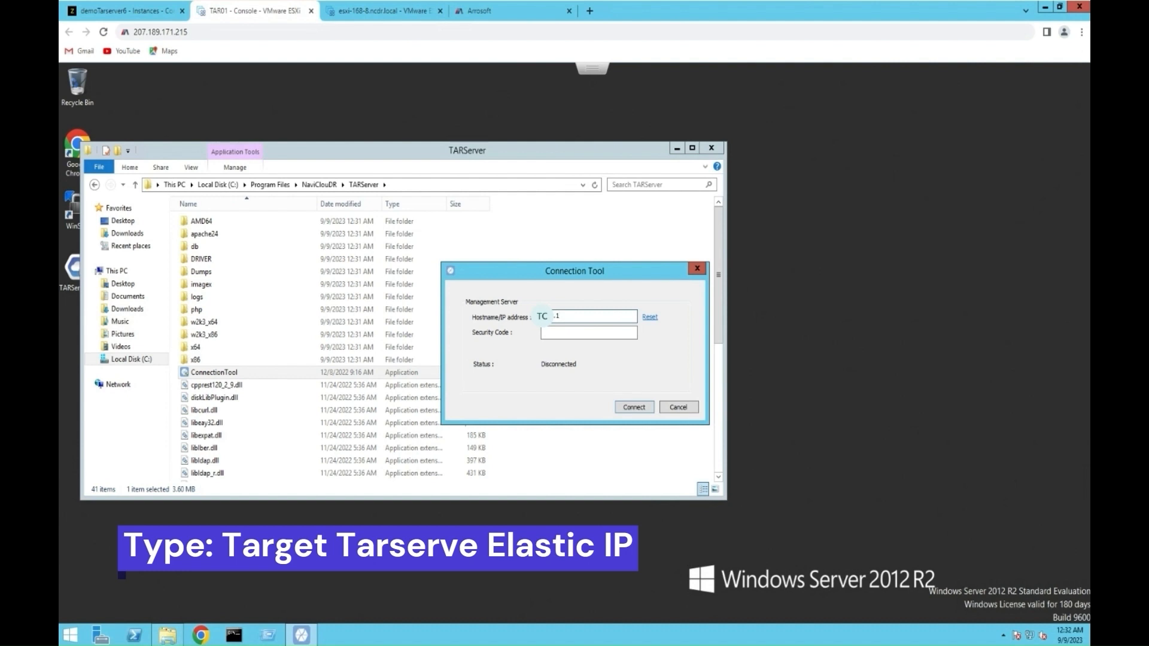
{"action": "type", "text": ".189.171.215"}
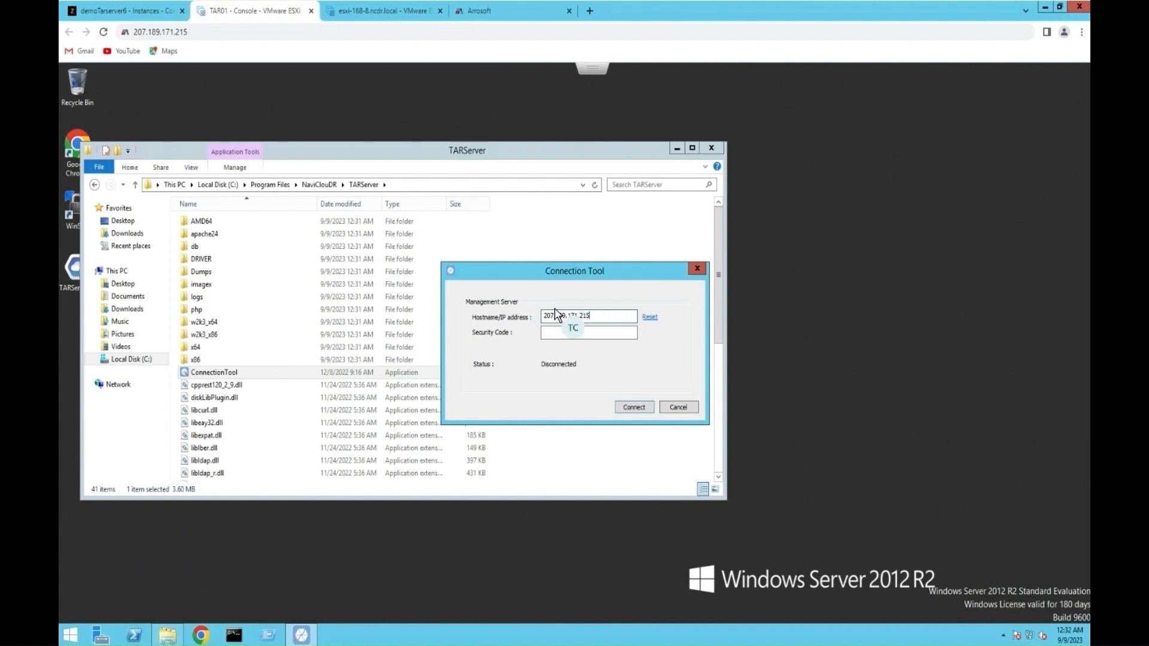
Step: Copy the Security Code from the Arrosoft portal's System Settings page
{"action": "left_click", "coordinate": [478, 11]}
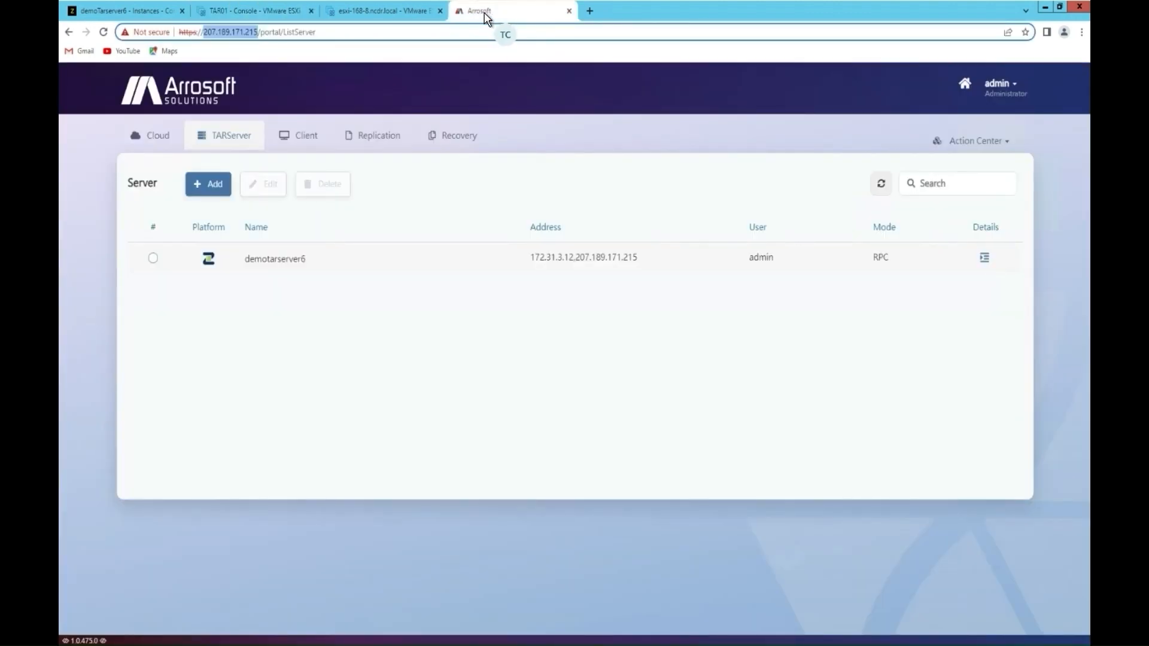
{"action": "left_click", "coordinate": [1012, 83]}
{"action": "left_click", "coordinate": [1005, 109]}
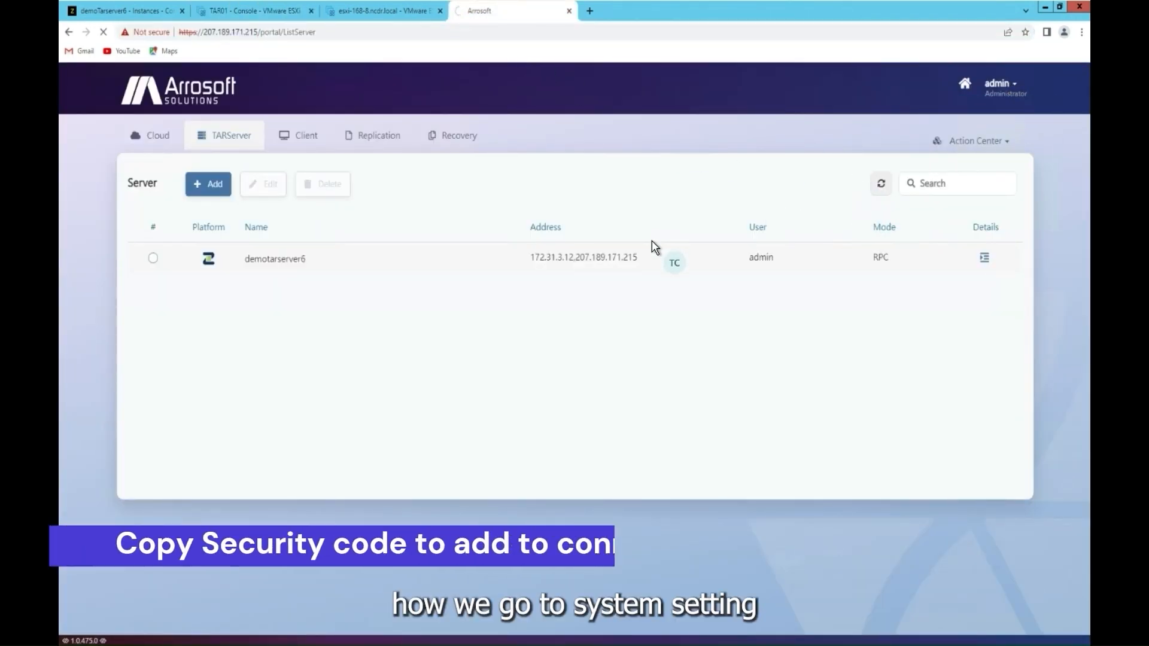
{"action": "double_click", "coordinate": [658, 308]}
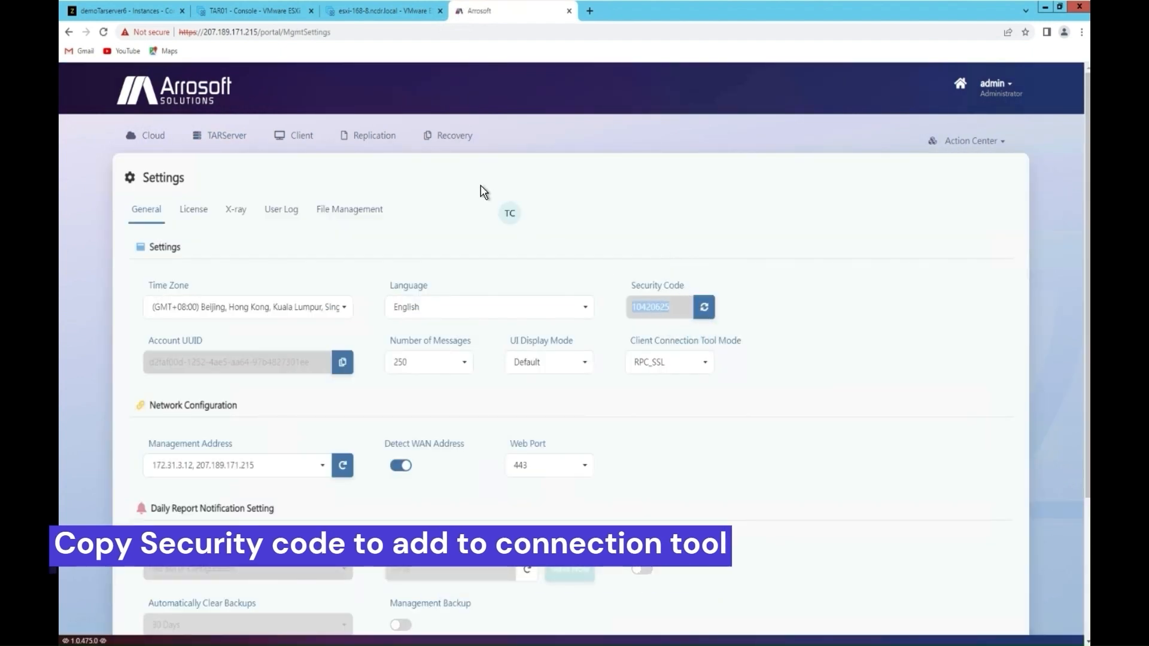
{"action": "left_click", "coordinate": [372, 34]}
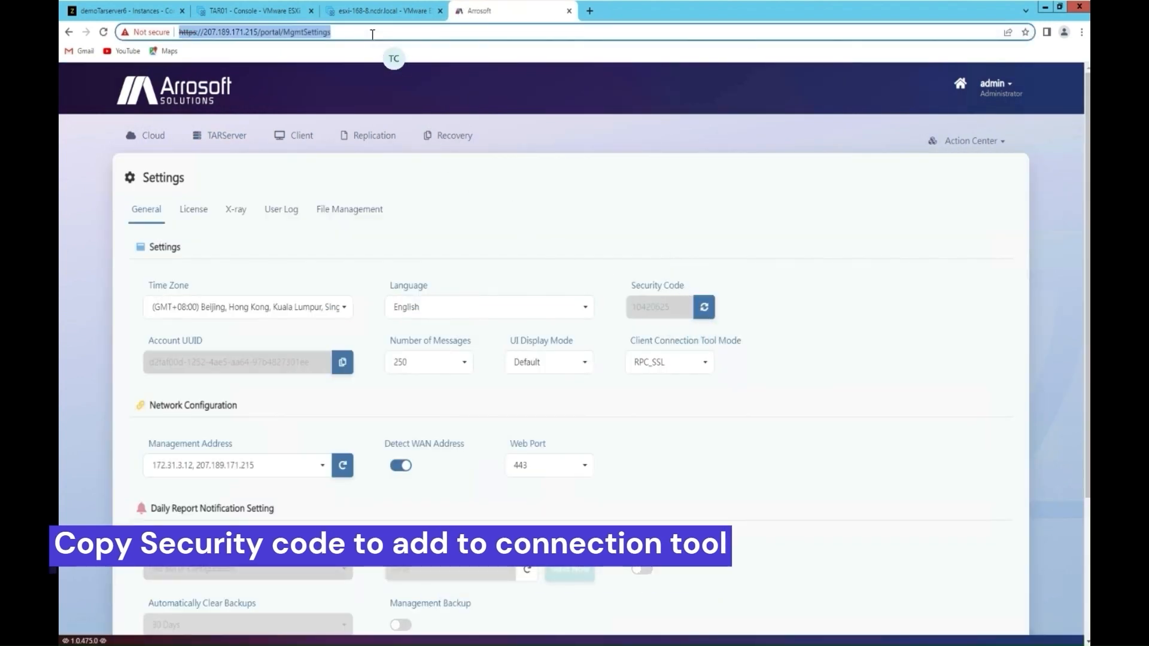
{"action": "left_click", "coordinate": [236, 9]}
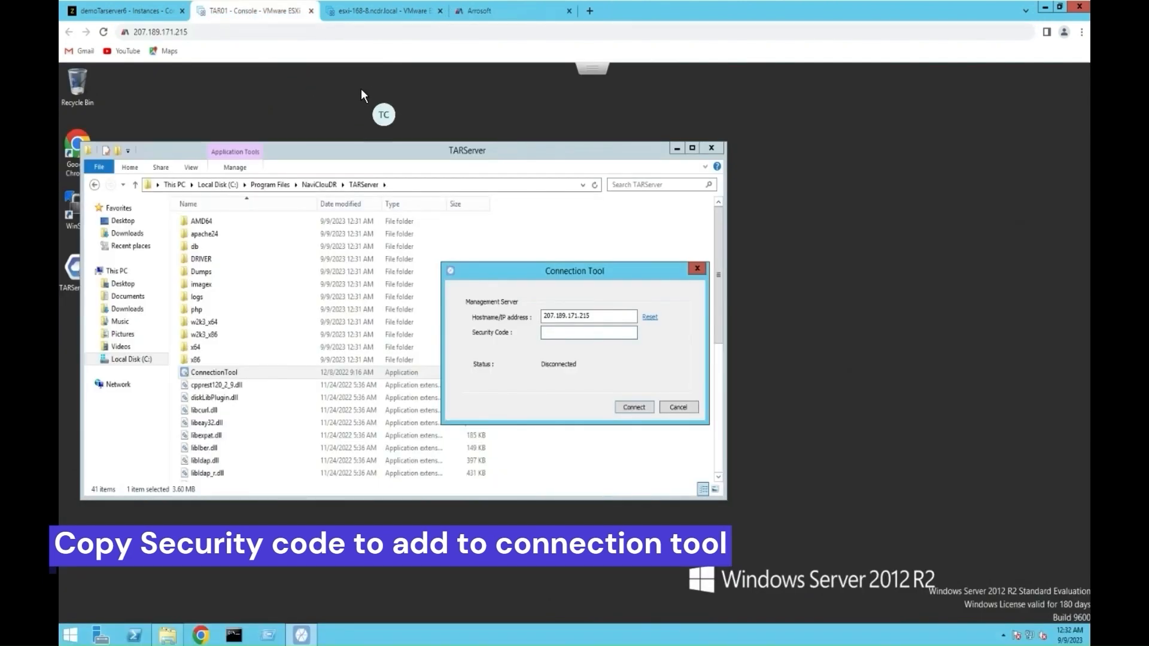
Step: Paste the security code into Connection Tool, connect, and acknowledge 'TARServer added'
{"action": "left_click", "coordinate": [372, 33]}
{"action": "type", "text": "10420625"}
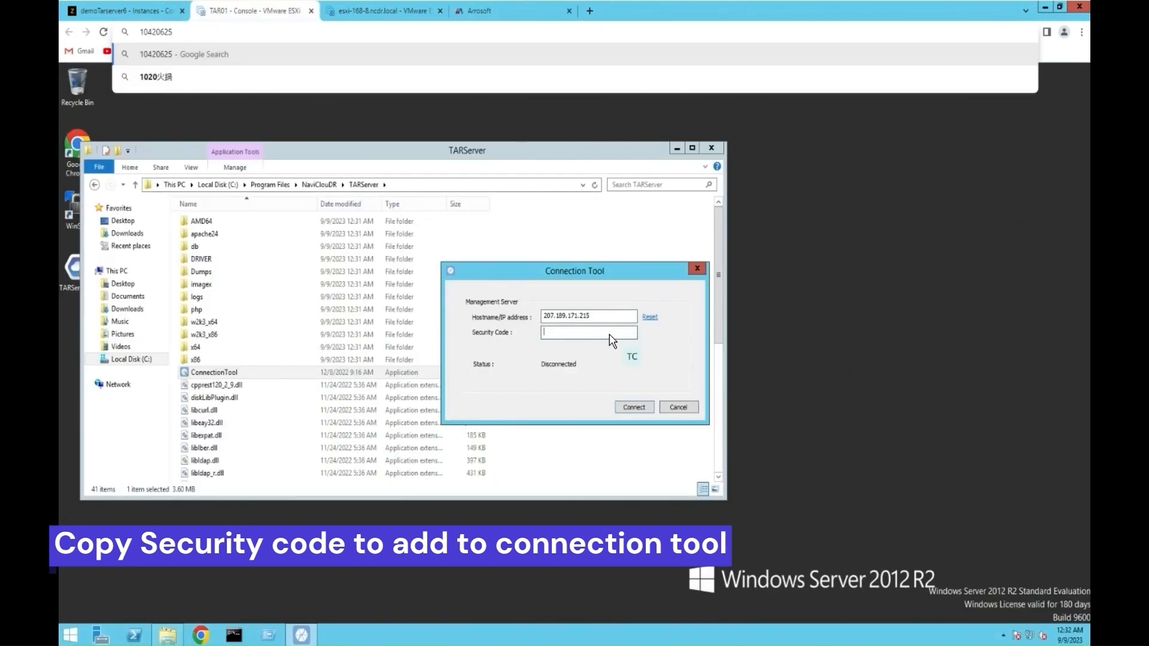
{"action": "left_click", "coordinate": [609, 333]}
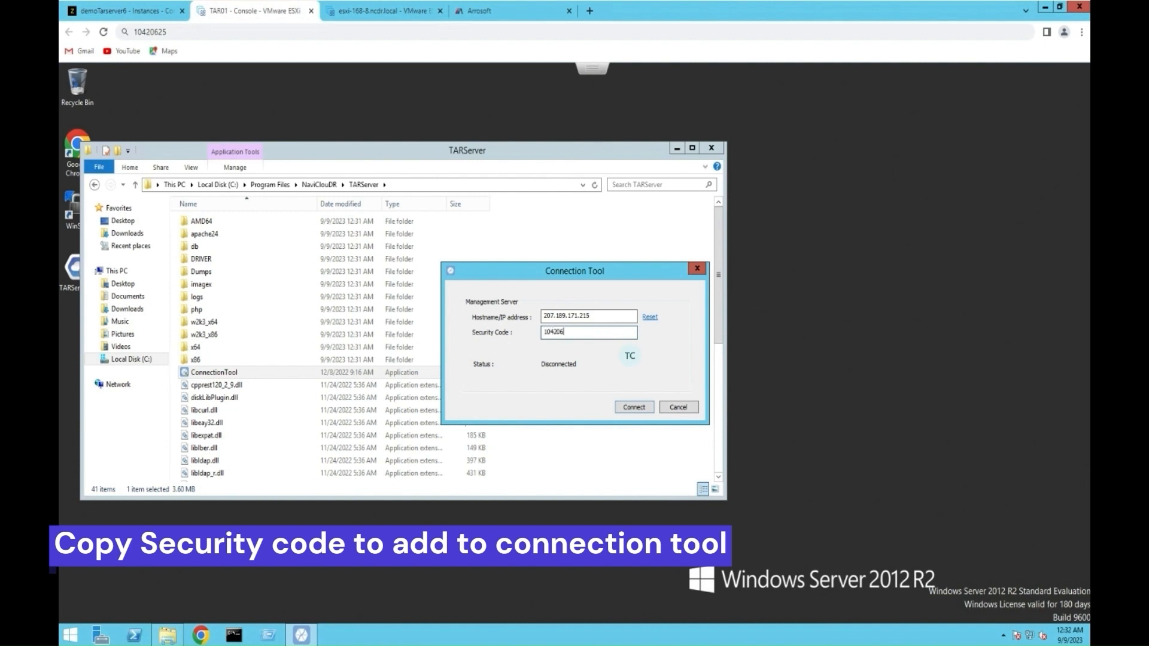
{"action": "left_click", "coordinate": [626, 407]}
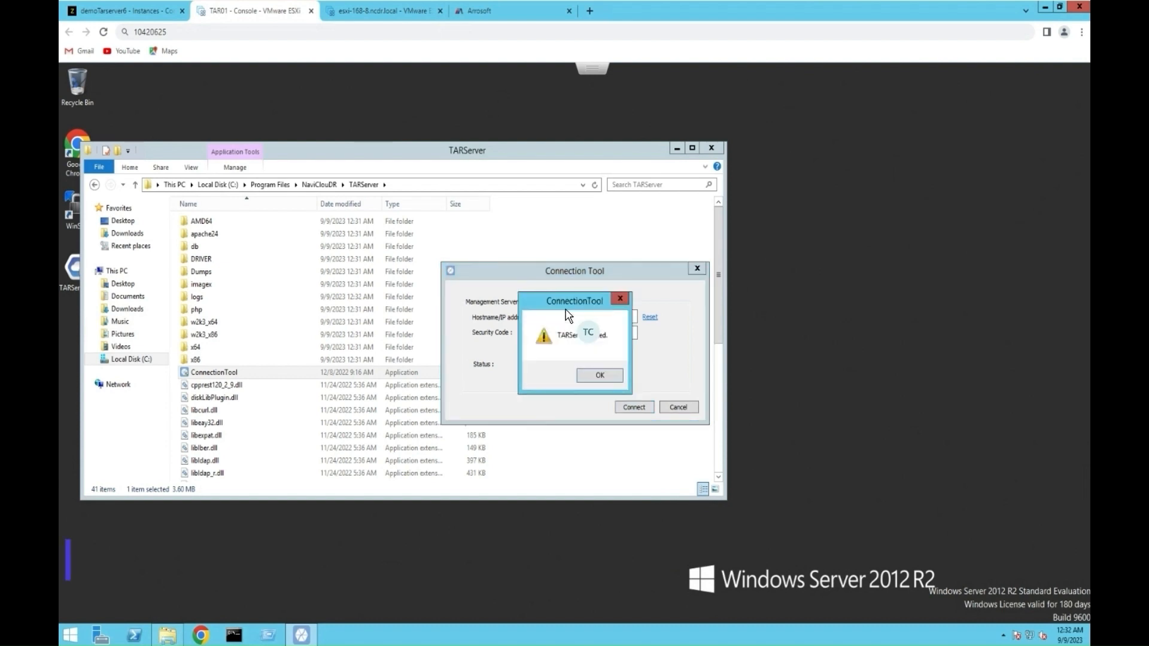
{"action": "left_click", "coordinate": [600, 376]}
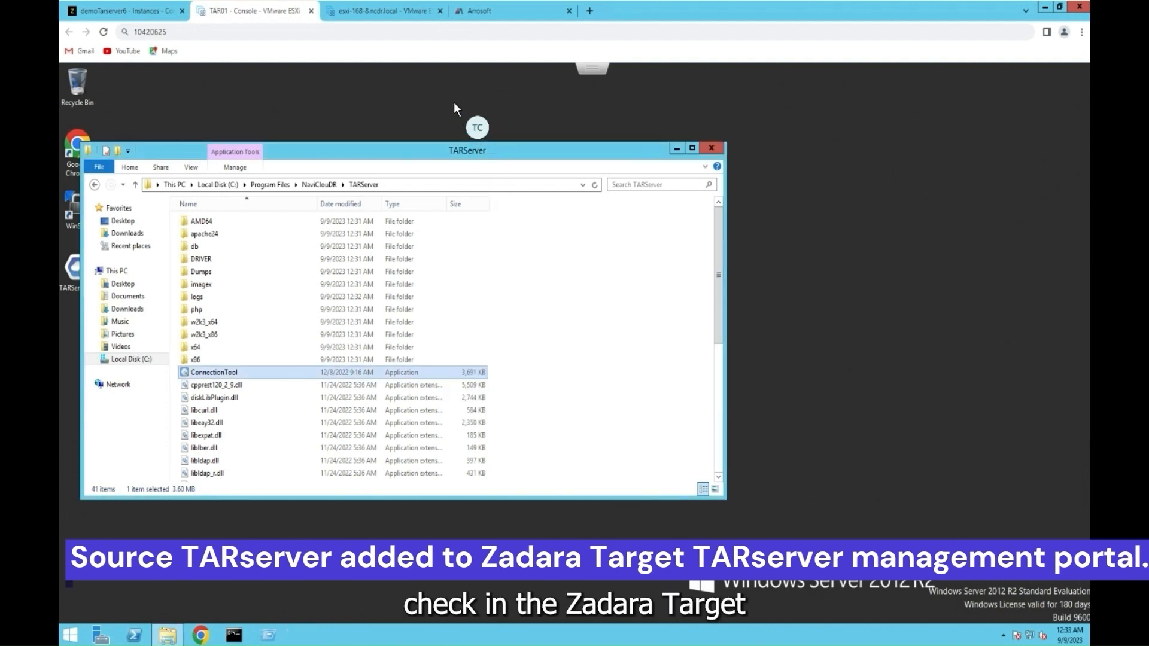
{"action": "left_click", "coordinate": [469, 13]}
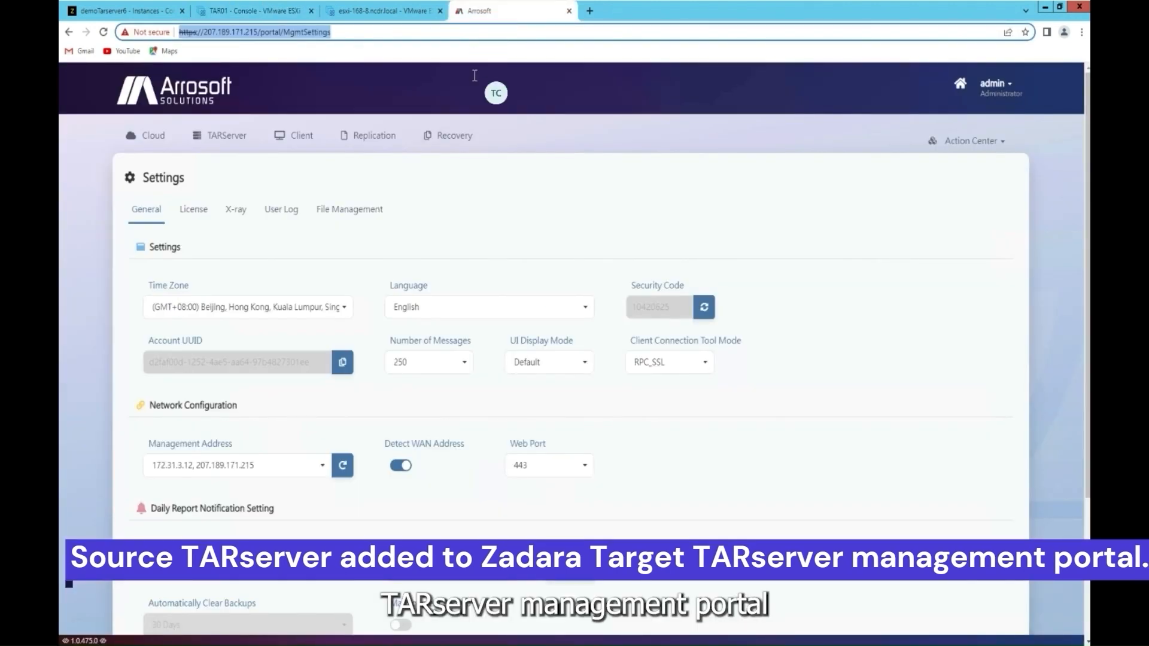
Step: Confirm TAR01 in the TAR server list, then begin a new cloud connection from the Cloud list
{"action": "left_click", "coordinate": [235, 137]}
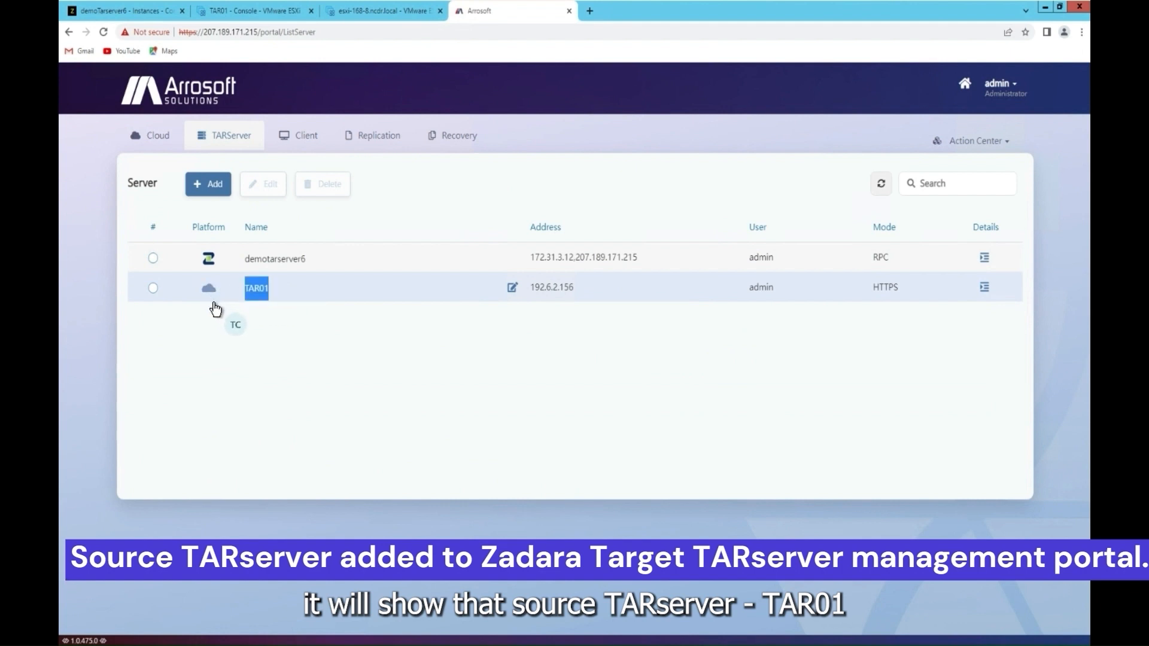
{"action": "left_click", "coordinate": [258, 332]}
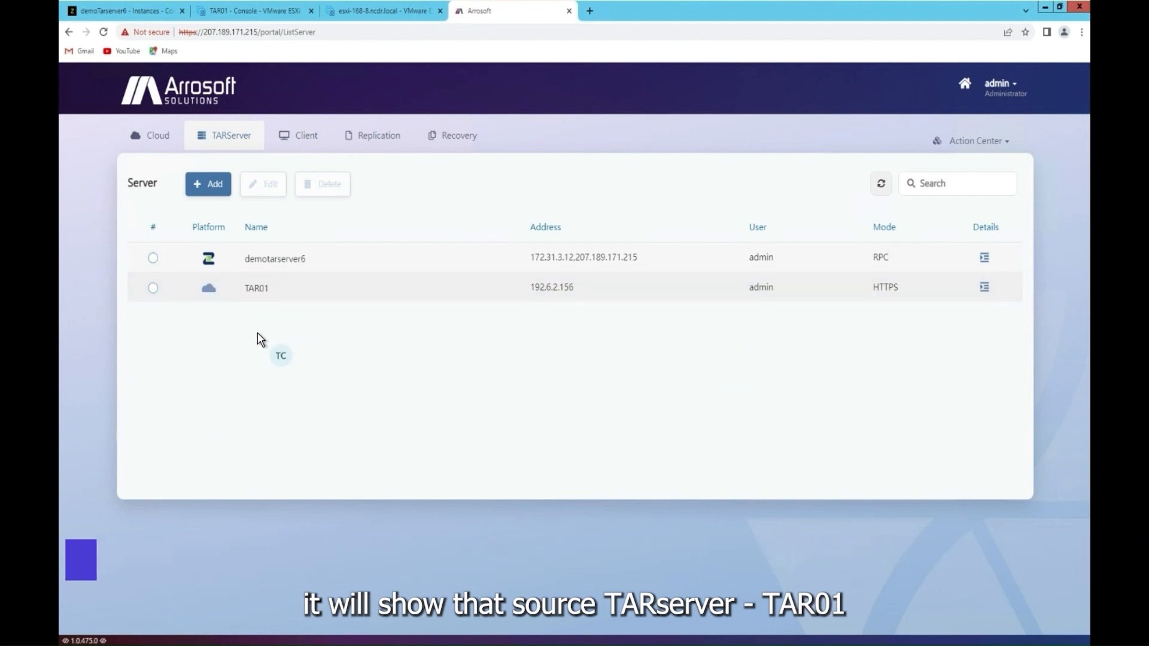
{"action": "left_click", "coordinate": [151, 137]}
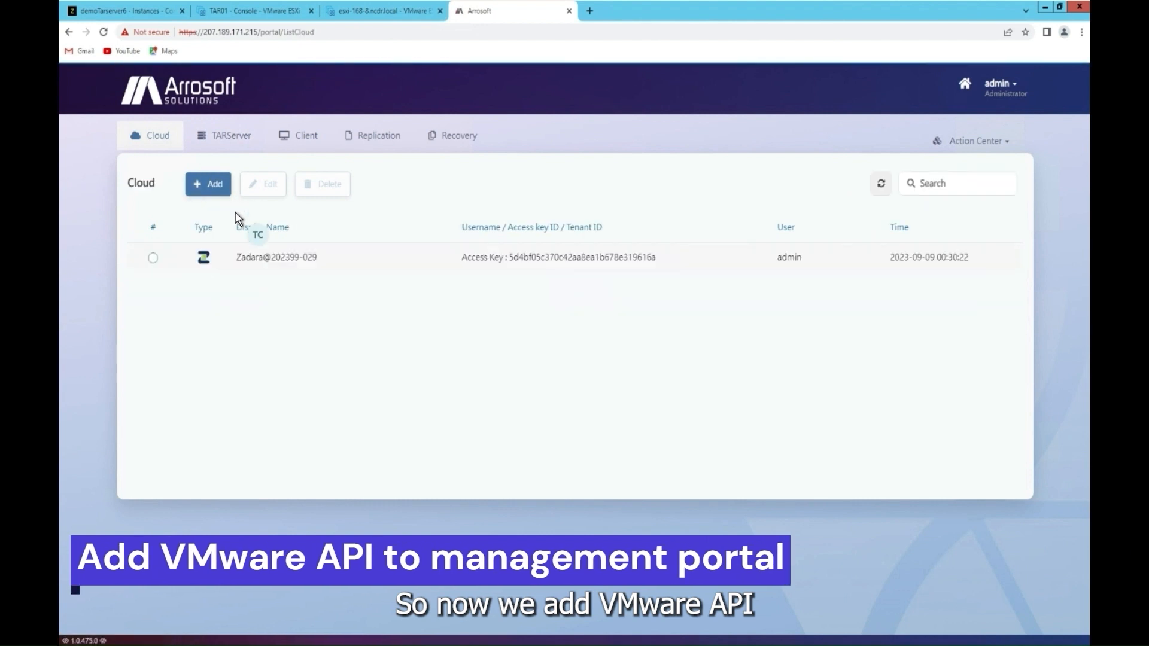
{"action": "left_click", "coordinate": [155, 259]}
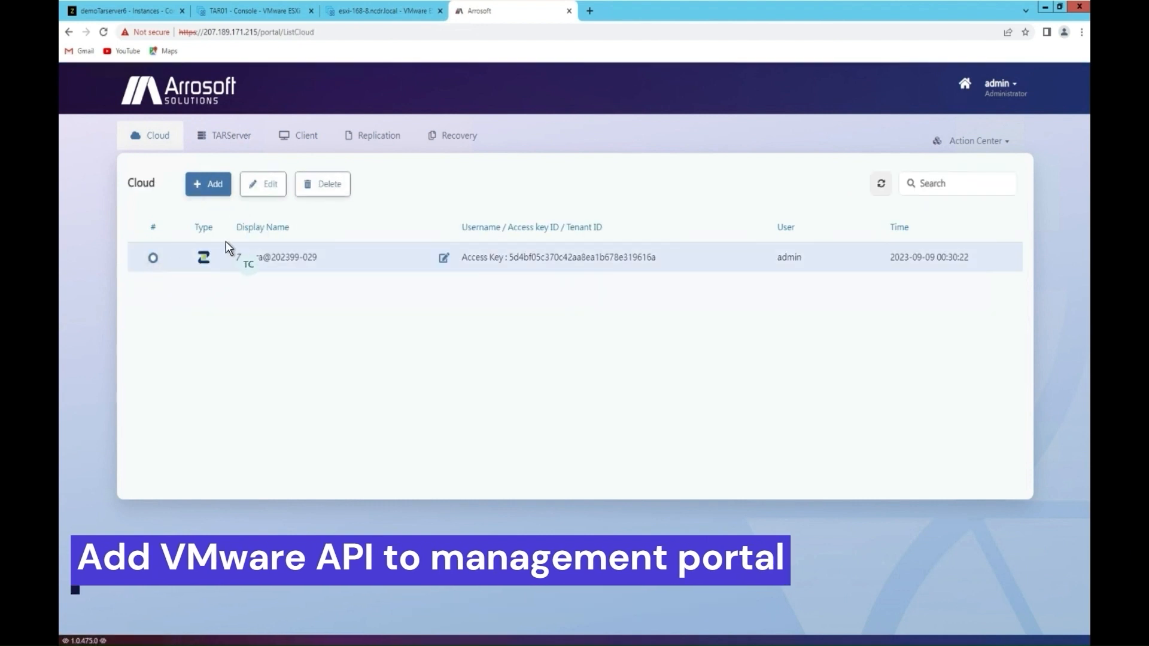
{"action": "left_click", "coordinate": [216, 188]}
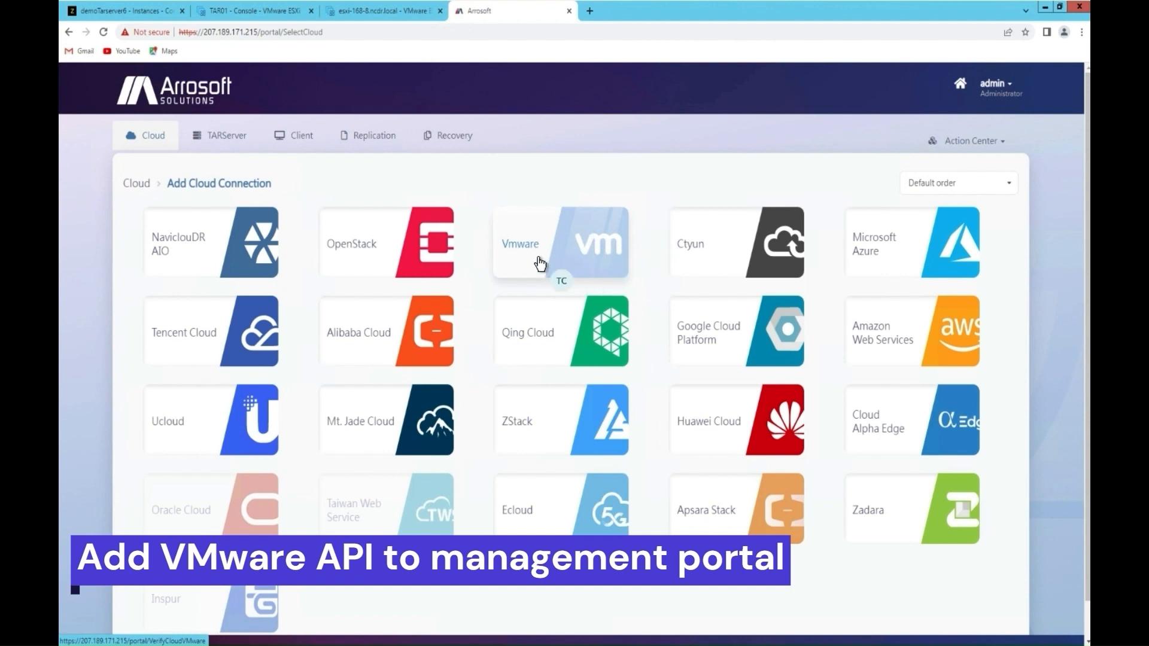
Step: Add and verify a VMware connection to ESXi host 192.6.2.99, named esxi-168-8@202399-033, with its login credentials
{"action": "left_click", "coordinate": [562, 243]}
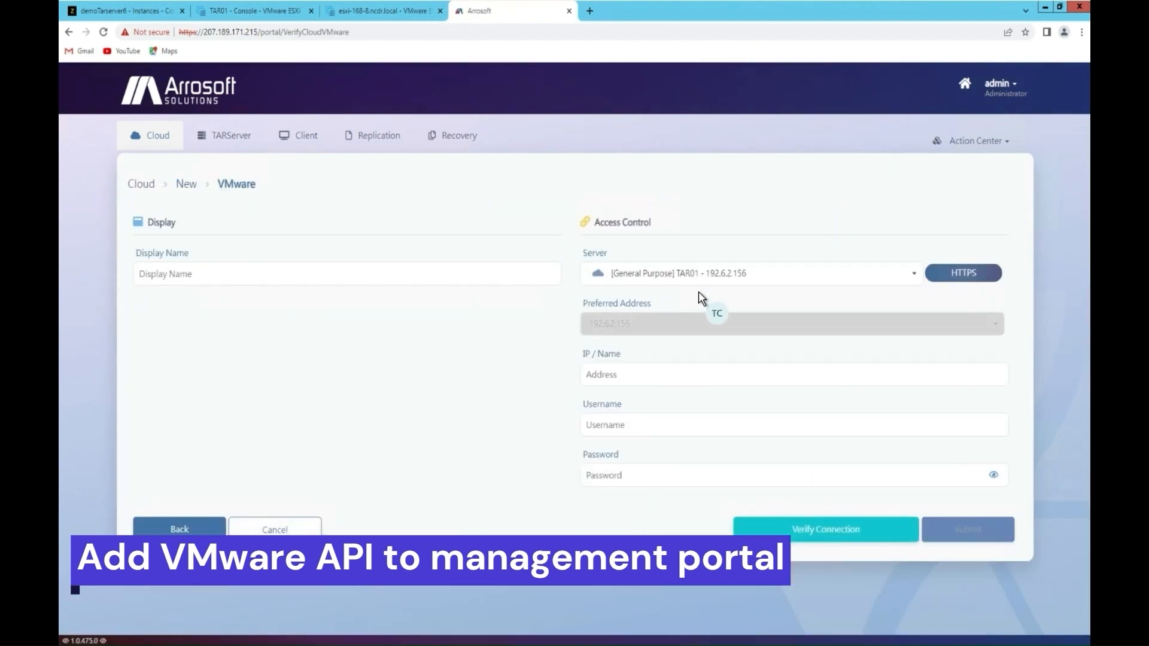
{"action": "left_click", "coordinate": [652, 376]}
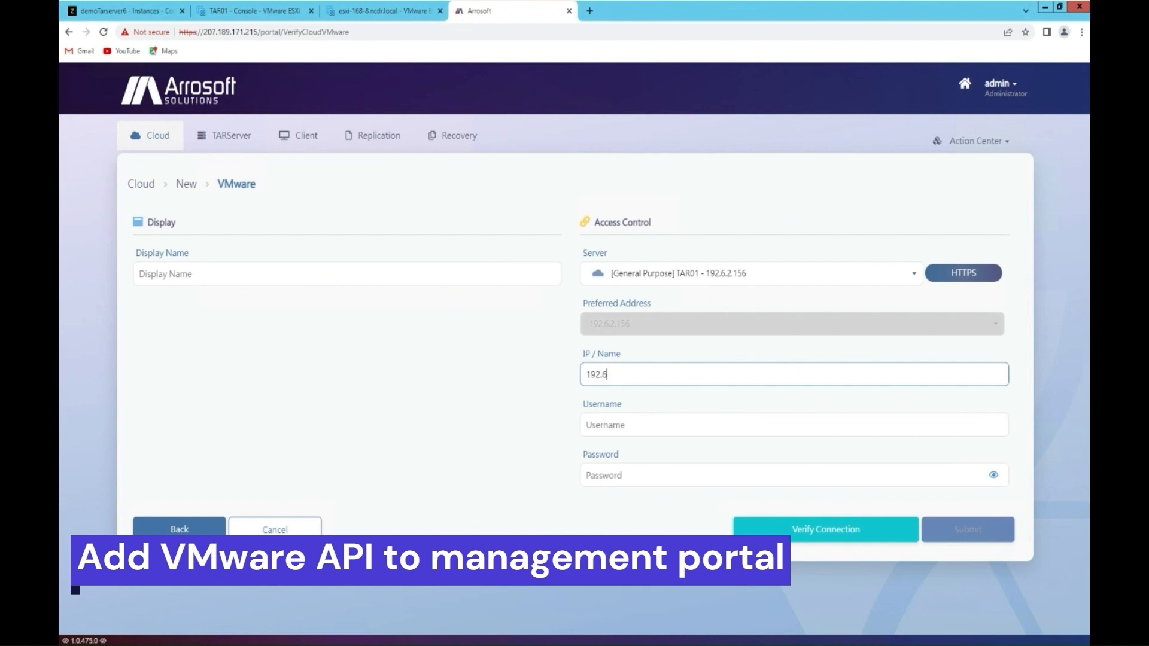
{"action": "key", "text": "Tab"}
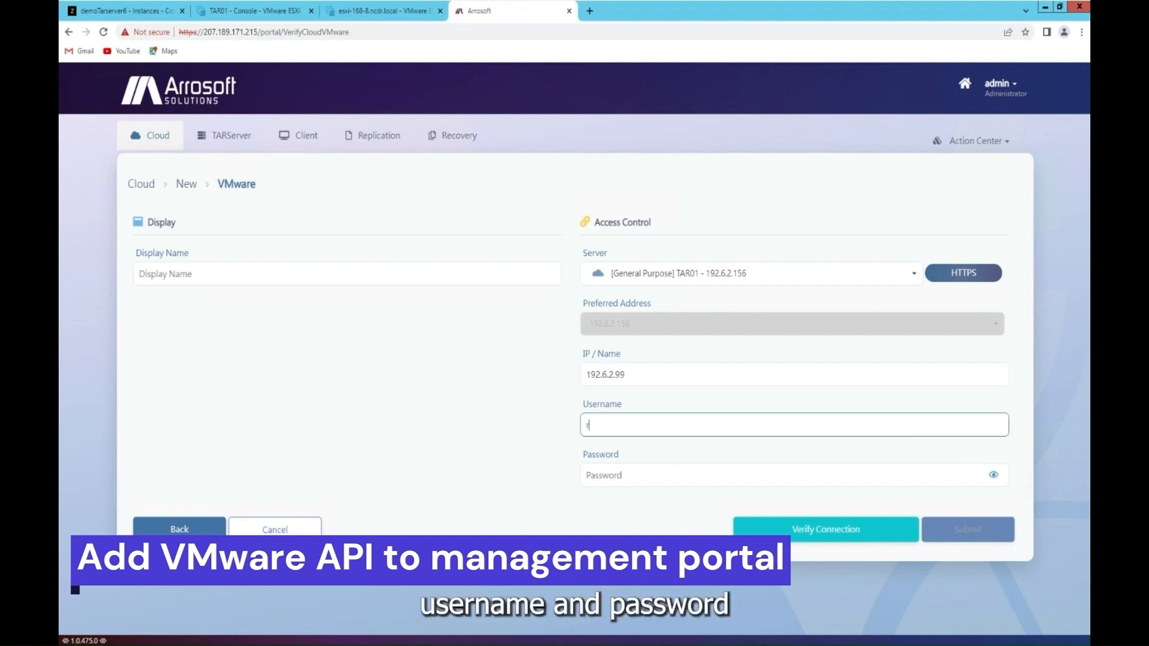
{"action": "key", "text": "Tab"}
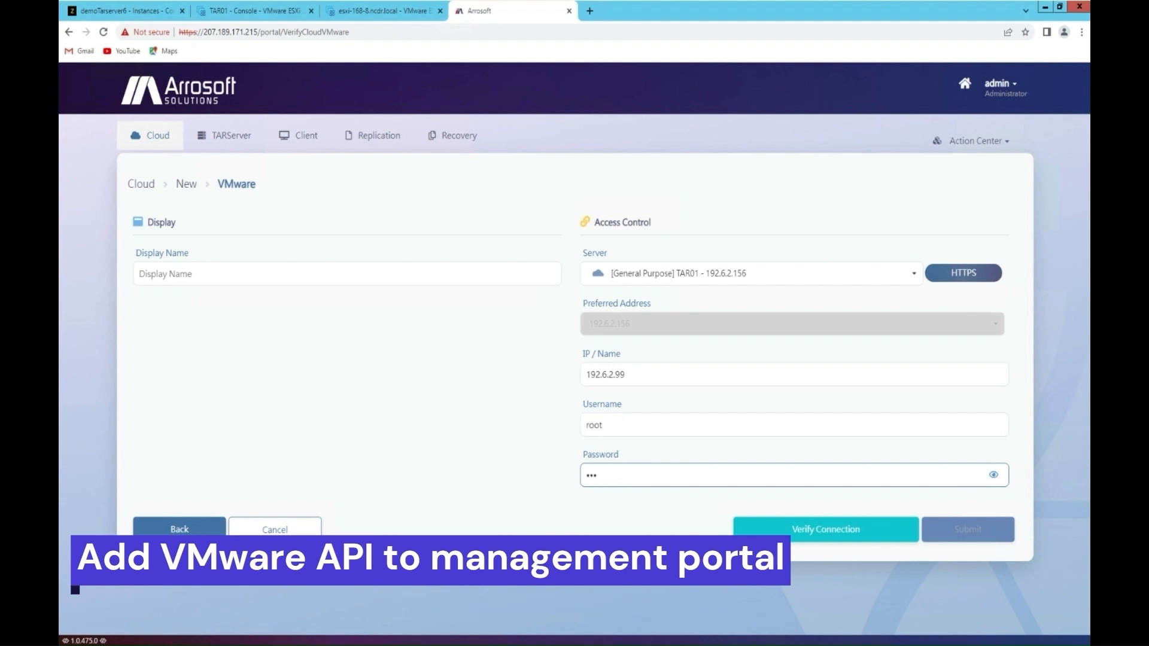
{"action": "type", "text": "•••••••"}
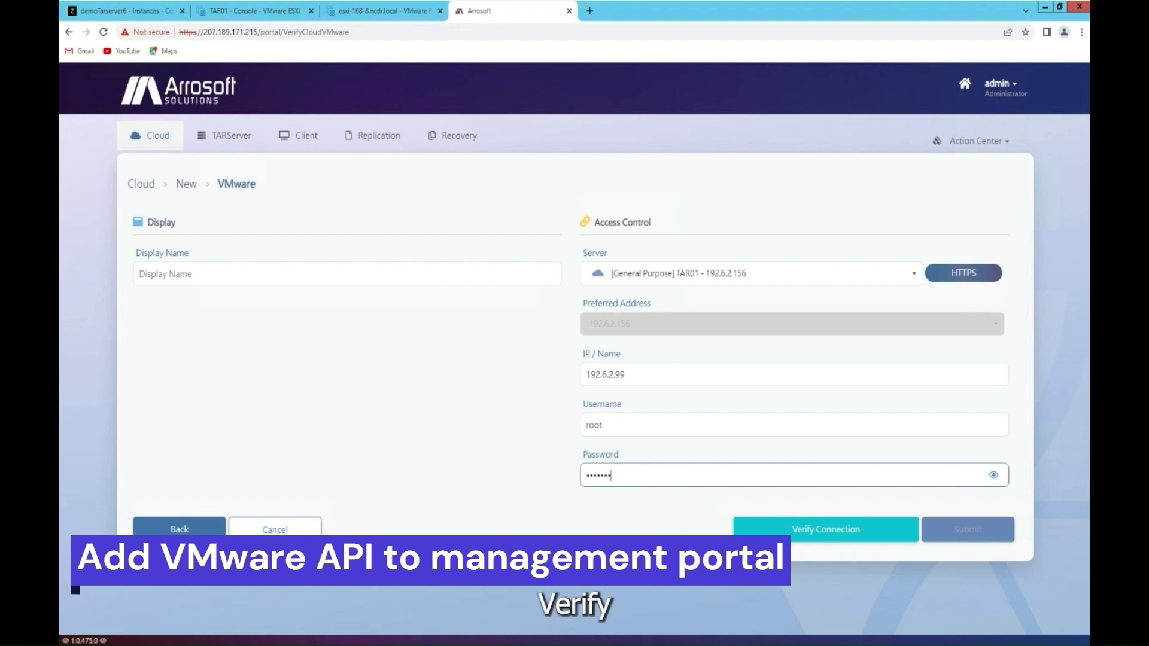
{"action": "left_click", "coordinate": [853, 532]}
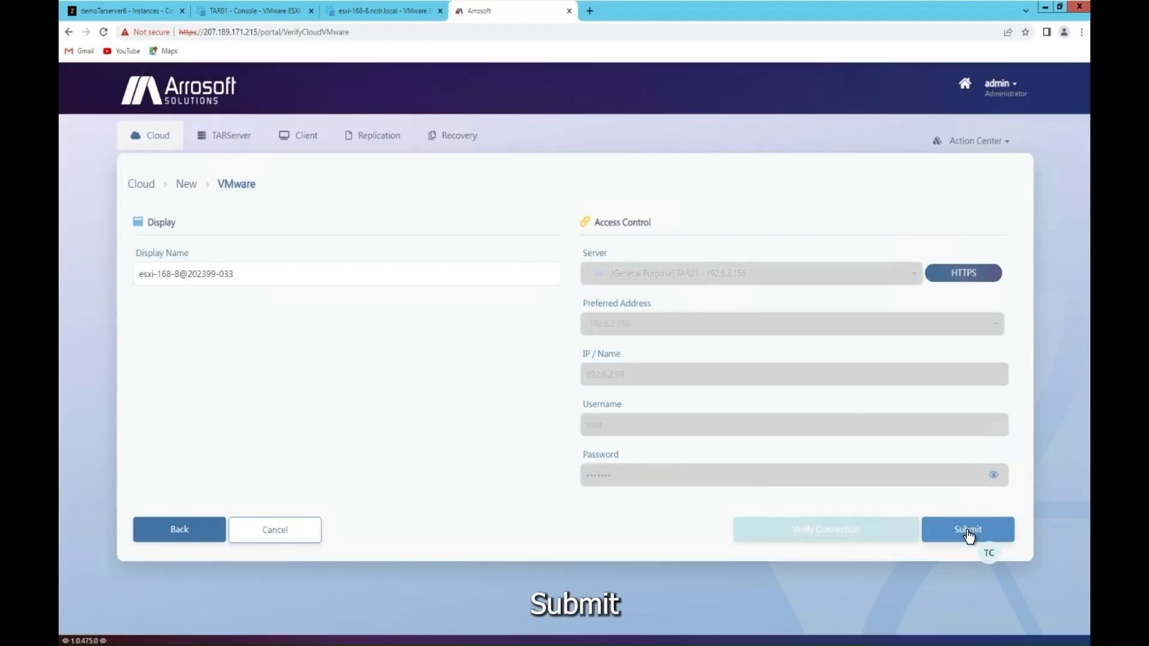
{"action": "left_click", "coordinate": [969, 534]}
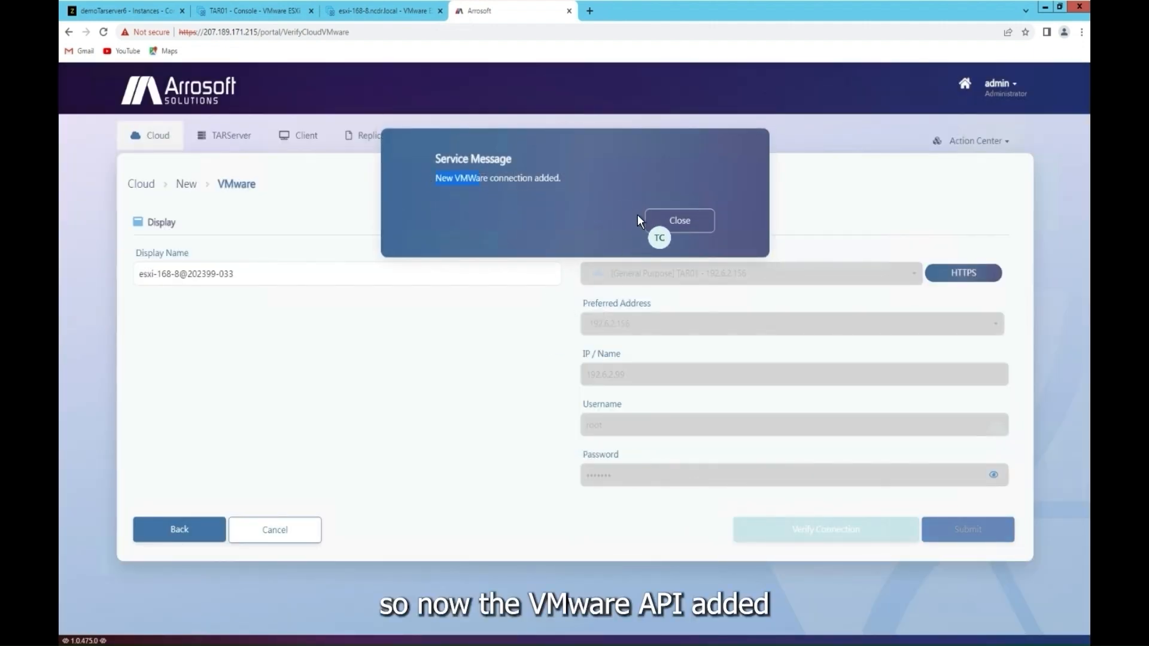
{"action": "left_click", "coordinate": [658, 223]}
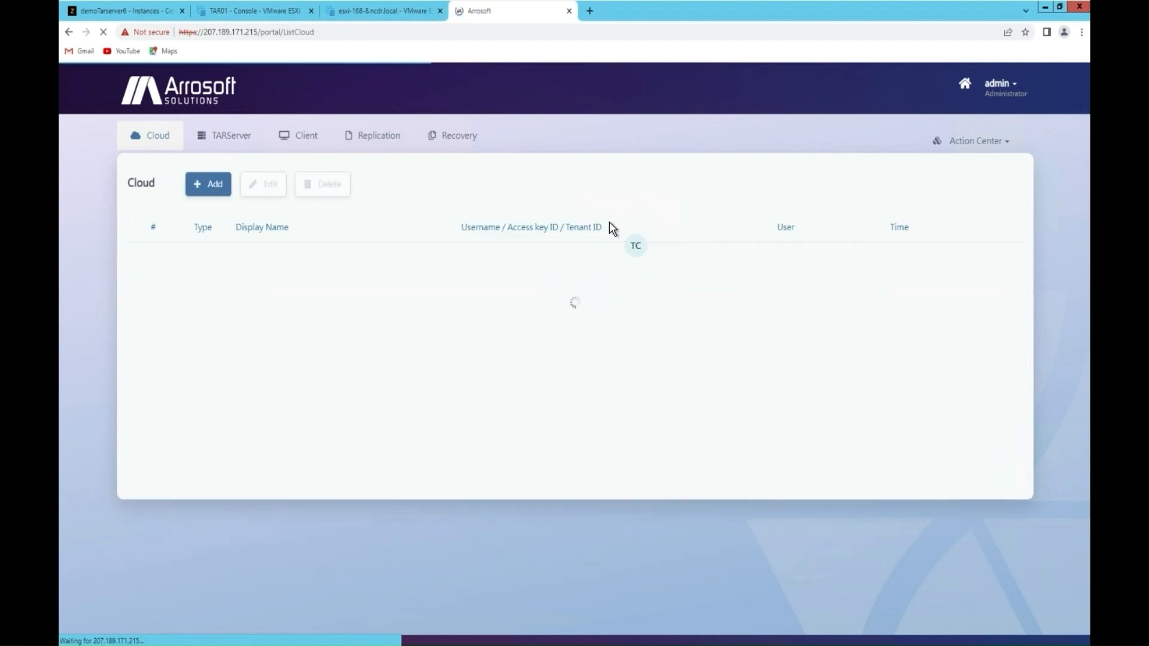
Step: Check that TAR01 now shows a VMware platform, then begin adding a new client
{"action": "left_click", "coordinate": [225, 139]}
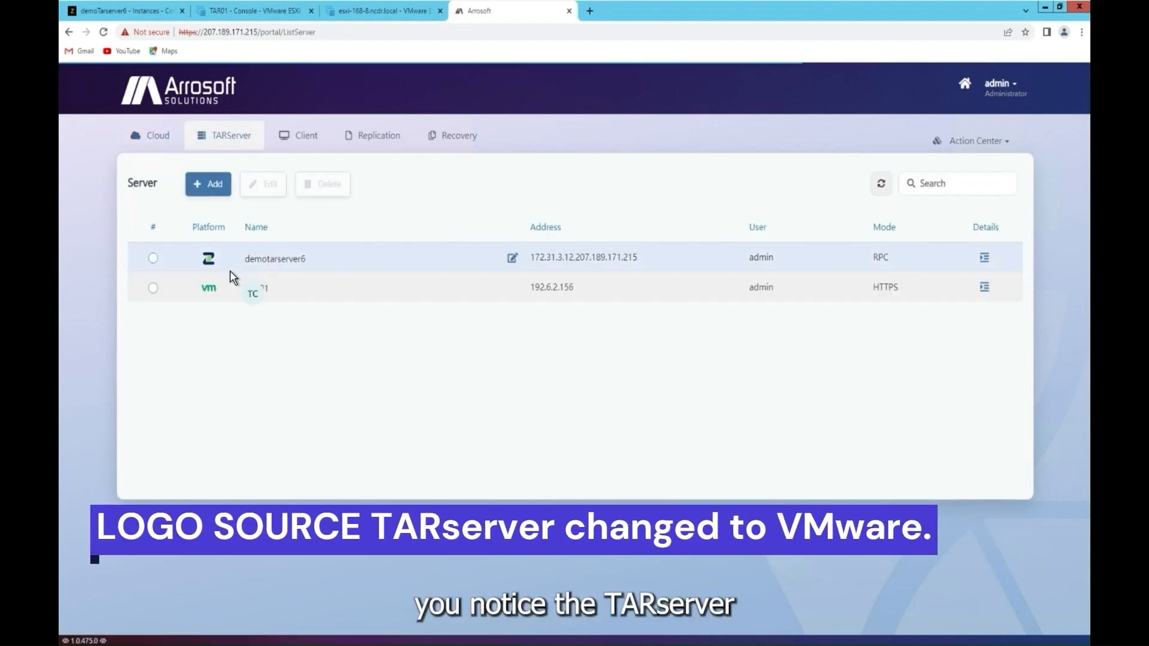
{"action": "left_click_drag", "start_coordinate": [274, 295], "coordinate": [210, 295]}
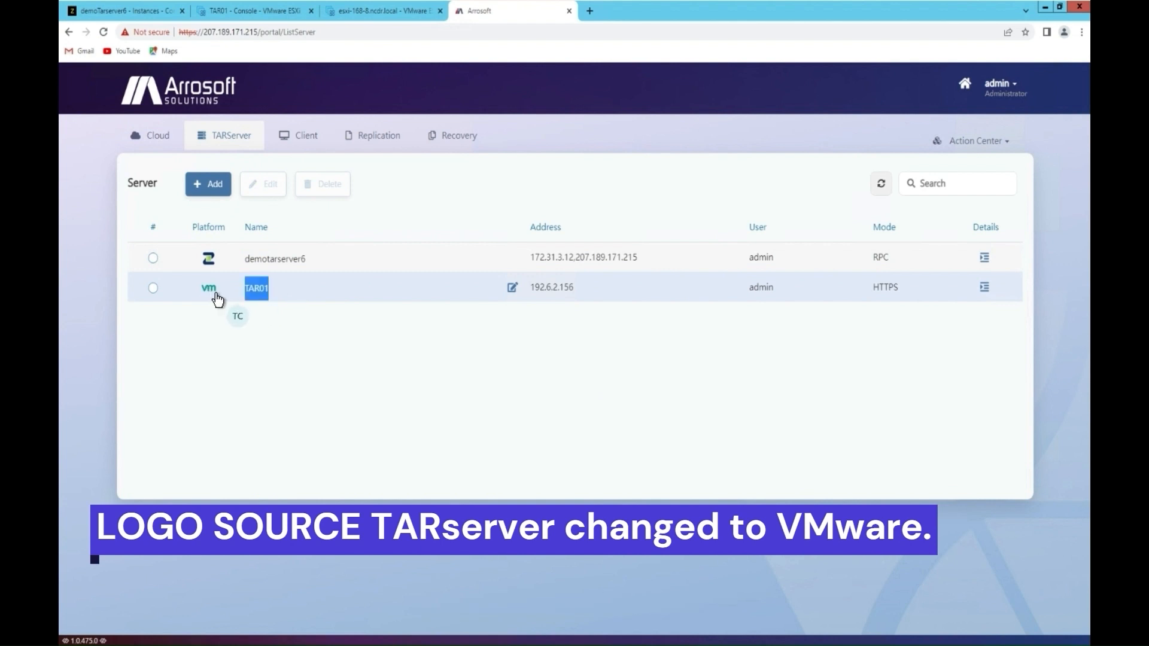
{"action": "left_click", "coordinate": [399, 350]}
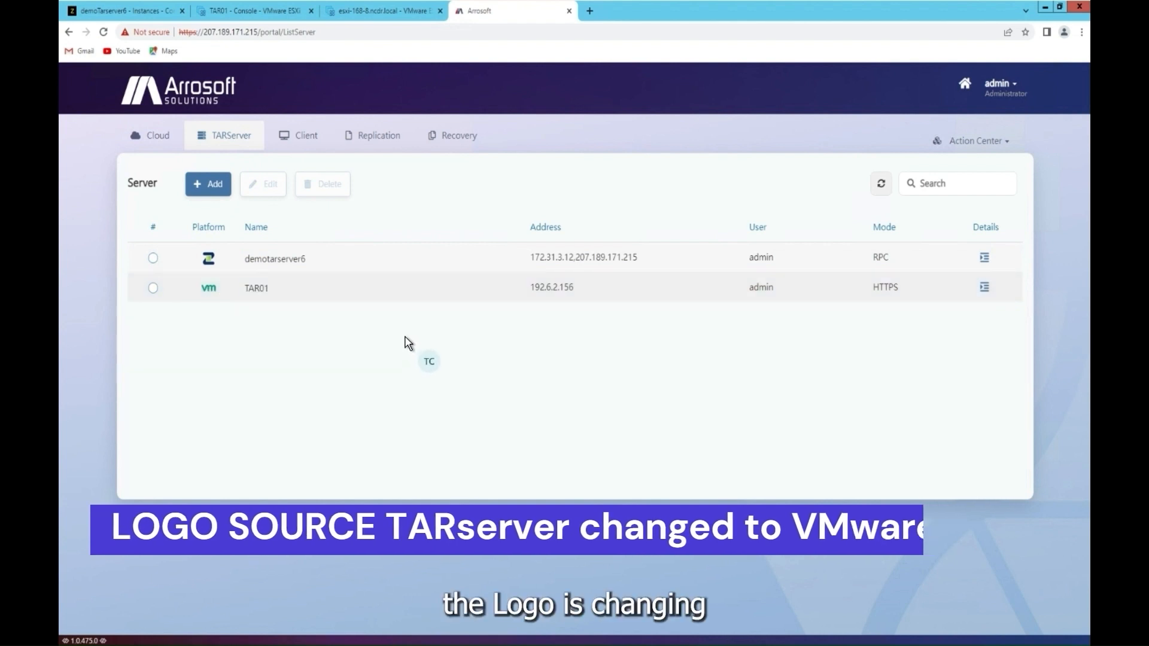
{"action": "left_click", "coordinate": [305, 139]}
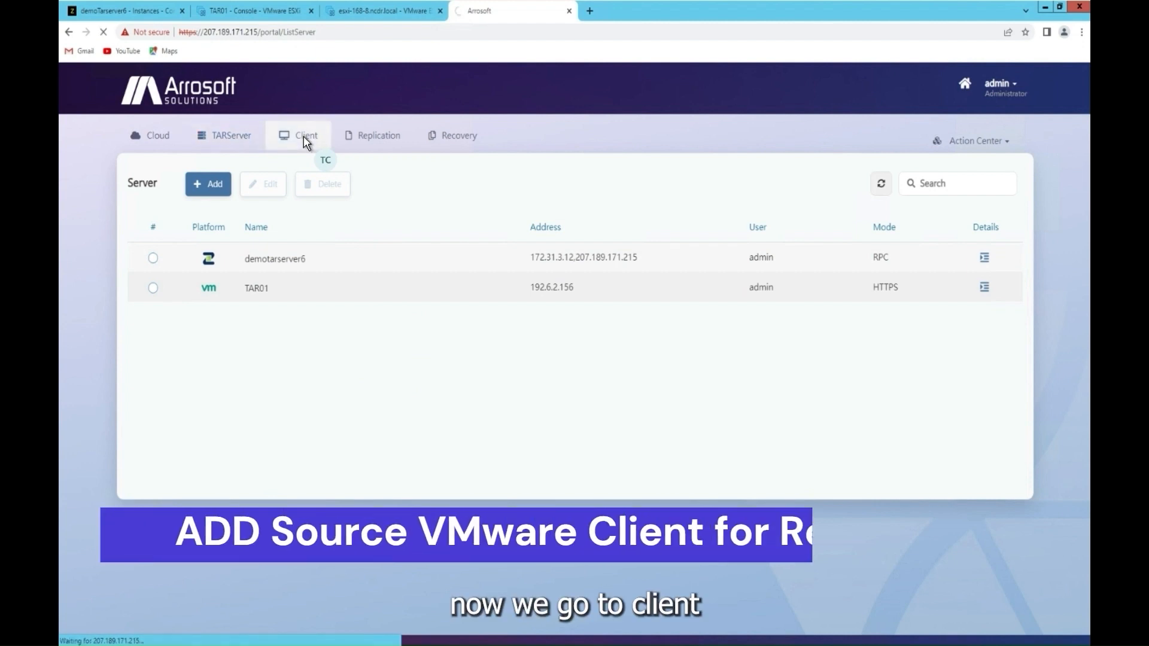
{"action": "left_click", "coordinate": [222, 191]}
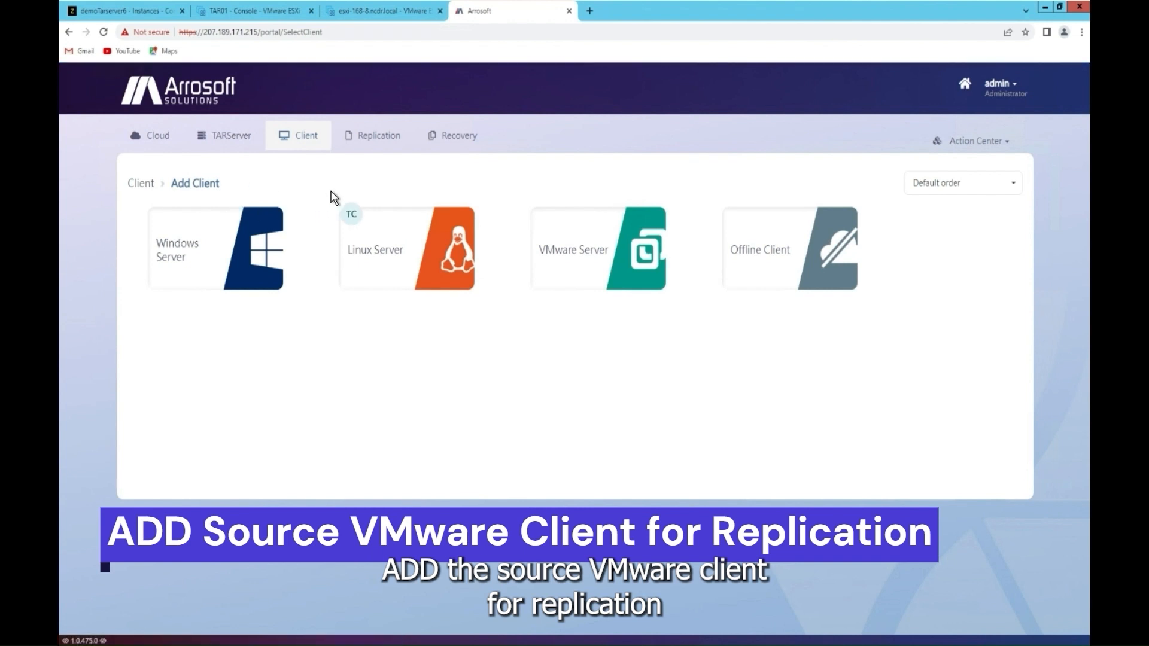
Step: Choose a VMware server client on TAR01 and list the VMs of host esxi-168-8
{"action": "left_click", "coordinate": [623, 263]}
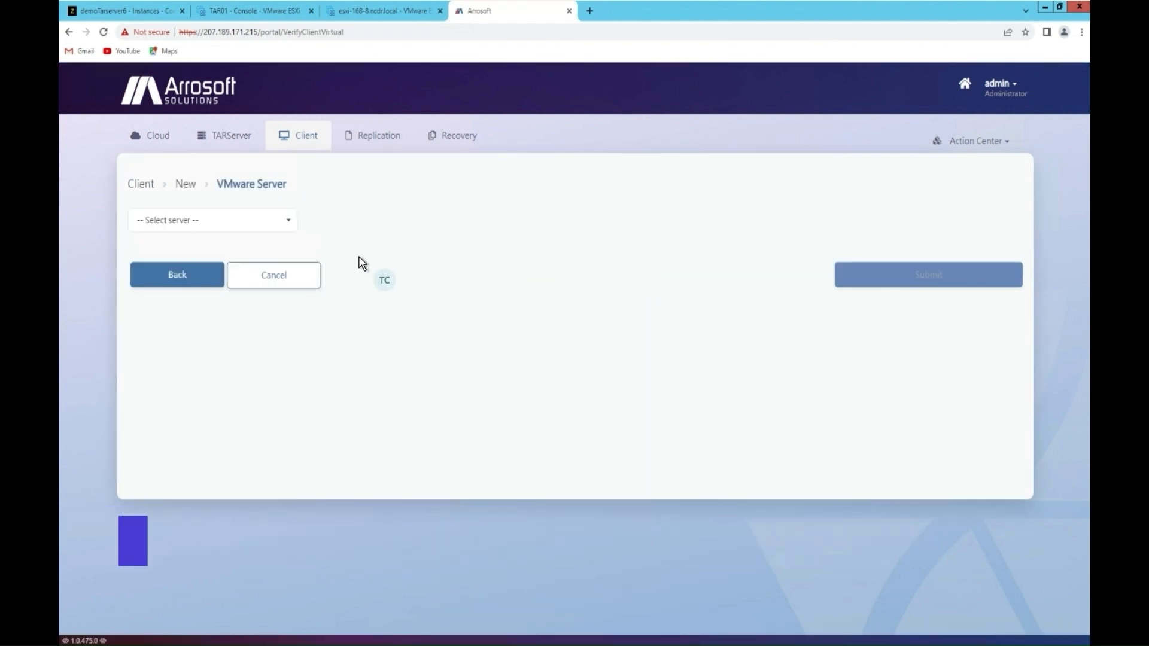
{"action": "left_click", "coordinate": [249, 226]}
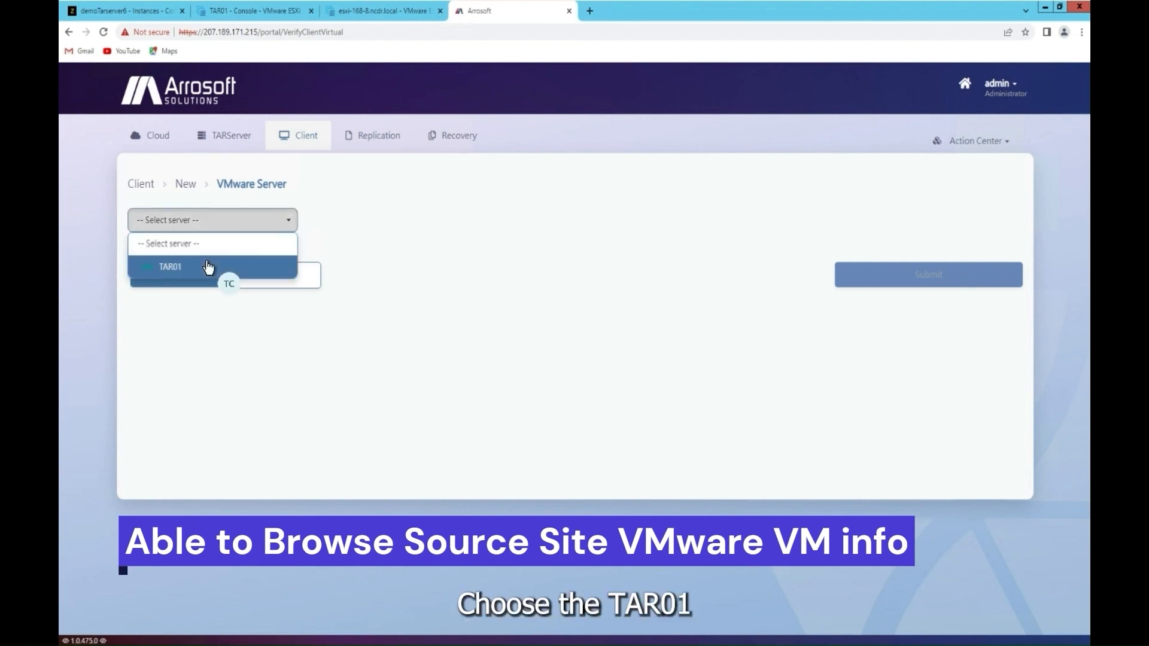
{"action": "left_click", "coordinate": [209, 267]}
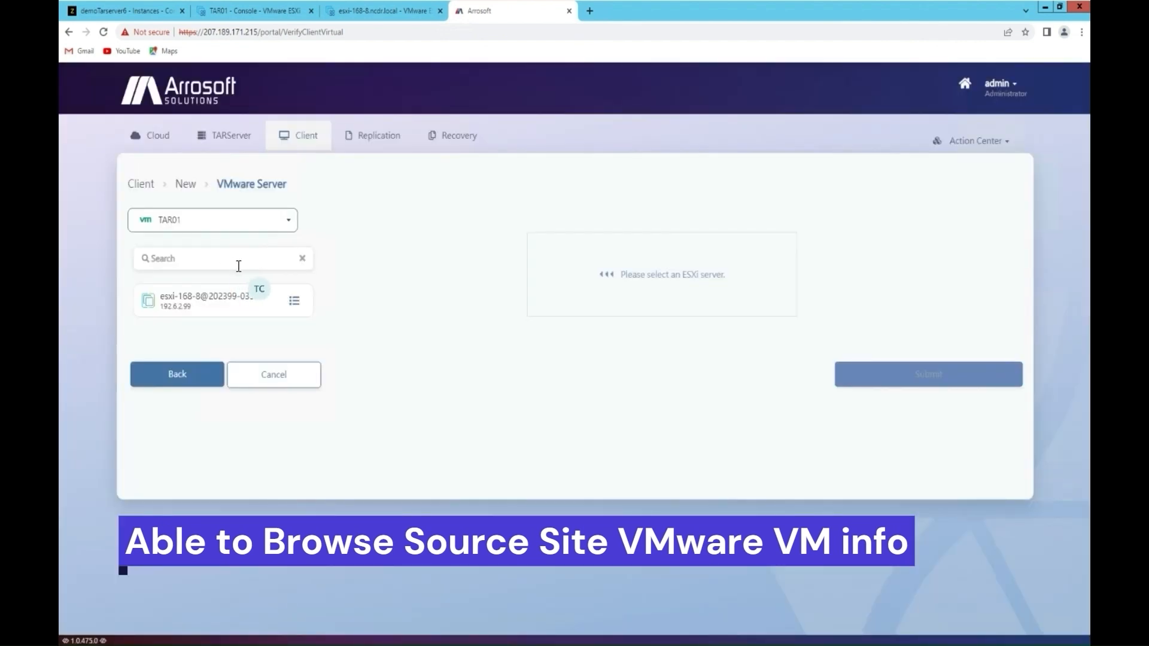
{"action": "left_click", "coordinate": [265, 305]}
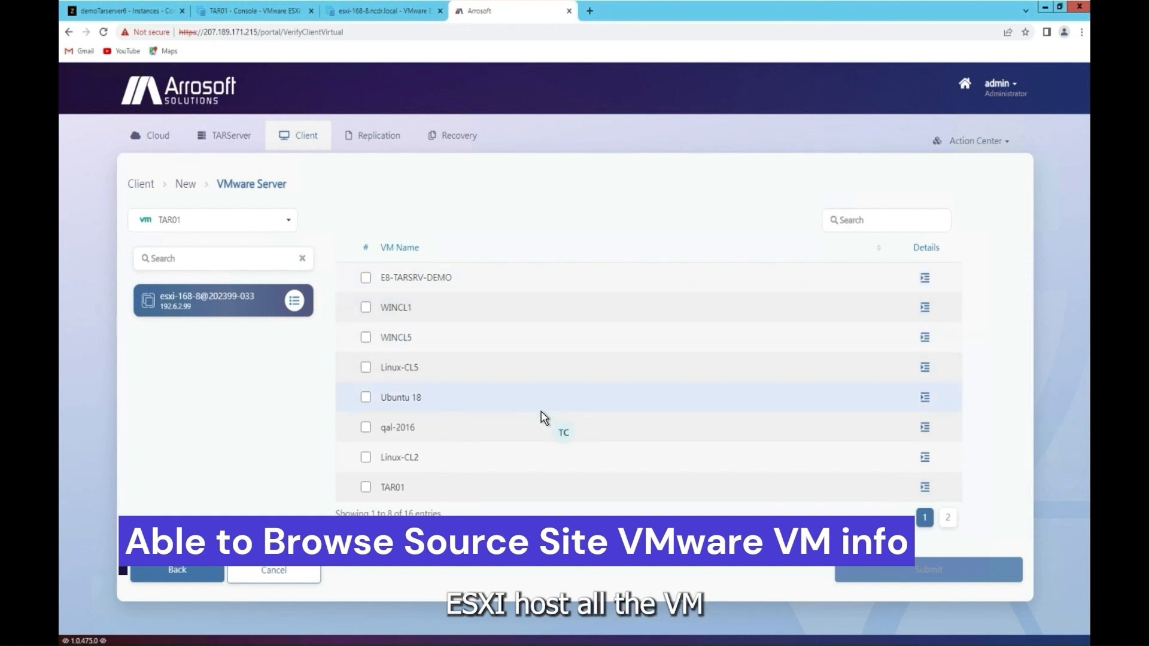
{"action": "left_click", "coordinate": [948, 518]}
{"action": "left_click", "coordinate": [929, 521]}
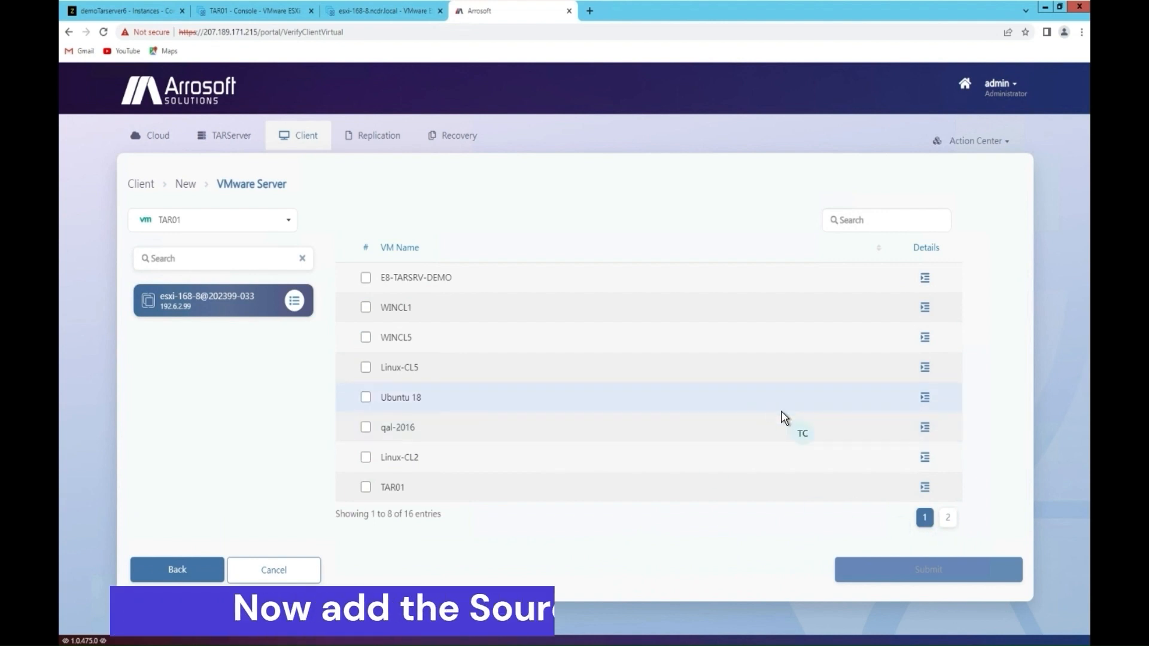
{"action": "left_click", "coordinate": [948, 518]}
{"action": "left_click", "coordinate": [925, 519]}
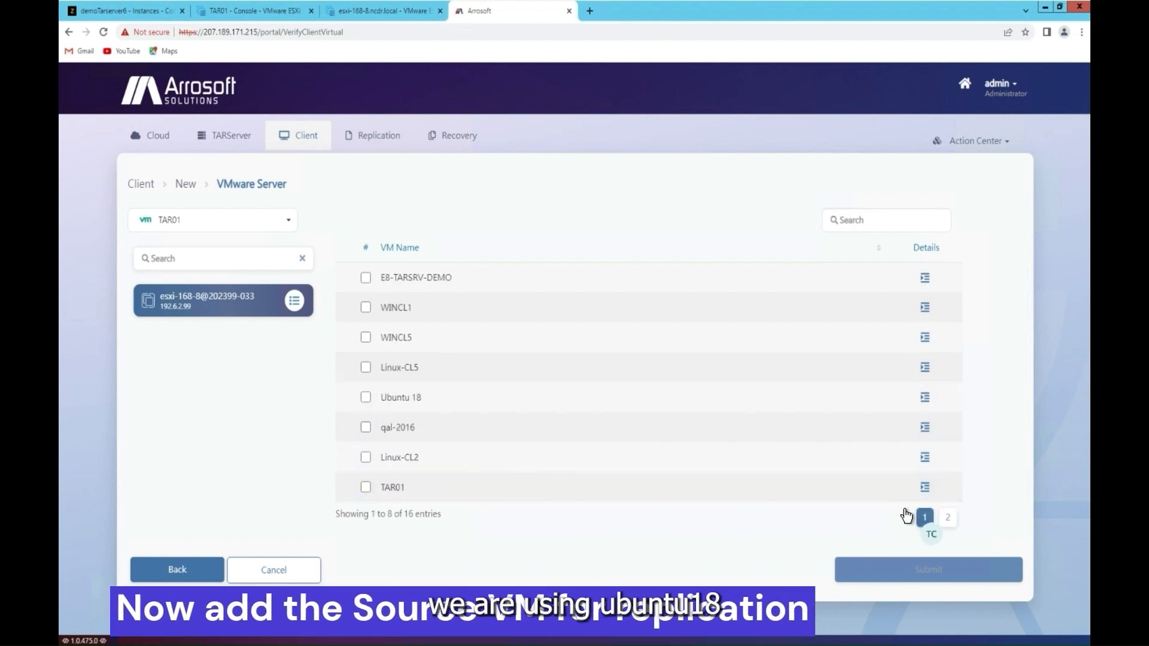
Step: Submit Ubuntu 18 as the source VM and check its new client entry
{"action": "left_click", "coordinate": [365, 399]}
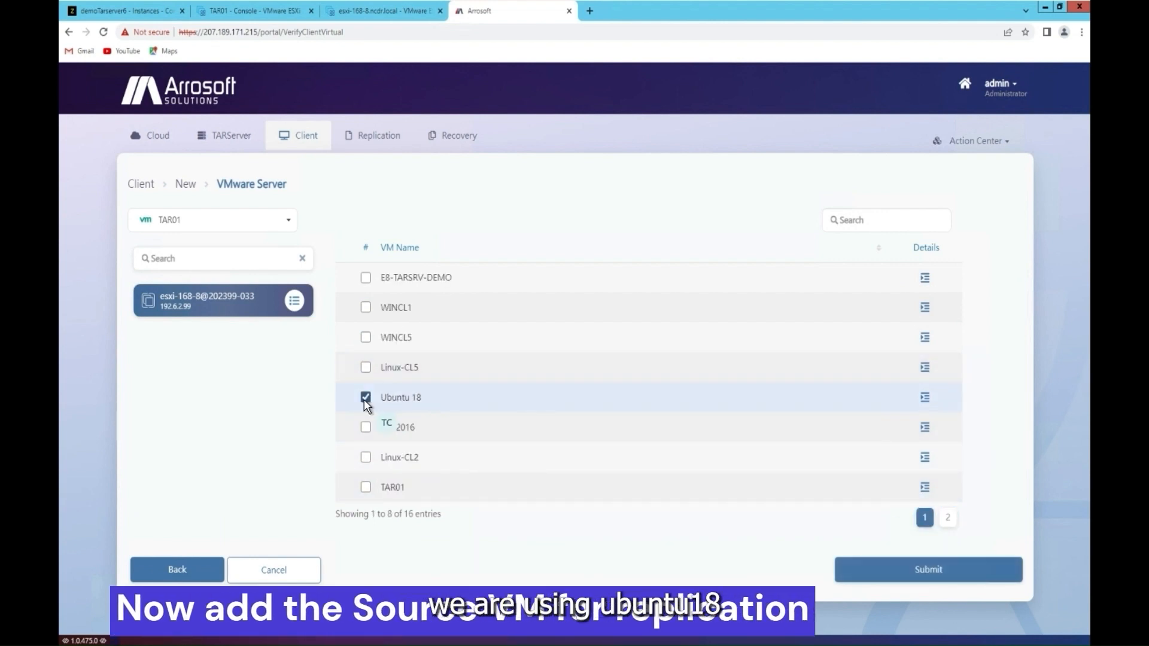
{"action": "left_click", "coordinate": [924, 574]}
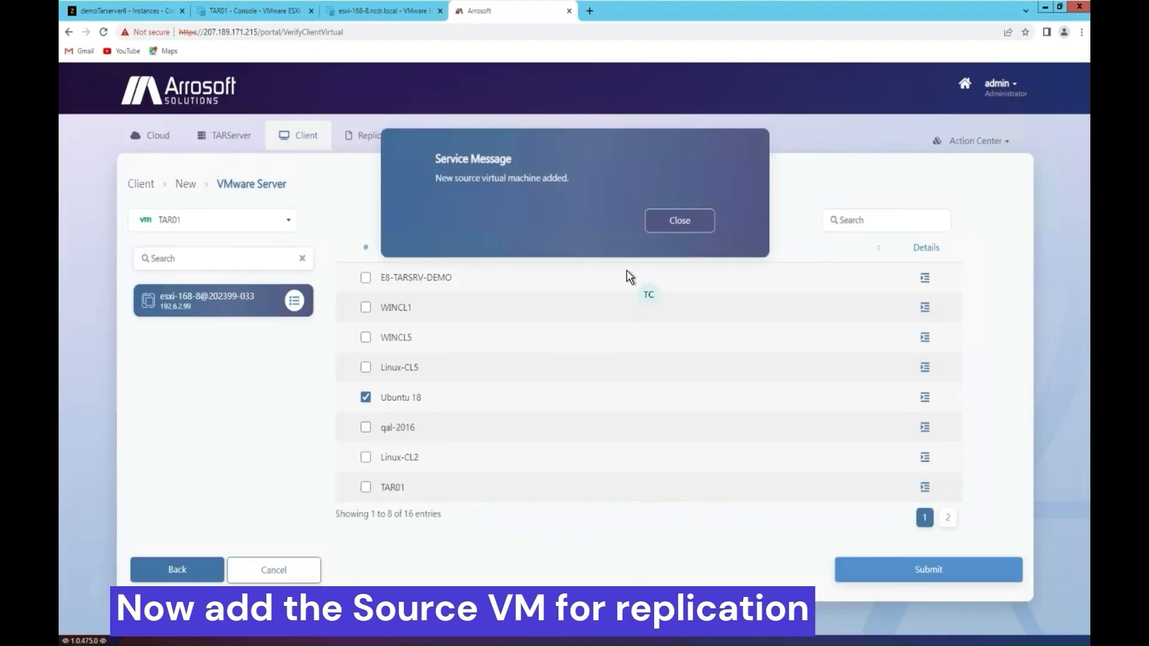
{"action": "left_click", "coordinate": [681, 221]}
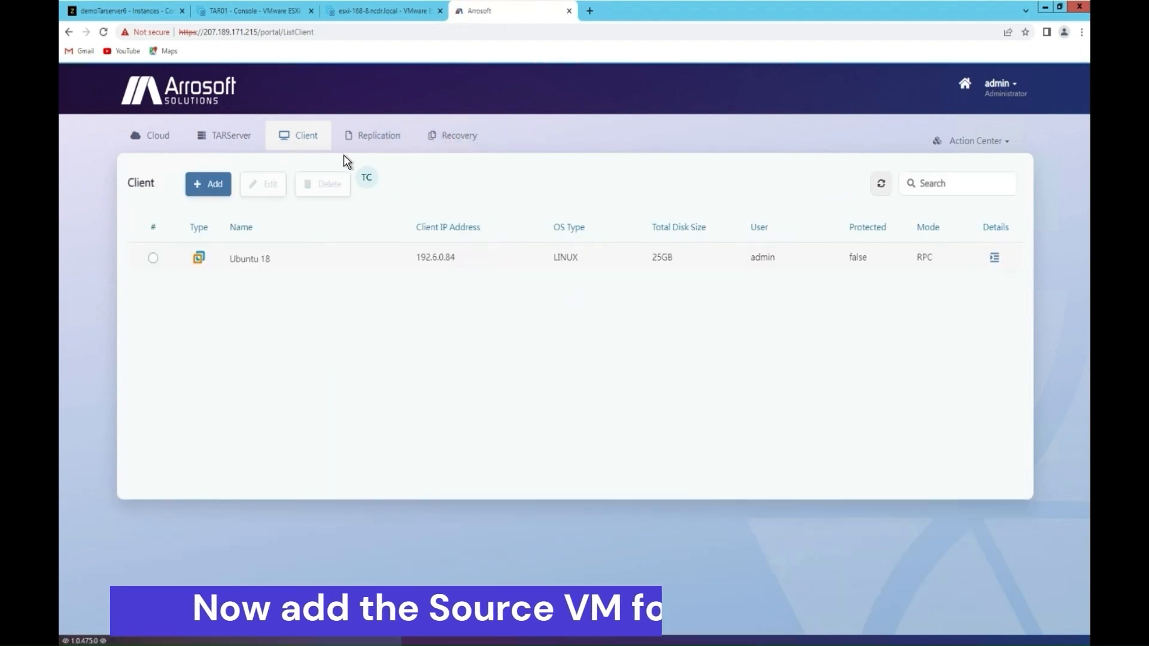
{"action": "mouse_move", "coordinate": [279, 261]}
{"action": "left_mouse_down"}
{"action": "mouse_move", "coordinate": [229, 266]}
{"action": "mouse_move", "coordinate": [278, 266]}
{"action": "left_mouse_up"}
{"action": "left_click", "coordinate": [210, 271]}
{"action": "left_click", "coordinate": [352, 346]}
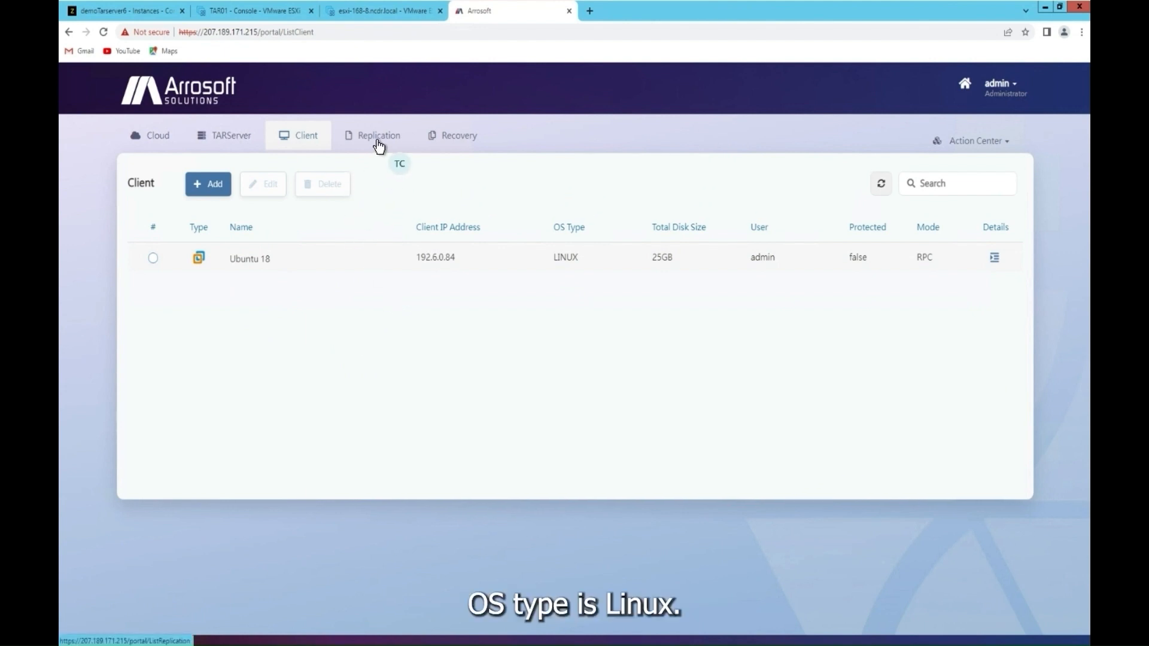
Step: Note Ubuntu 18's 25GB disk size, then start a new replication job with Ubuntu 18 as source
{"action": "double_click", "coordinate": [662, 261]}
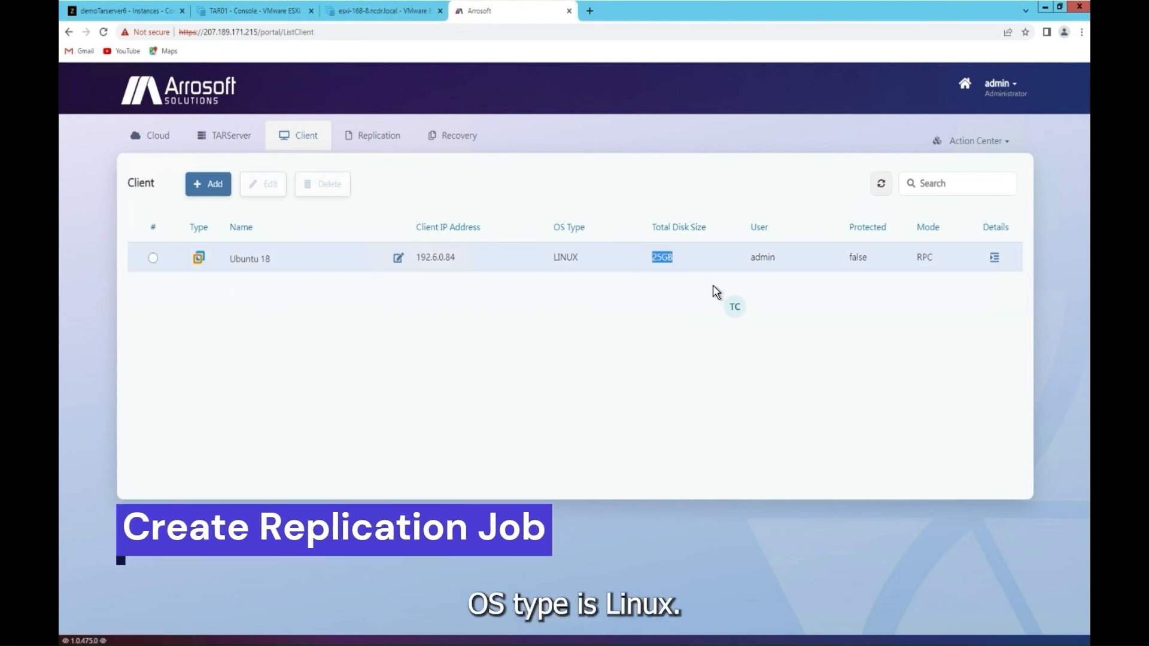
{"action": "left_click", "coordinate": [630, 287]}
{"action": "left_click", "coordinate": [376, 142]}
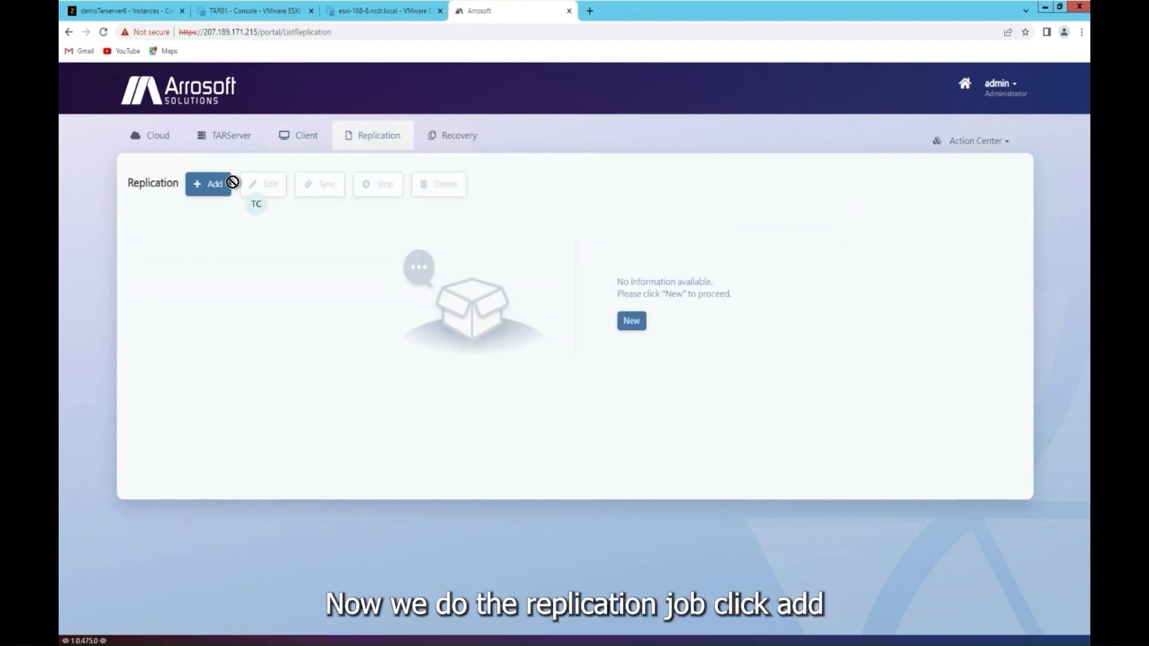
{"action": "left_click", "coordinate": [210, 185]}
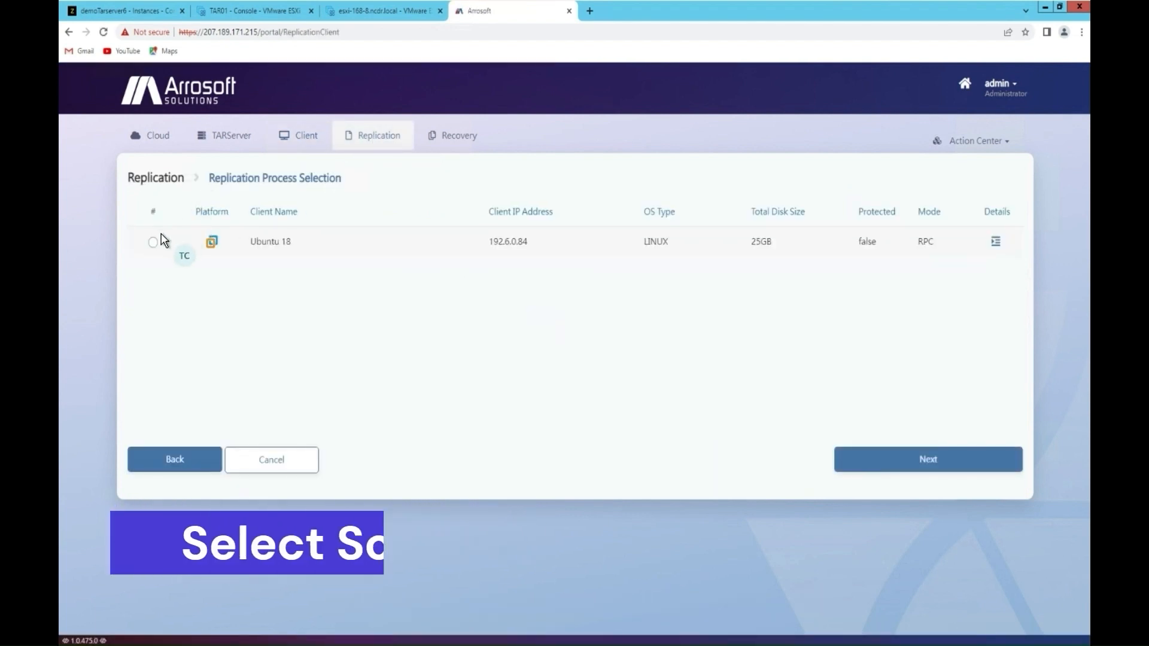
{"action": "left_click", "coordinate": [153, 242]}
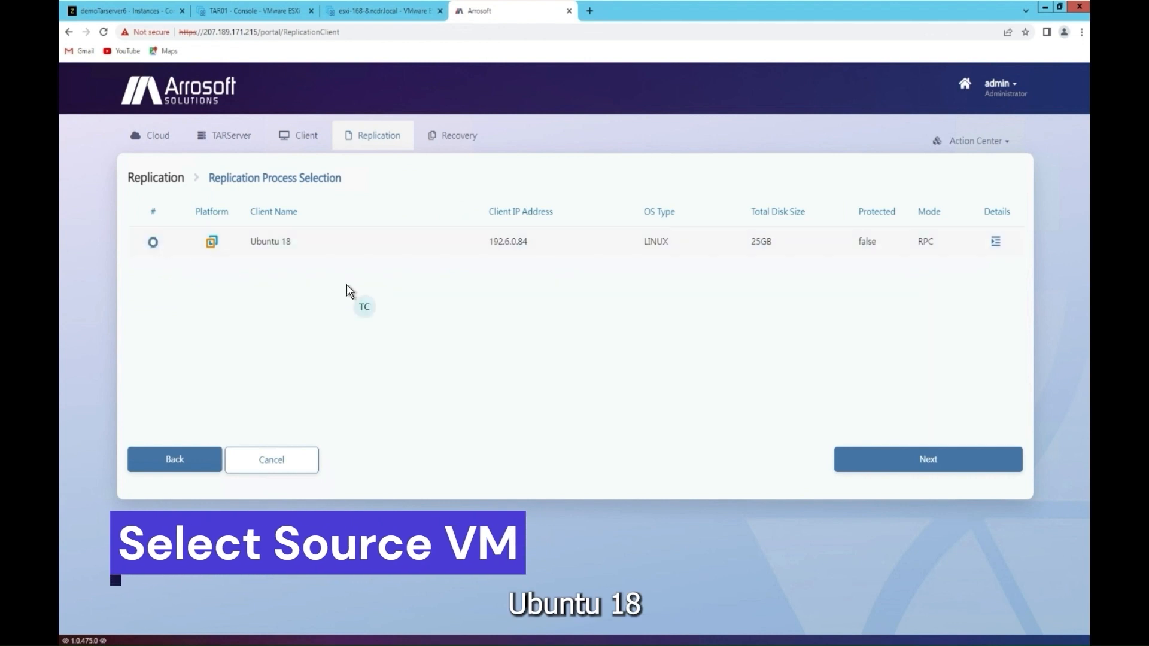
{"action": "left_click", "coordinate": [862, 458]}
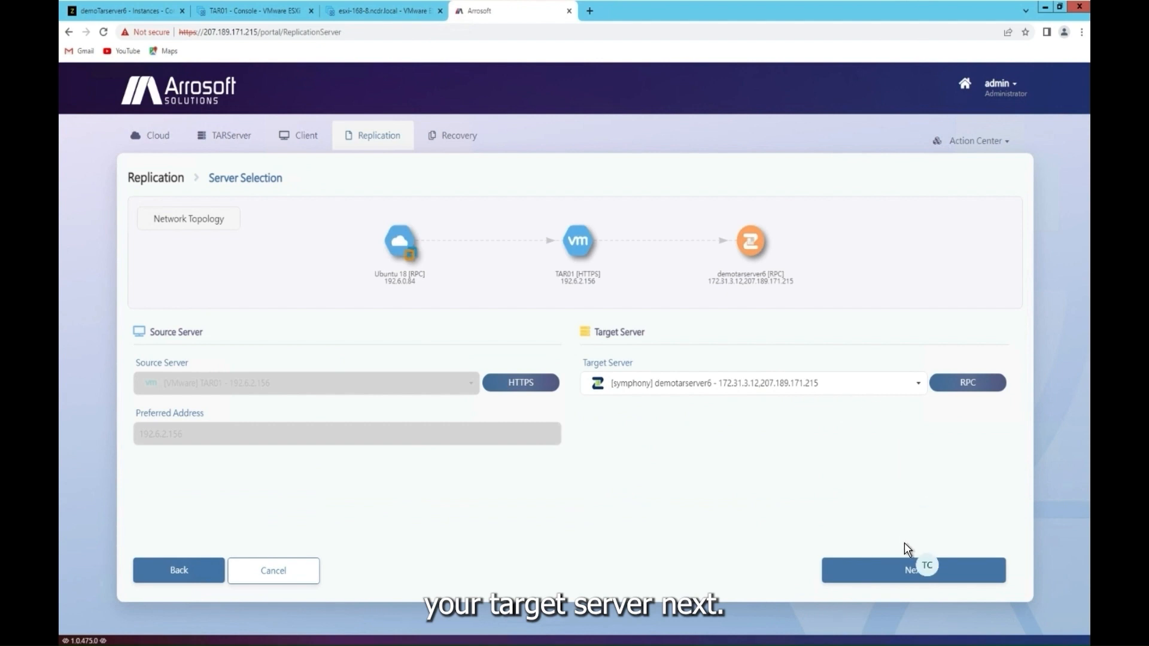
Step: Keep Disk 0 and set its Zadara disk type to General Purpose SSD (gp2)
{"action": "left_click", "coordinate": [906, 572]}
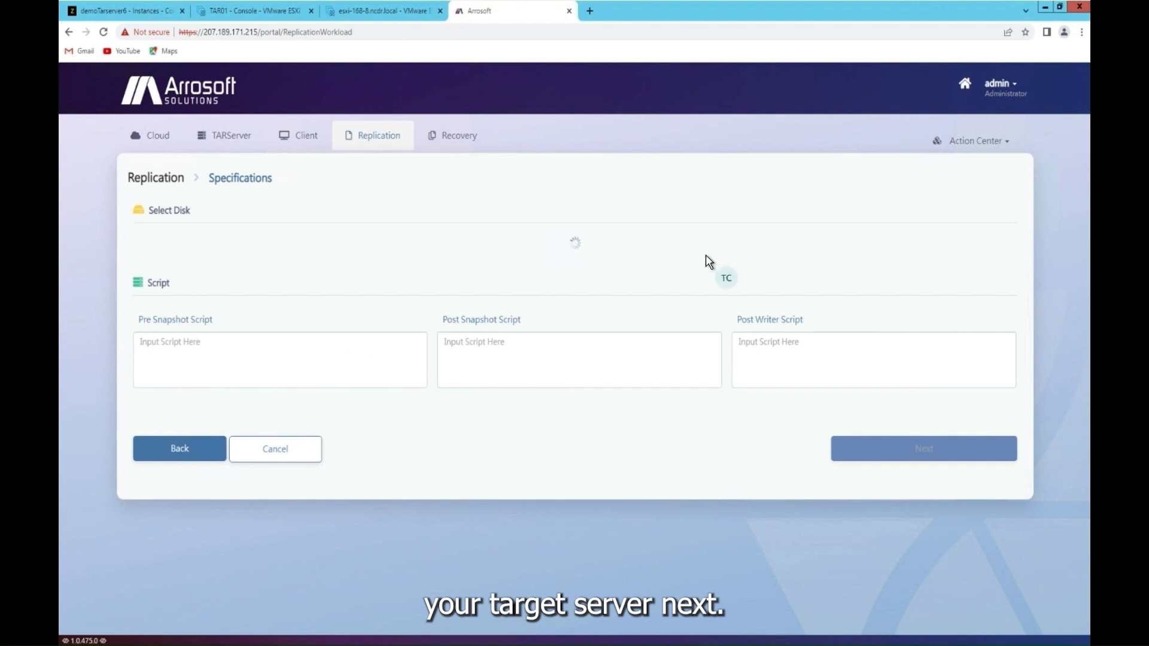
{"action": "left_click", "coordinate": [773, 254]}
{"action": "left_click", "coordinate": [773, 254]}
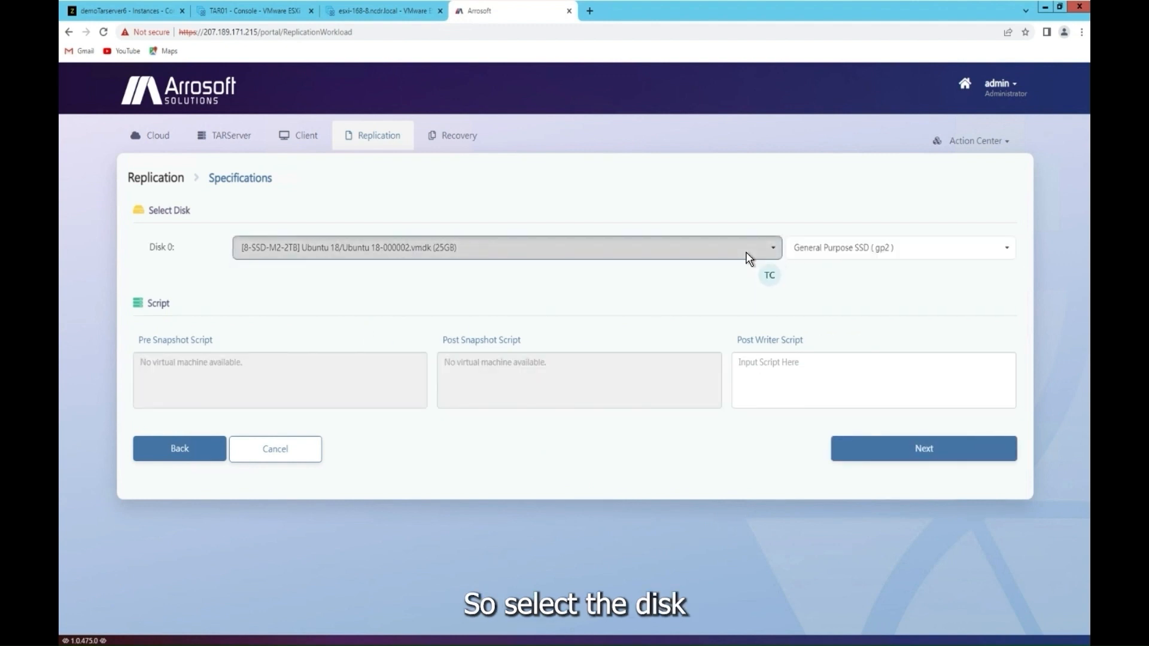
{"action": "left_click", "coordinate": [848, 248]}
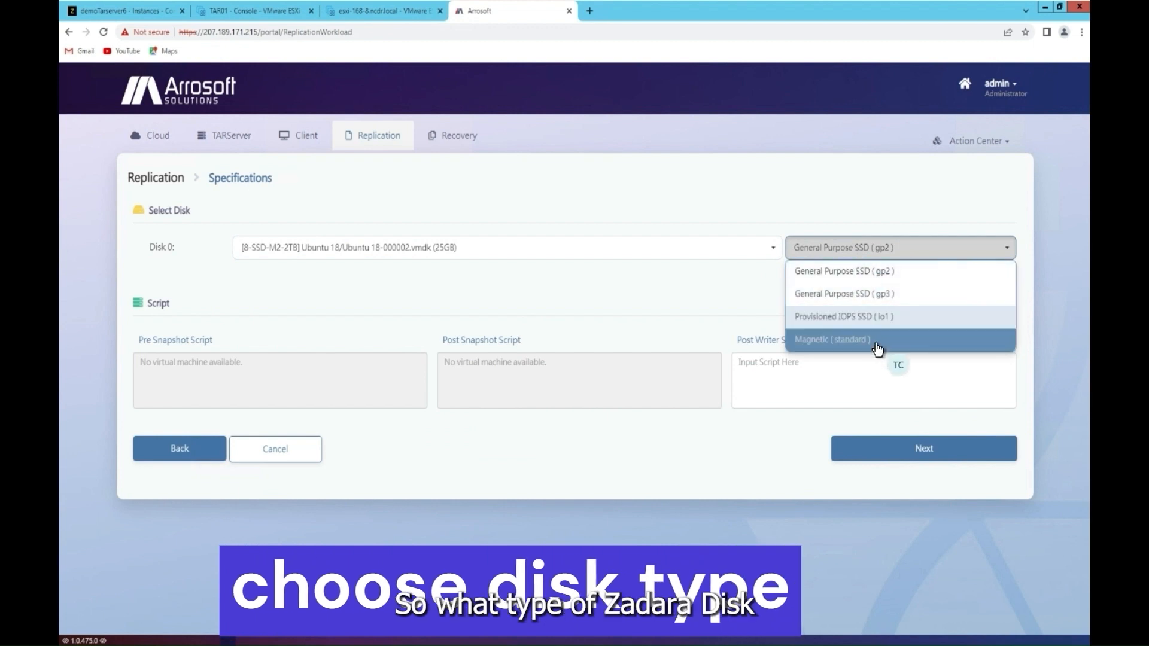
{"action": "left_click", "coordinate": [871, 281]}
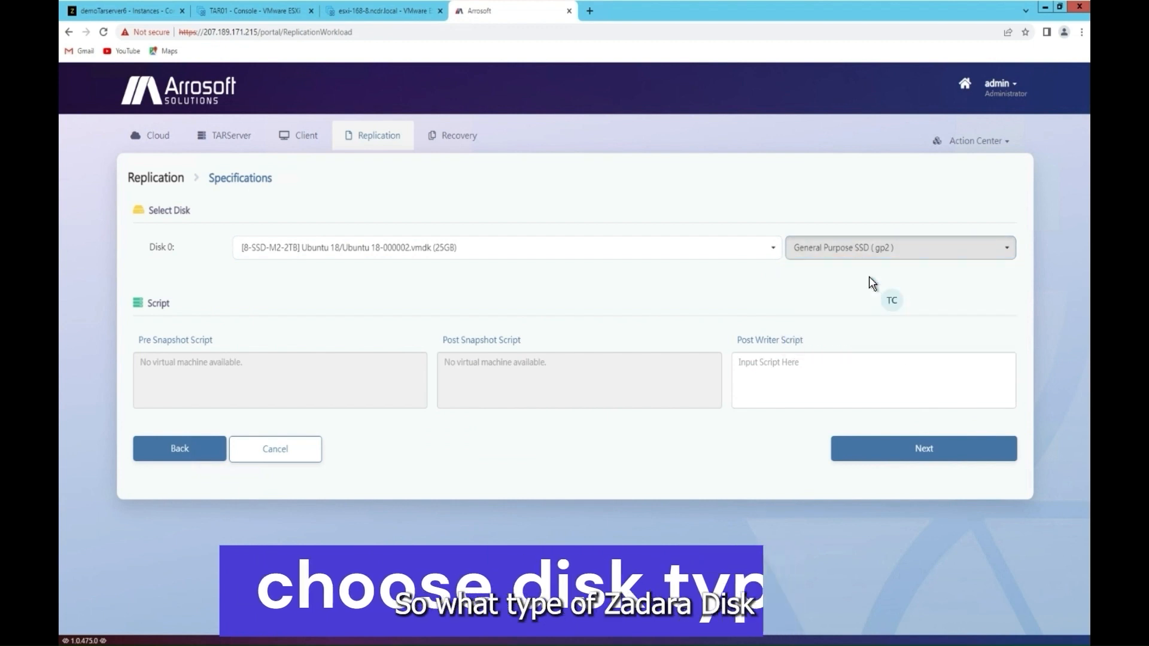
{"action": "left_click", "coordinate": [904, 462]}
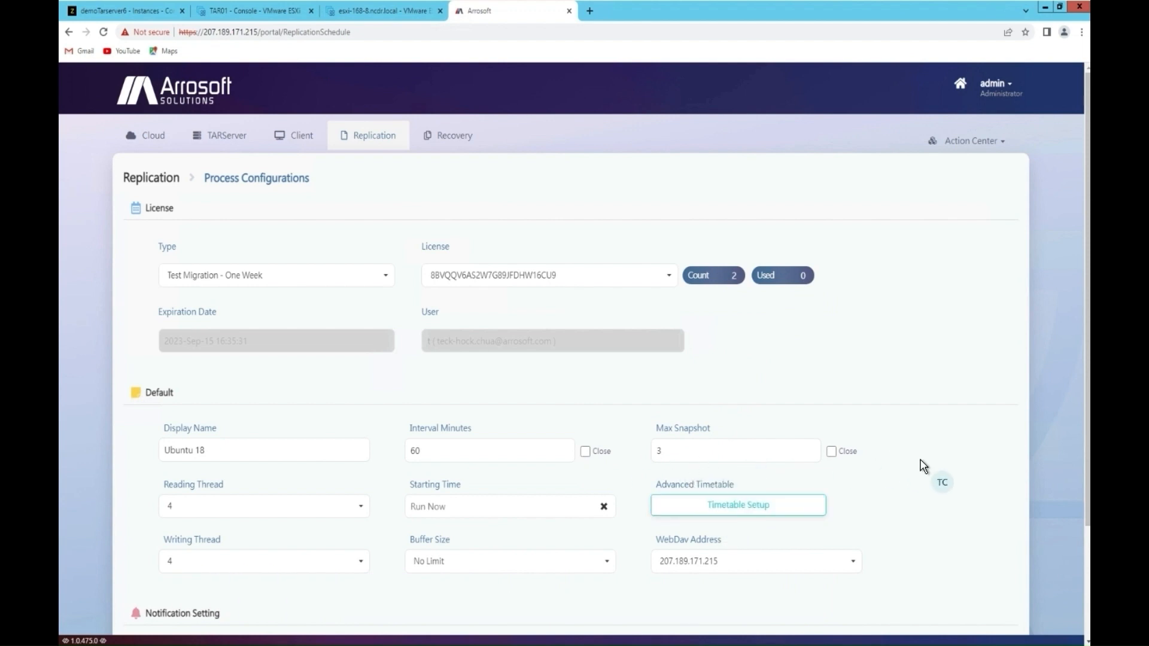
Step: Accept the default 60-minute interval and 3 snapshots, and move on to the Summary page
{"action": "scroll", "coordinate": [921, 465], "scroll_direction": "down", "scroll_amount": 3}
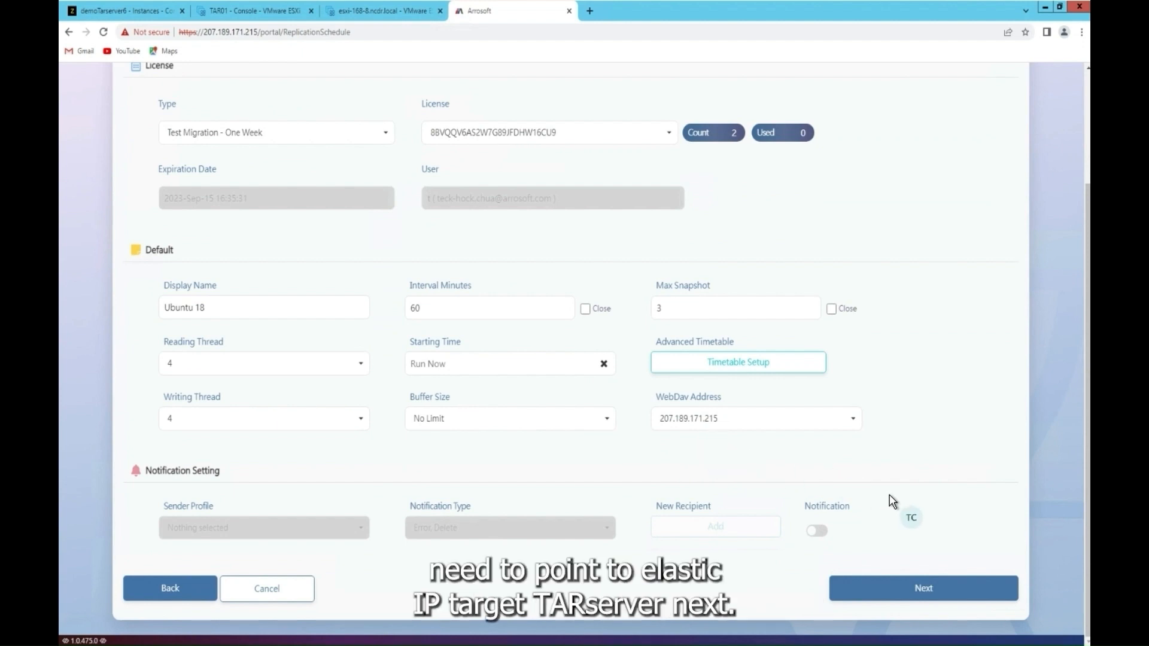
{"action": "left_click", "coordinate": [894, 594]}
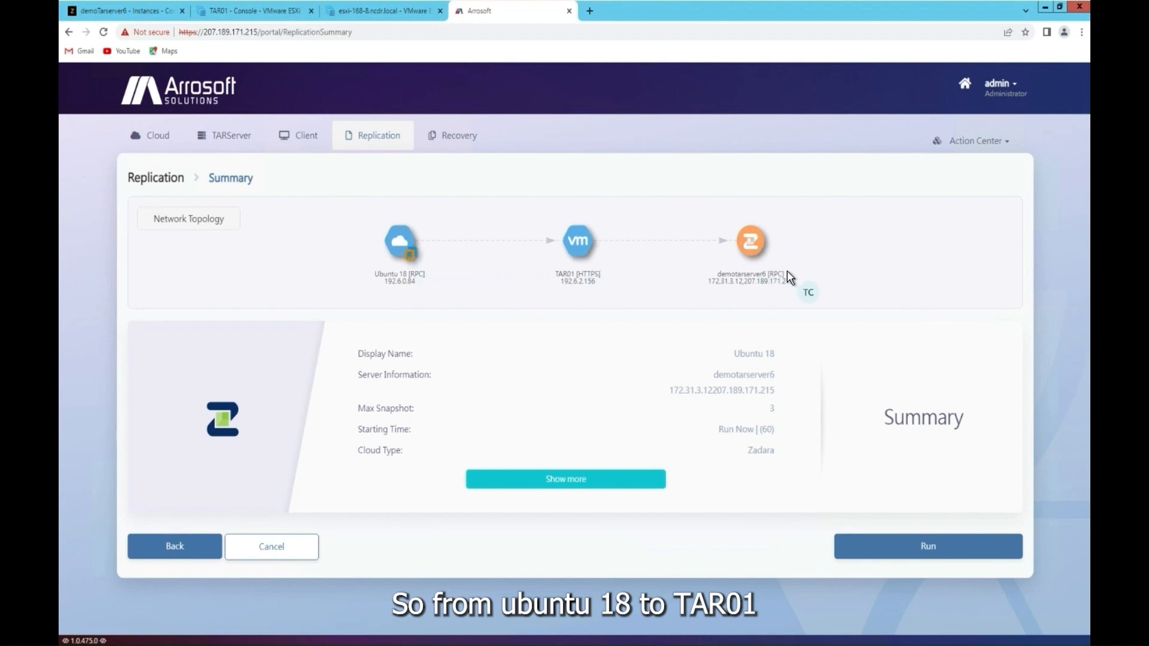
Step: Run the Ubuntu 18 to demotarserver6 replication job and dismiss the confirmation message
{"action": "left_click", "coordinate": [926, 547]}
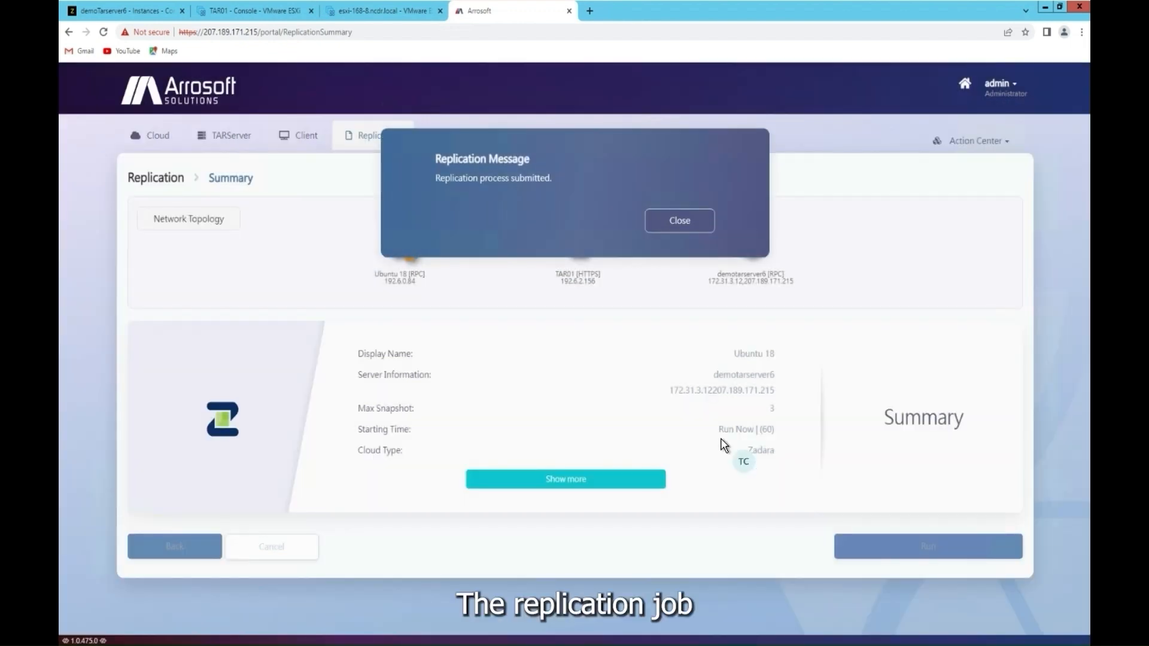
{"action": "left_click", "coordinate": [692, 224]}
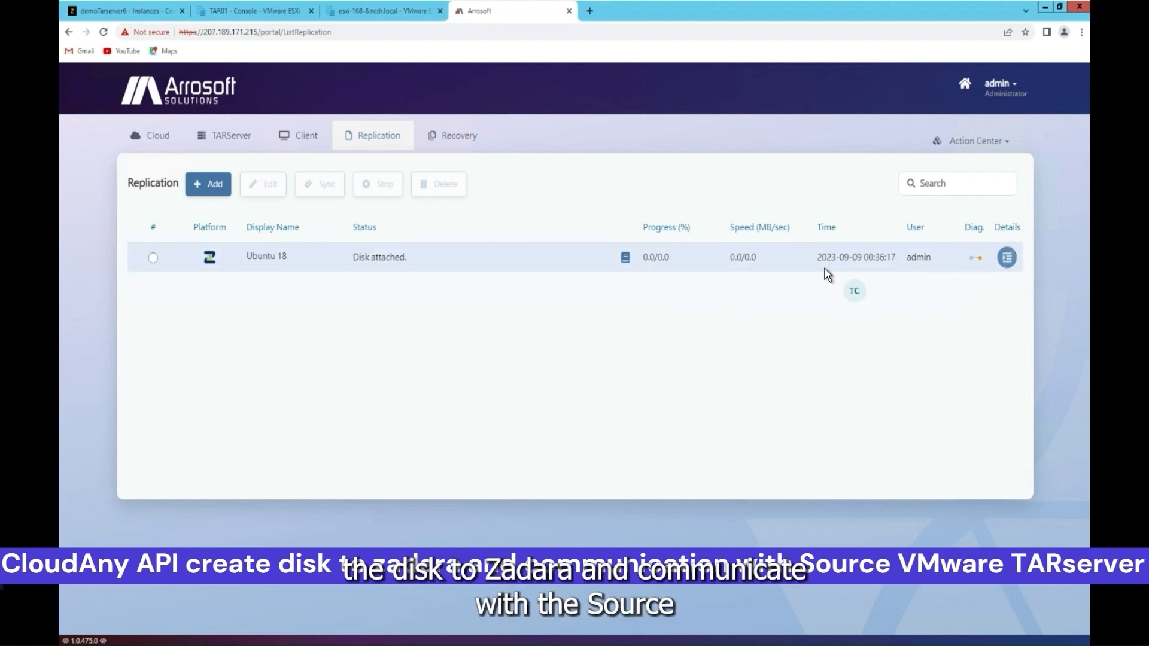
Step: Review the log's disk status, target disk preparation and WebDAV connection messages, then the started status
{"action": "left_click", "coordinate": [624, 258]}
{"action": "left_click_drag", "start_coordinate": [775, 220], "coordinate": [671, 220]}
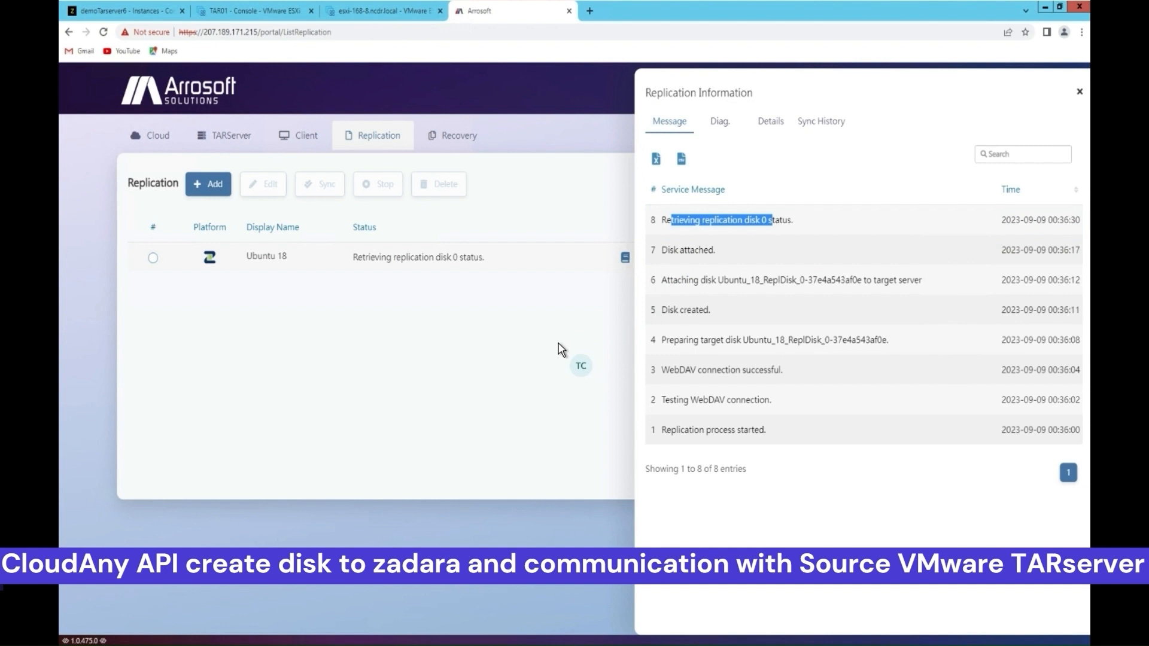
{"action": "left_click_drag", "start_coordinate": [776, 340], "coordinate": [660, 345]}
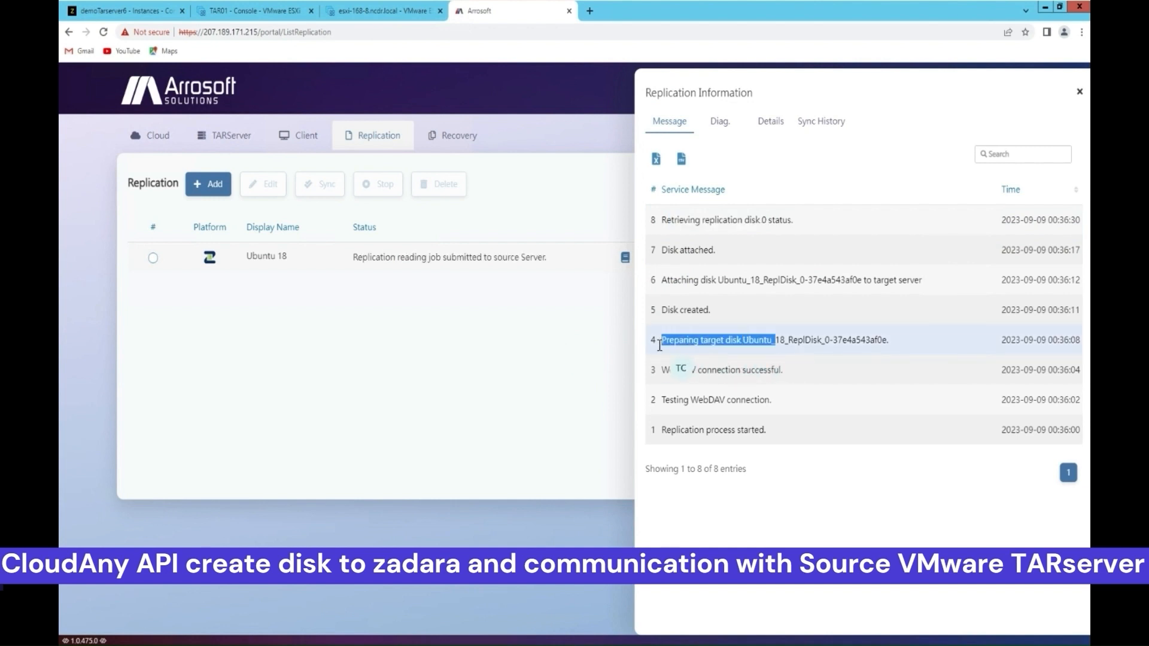
{"action": "left_click_drag", "start_coordinate": [785, 369], "coordinate": [669, 370]}
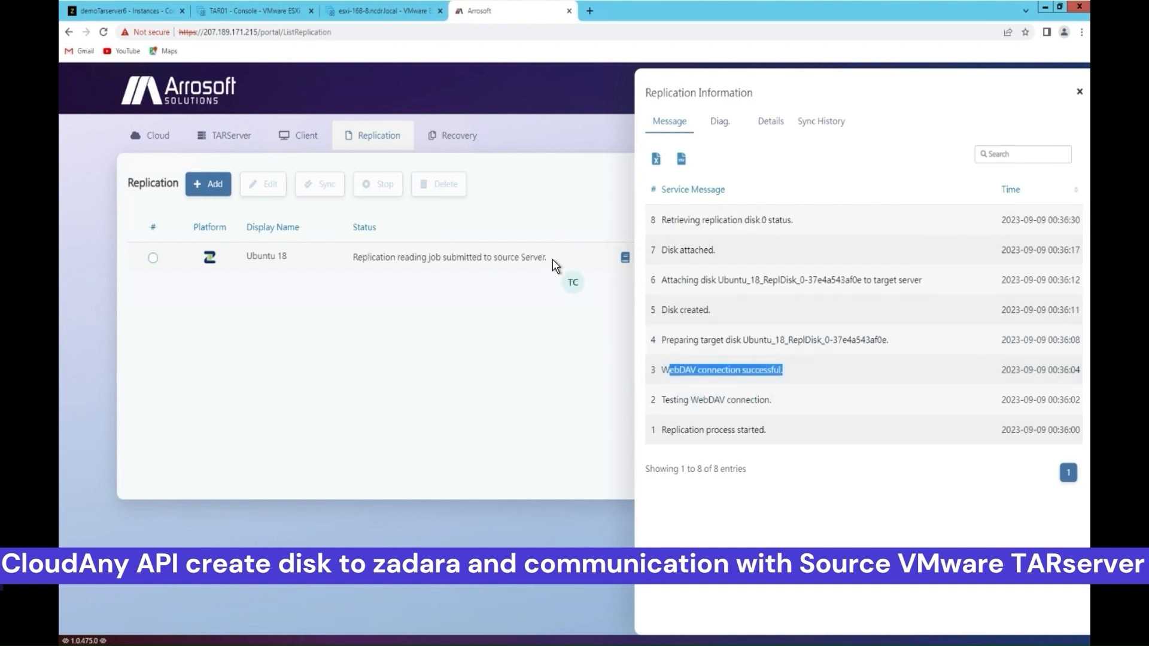
{"action": "left_click_drag", "start_coordinate": [783, 219], "coordinate": [652, 221]}
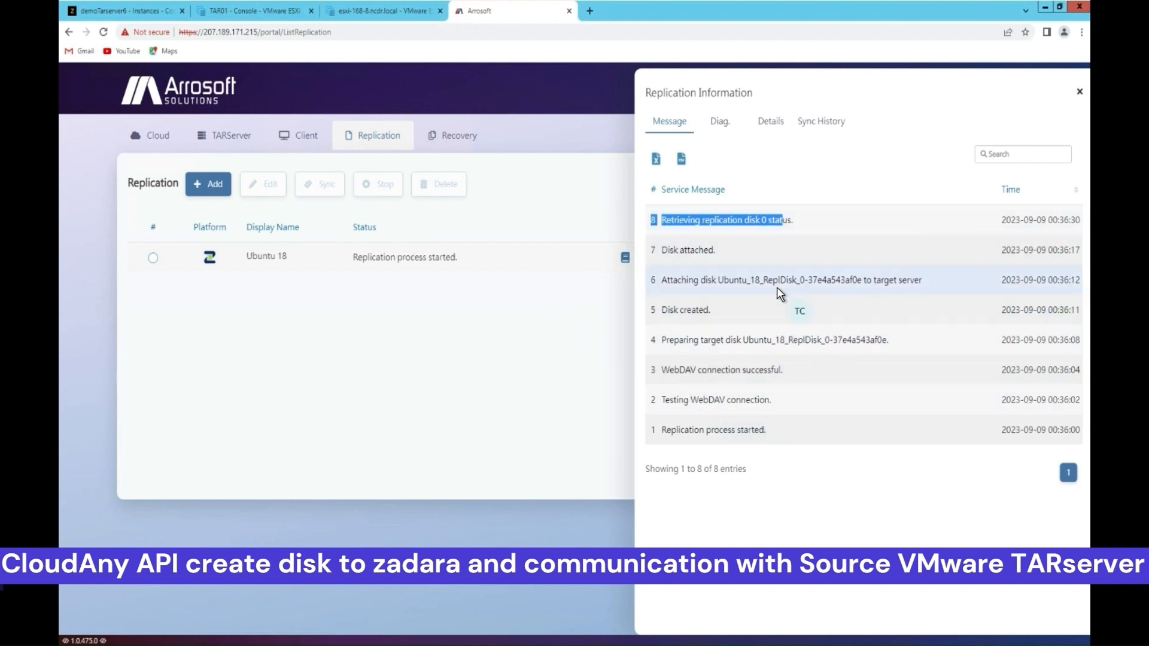
{"action": "left_click", "coordinate": [1080, 92]}
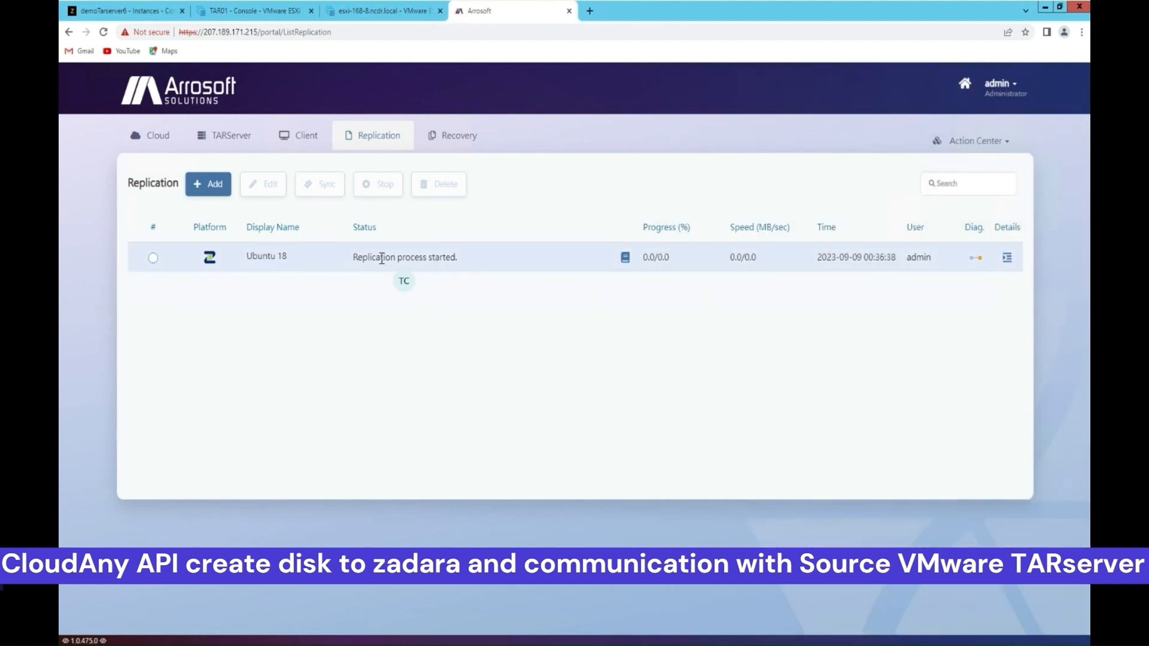
{"action": "left_click_drag", "start_coordinate": [357, 257], "coordinate": [461, 257]}
{"action": "left_click", "coordinate": [501, 306]}
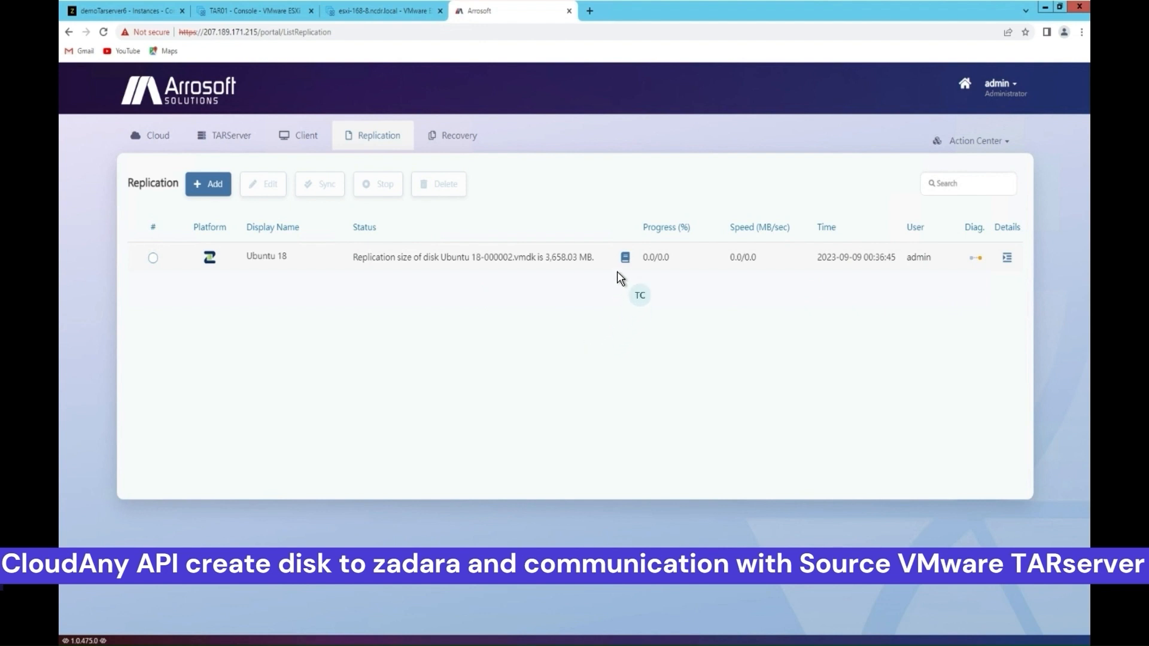
Step: Reopen the log and inspect the vmdk file name, target server and 3,658.03 MB replication size
{"action": "left_click", "coordinate": [625, 257]}
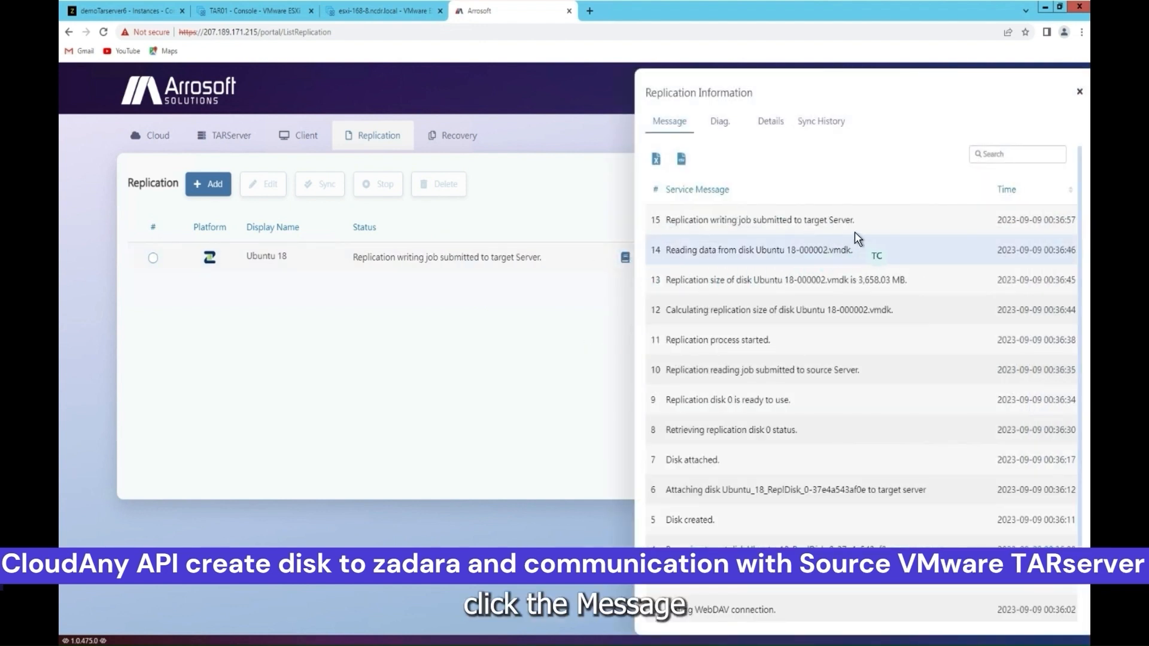
{"action": "triple_click", "coordinate": [756, 249]}
{"action": "mouse_move", "coordinate": [849, 281]}
{"action": "left_mouse_down"}
{"action": "mouse_move", "coordinate": [816, 281]}
{"action": "mouse_move", "coordinate": [827, 280]}
{"action": "left_mouse_up"}
{"action": "left_click_drag", "start_coordinate": [893, 311], "coordinate": [854, 311]}
{"action": "left_click_drag", "start_coordinate": [851, 250], "coordinate": [803, 250]}
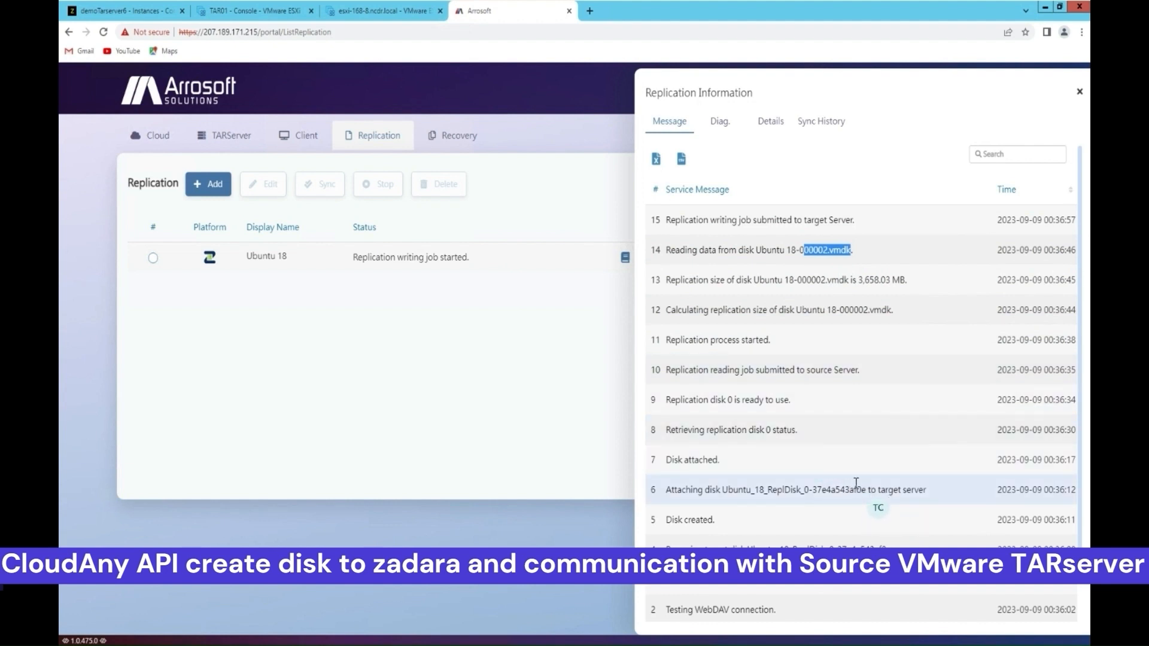
{"action": "left_click_drag", "start_coordinate": [846, 221], "coordinate": [796, 220]}
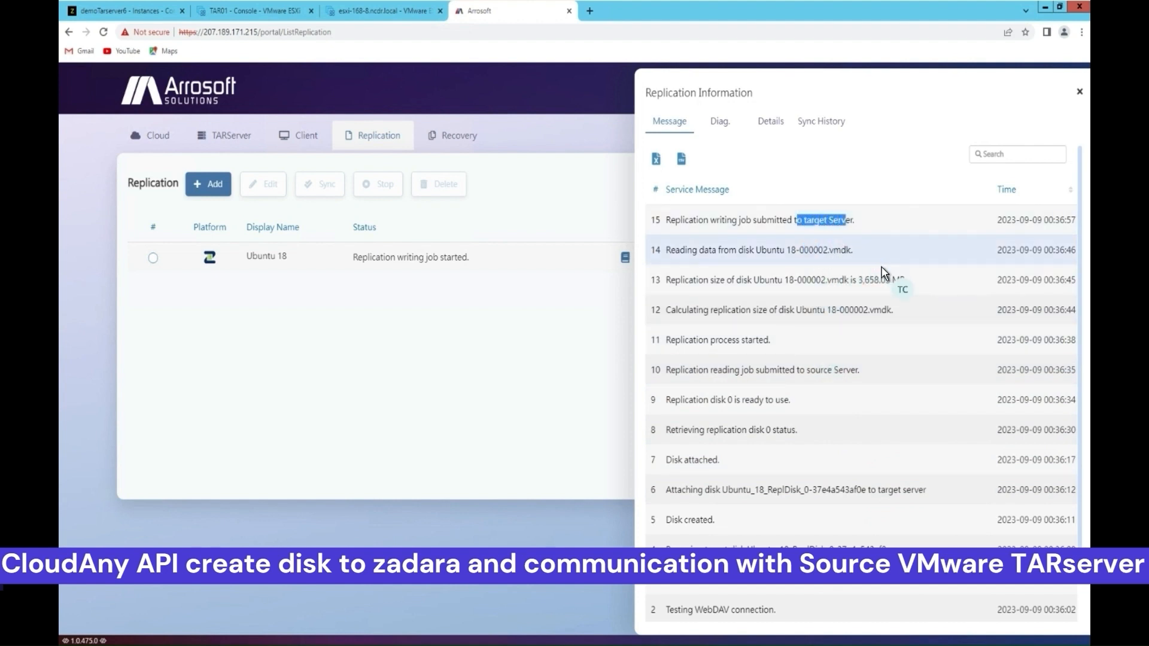
{"action": "left_click_drag", "start_coordinate": [908, 279], "coordinate": [860, 278]}
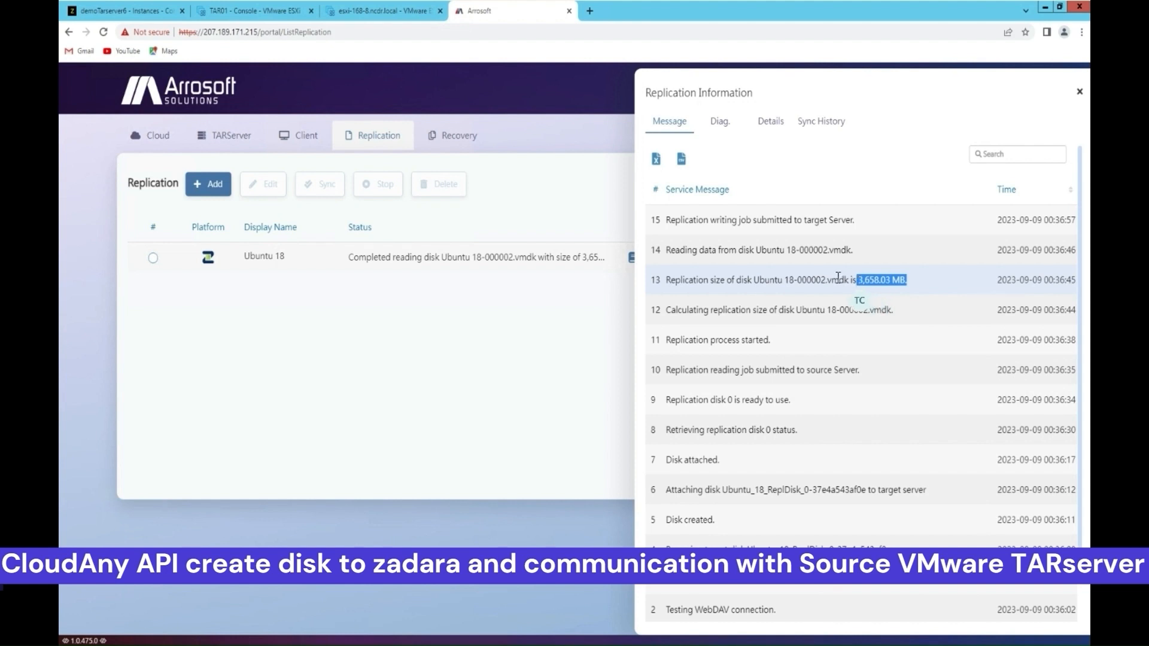
{"action": "left_click", "coordinate": [839, 278]}
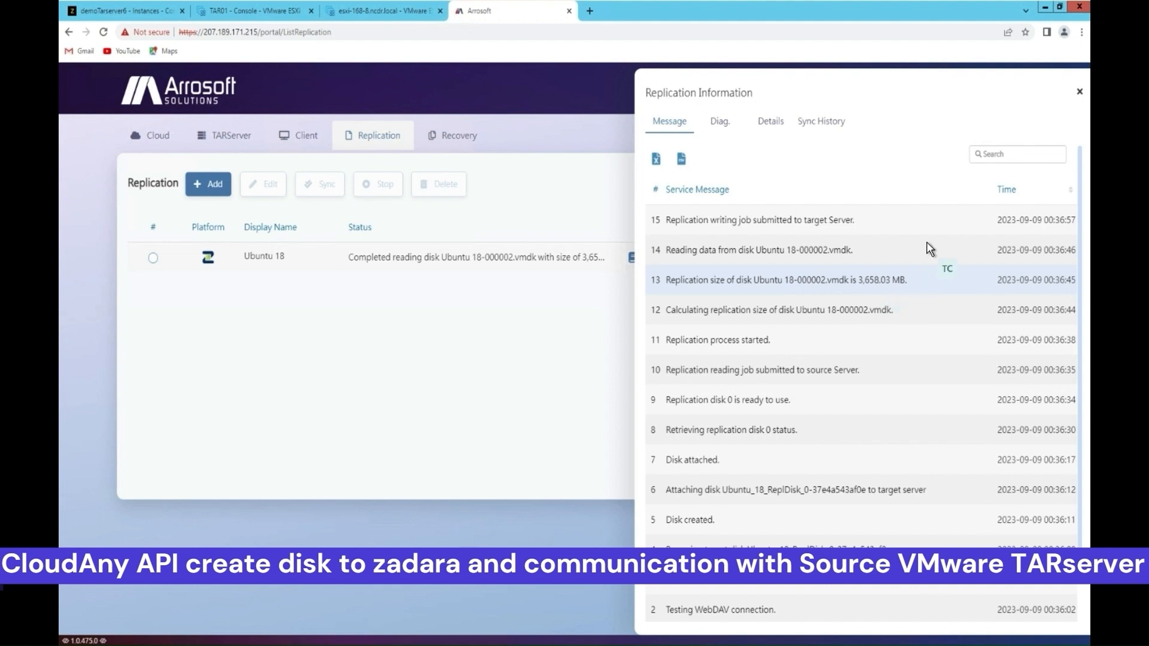
Step: Close the Replication Information panel and check Ubuntu 18's 100.0/0.0 progress figures
{"action": "left_click", "coordinate": [1081, 96]}
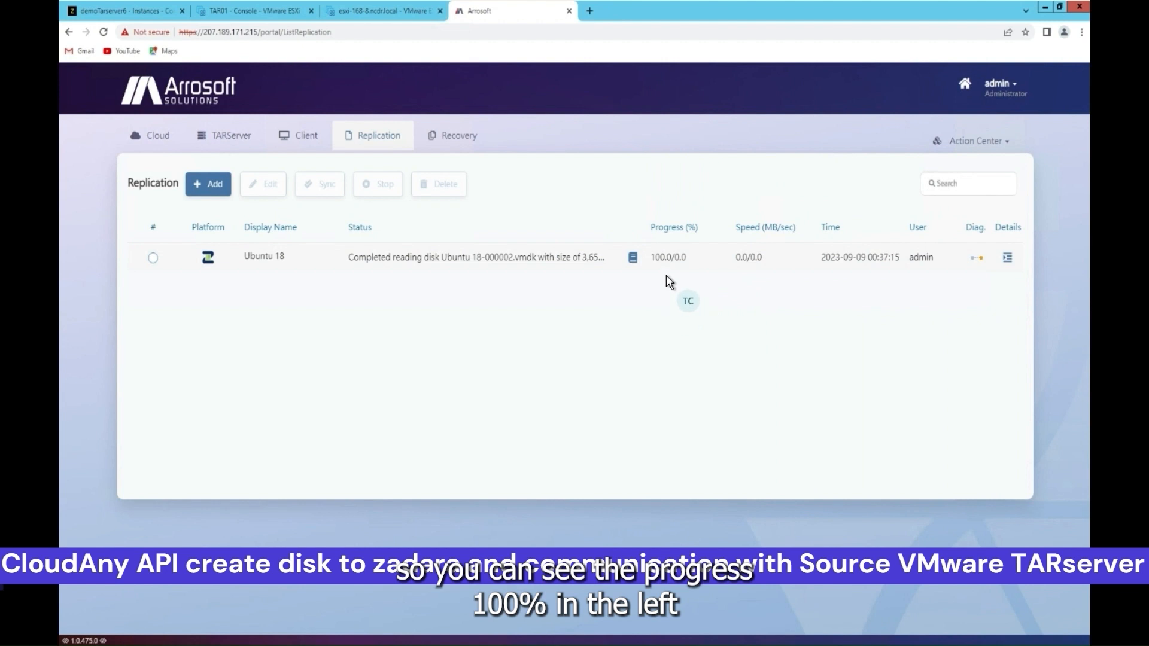
{"action": "left_click_drag", "start_coordinate": [672, 256], "coordinate": [651, 257]}
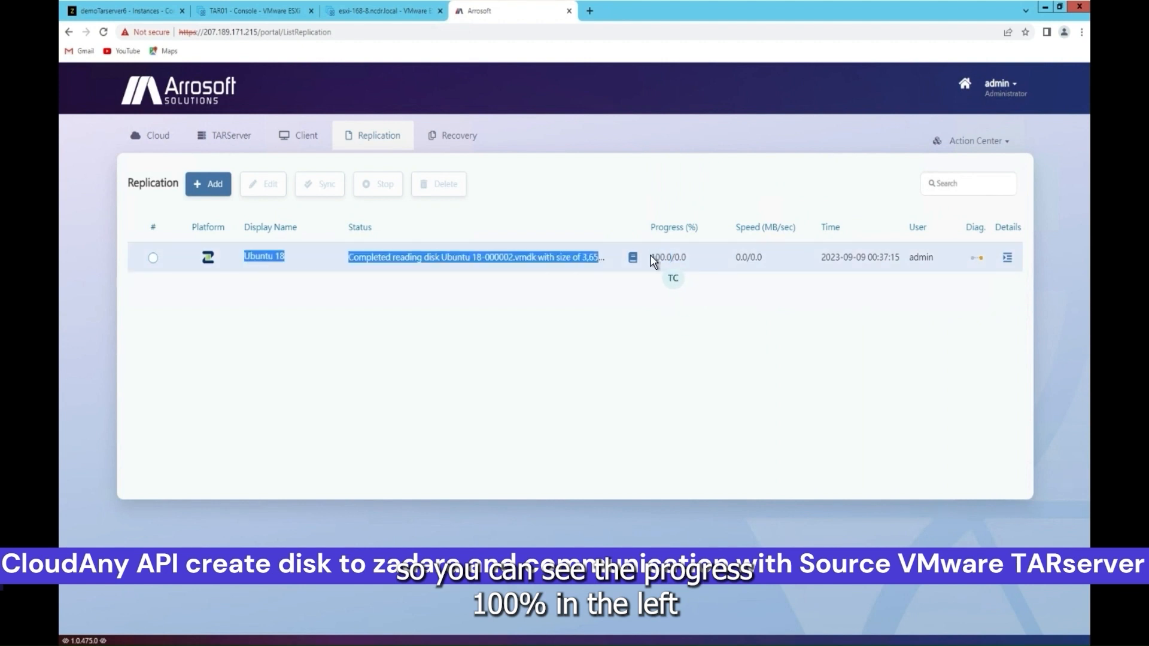
{"action": "left_click", "coordinate": [682, 274]}
{"action": "double_click", "coordinate": [680, 257]}
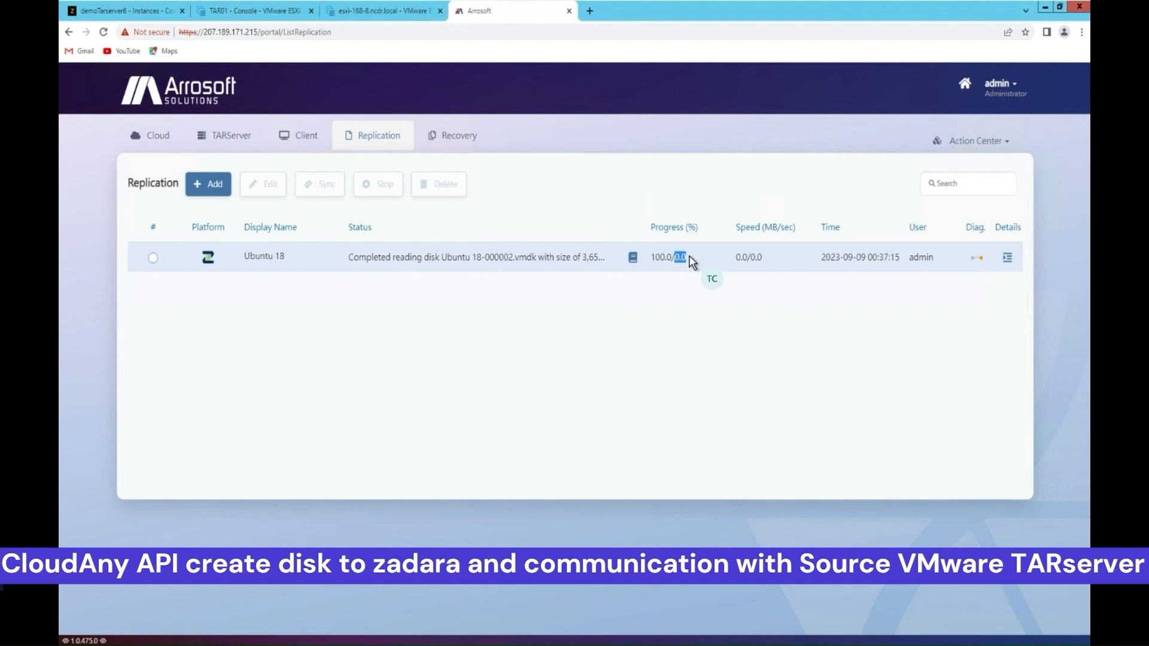
{"action": "left_click", "coordinate": [717, 350]}
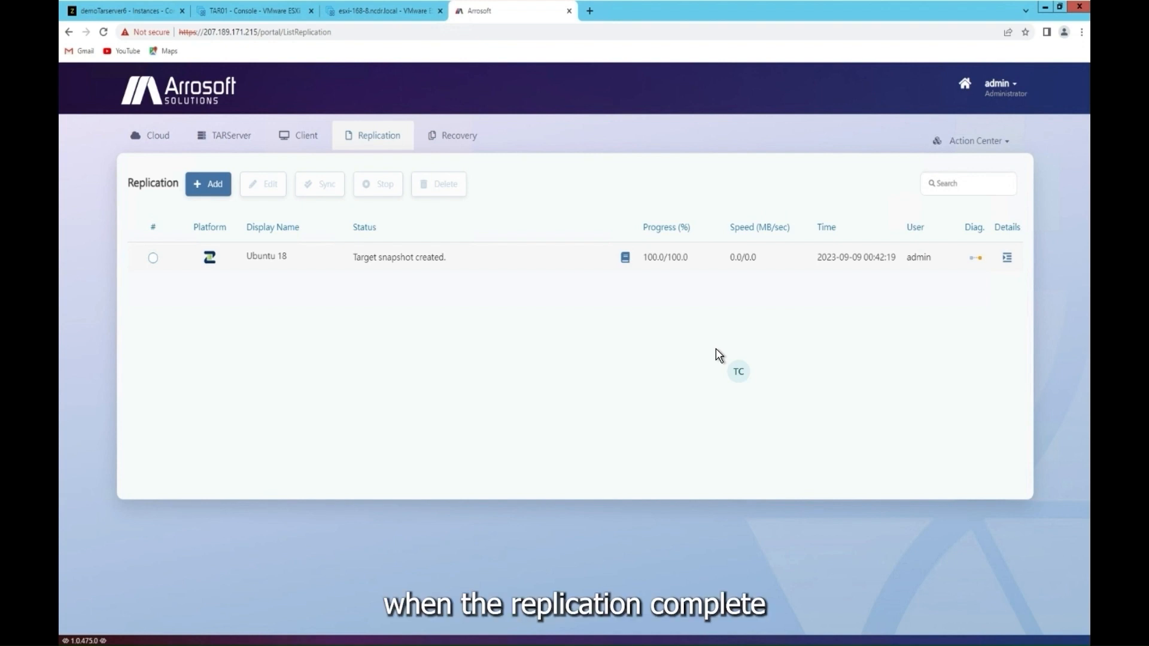
{"action": "left_click", "coordinate": [624, 258]}
{"action": "left_click_drag", "start_coordinate": [764, 221], "coordinate": [656, 225]}
{"action": "left_click", "coordinate": [808, 249]}
{"action": "left_click_drag", "start_coordinate": [772, 222], "coordinate": [659, 222]}
{"action": "left_click", "coordinate": [785, 248]}
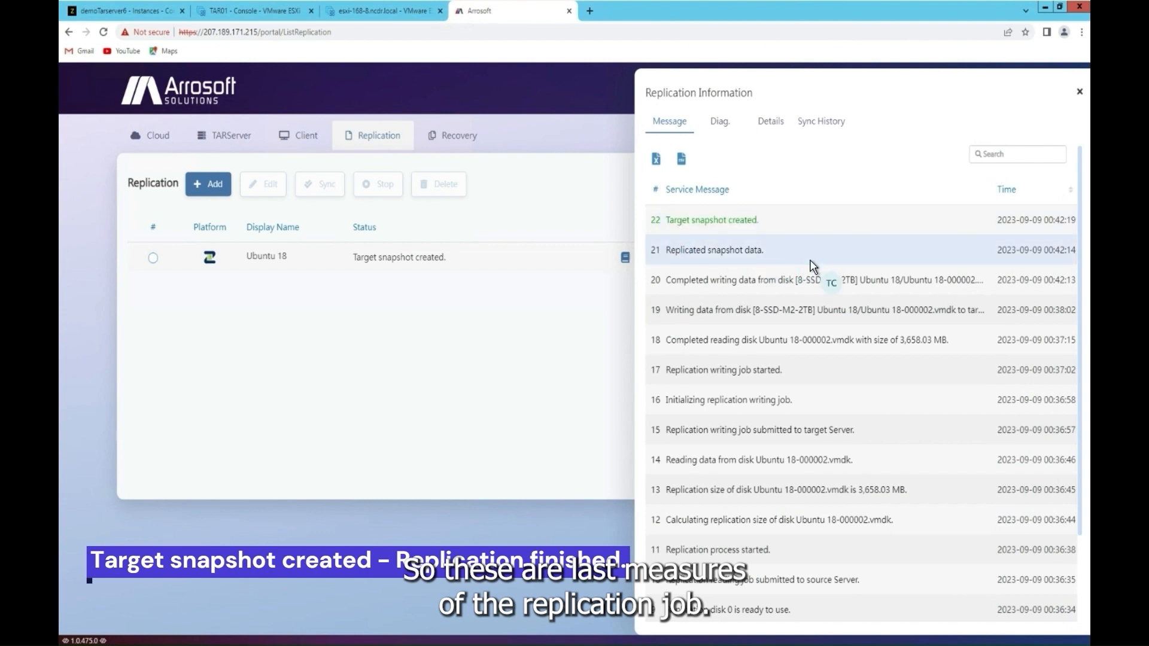
{"action": "left_click_drag", "start_coordinate": [789, 253], "coordinate": [628, 251]}
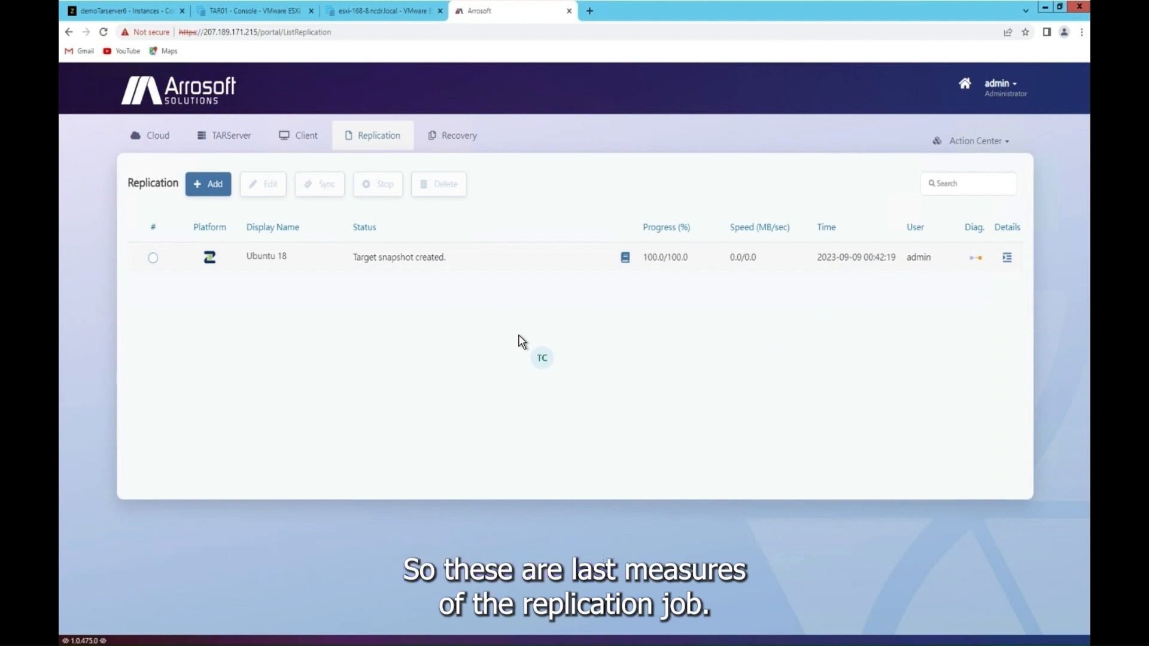
Step: Refresh demoTarserver6's Volumes in Zadara and highlight the new 25 GB Ubuntu_18_ReplDisk volume
{"action": "left_click", "coordinate": [141, 16]}
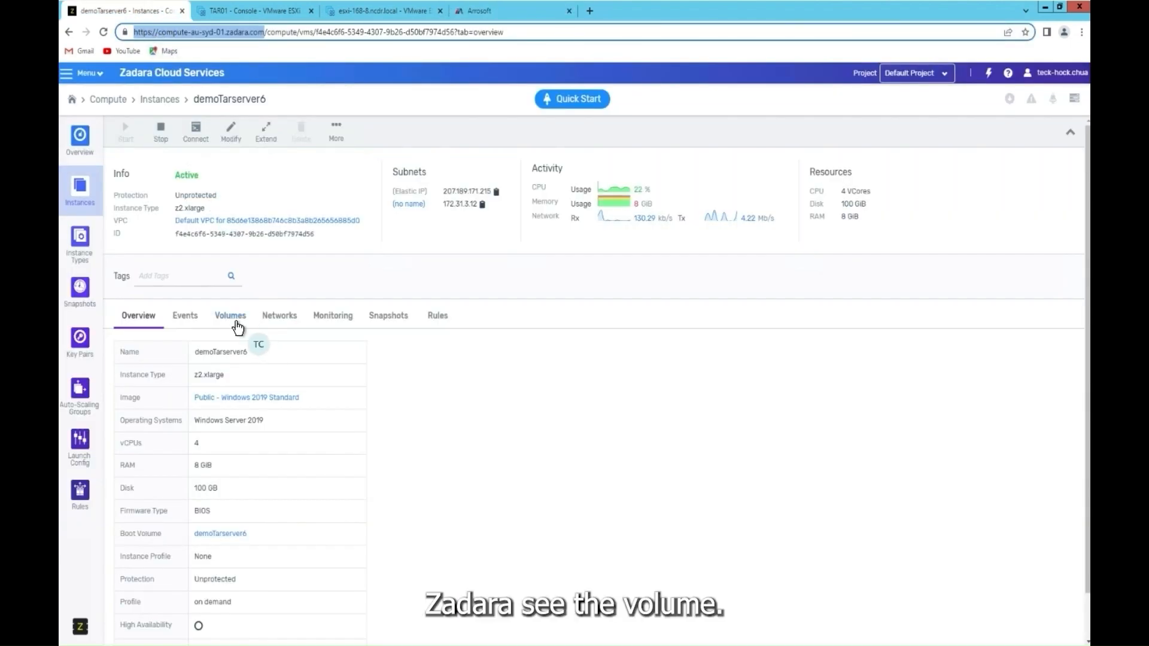
{"action": "left_click", "coordinate": [238, 327]}
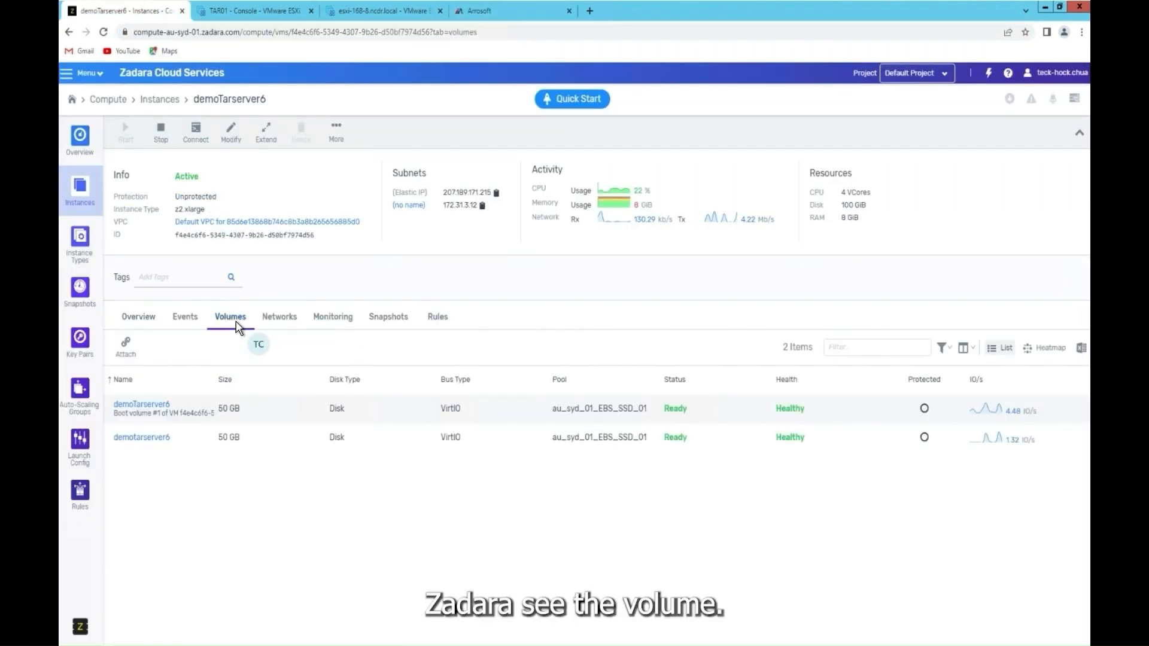
{"action": "left_click", "coordinate": [81, 185]}
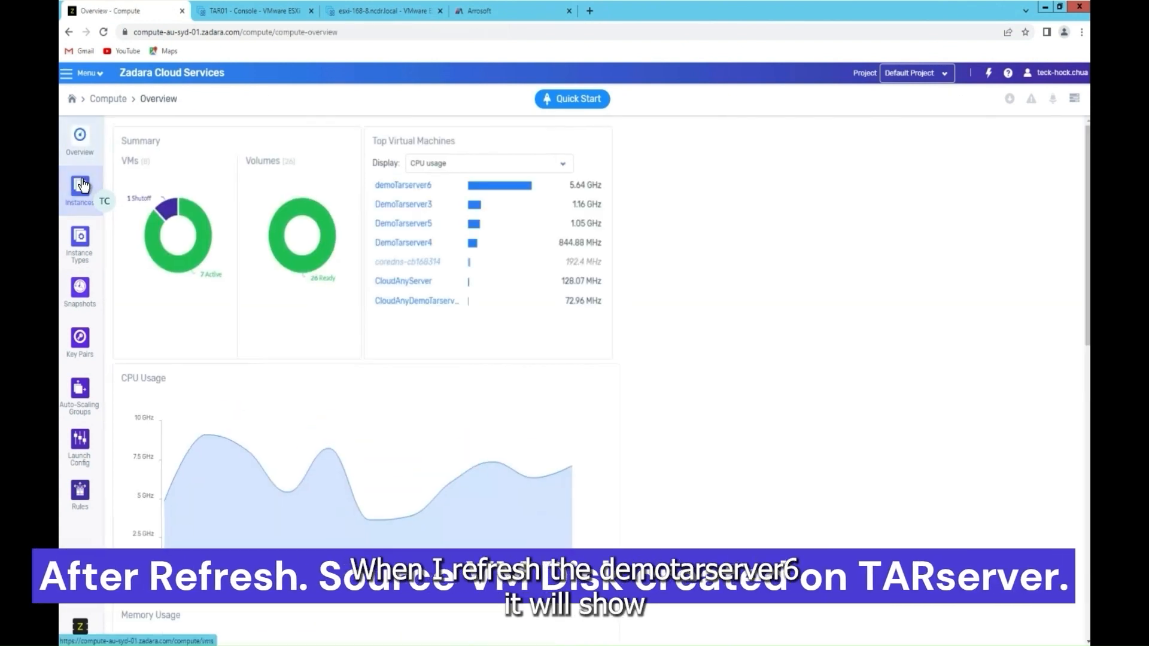
{"action": "left_click", "coordinate": [81, 185]}
{"action": "left_click", "coordinate": [165, 367]}
{"action": "left_click", "coordinate": [227, 317]}
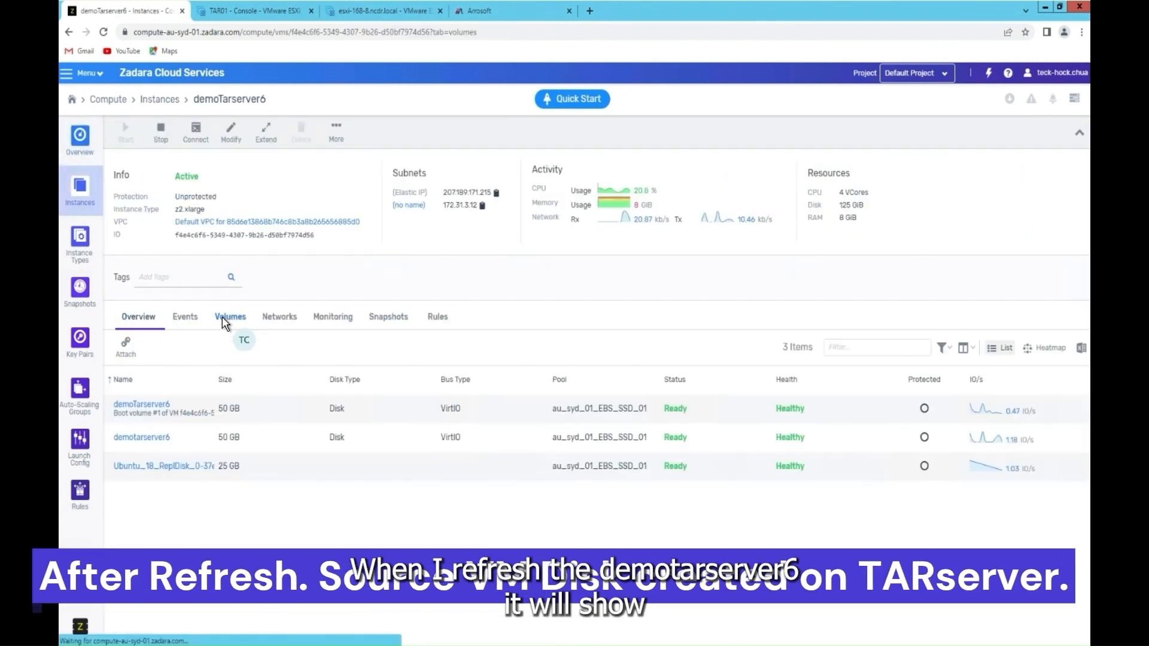
{"action": "left_click_drag", "start_coordinate": [169, 467], "coordinate": [109, 470]}
{"action": "left_click", "coordinate": [109, 469]}
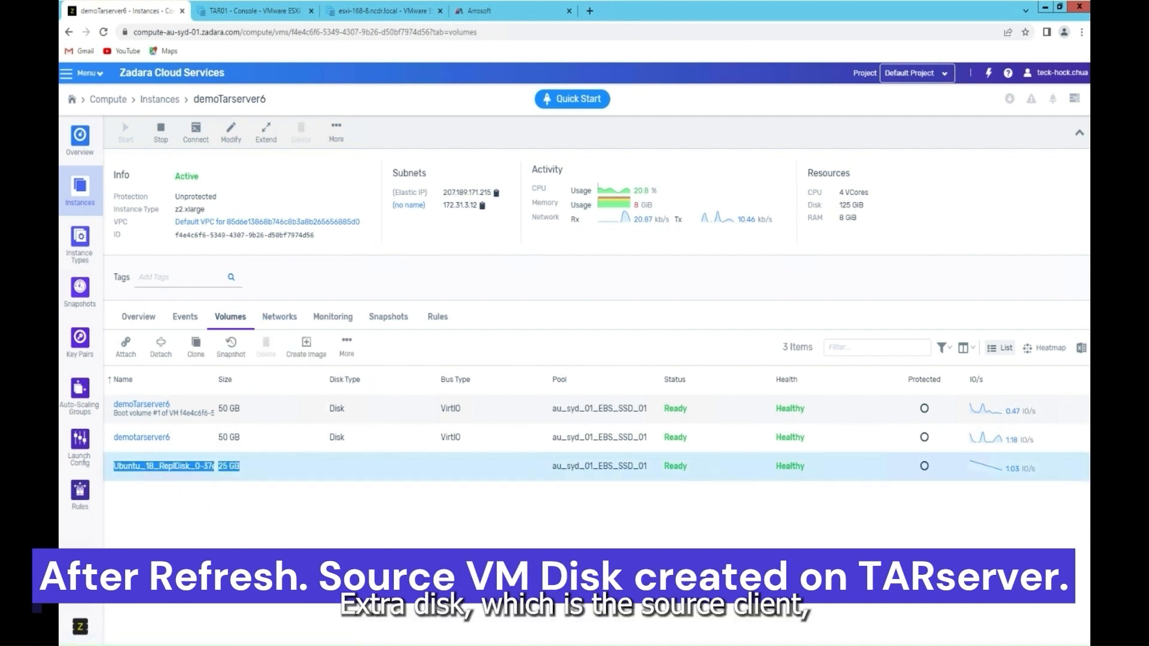
{"action": "left_click", "coordinate": [339, 537]}
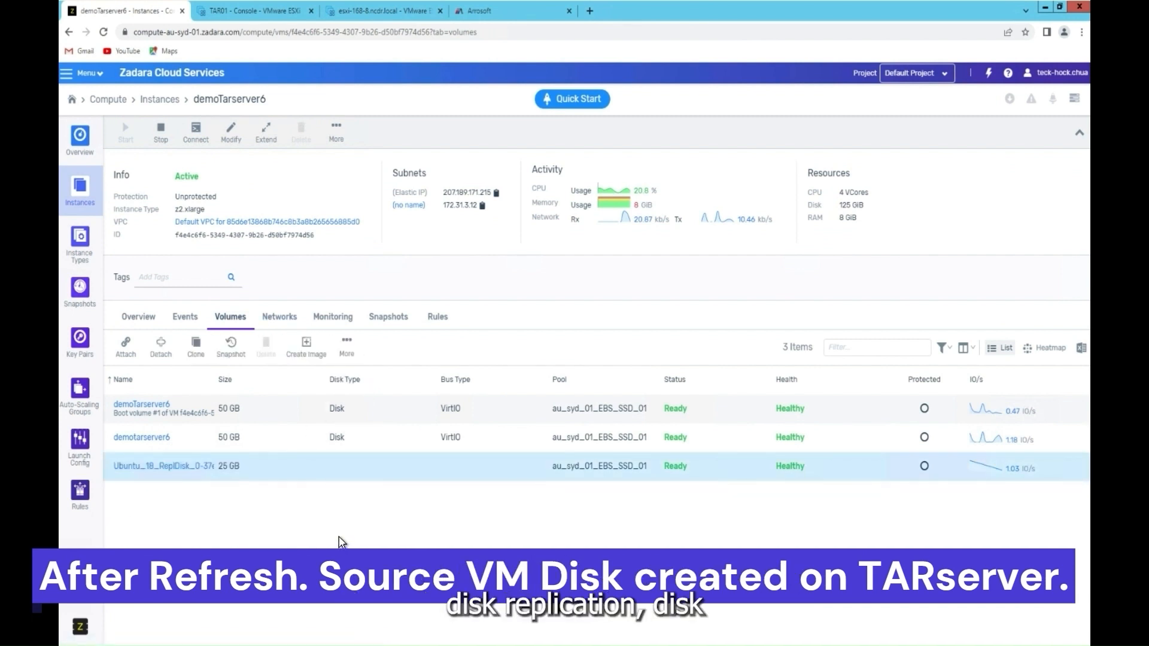
Step: Review the Ubuntu_18_ReplDisk Block Storage details without renaming it, then return to Arrosoft
{"action": "left_click", "coordinate": [177, 477]}
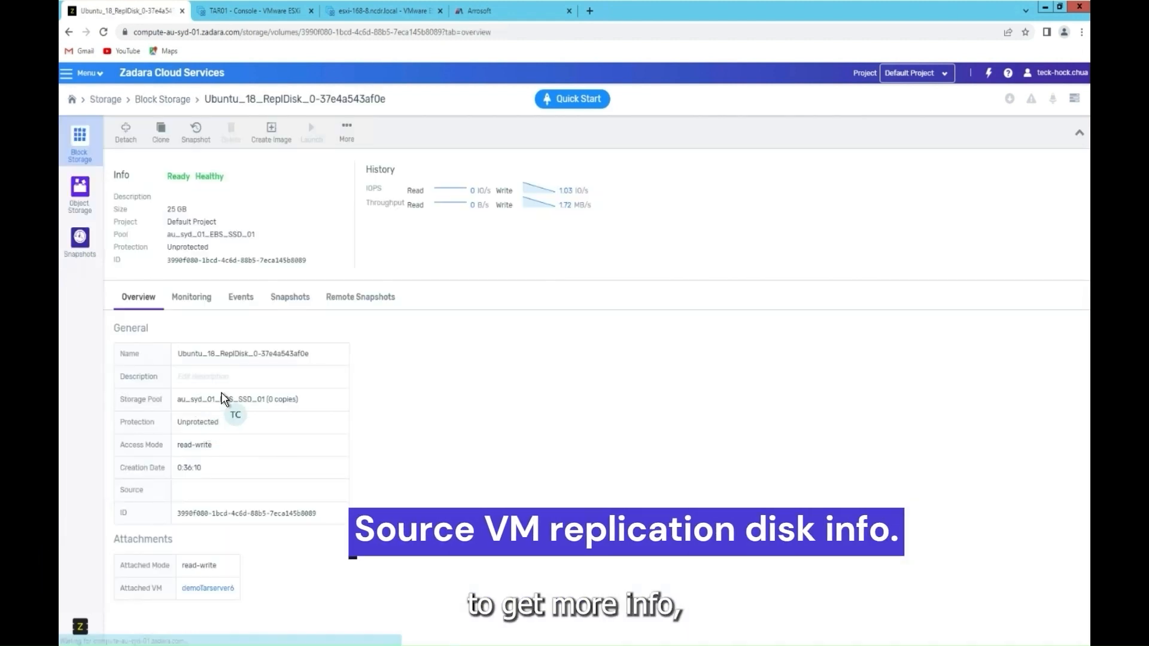
{"action": "left_click", "coordinate": [367, 102]}
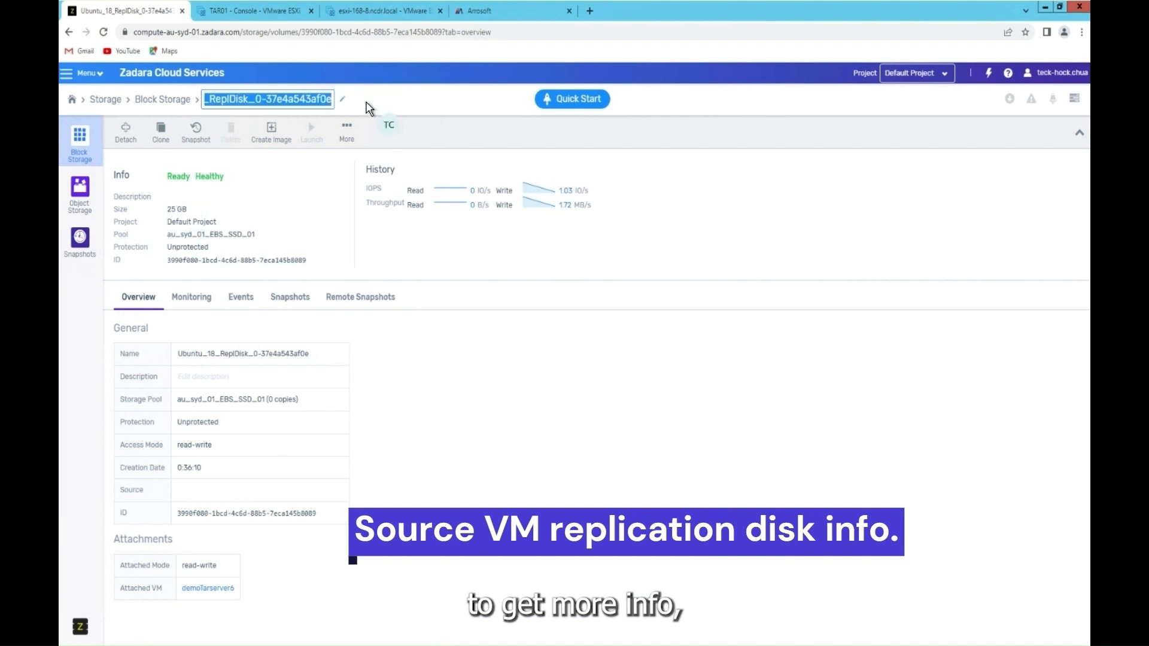
{"action": "left_click", "coordinate": [317, 239]}
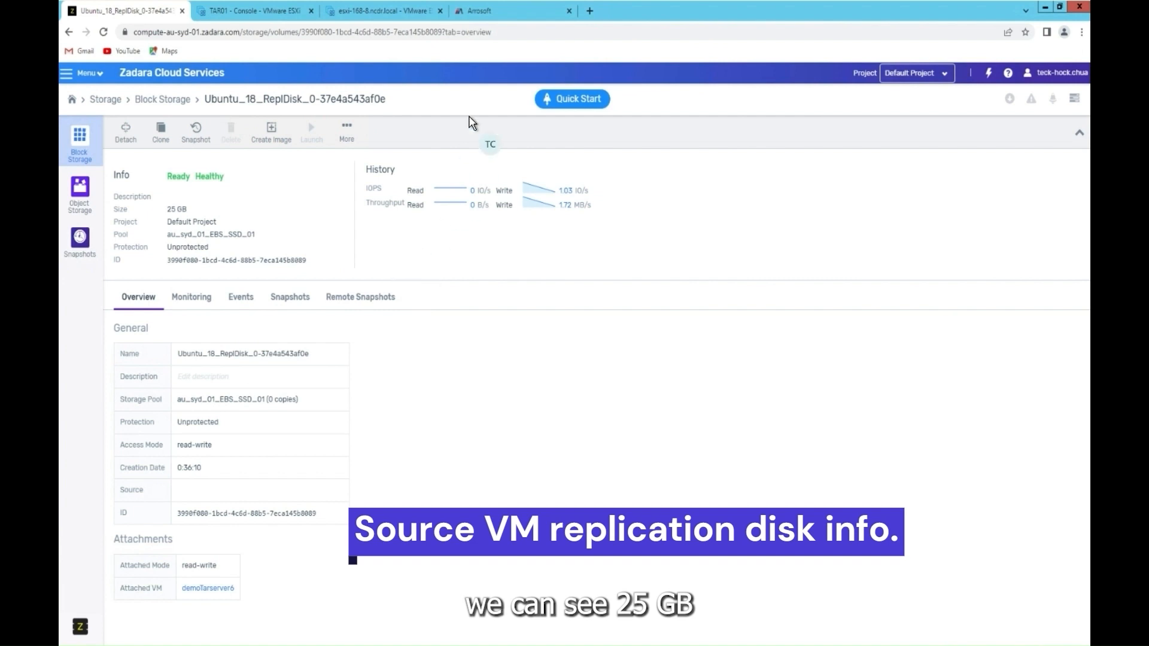
{"action": "left_click", "coordinate": [502, 15]}
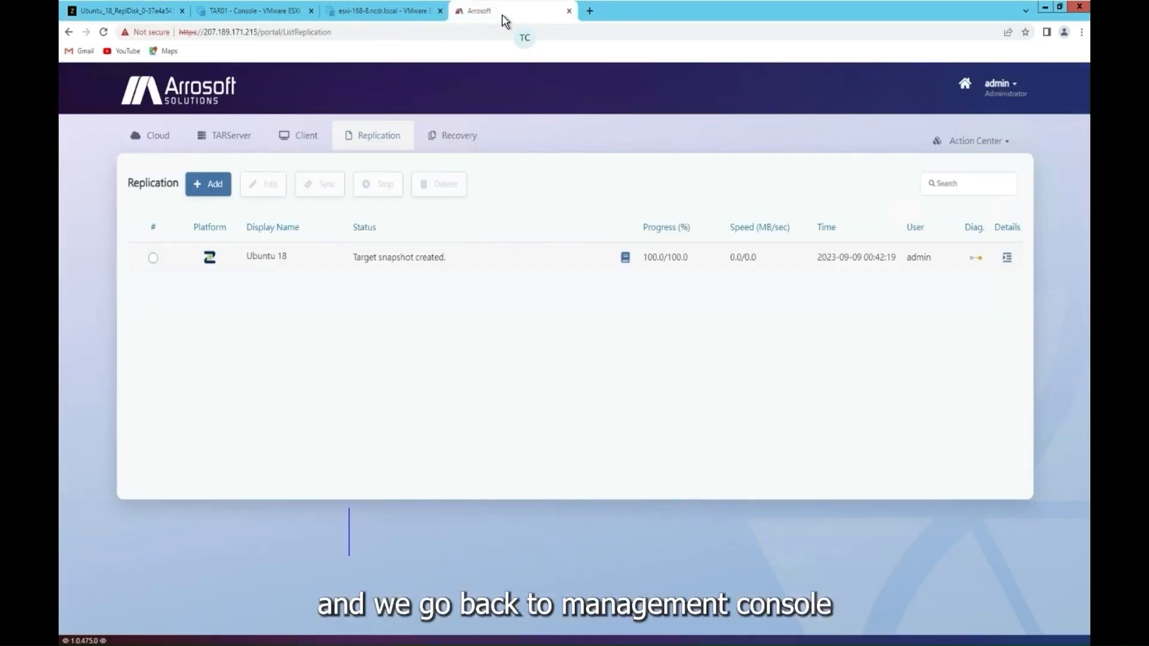
Step: Start a new recovery of the Ubuntu 18 machine using DevTest by Snapshot
{"action": "left_click", "coordinate": [462, 139]}
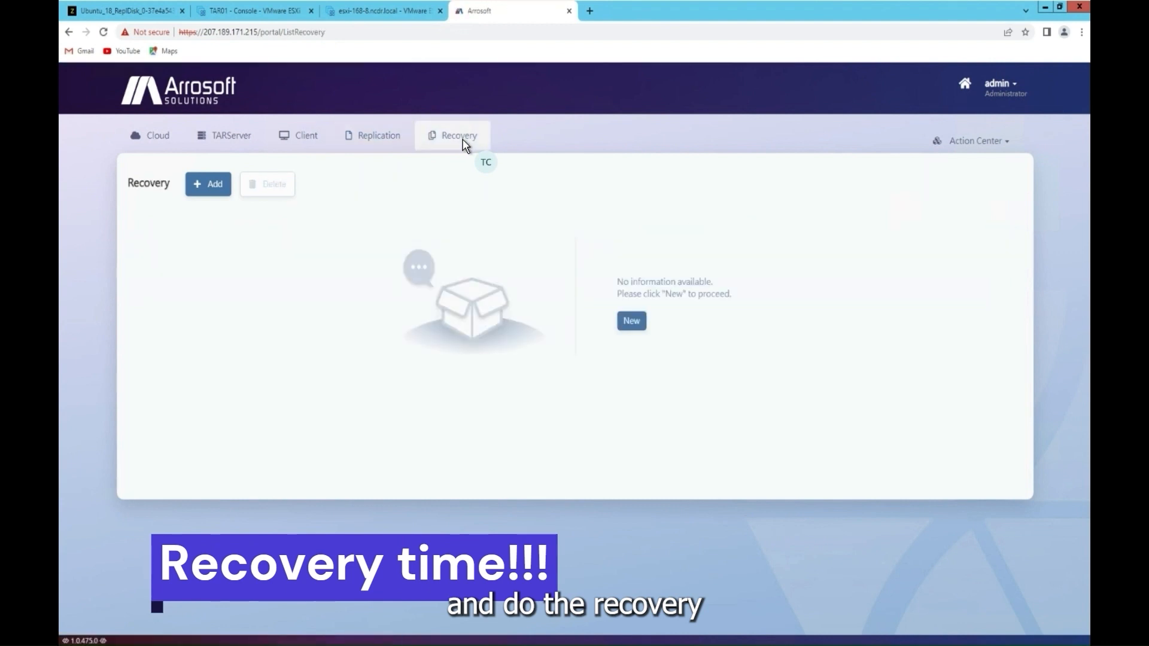
{"action": "left_click", "coordinate": [219, 186]}
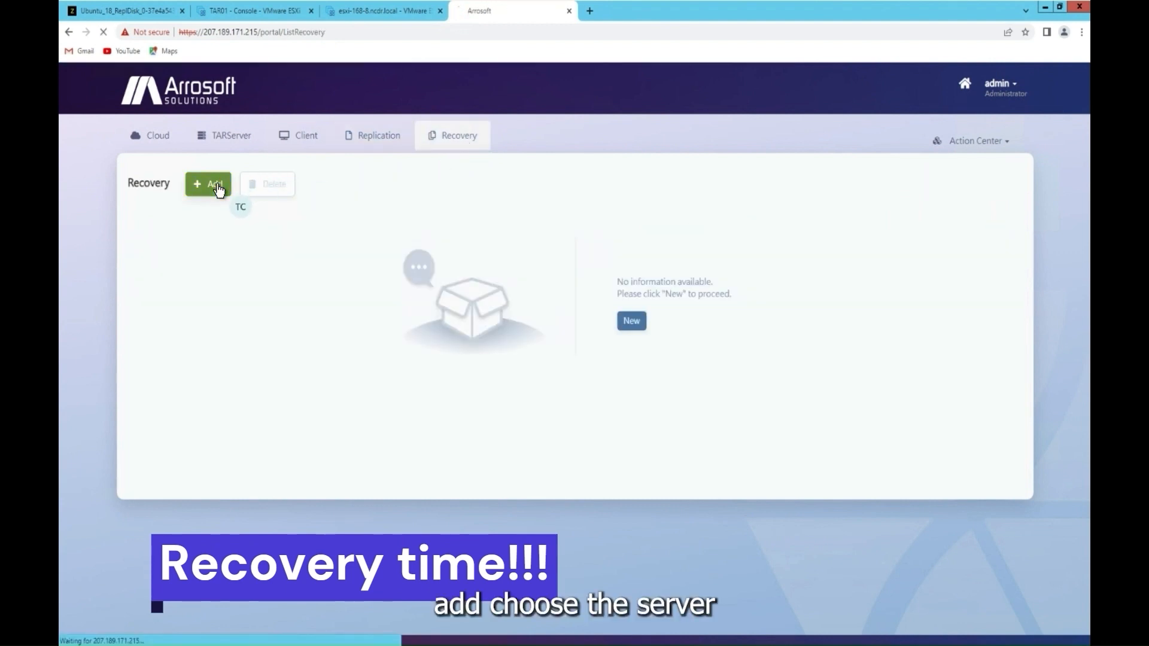
{"action": "left_click", "coordinate": [153, 242]}
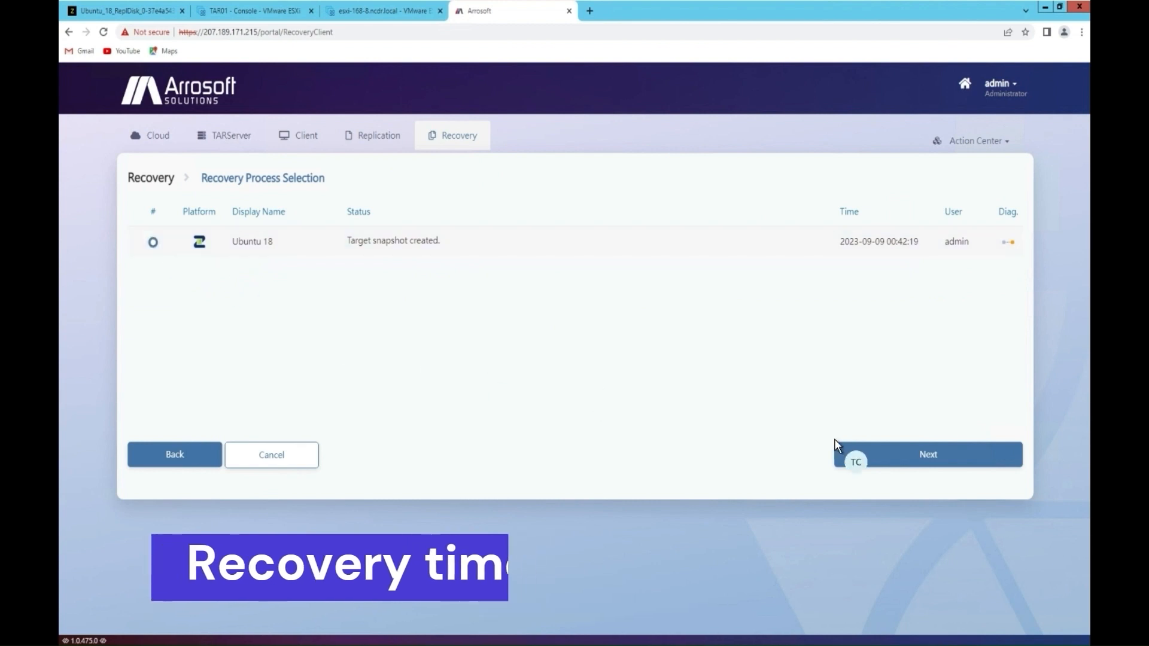
{"action": "left_click", "coordinate": [884, 456]}
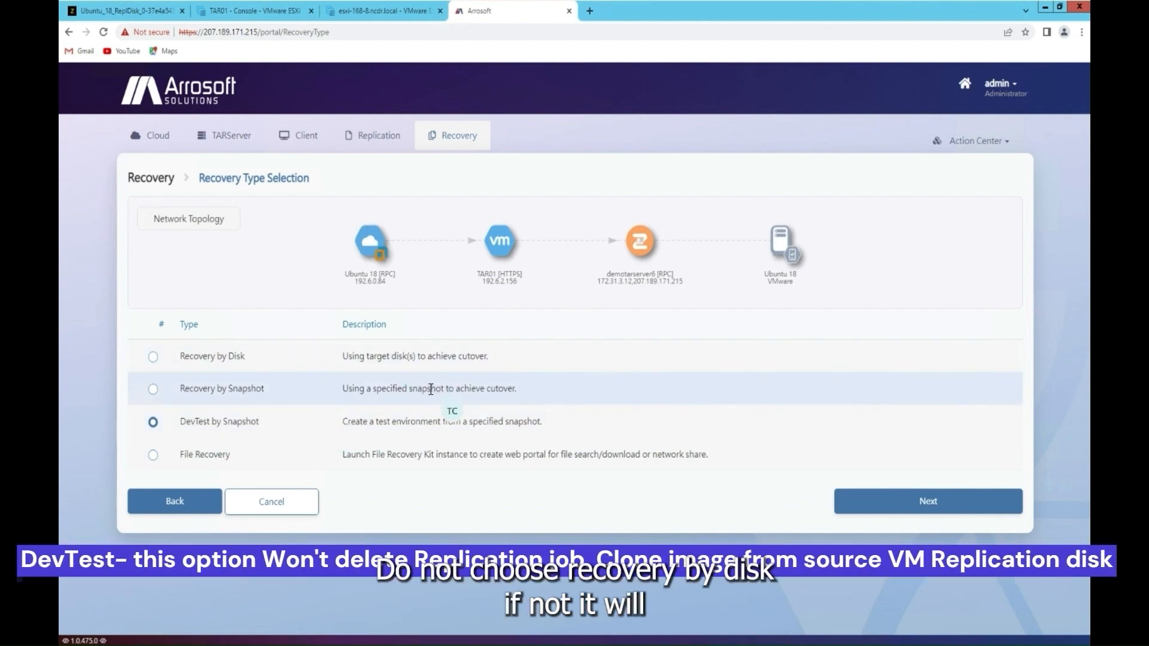
{"action": "left_click", "coordinate": [891, 504]}
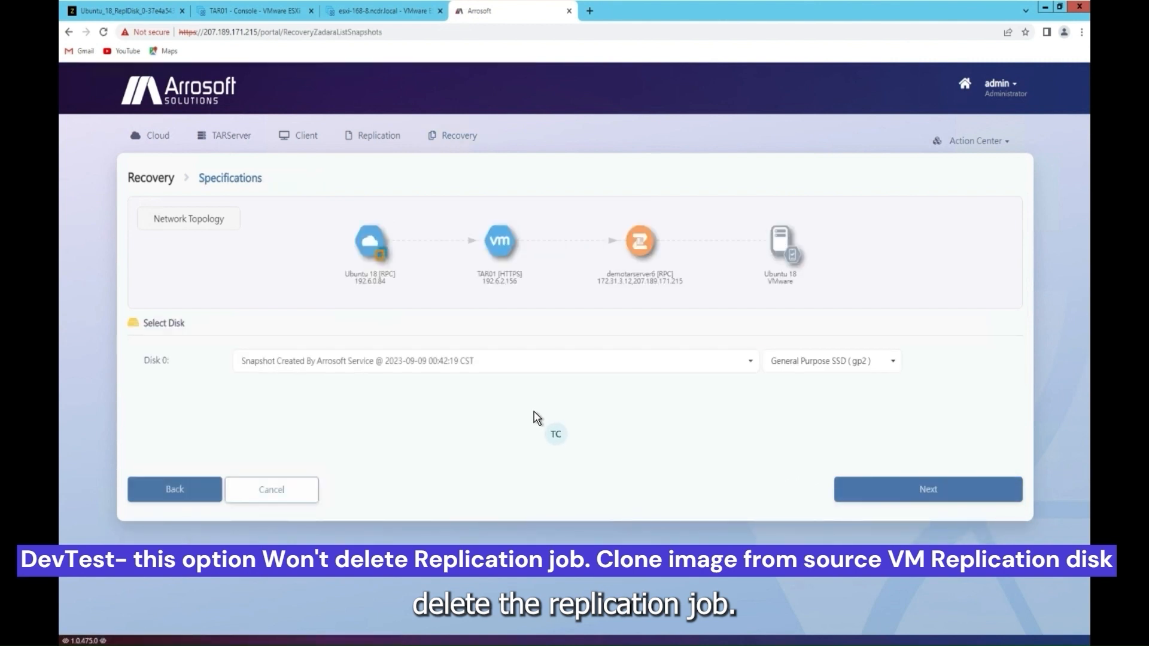
Step: Keep the 2023-09-09 snapshot and General Purpose SSD (gp2) for Disk 0, then continue
{"action": "left_click", "coordinate": [549, 364]}
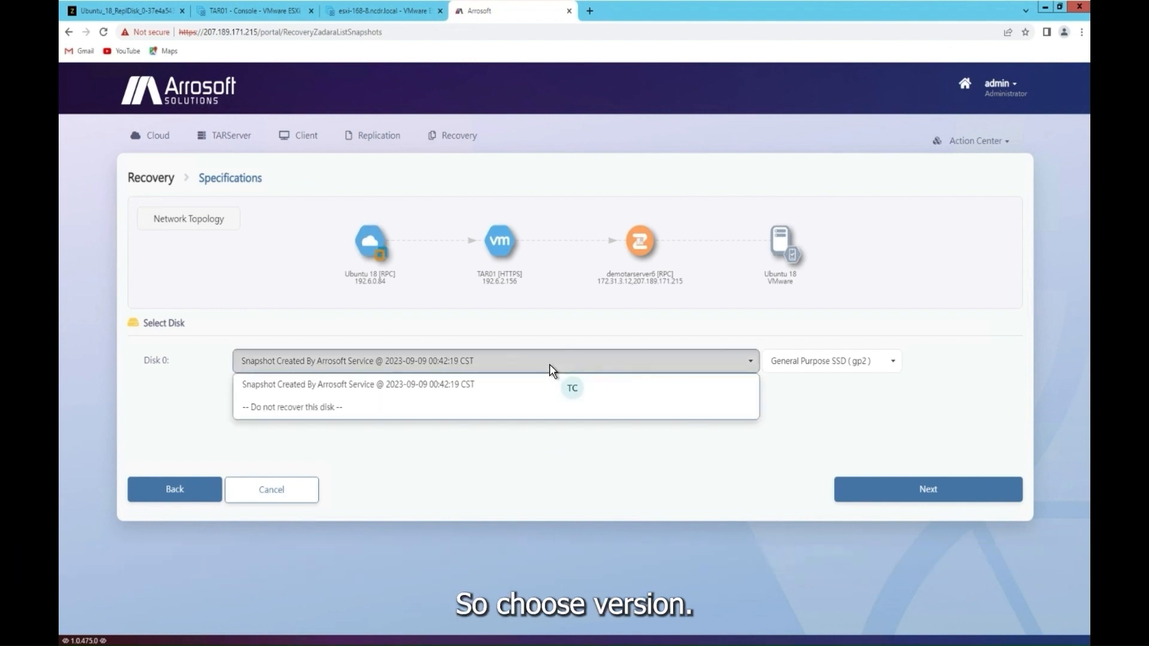
{"action": "left_click", "coordinate": [549, 364]}
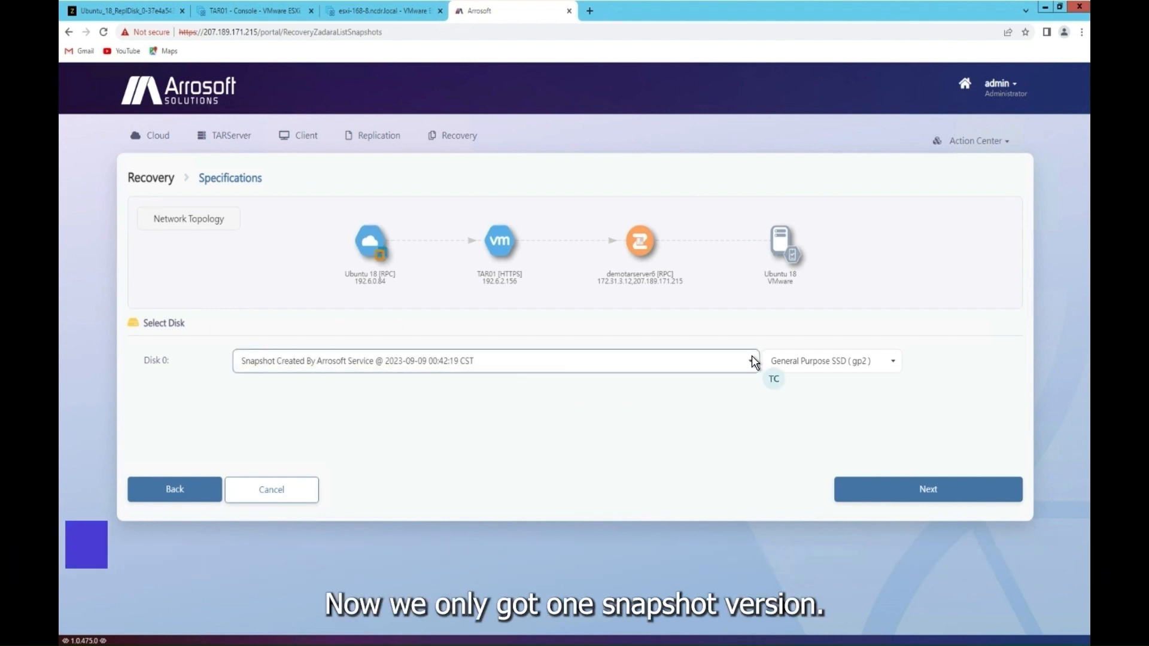
{"action": "left_click", "coordinate": [814, 360]}
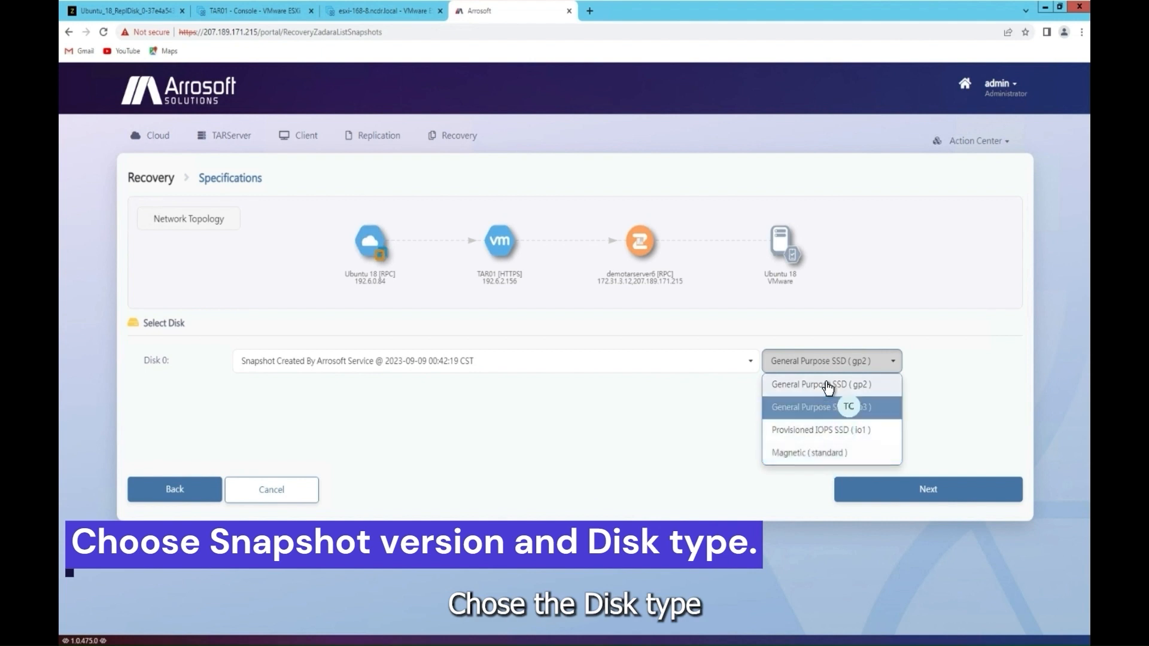
{"action": "left_click", "coordinate": [954, 368]}
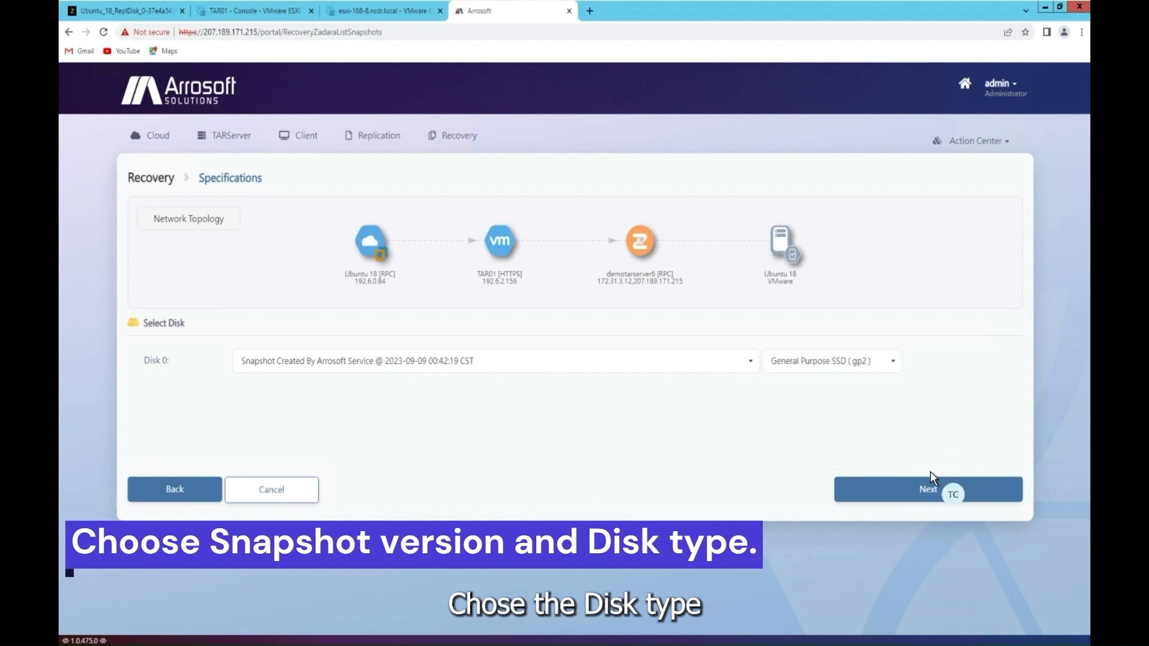
{"action": "left_click", "coordinate": [930, 491]}
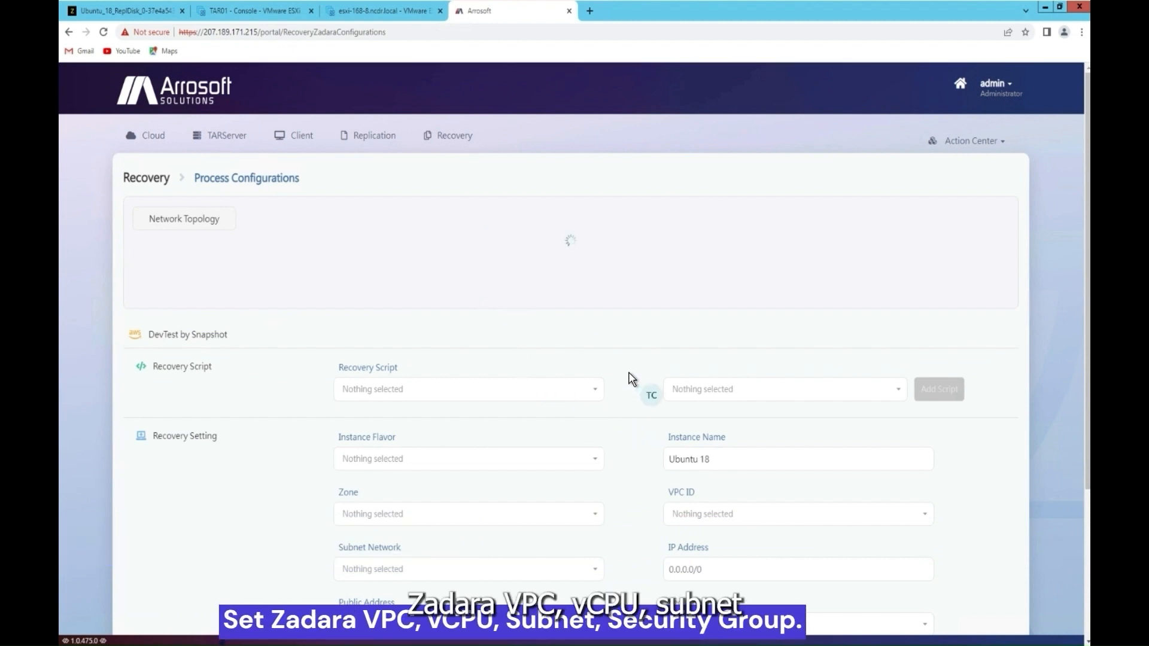
{"action": "scroll", "coordinate": [631, 379], "scroll_direction": "down", "scroll_amount": 1}
Step: Choose the public IPv4 address, demo4 security group and the only VPC, then continue to Summary
{"action": "scroll", "coordinate": [634, 385], "scroll_direction": "down", "scroll_amount": 2}
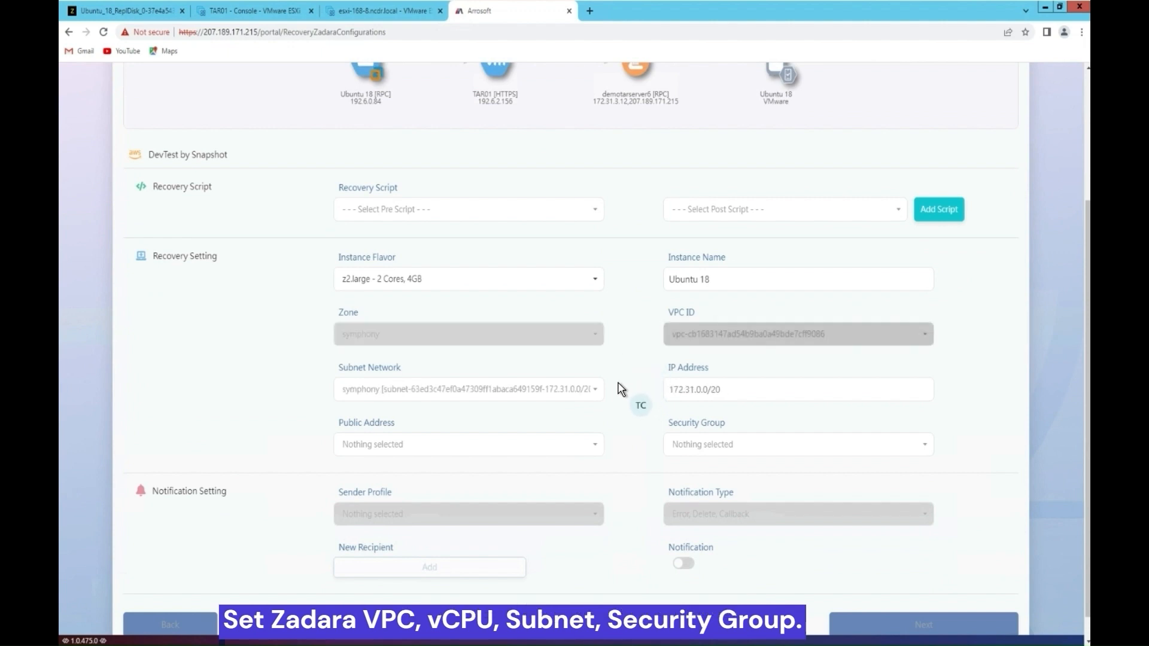
{"action": "left_click", "coordinate": [588, 446]}
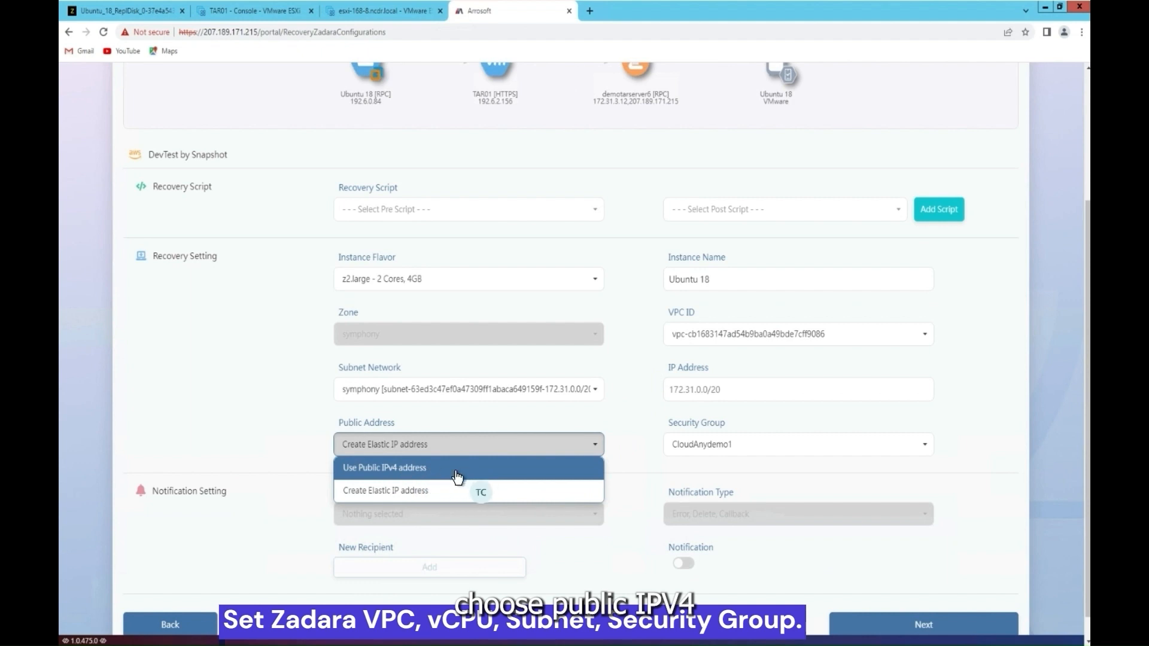
{"action": "left_click", "coordinate": [367, 470]}
{"action": "left_click", "coordinate": [708, 443]}
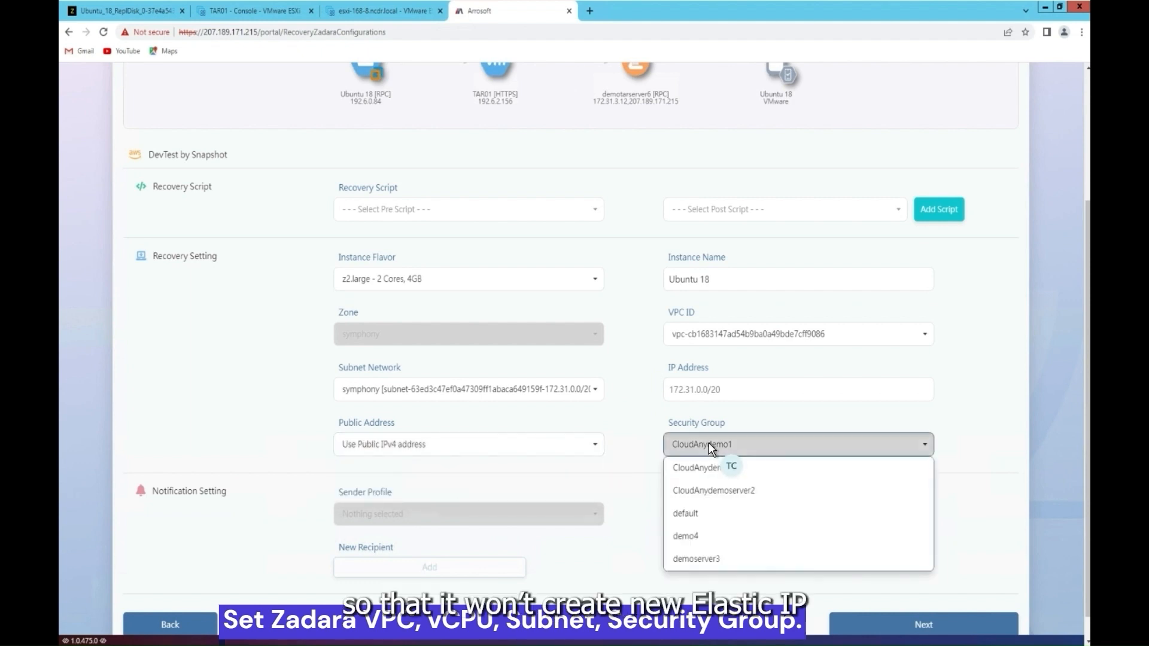
{"action": "left_click", "coordinate": [690, 540]}
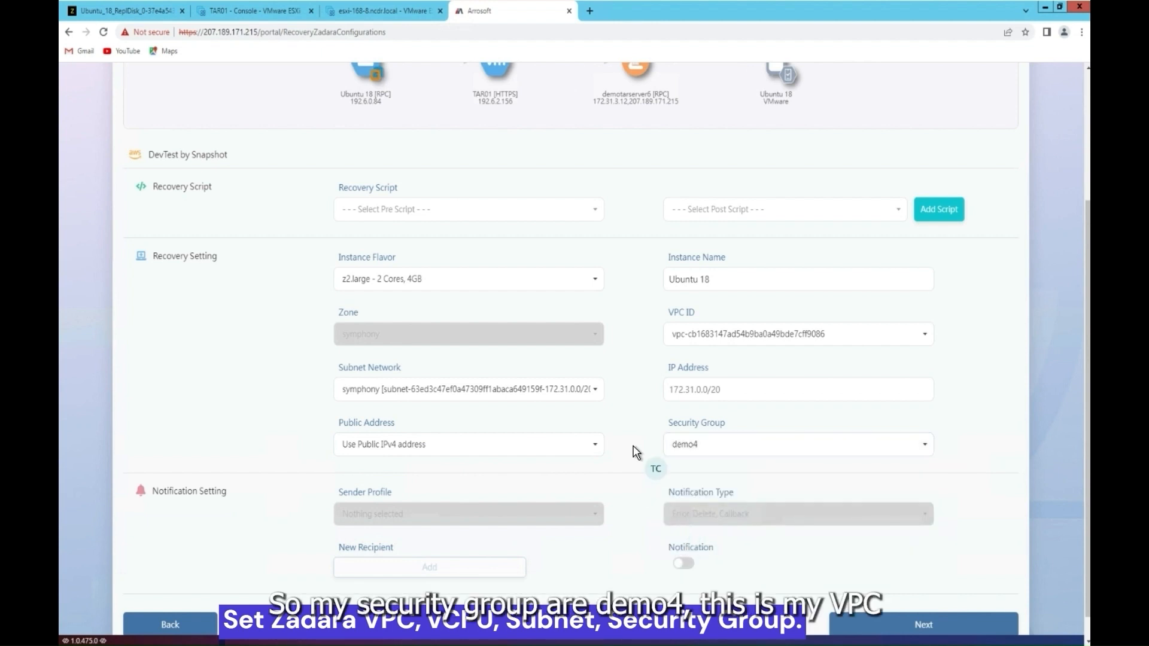
{"action": "left_click", "coordinate": [727, 331]}
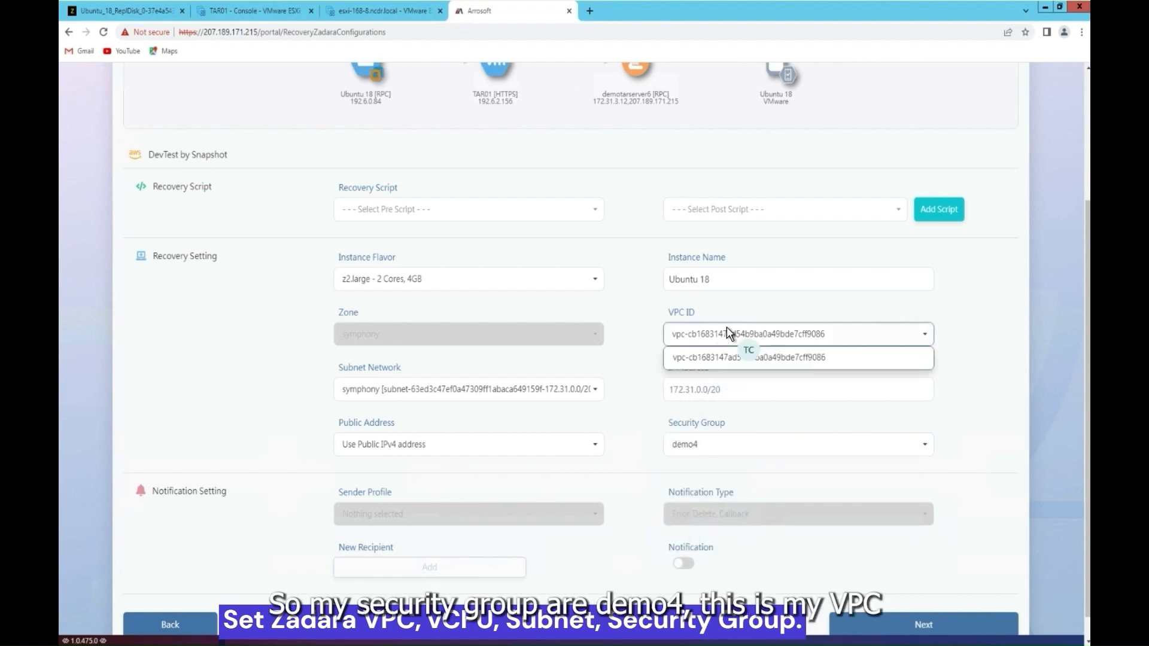
{"action": "left_click", "coordinate": [727, 359]}
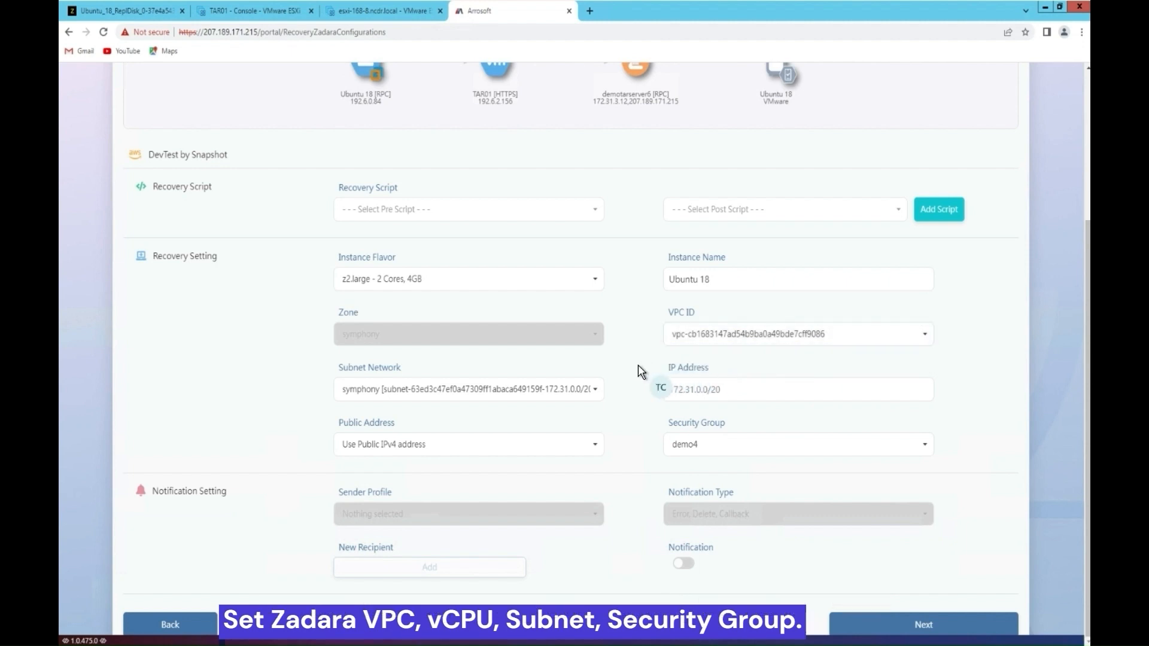
{"action": "scroll", "coordinate": [638, 366], "scroll_direction": "down", "scroll_amount": 1}
{"action": "left_click", "coordinate": [924, 597]}
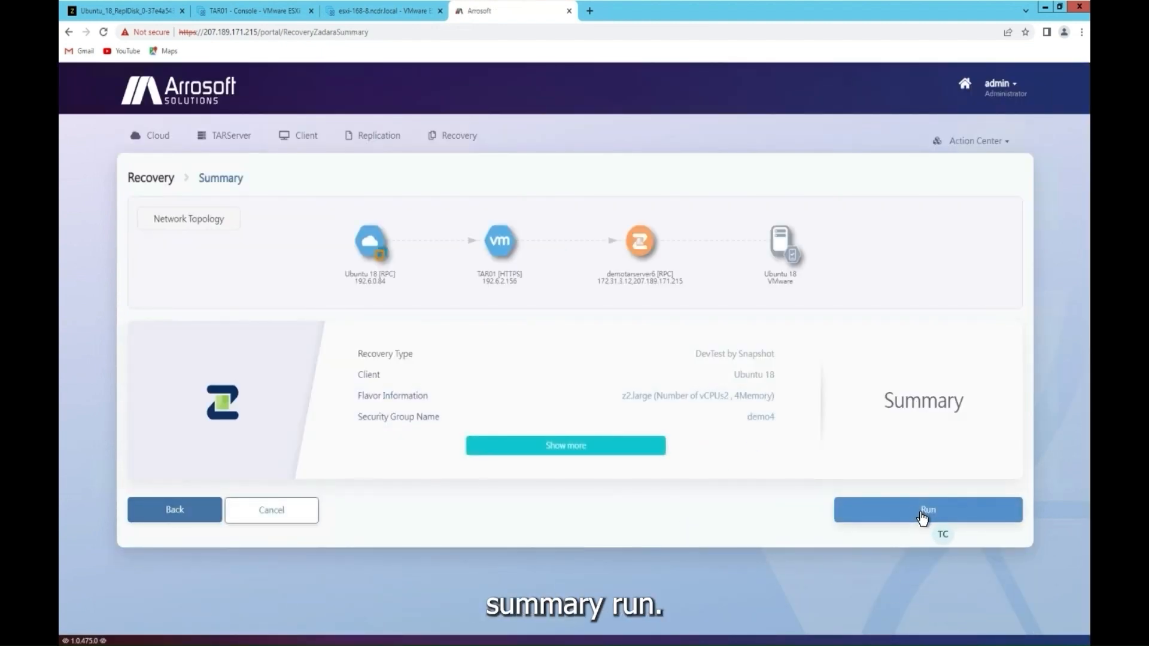
Step: Run the Ubuntu 18 DevTest by Snapshot recovery and dismiss the started message
{"action": "left_click", "coordinate": [922, 514]}
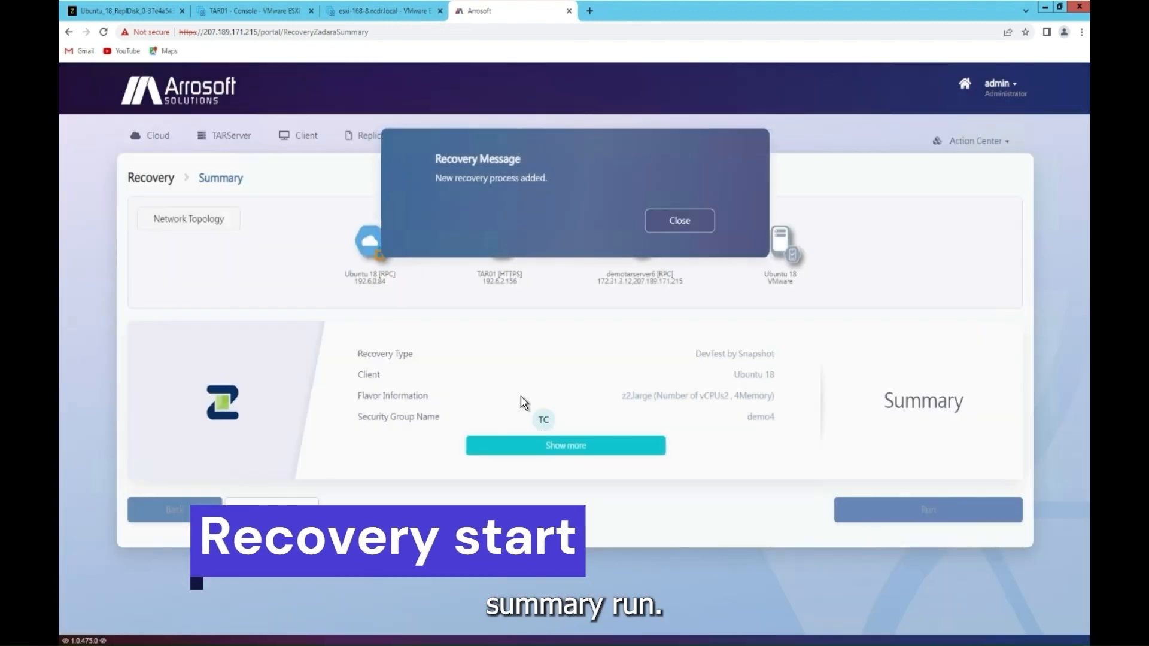
{"action": "left_click", "coordinate": [689, 224]}
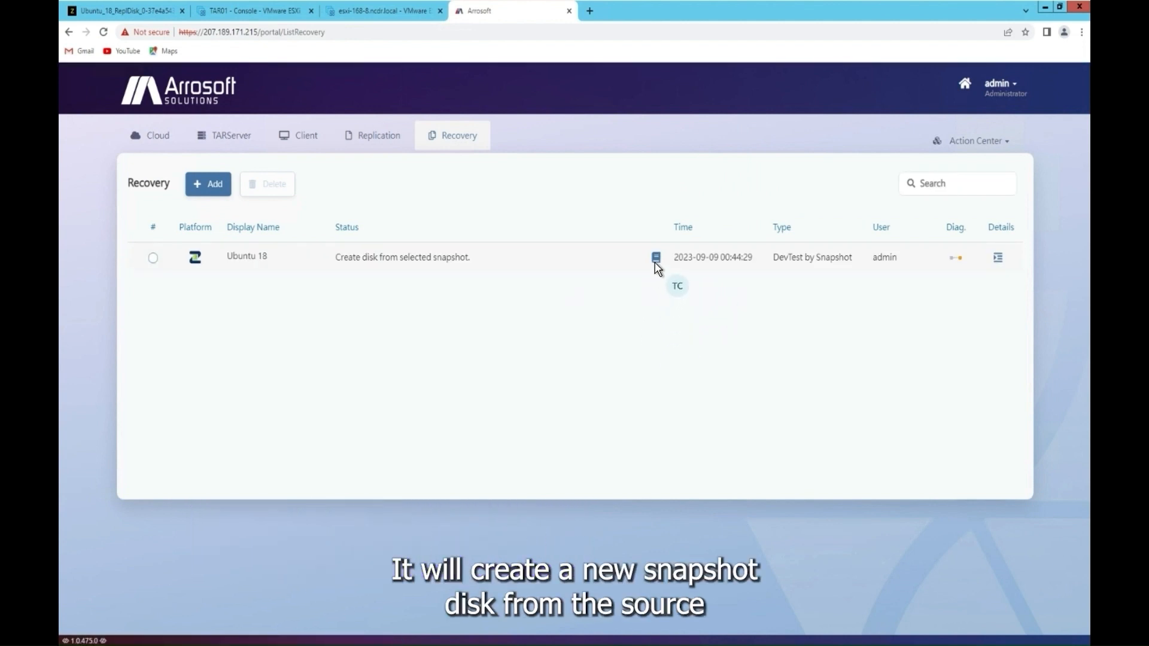
{"action": "left_click", "coordinate": [135, 12]}
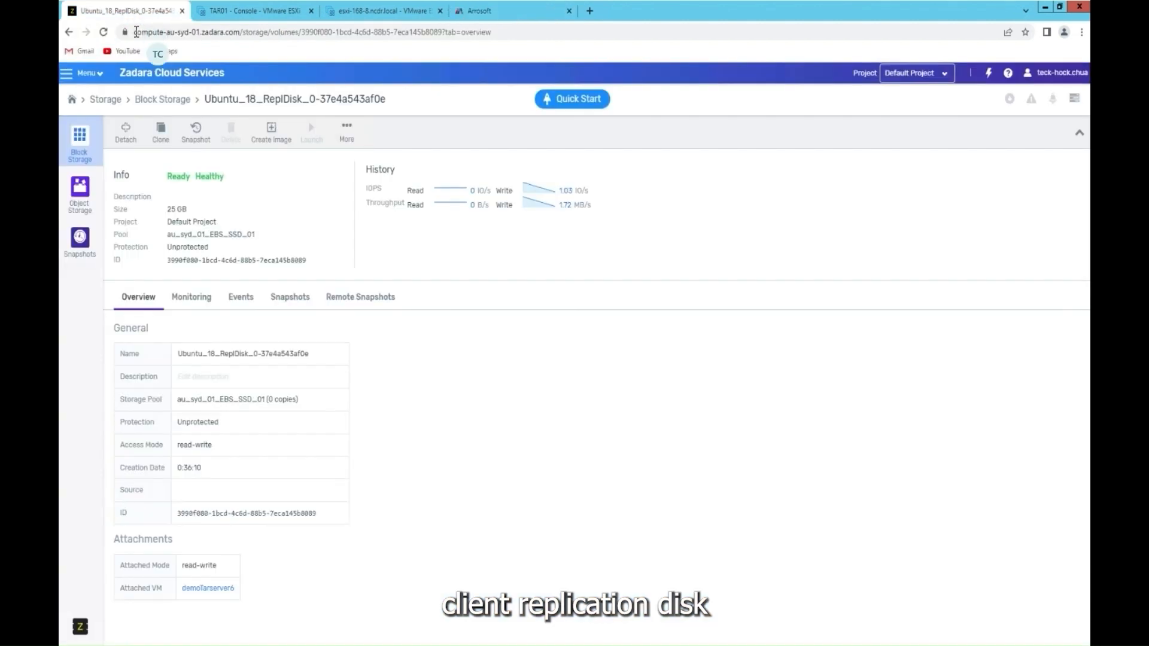
Step: Open Zadara's compute instances list from the home dashboard, then return to the Arrosoft recovery list
{"action": "left_click", "coordinate": [73, 100]}
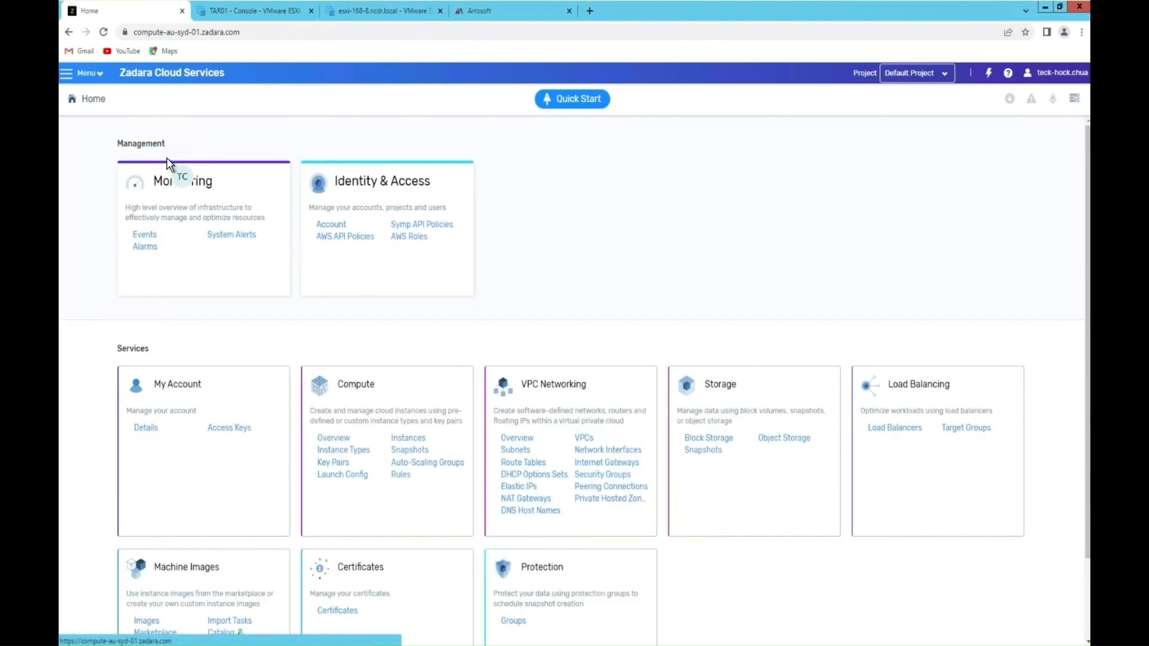
{"action": "left_click", "coordinate": [408, 440]}
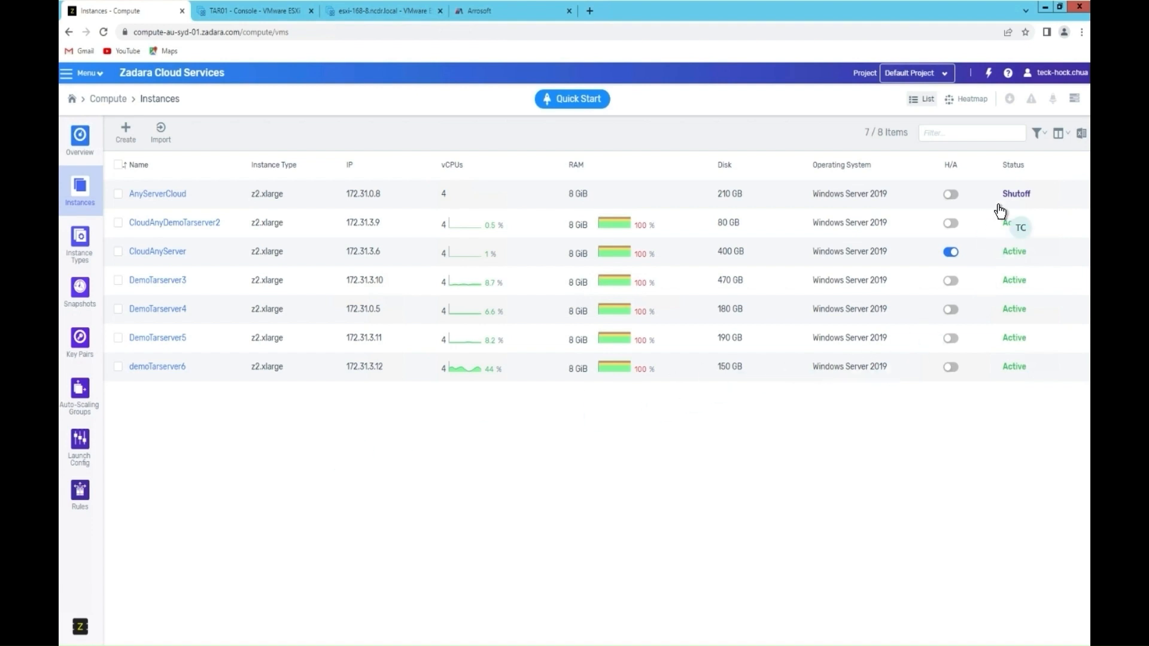
{"action": "left_click", "coordinate": [489, 12]}
Step: Check Ubuntu 18's snapshot-disk-ready status and open its recovery message log
{"action": "left_click_drag", "start_coordinate": [431, 257], "coordinate": [362, 259]}
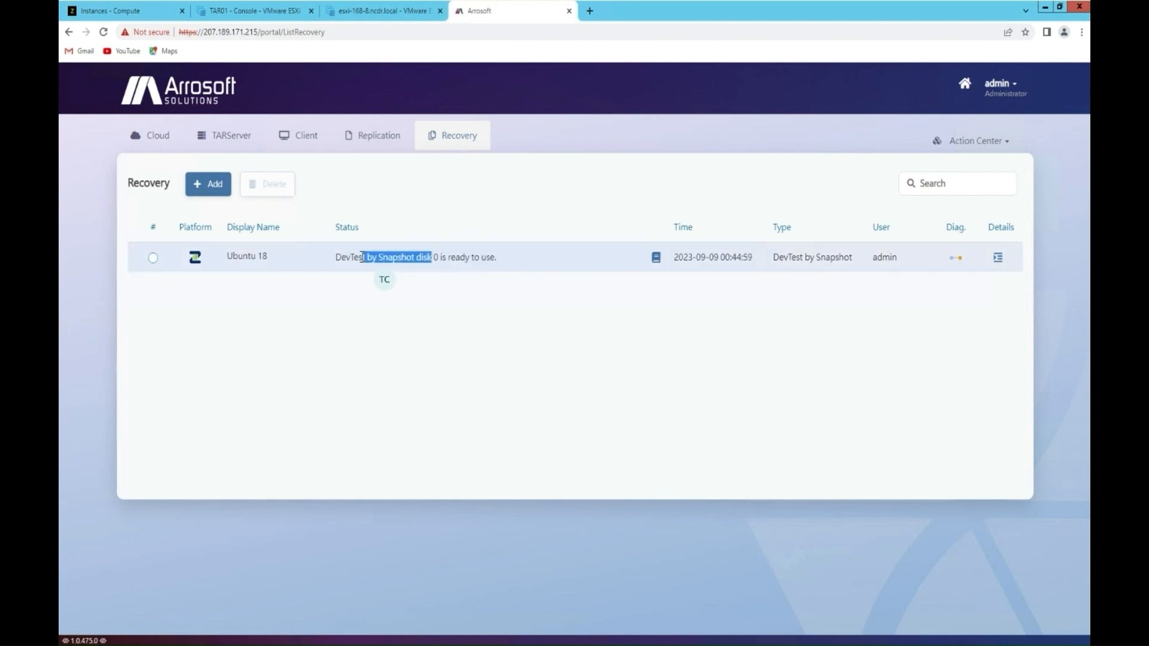
{"action": "left_click", "coordinate": [497, 327]}
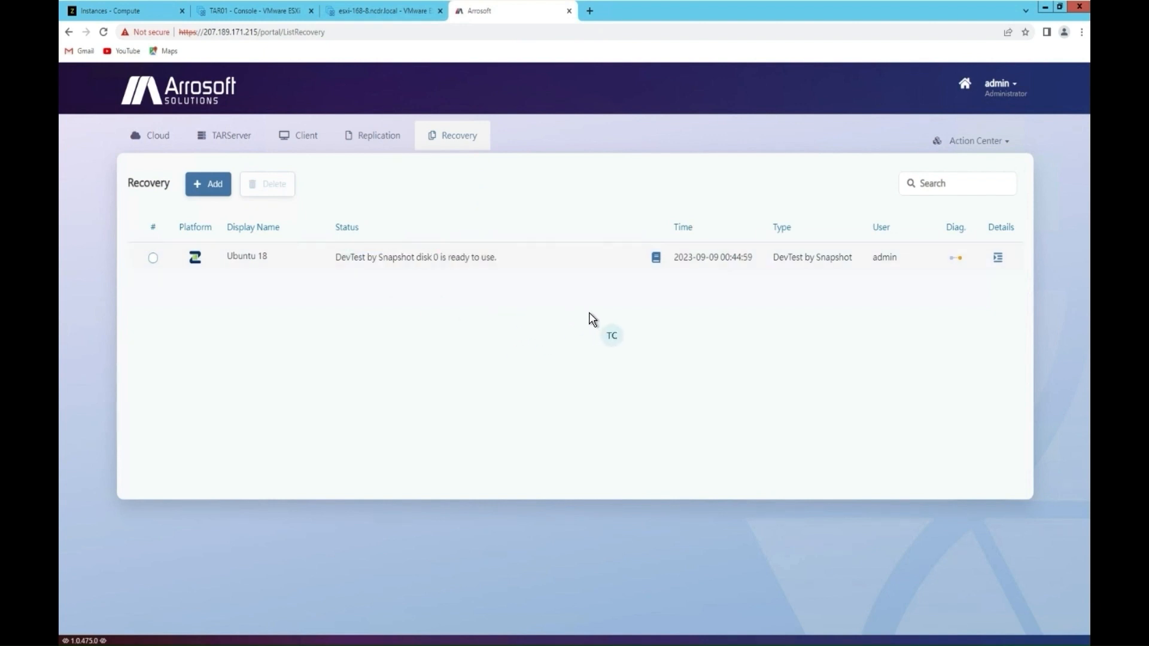
{"action": "left_click", "coordinate": [657, 258]}
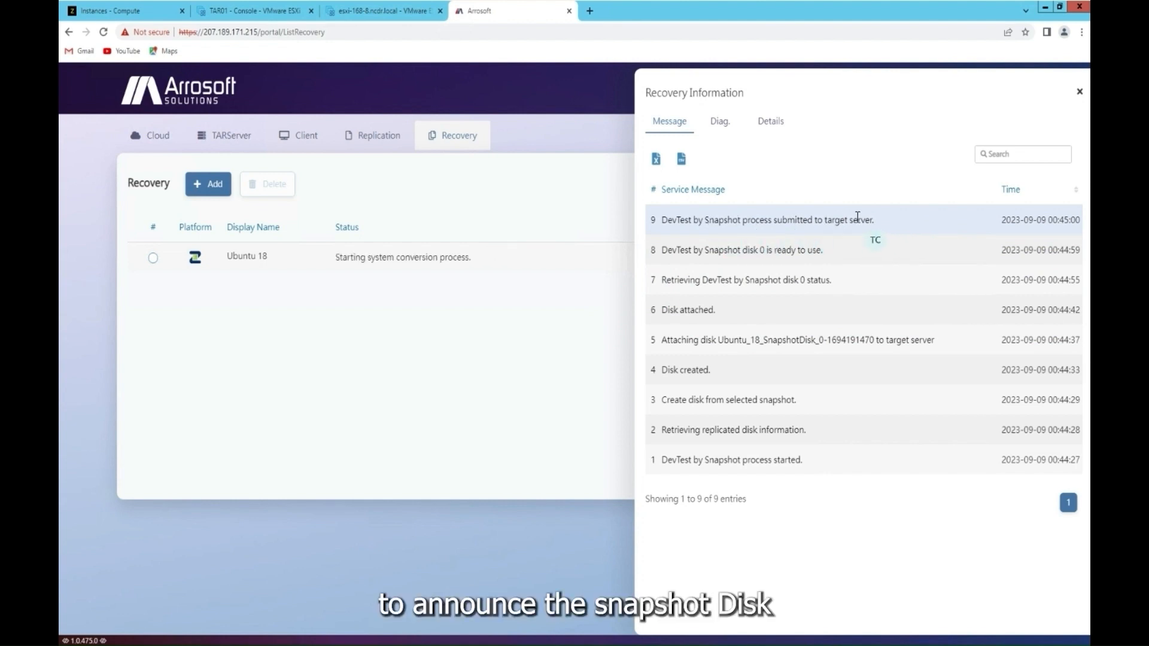
Step: Open demoTarserver6's Volumes in Zadara and select the new 25 GB Ubuntu_18_SnapshotDisk
{"action": "left_click", "coordinate": [114, 12]}
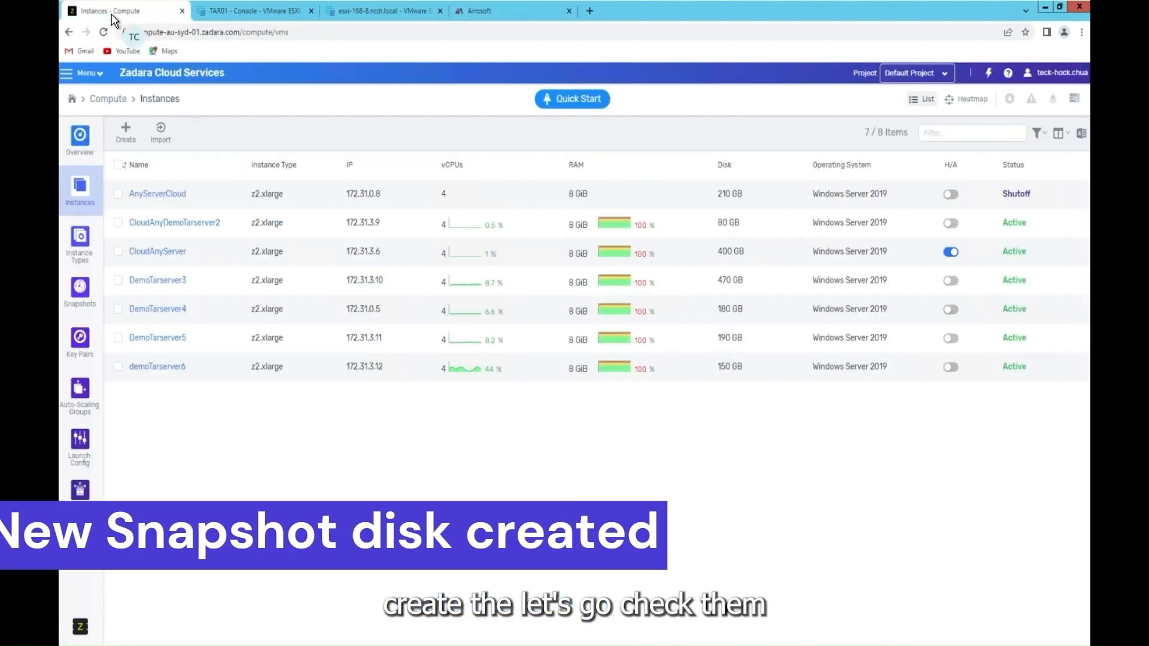
{"action": "left_click", "coordinate": [173, 371]}
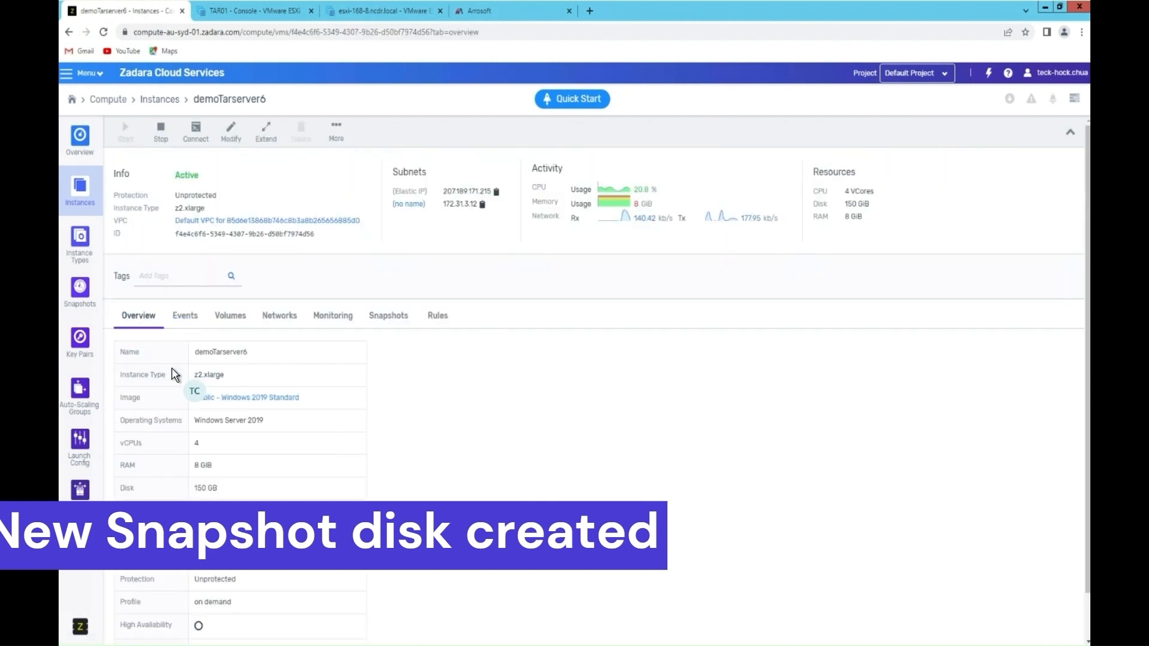
{"action": "left_click", "coordinate": [232, 317]}
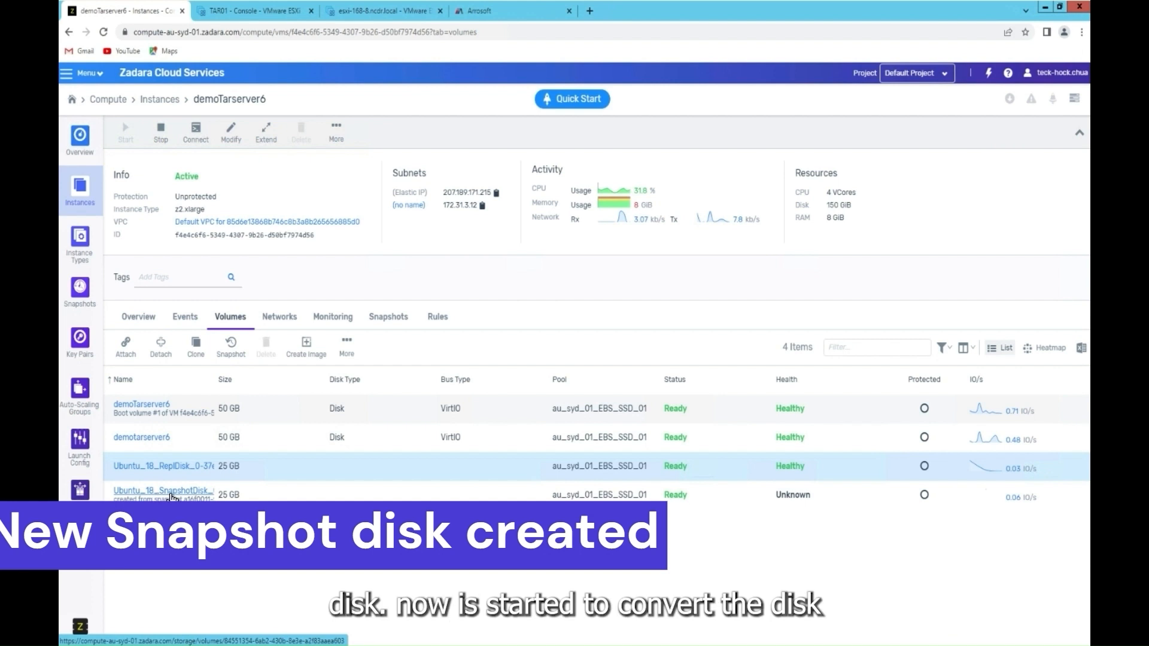
{"action": "left_click", "coordinate": [269, 501]}
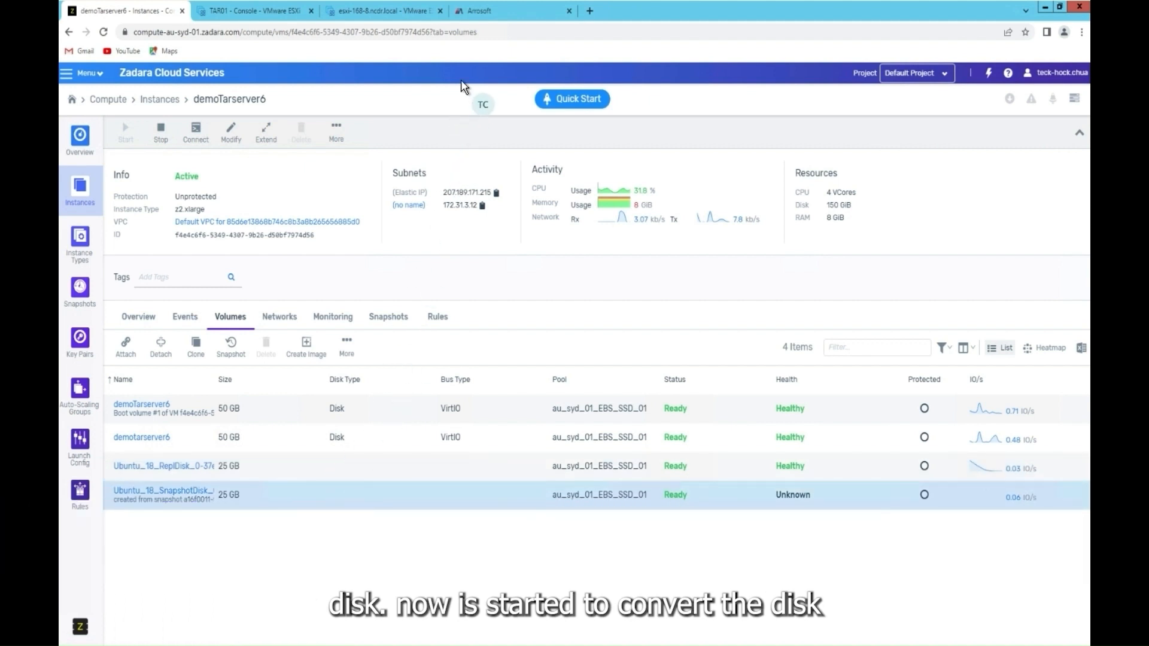
Step: Reopen the Ubuntu 18 recovery log to confirm 'Starting system conversion process', then close it
{"action": "left_click", "coordinate": [495, 23]}
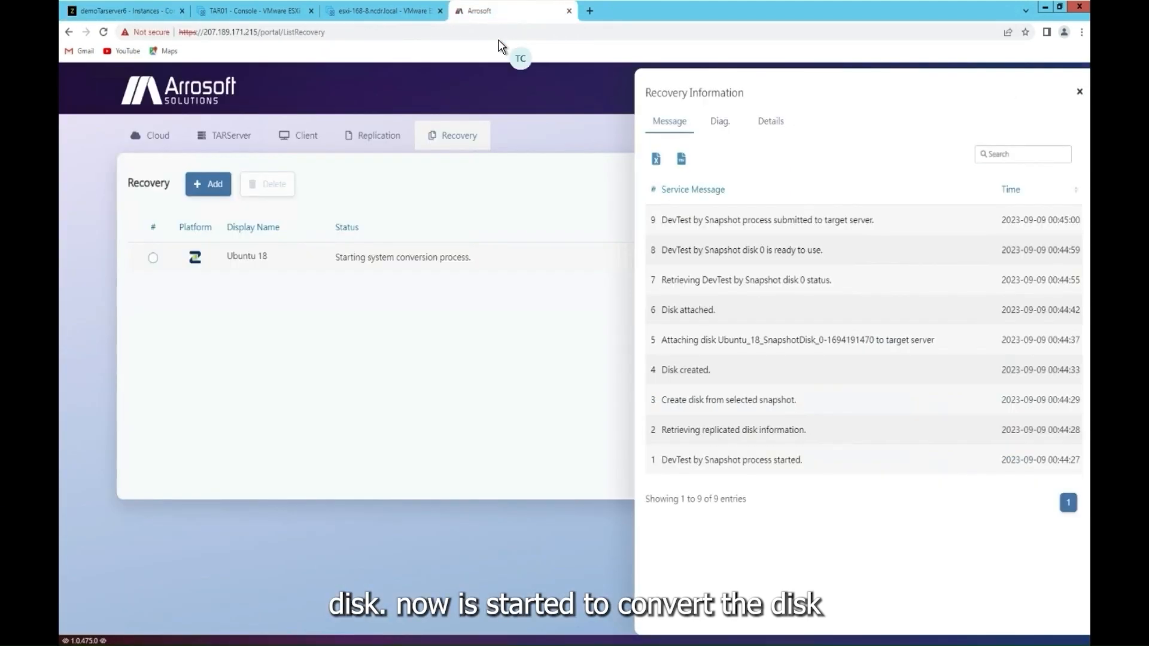
{"action": "left_click", "coordinate": [1081, 93]}
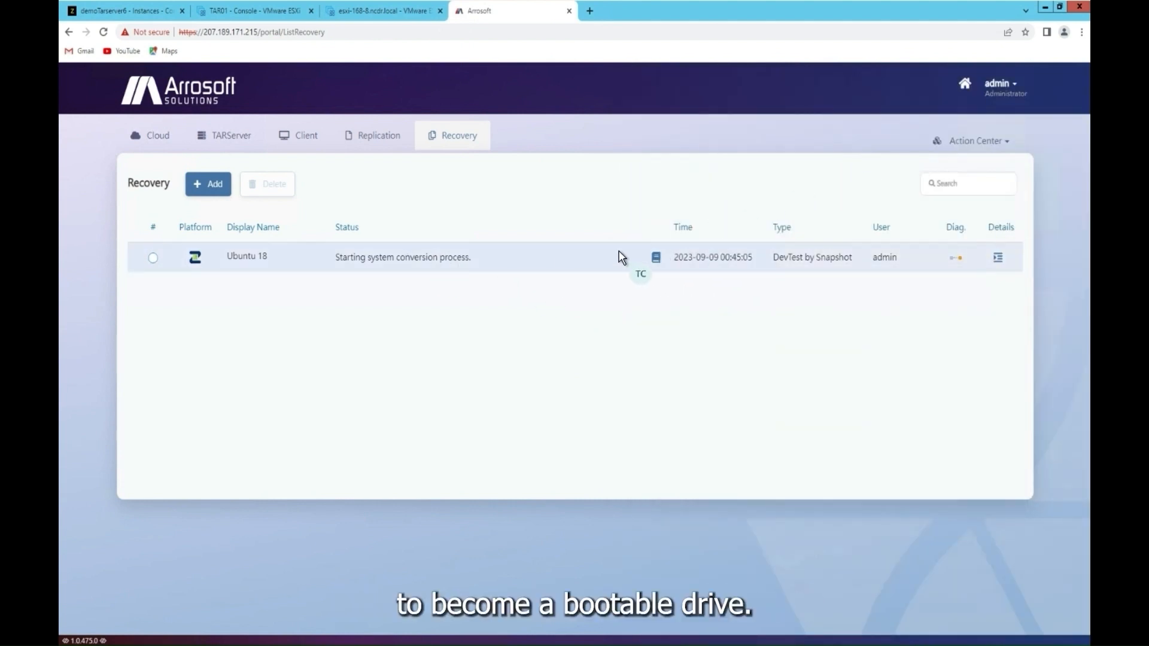
{"action": "left_click", "coordinate": [656, 258]}
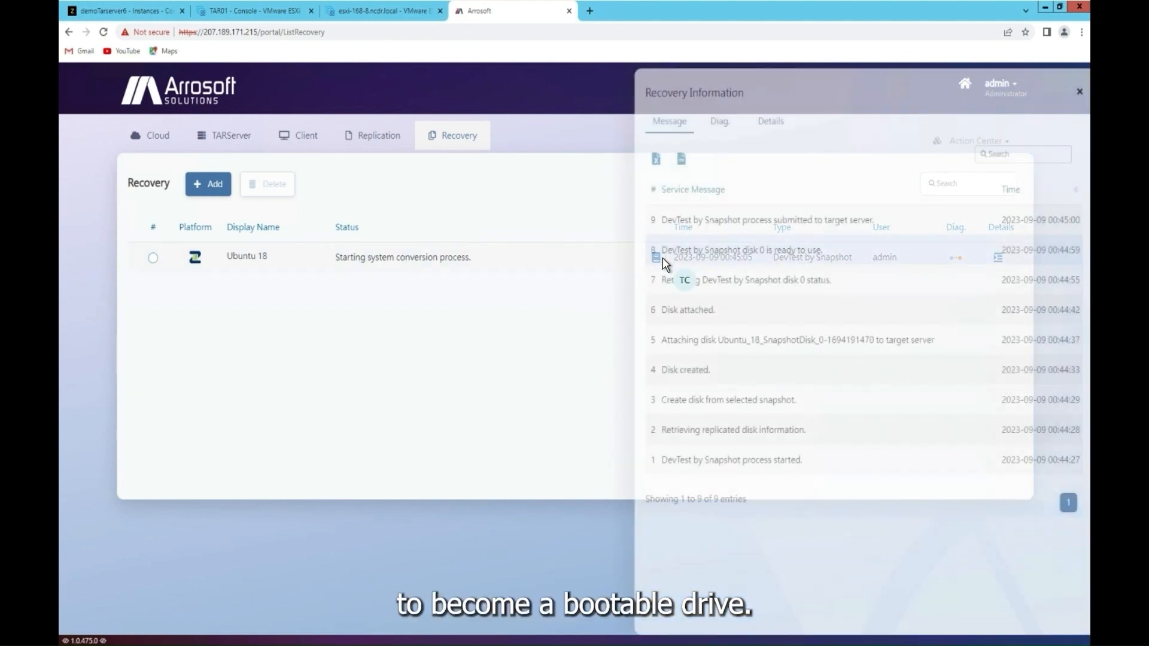
{"action": "left_click_drag", "start_coordinate": [814, 226], "coordinate": [682, 221]}
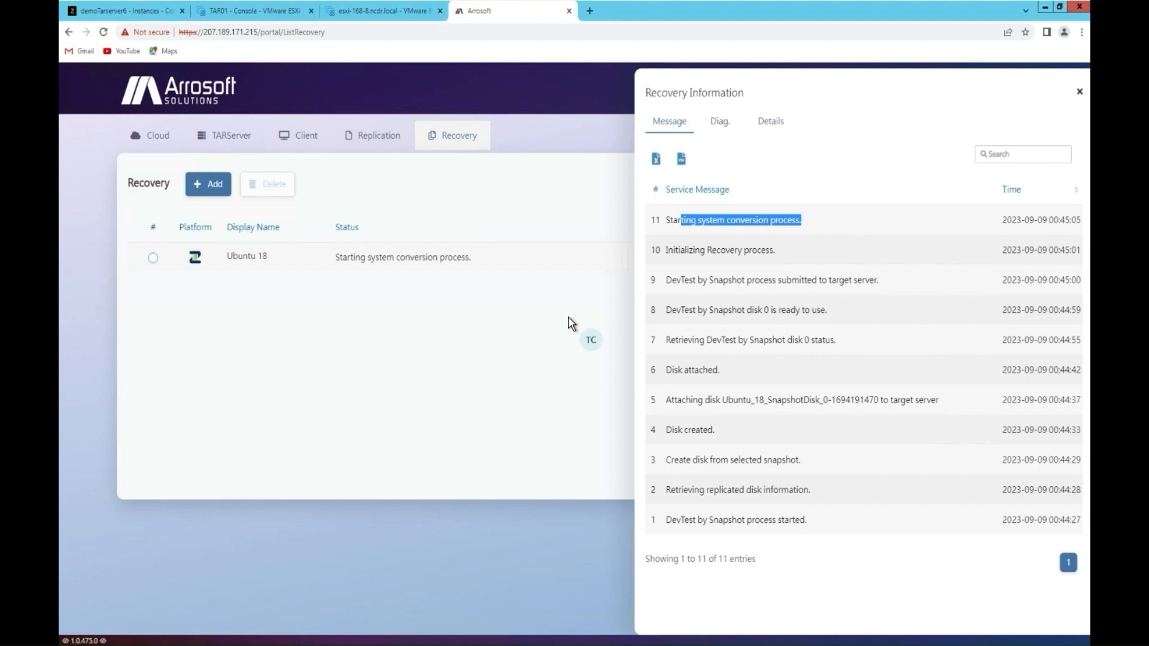
{"action": "left_click", "coordinate": [1070, 109]}
{"action": "left_click", "coordinate": [1079, 91]}
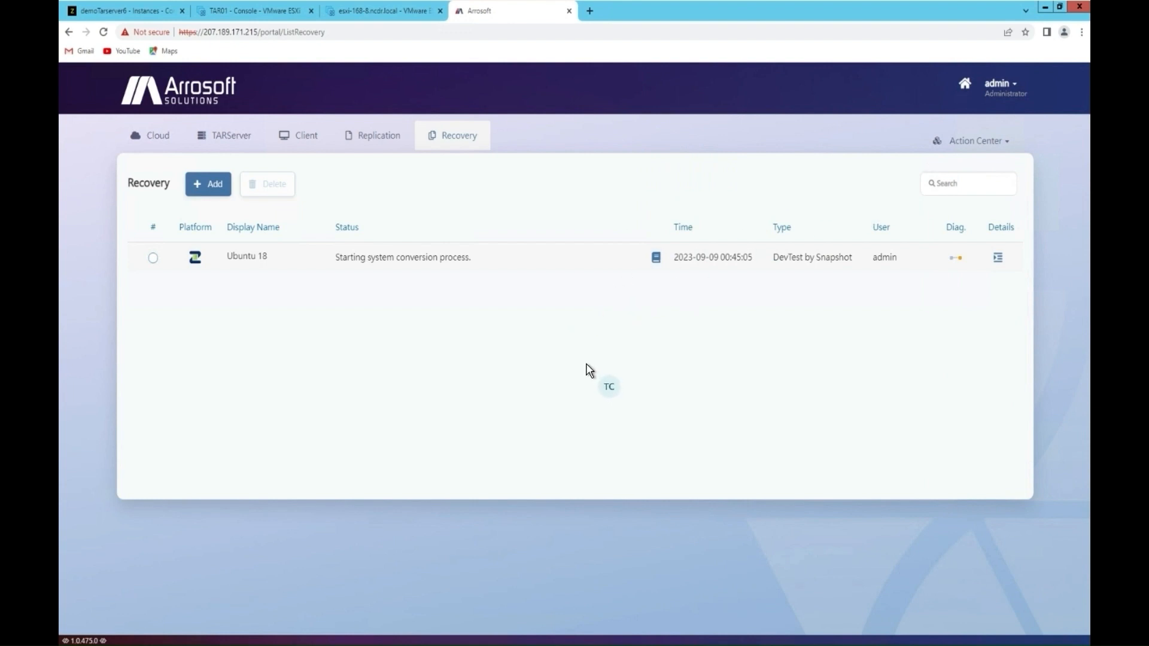
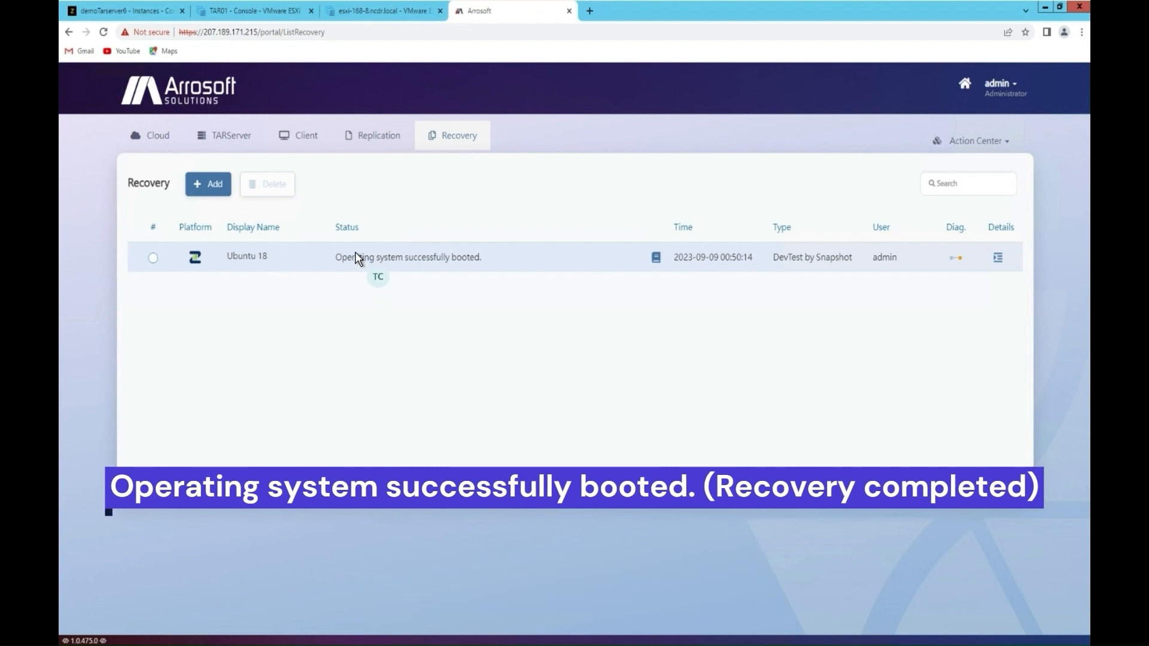
Step: With Ubuntu 18 reported as successfully booted, switch to the Zadara demoTarserver6 page
{"action": "left_click", "coordinate": [148, 19]}
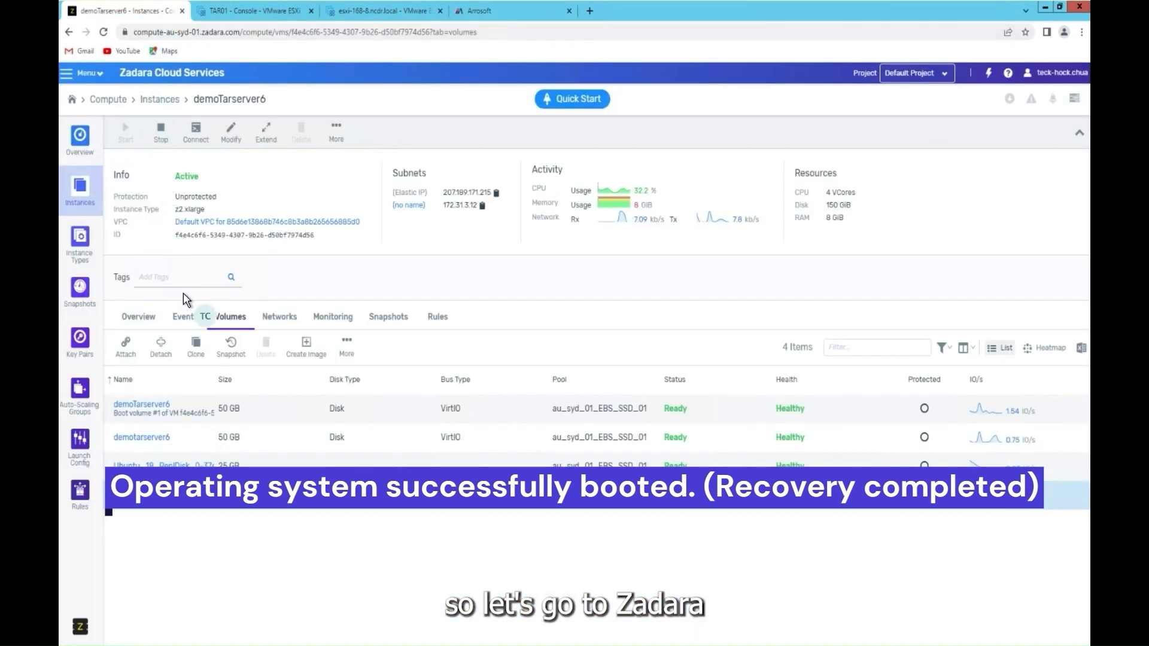
Step: Review demoTarserver6's events and attached volumes and select the Ubuntu 18 replica disk
{"action": "left_click", "coordinate": [185, 317]}
{"action": "left_click", "coordinate": [230, 317]}
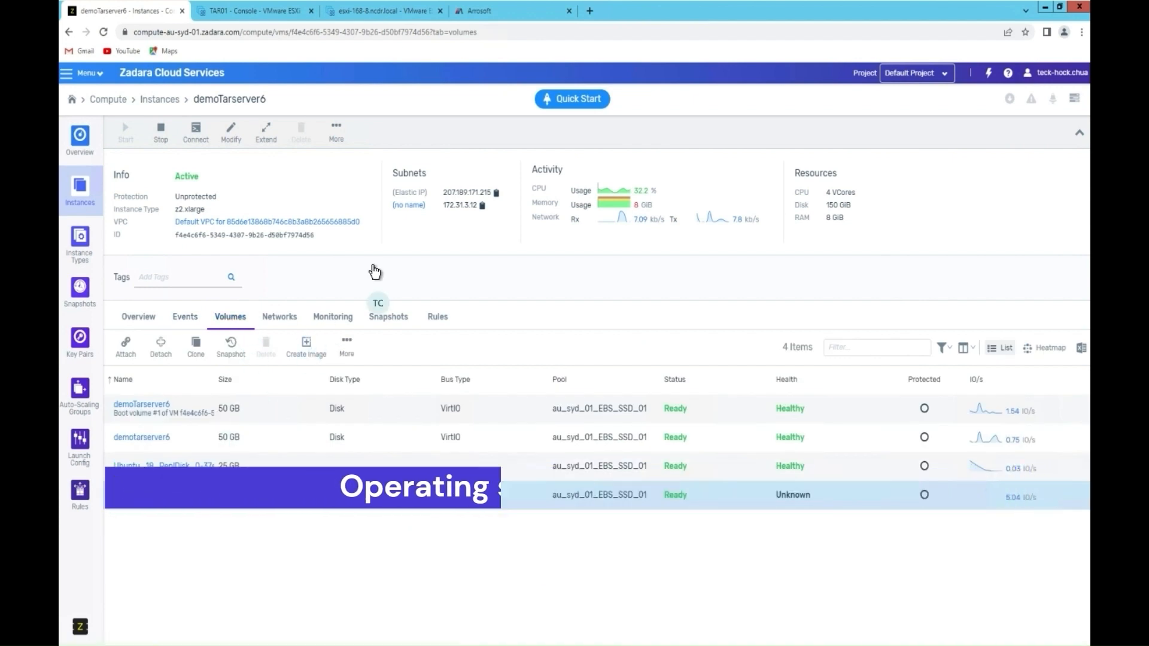
{"action": "left_click", "coordinate": [79, 141]}
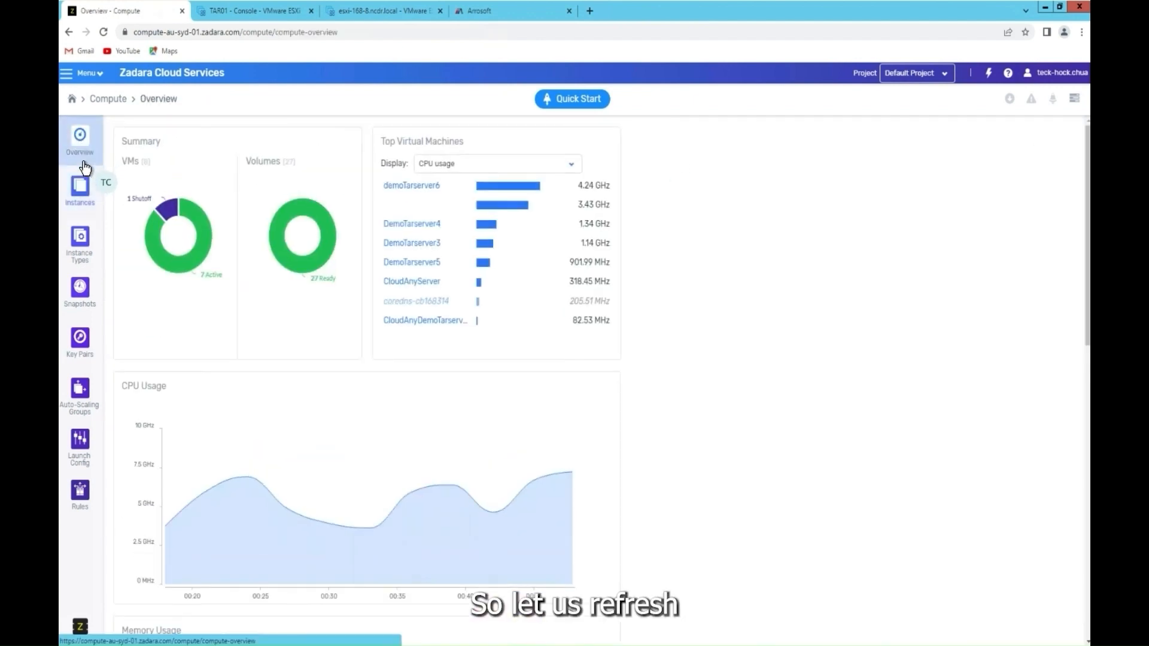
{"action": "left_click", "coordinate": [80, 191]}
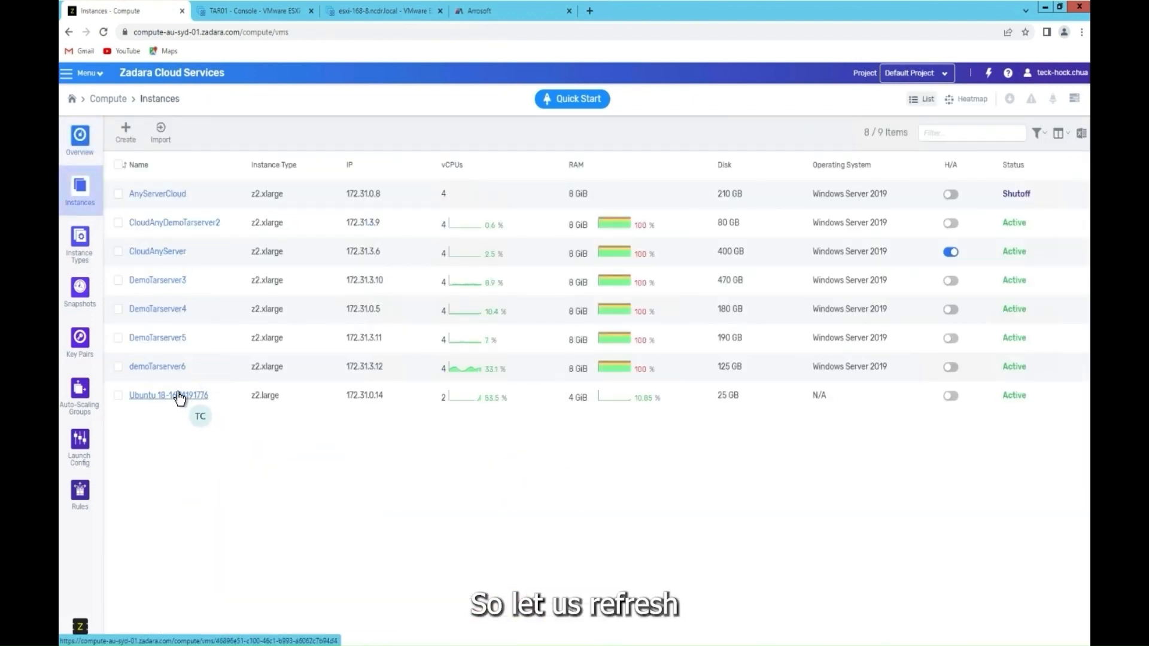
{"action": "left_click", "coordinate": [172, 373]}
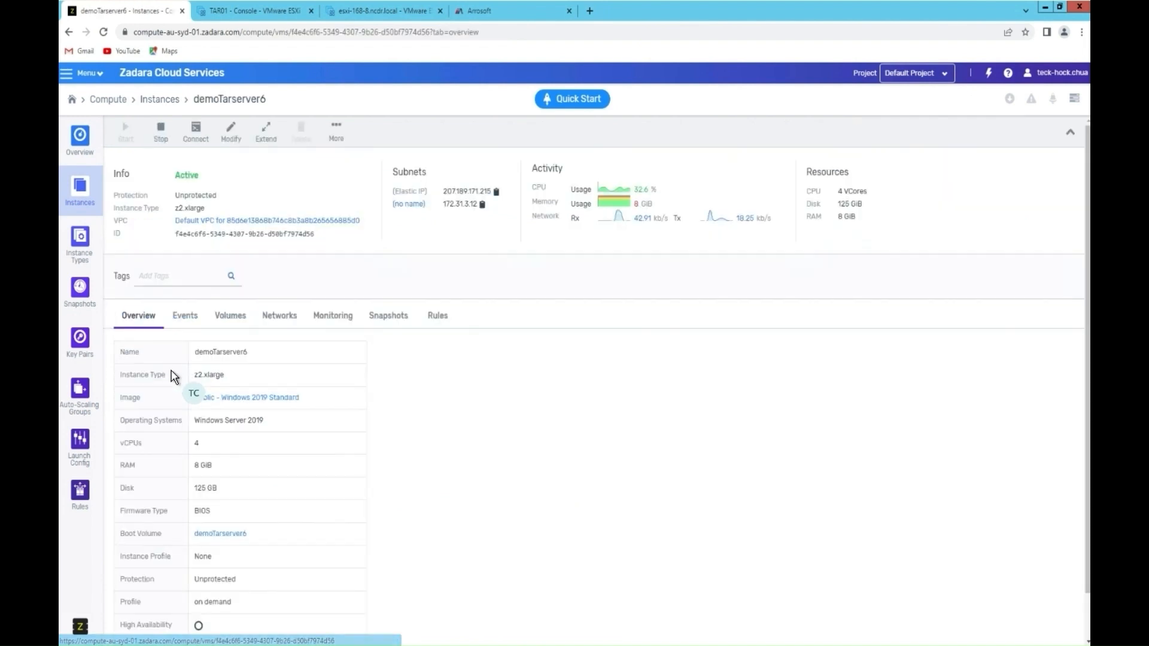
{"action": "left_click", "coordinate": [231, 316]}
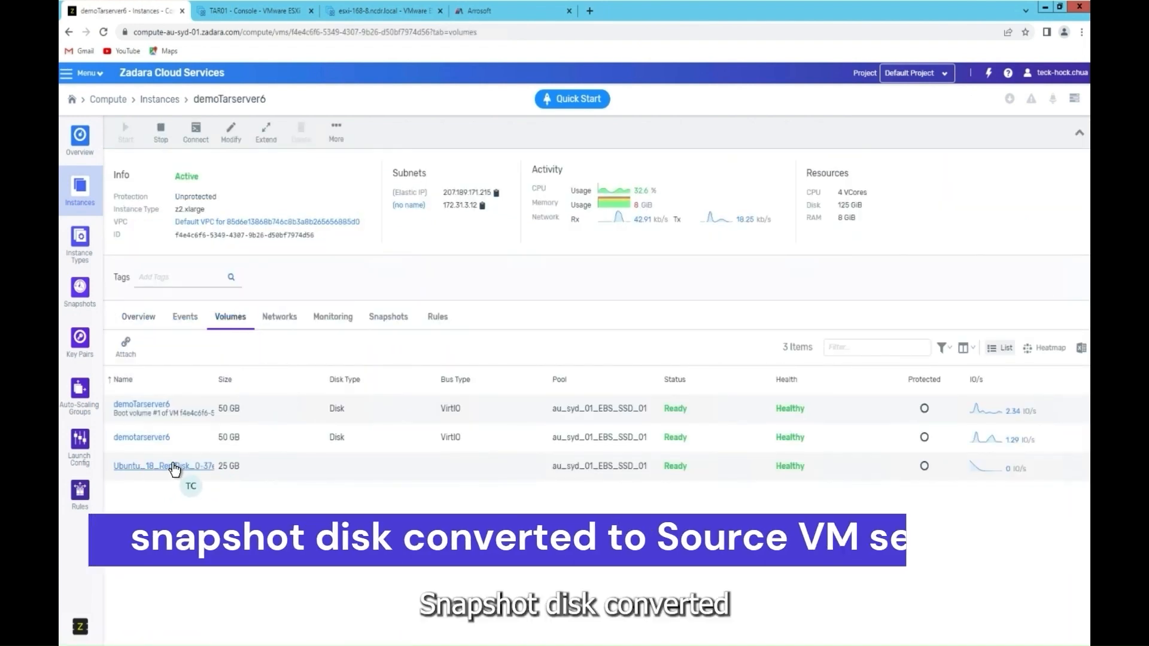
{"action": "left_click_drag", "start_coordinate": [336, 466], "coordinate": [109, 465]}
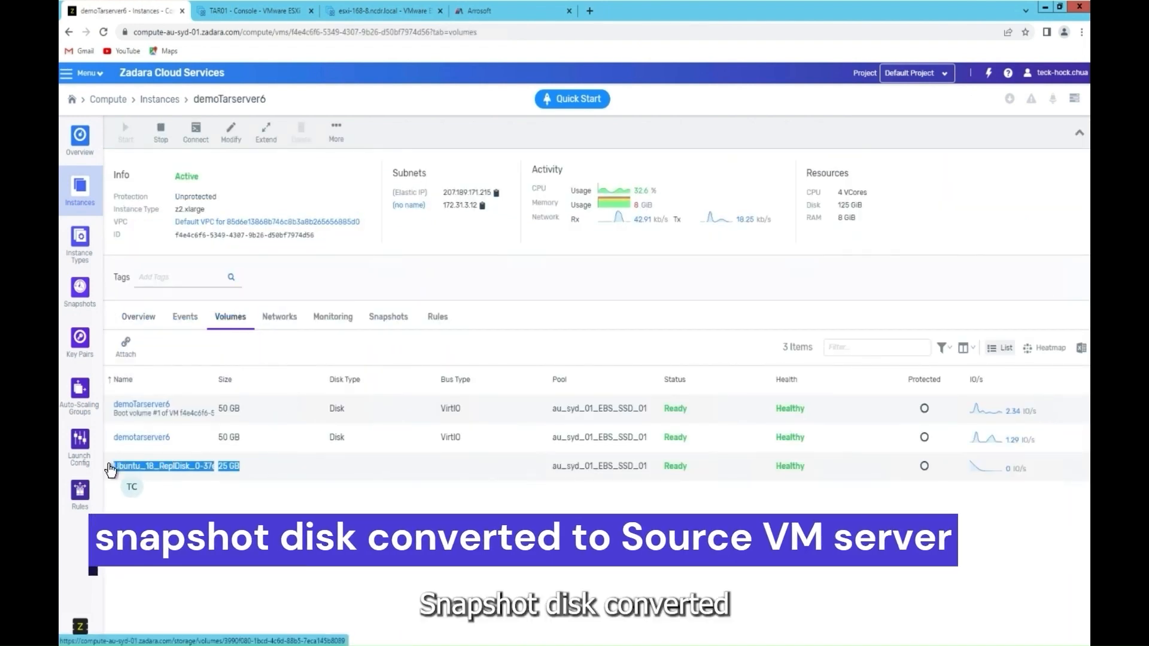
{"action": "left_click", "coordinate": [345, 476]}
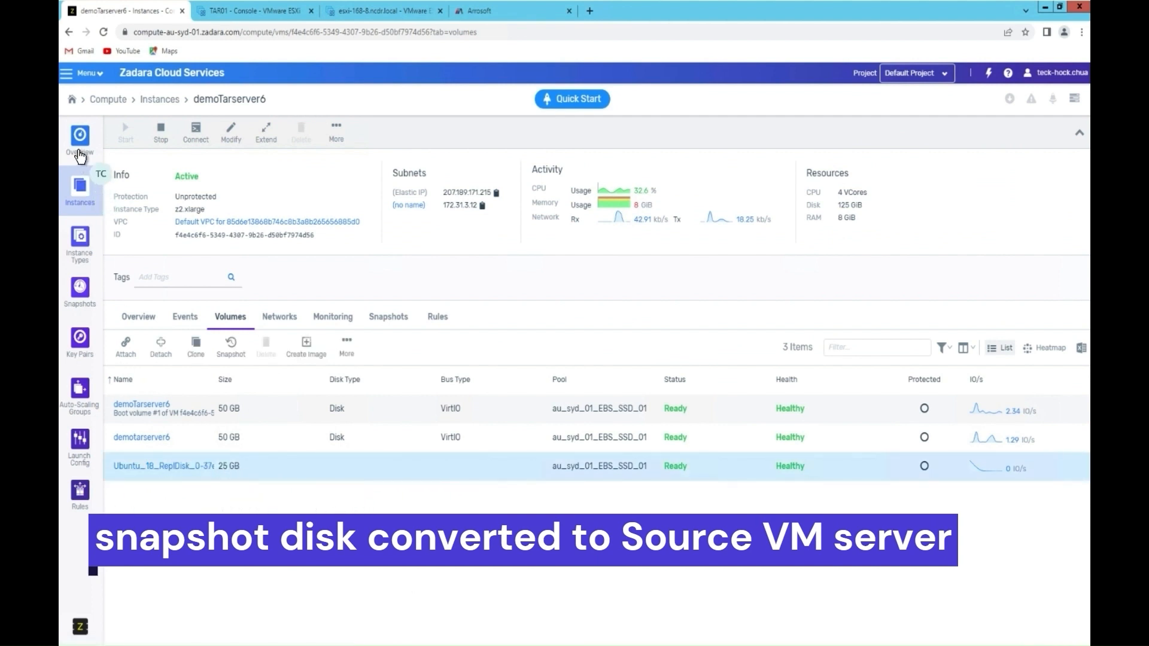
{"action": "left_click", "coordinate": [78, 191]}
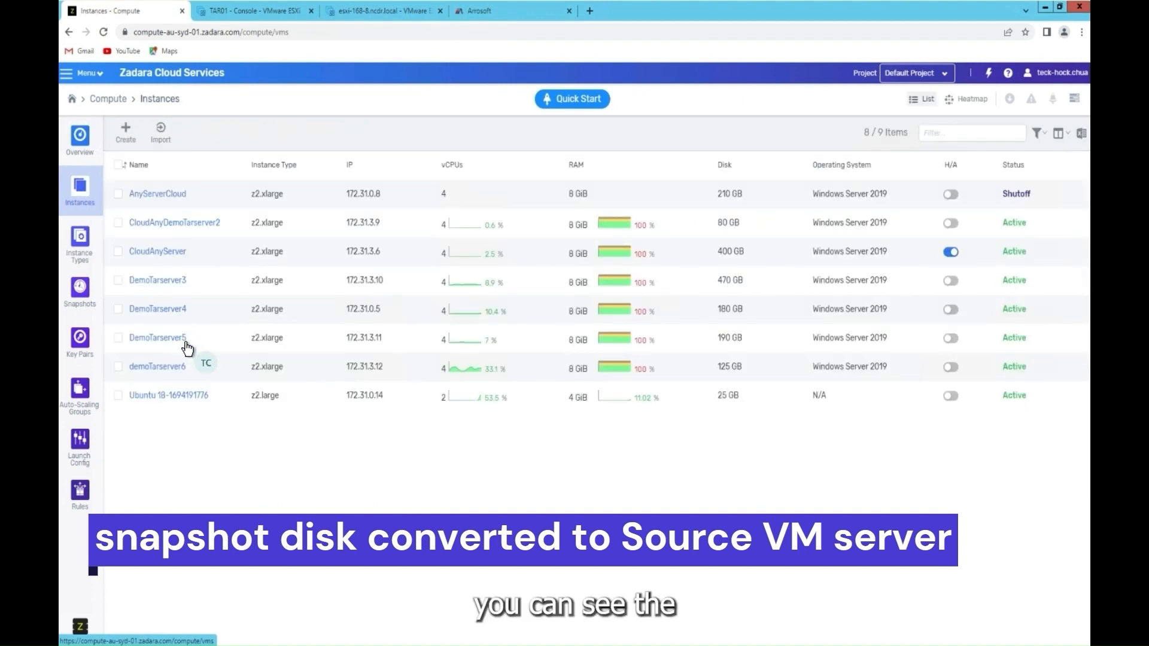
{"action": "left_click_drag", "start_coordinate": [211, 397], "coordinate": [310, 410]}
{"action": "left_click", "coordinate": [310, 407]}
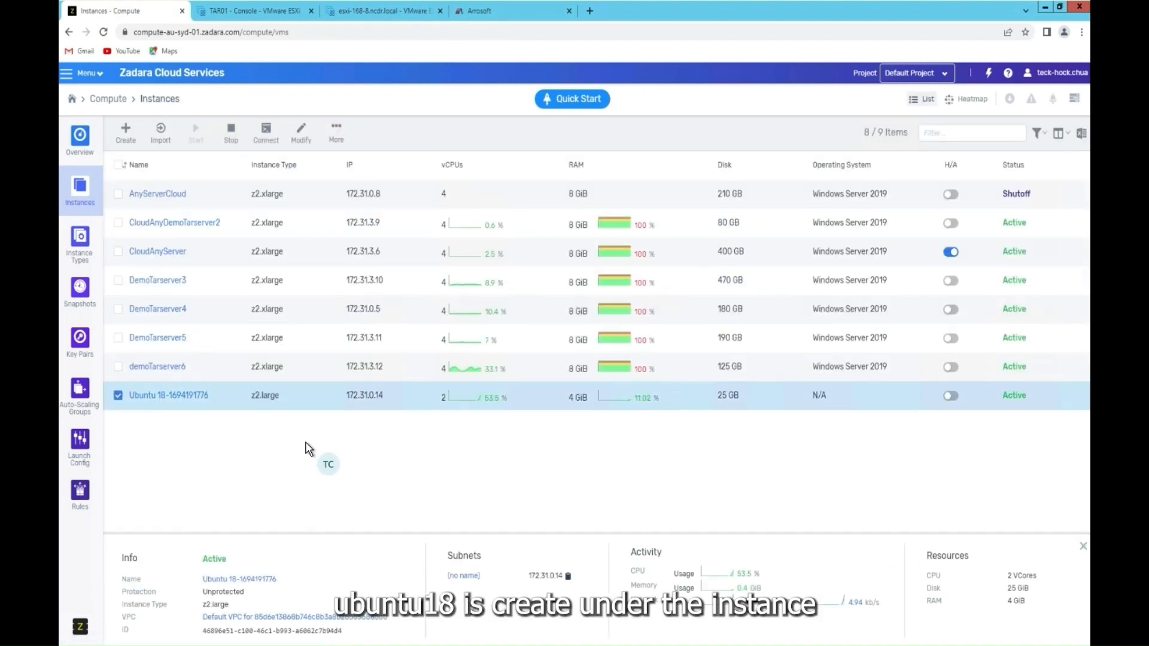
{"action": "left_click", "coordinate": [155, 397]}
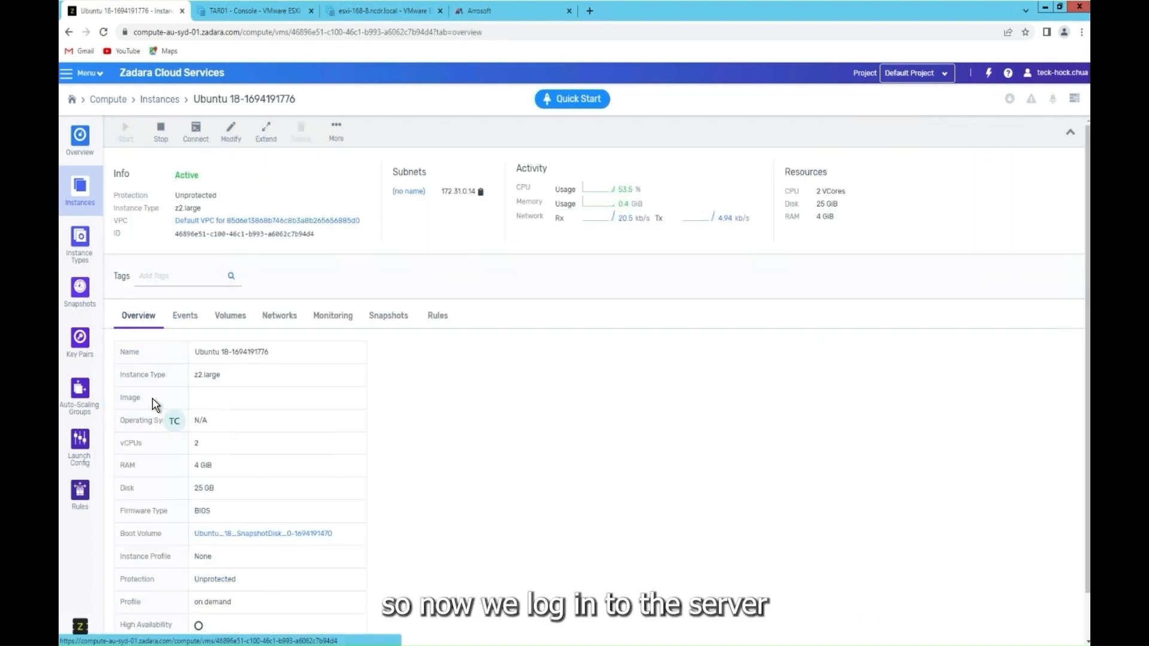
{"action": "left_click", "coordinate": [195, 145]}
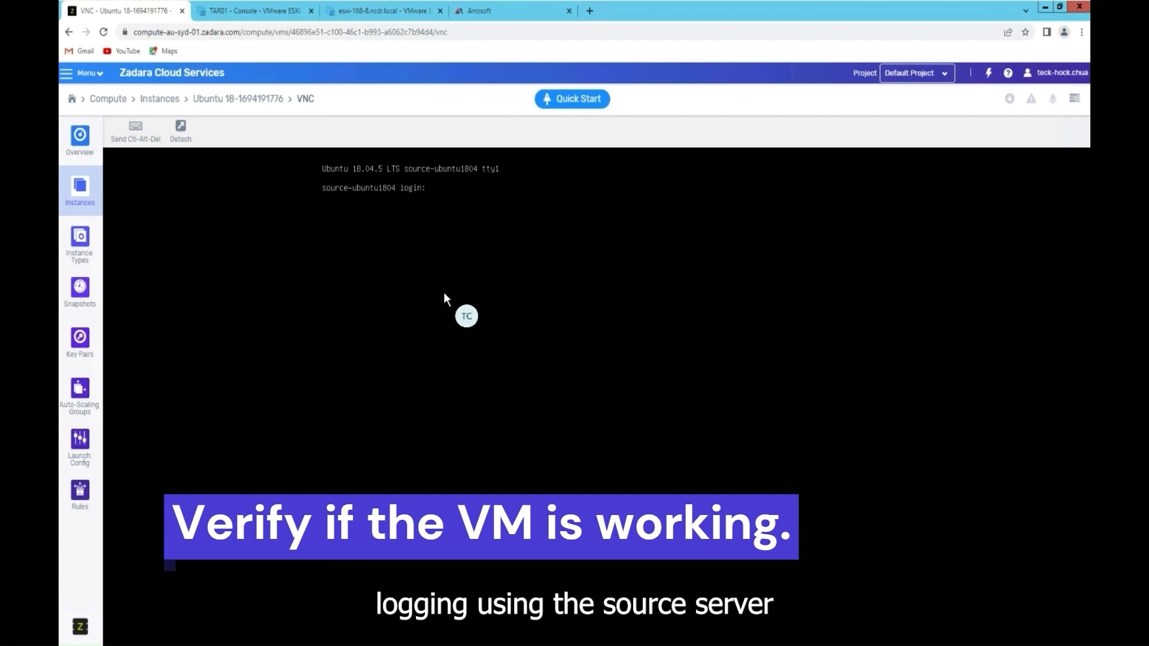
Step: Log in to the recovered VM's console as root with the account password
{"action": "type", "text": "root"}
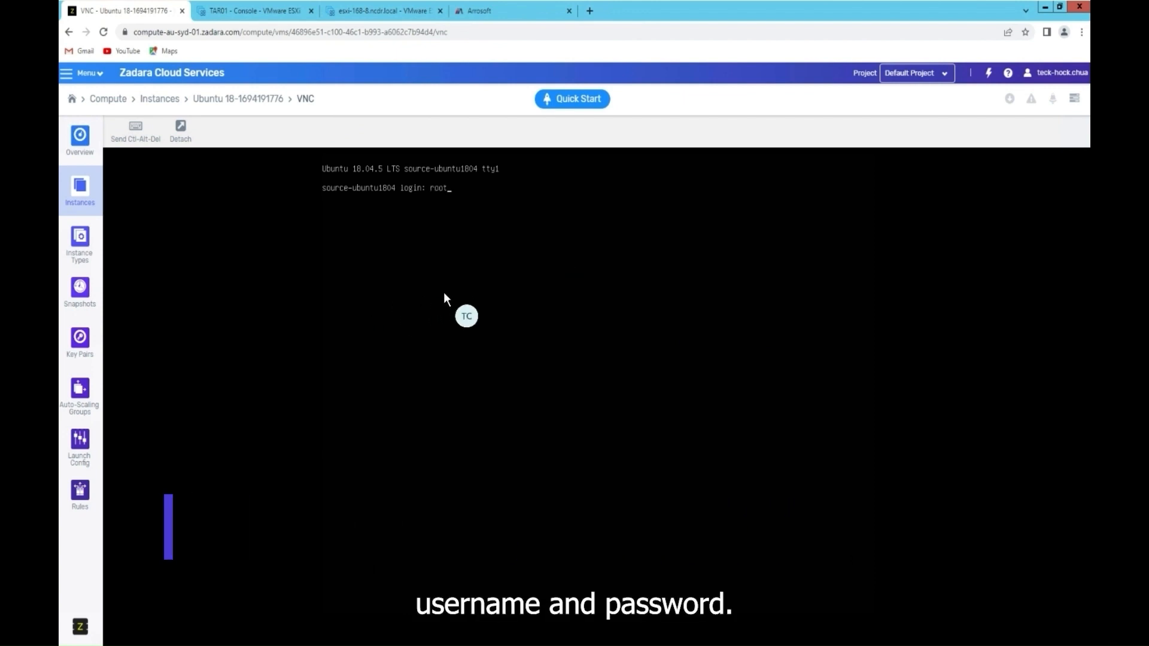
{"action": "key", "text": "Return"}
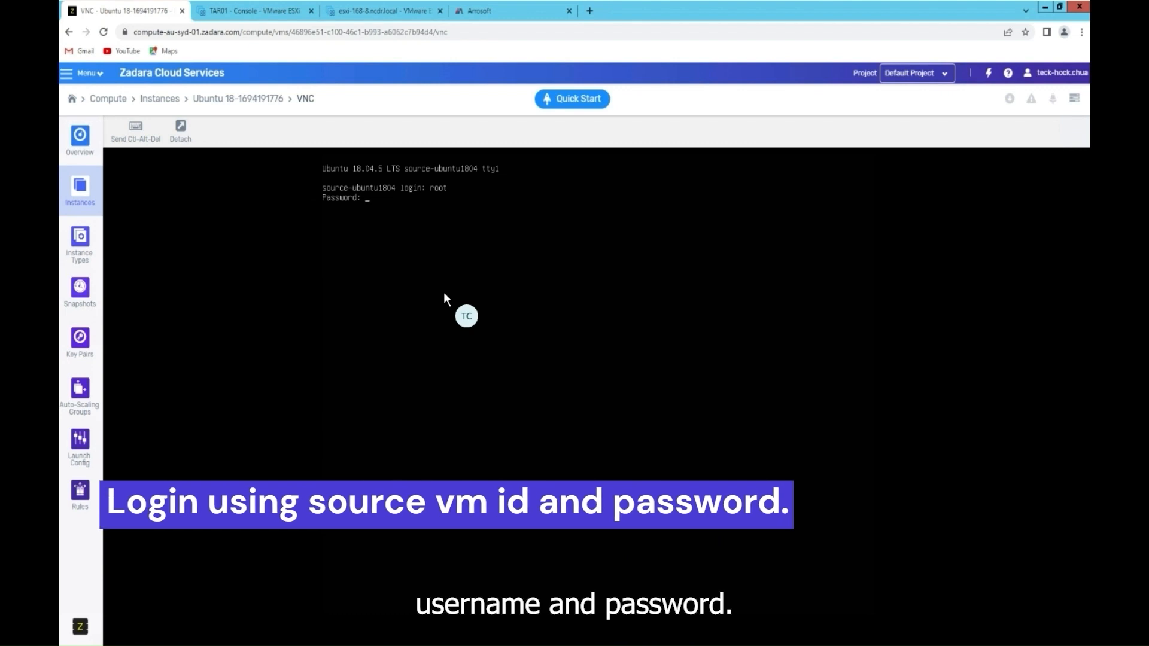
{"action": "key", "text": "Return"}
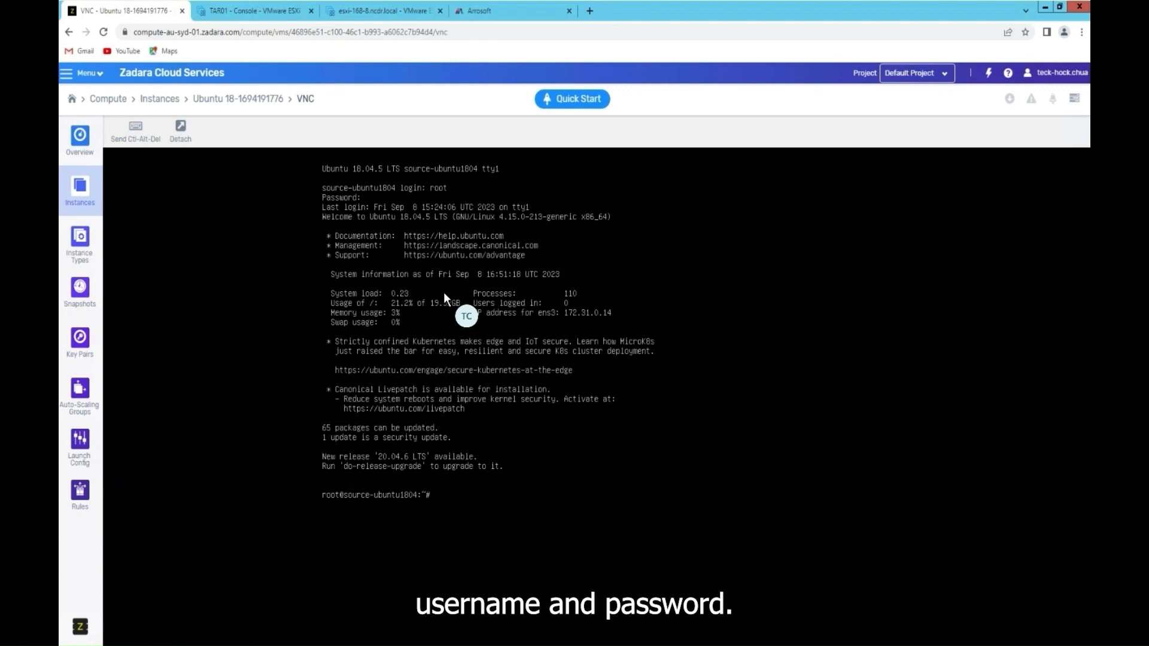
{"action": "key", "text": "Return"}
{"action": "key", "text": "Return"}
{"action": "key", "text": "Return"}
{"action": "key", "text": "Return"}
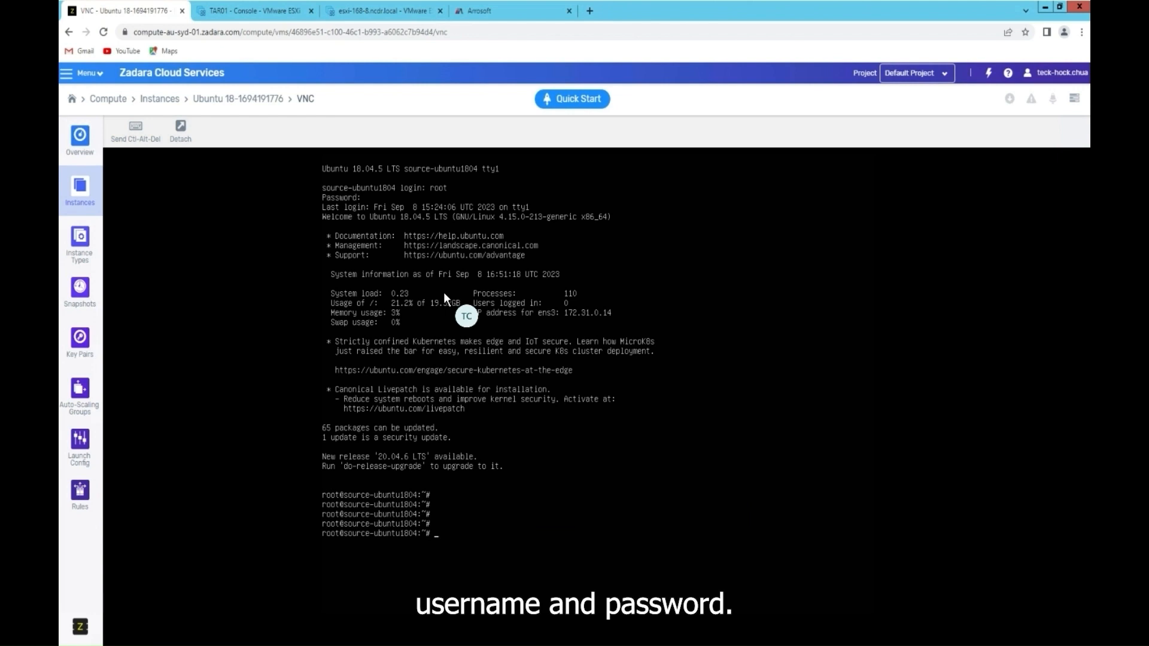
{"action": "key", "text": "Return"}
{"action": "key", "text": "Return"}
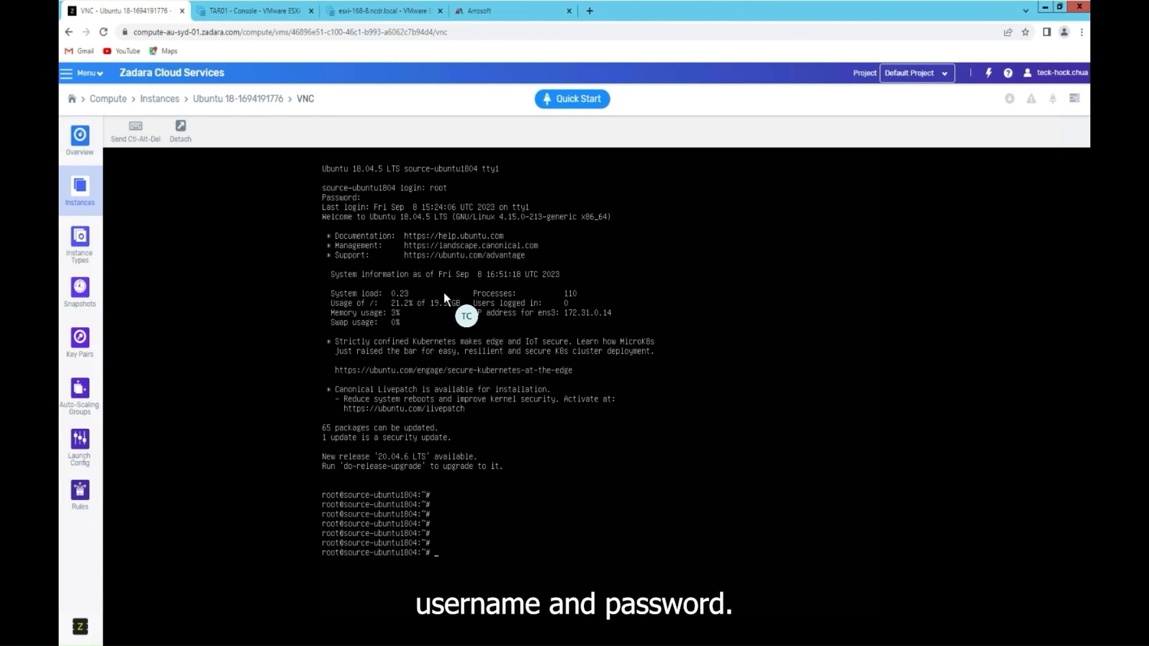
Step: Run df -h to show mounted filesystems, then return to the Arrosoft recovery list
{"action": "type", "text": "df -h"}
{"action": "key", "text": "Return"}
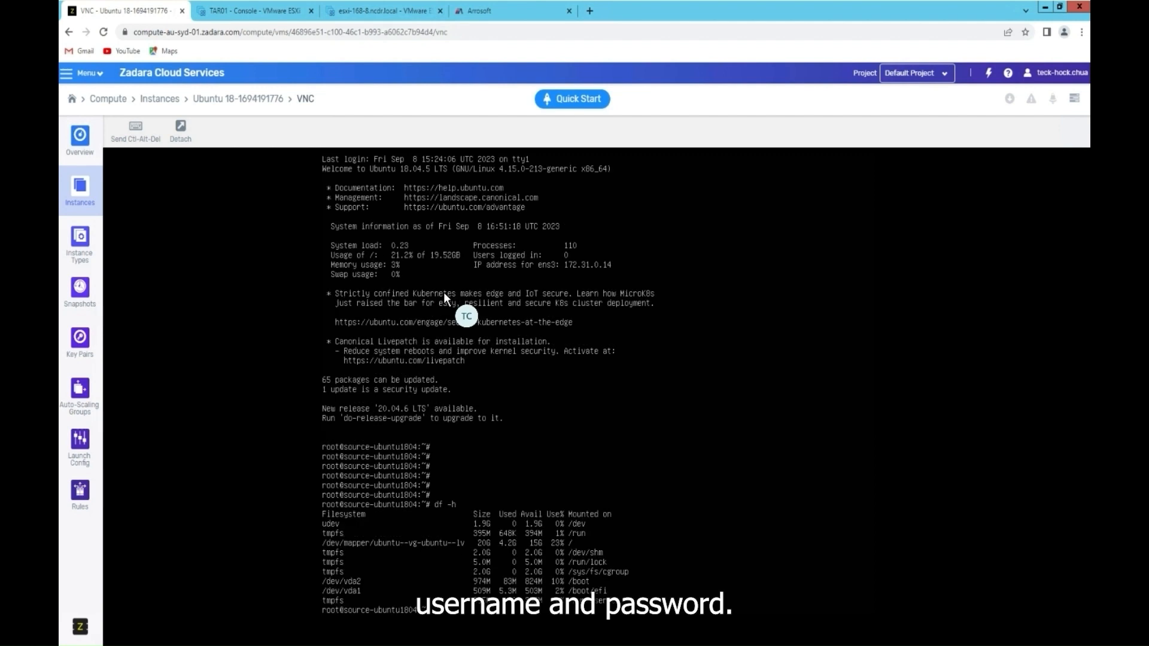
{"action": "key", "text": "Return"}
{"action": "key", "text": "Return"}
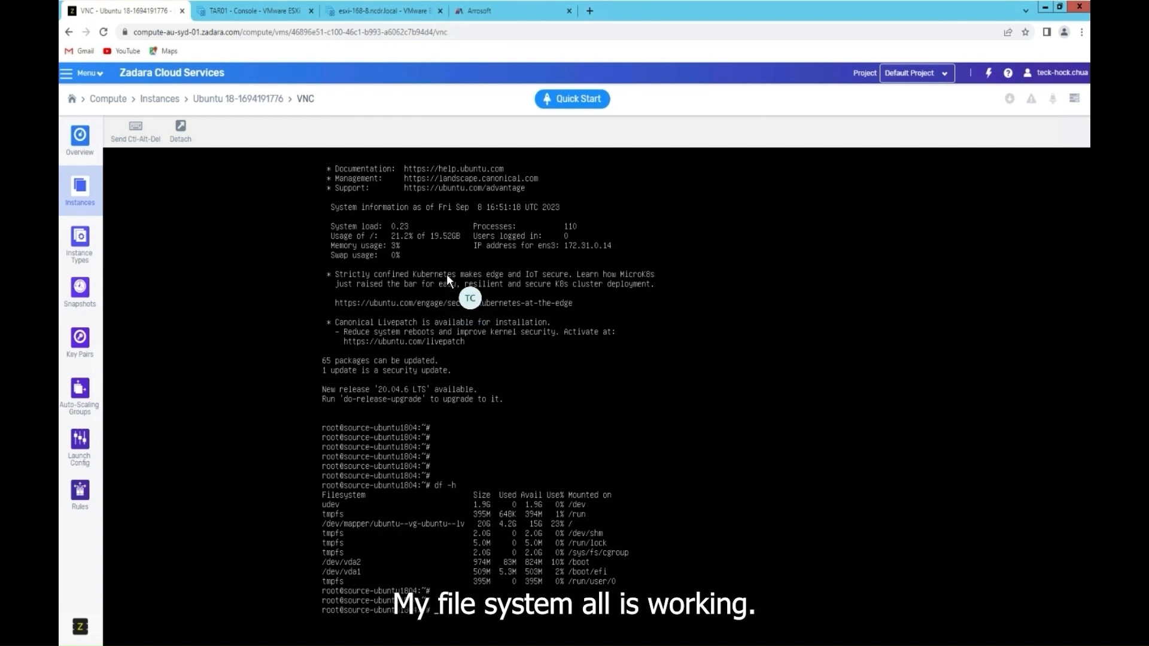
{"action": "left_click", "coordinate": [497, 12]}
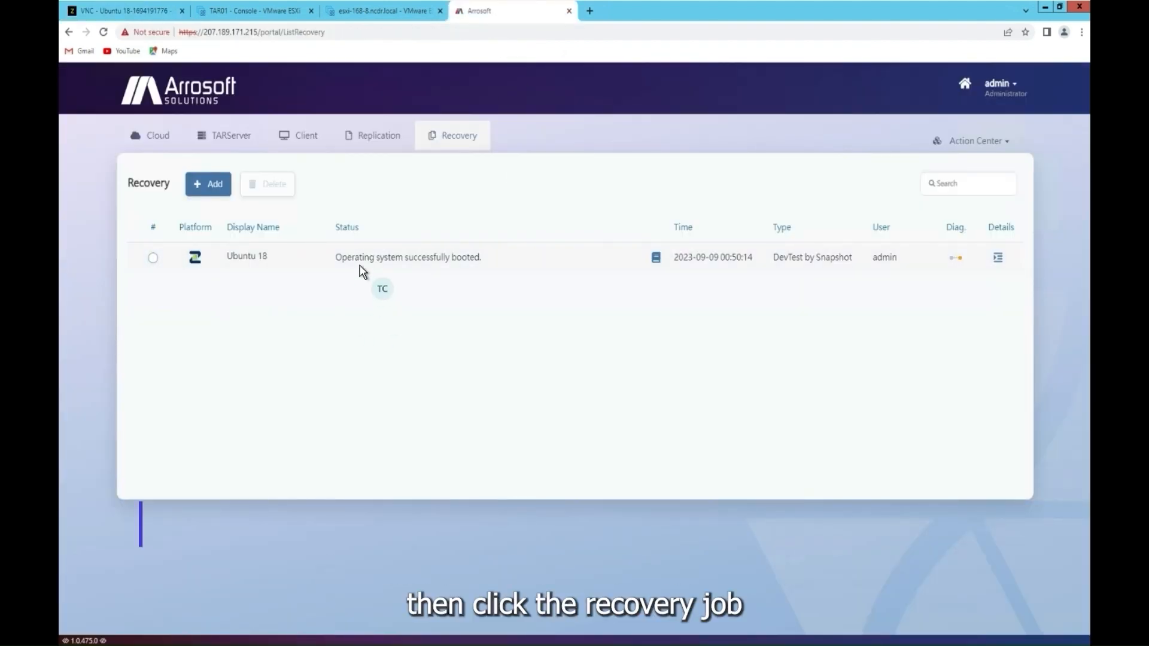
Step: Delete the Ubuntu 18 recovery job with Complete DevTest Task, then return to Zadara's VNC tab
{"action": "left_click", "coordinate": [153, 258]}
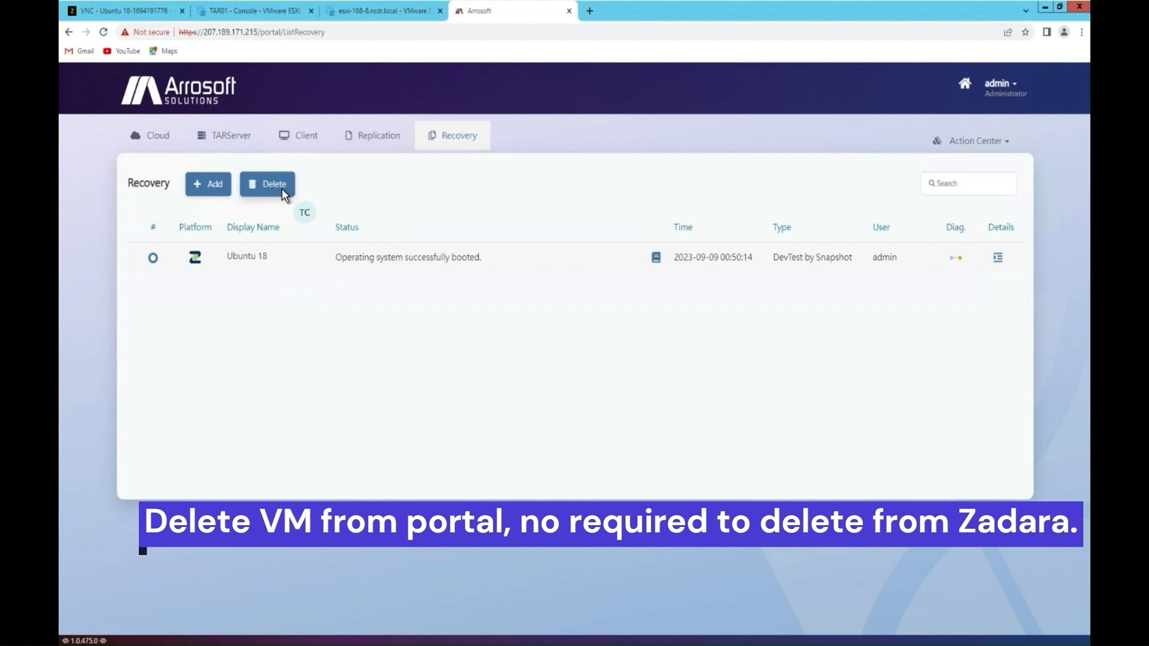
{"action": "left_click", "coordinate": [282, 190]}
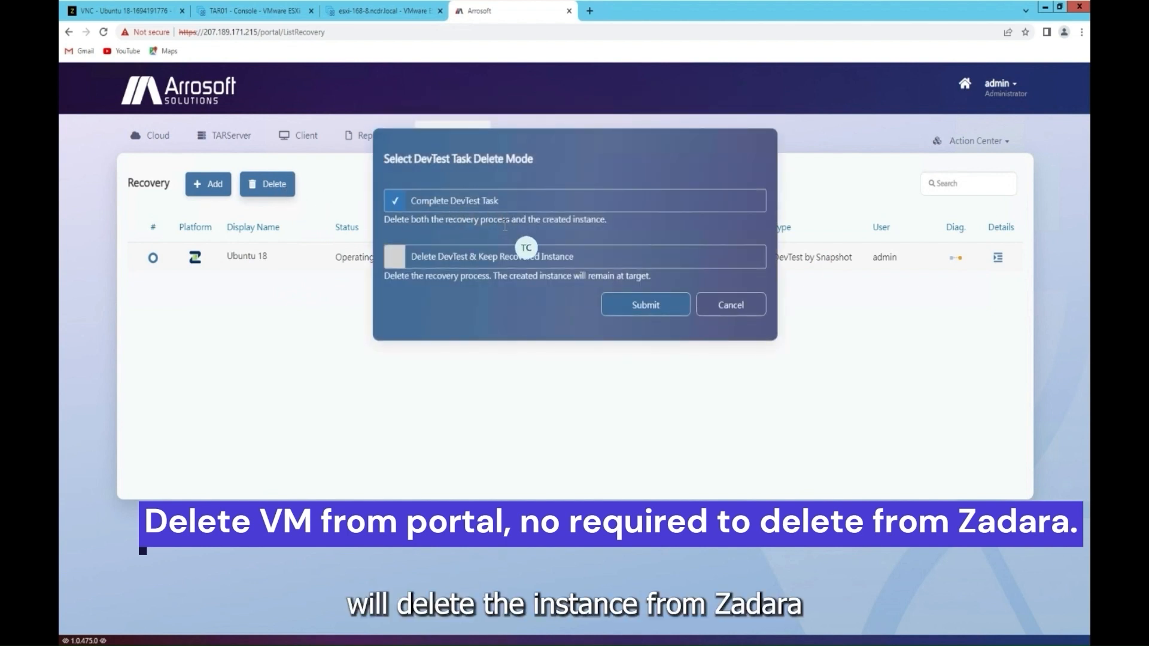
{"action": "left_click", "coordinate": [648, 305]}
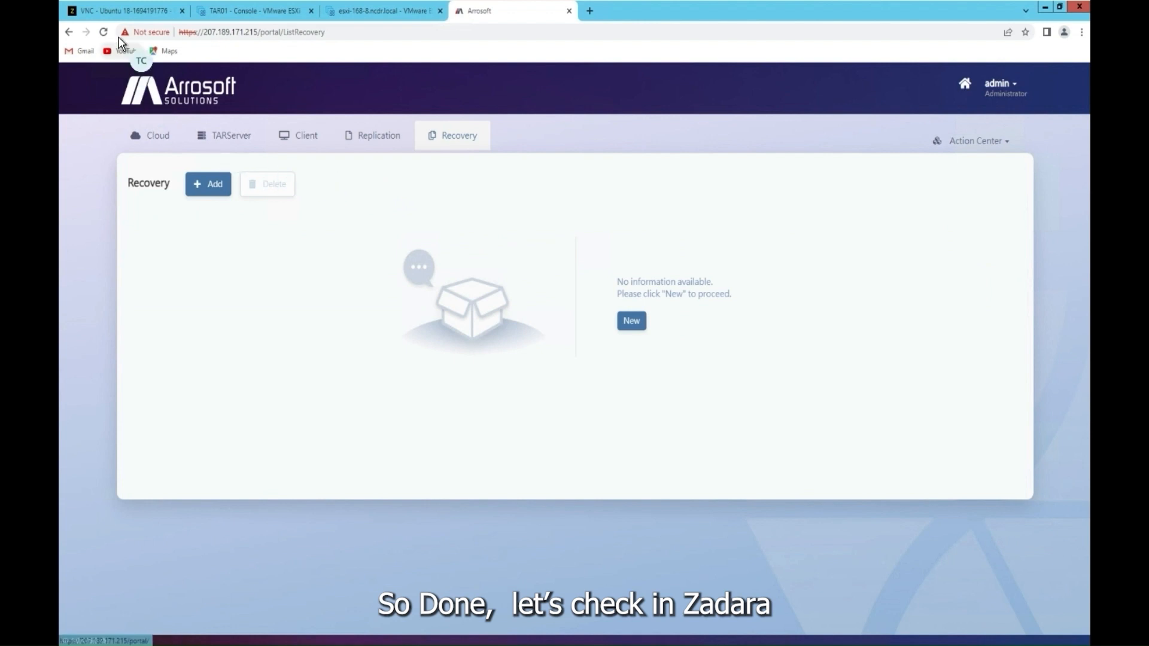
{"action": "left_click", "coordinate": [123, 9]}
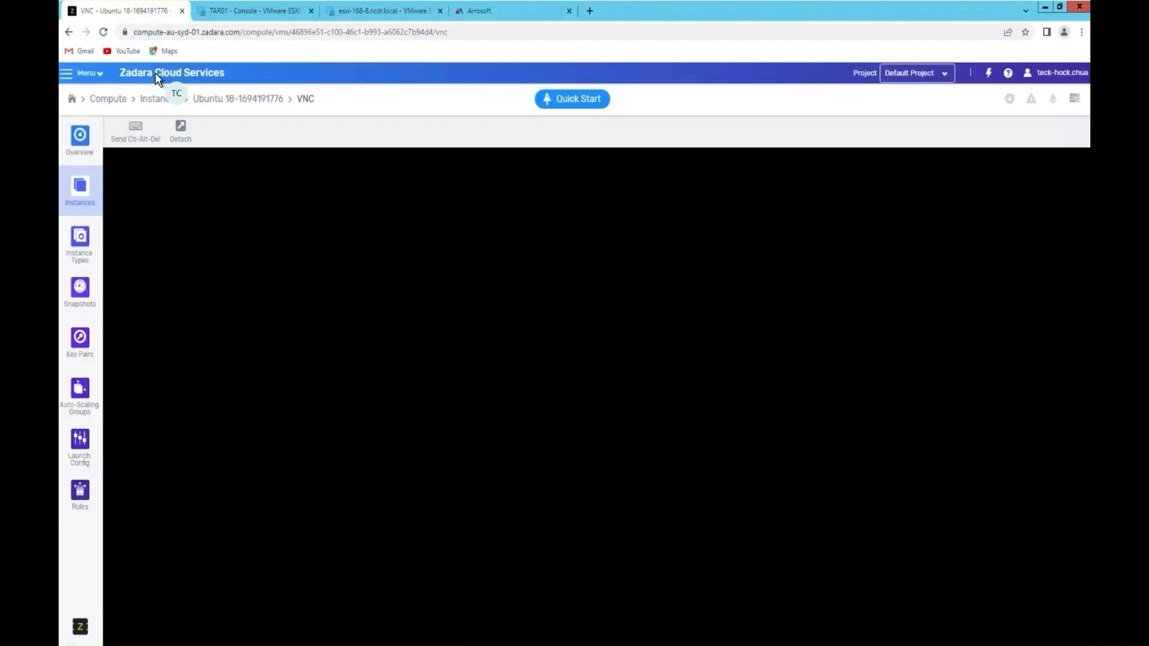
Step: Check the Zadara instances list and demoTarserver6 details, then switch to the ESXi Host Client
{"action": "left_click", "coordinate": [156, 101]}
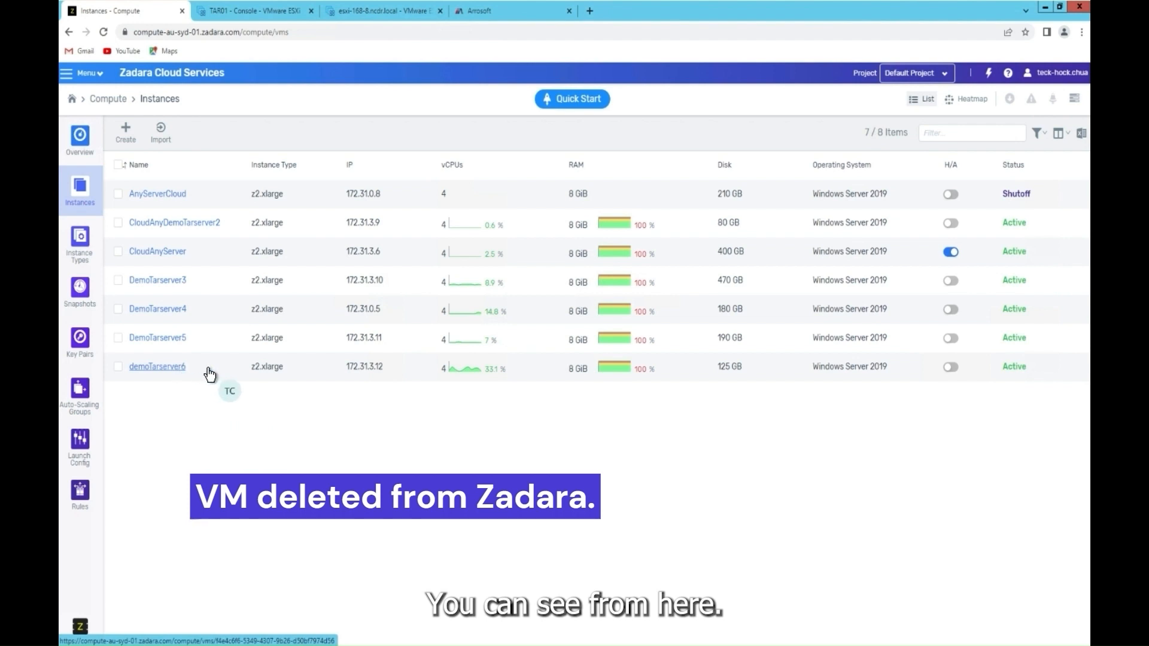
{"action": "left_click", "coordinate": [243, 375]}
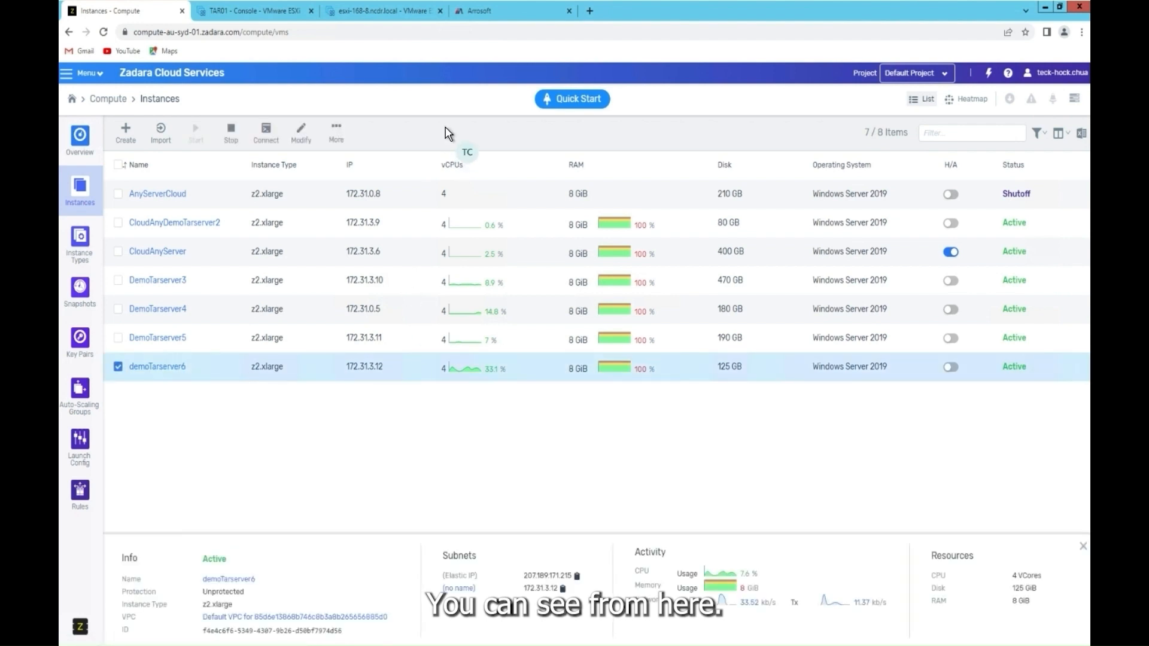
{"action": "left_click", "coordinate": [402, 18]}
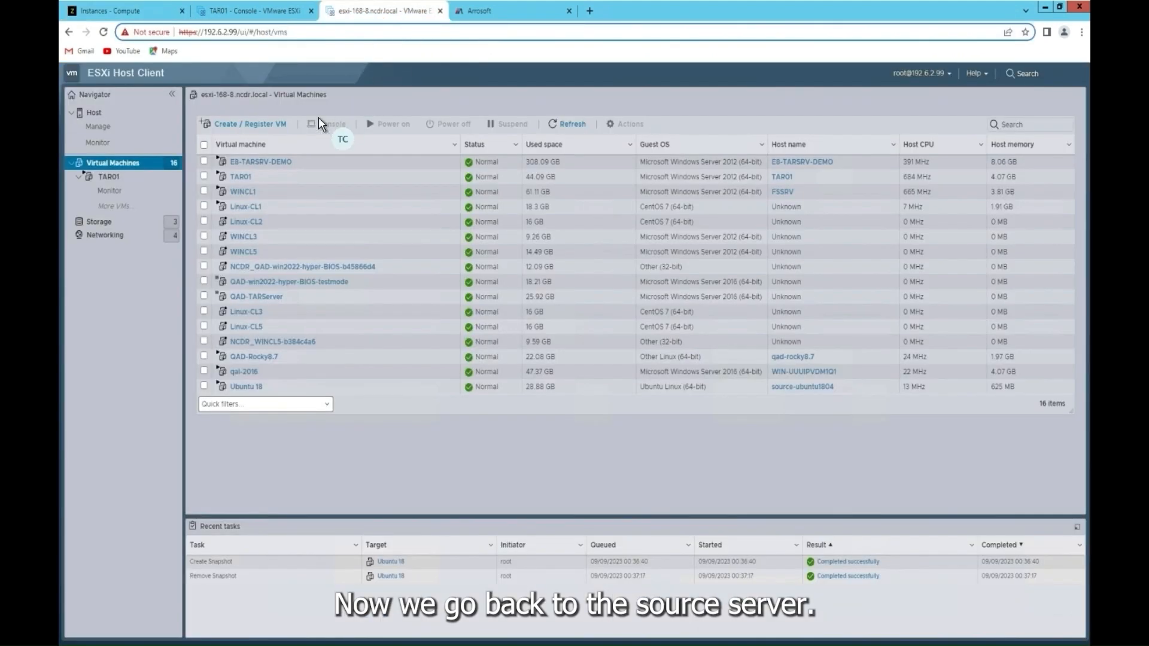
Step: In the Ubuntu 18 VM console, list /test and try copying System.map-4.15.0-213-generic to 1234
{"action": "left_click", "coordinate": [242, 389]}
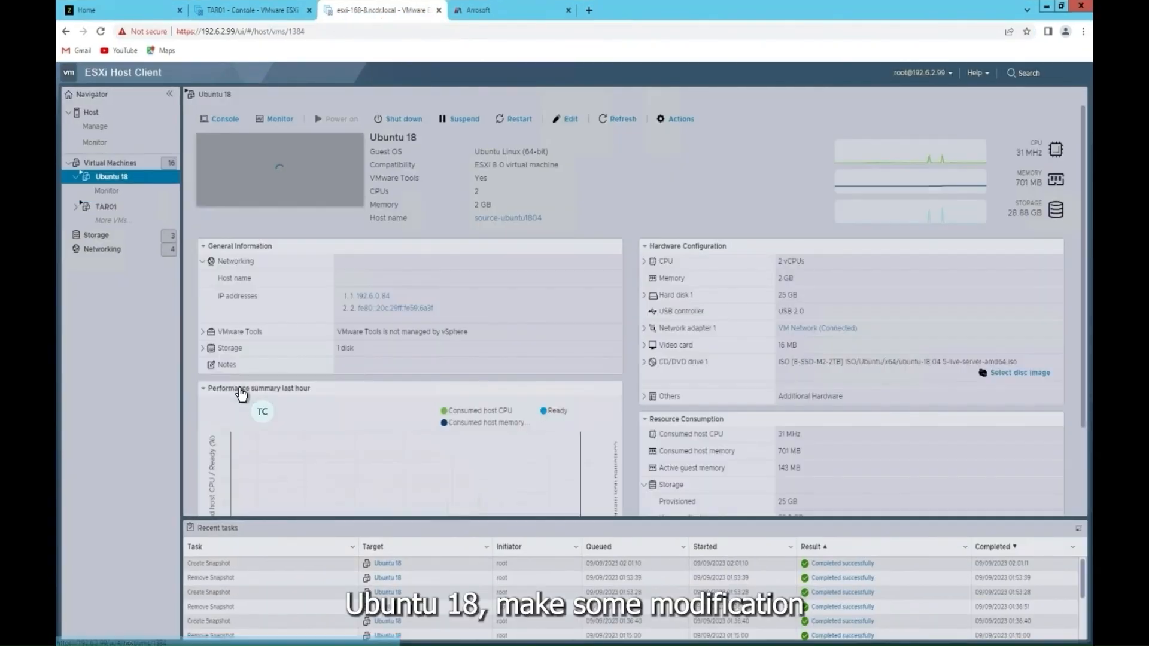
{"action": "left_click", "coordinate": [296, 175]}
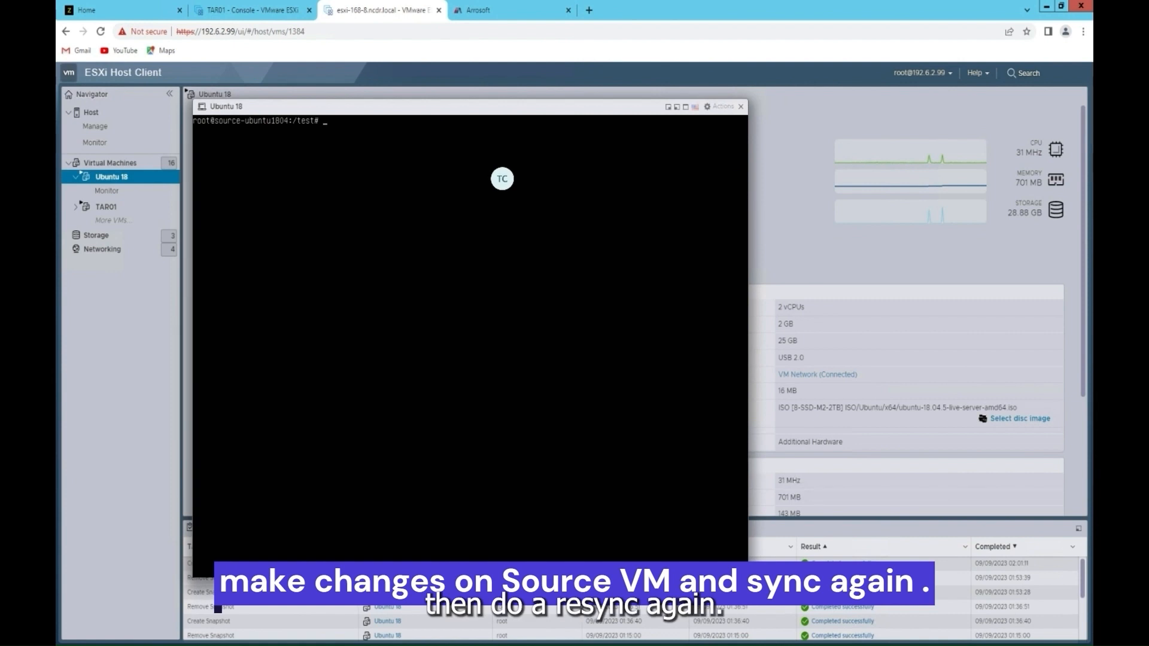
{"action": "type", "text": "ls"}
{"action": "key", "text": "Return"}
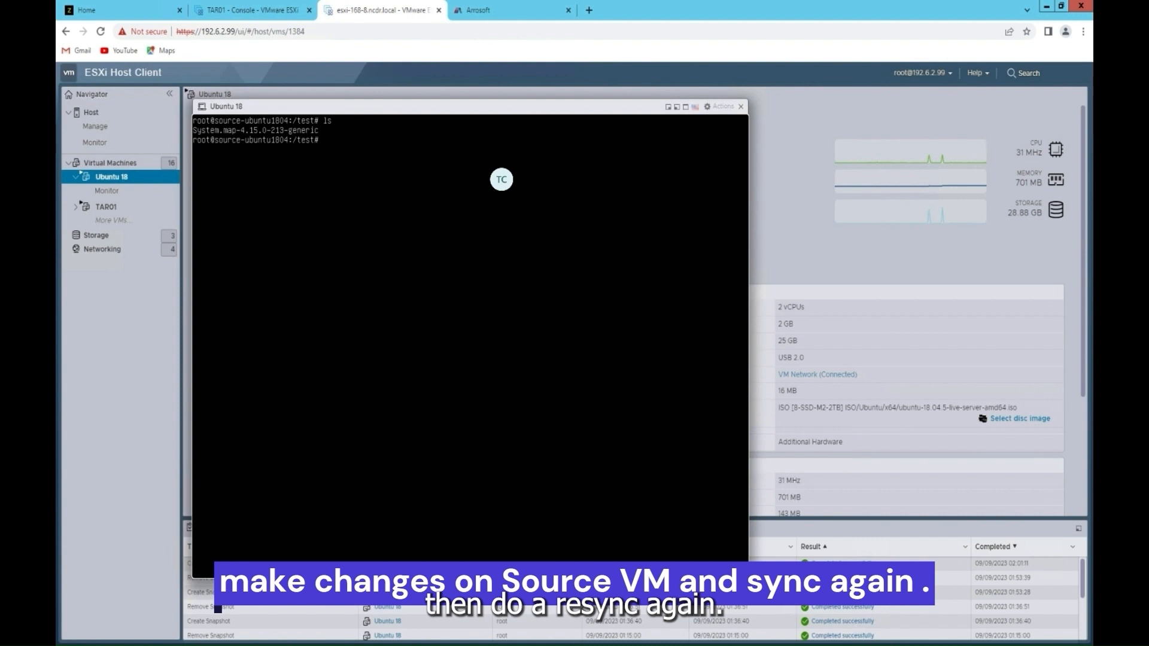
{"action": "type", "text": "cp sys"}
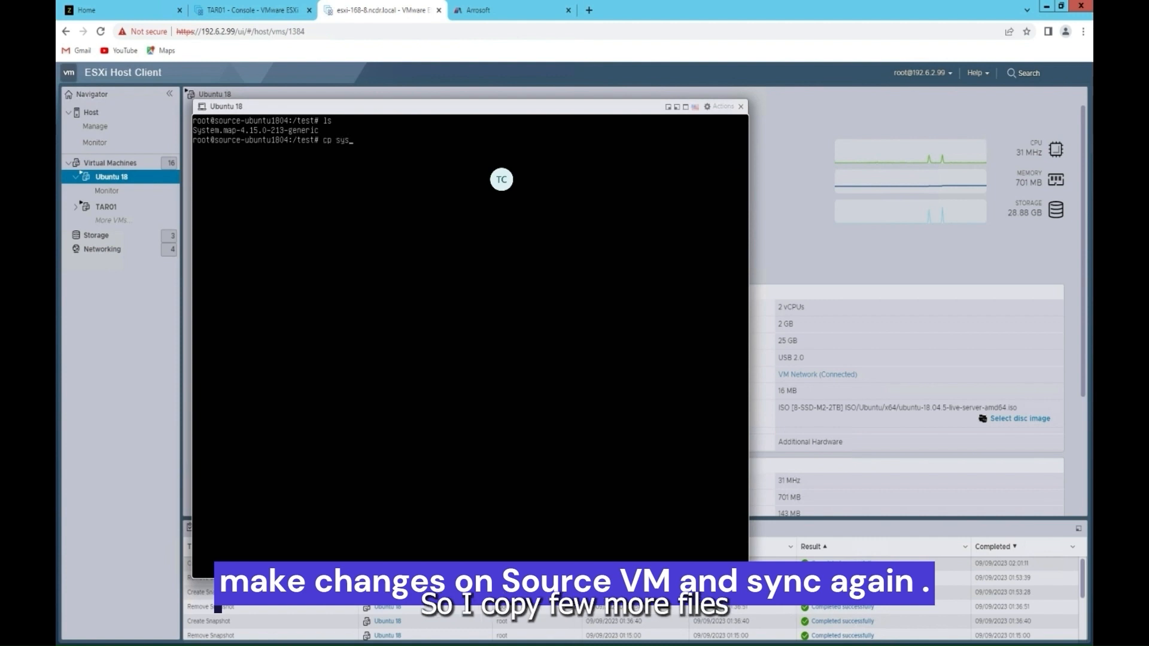
{"action": "type", "text": "tem.map-4."}
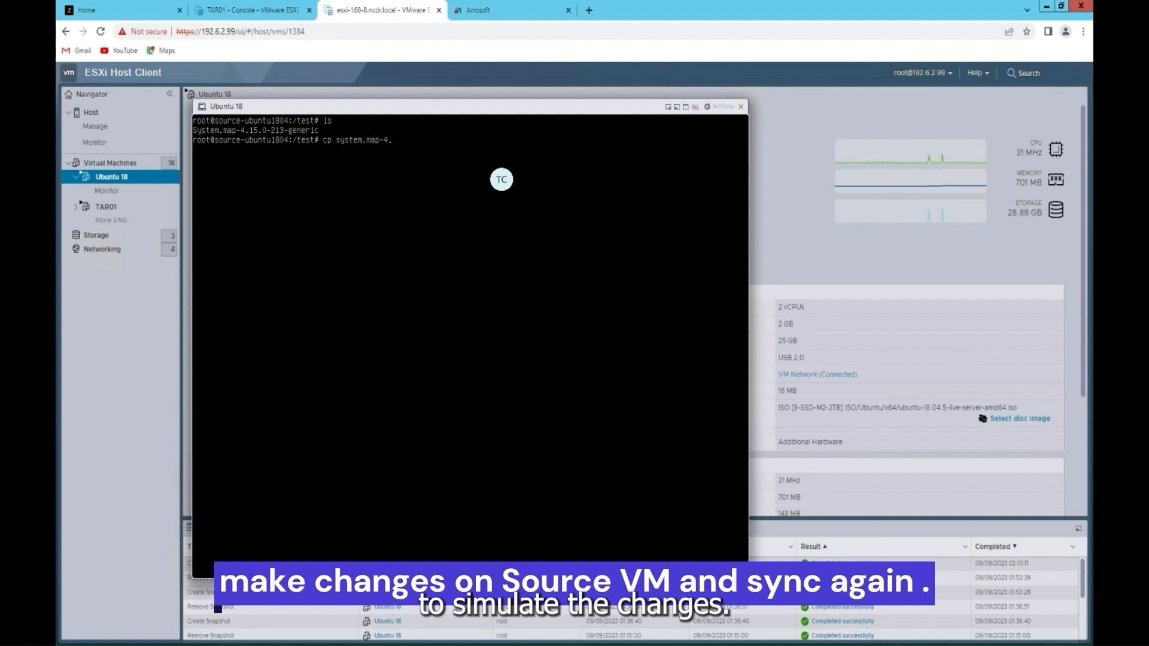
{"action": "type", "text": "15.0-213-generic 1234"}
{"action": "key", "text": "Return"}
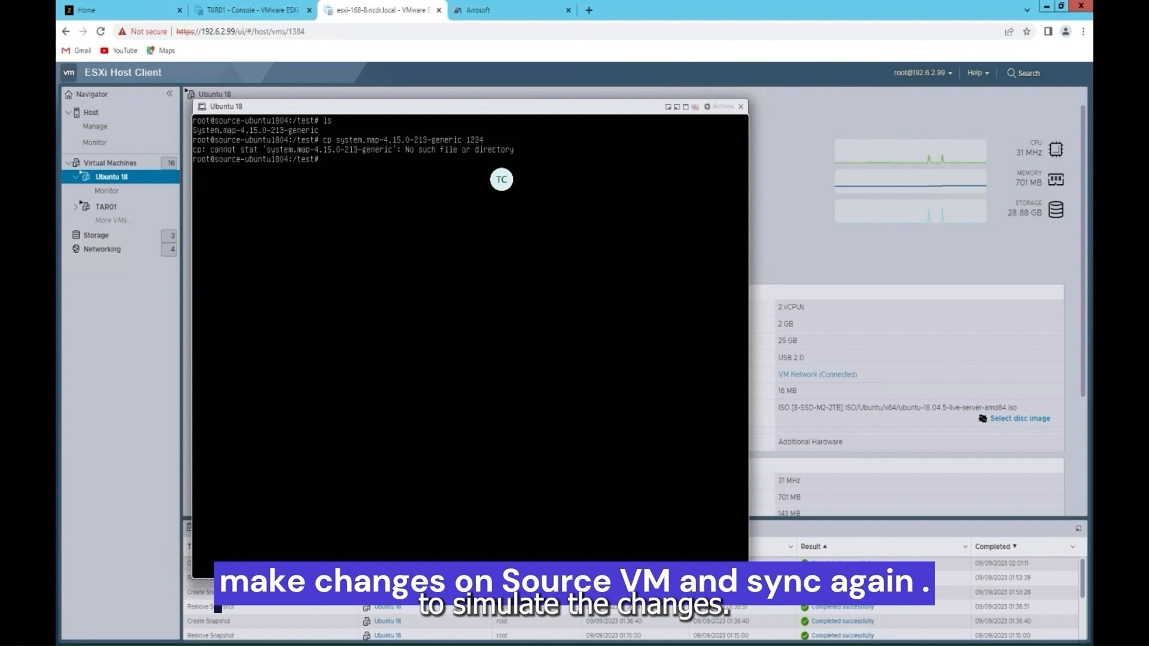
{"action": "type", "text": "ls"}
{"action": "key", "text": "Return"}
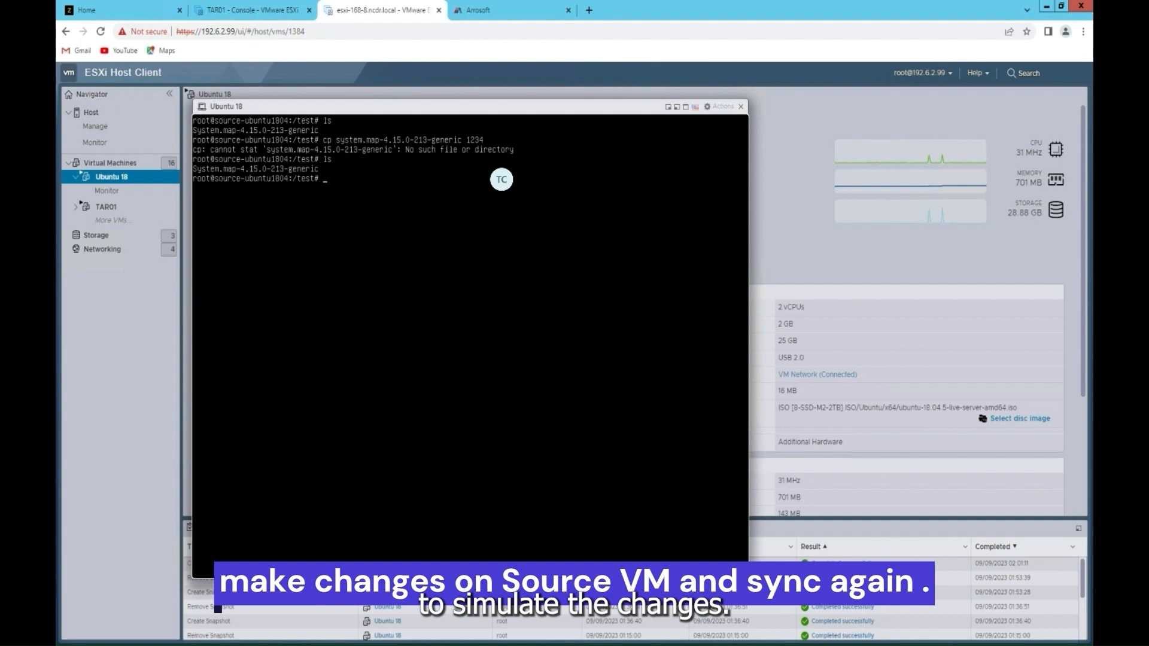
Step: Copy System.map-4.15.0-213-generic to a new file named 12 using tab completion
{"action": "type", "text": "cd S"}
{"action": "key", "text": "BackSpace"}
{"action": "key", "text": "BackSpace"}
{"action": "key", "text": "BackSpace"}
{"action": "type", "text": "p S"}
{"action": "key", "text": "Tab"}
{"action": "type", "text": "12"}
{"action": "key", "text": "Return"}
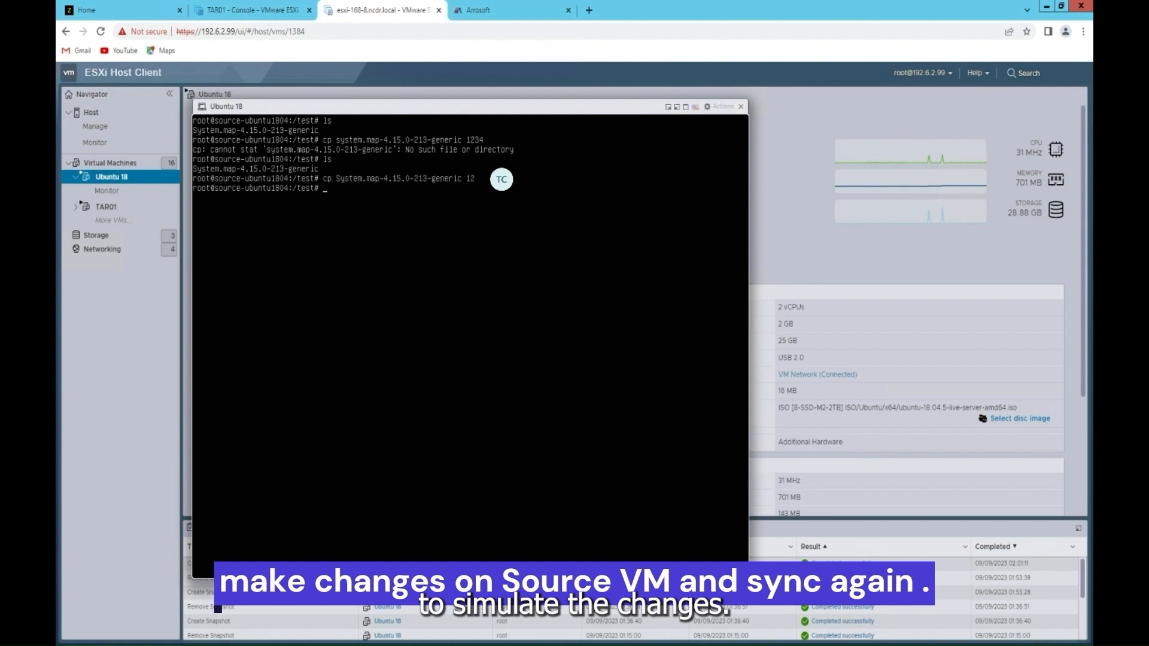
Step: Make System.map copies named 2, 3, 4, 5 and 6, then list the test folder
{"action": "key", "text": "Up"}
{"action": "key", "text": "BackSpace"}
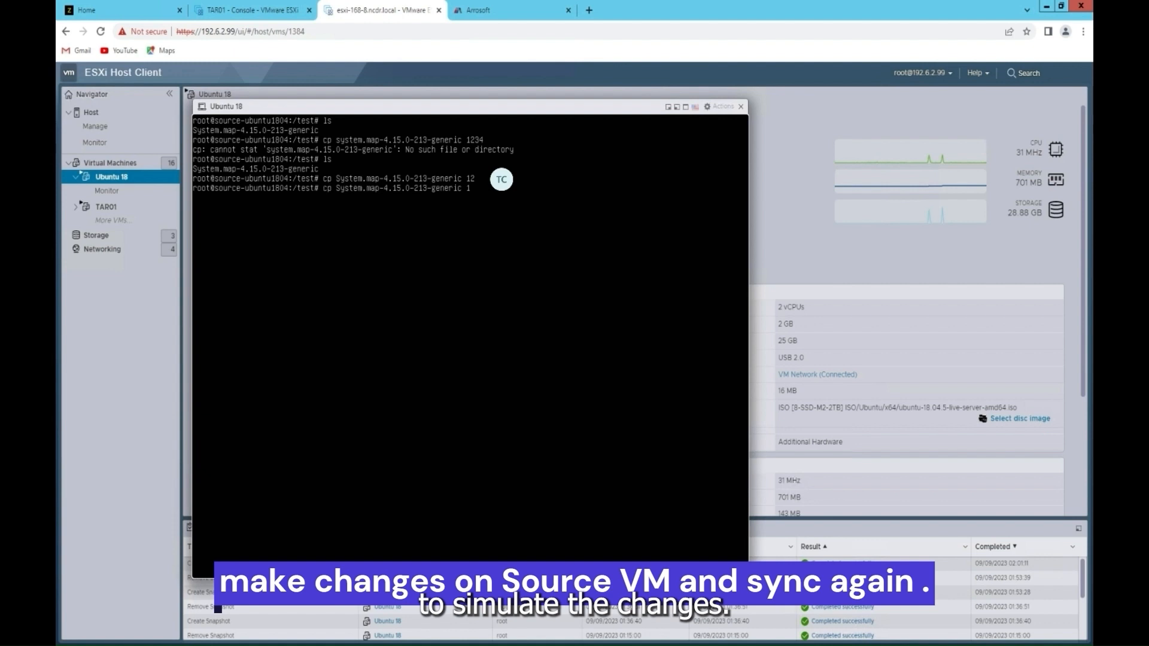
{"action": "key", "text": "BackSpace"}
{"action": "type", "text": "2"}
{"action": "key", "text": "Return"}
{"action": "key", "text": "Up"}
{"action": "type", "text": "3"}
{"action": "key", "text": "Return"}
{"action": "key", "text": "Up"}
{"action": "key", "text": "BackSpace"}
{"action": "type", "text": "4"}
{"action": "key", "text": "Return"}
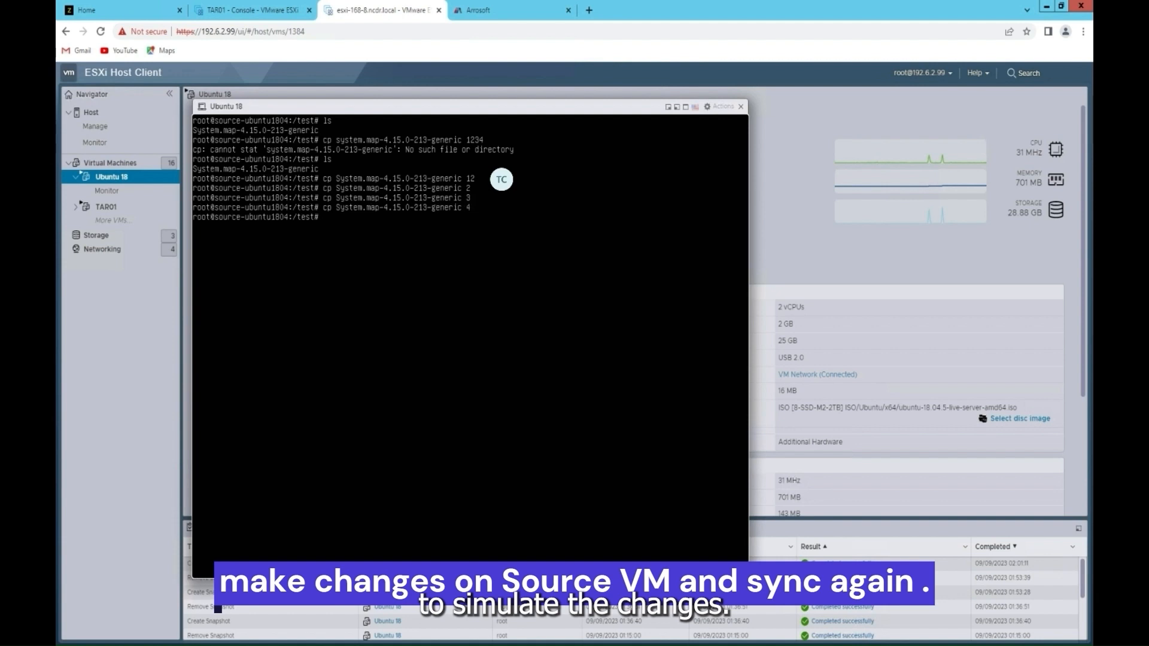
{"action": "key", "text": "Up"}
{"action": "key", "text": "BackSpace"}
{"action": "type", "text": "5"}
{"action": "key", "text": "Return"}
{"action": "key", "text": "Up"}
{"action": "key", "text": "Return"}
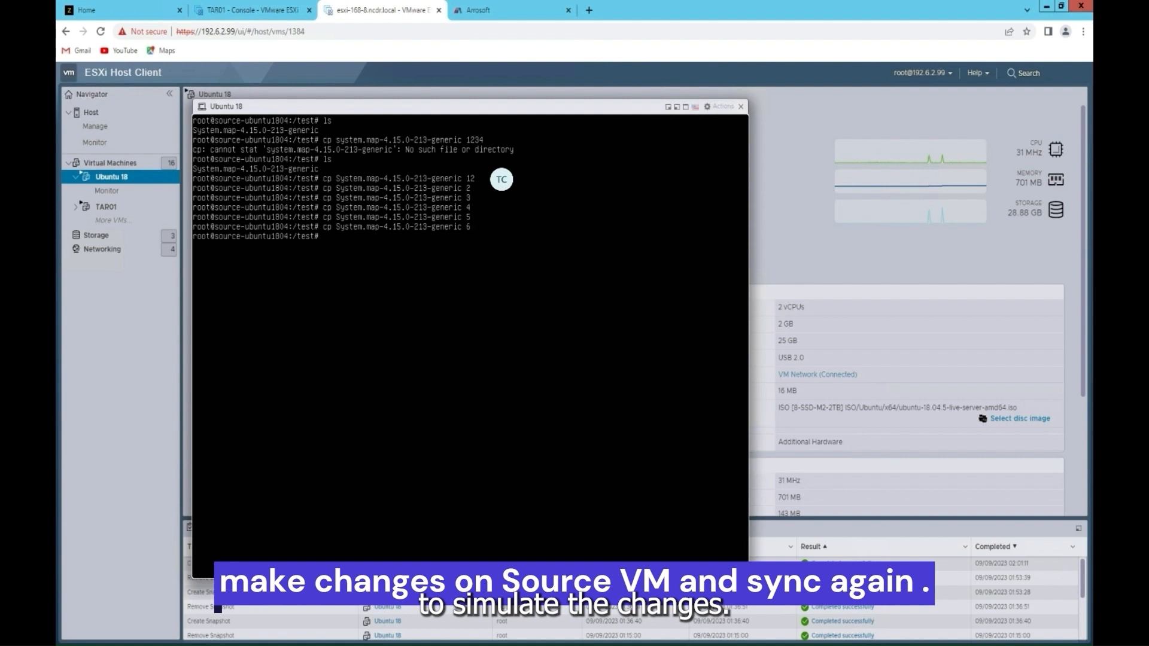
{"action": "type", "text": "ls"}
{"action": "key", "text": "Return"}
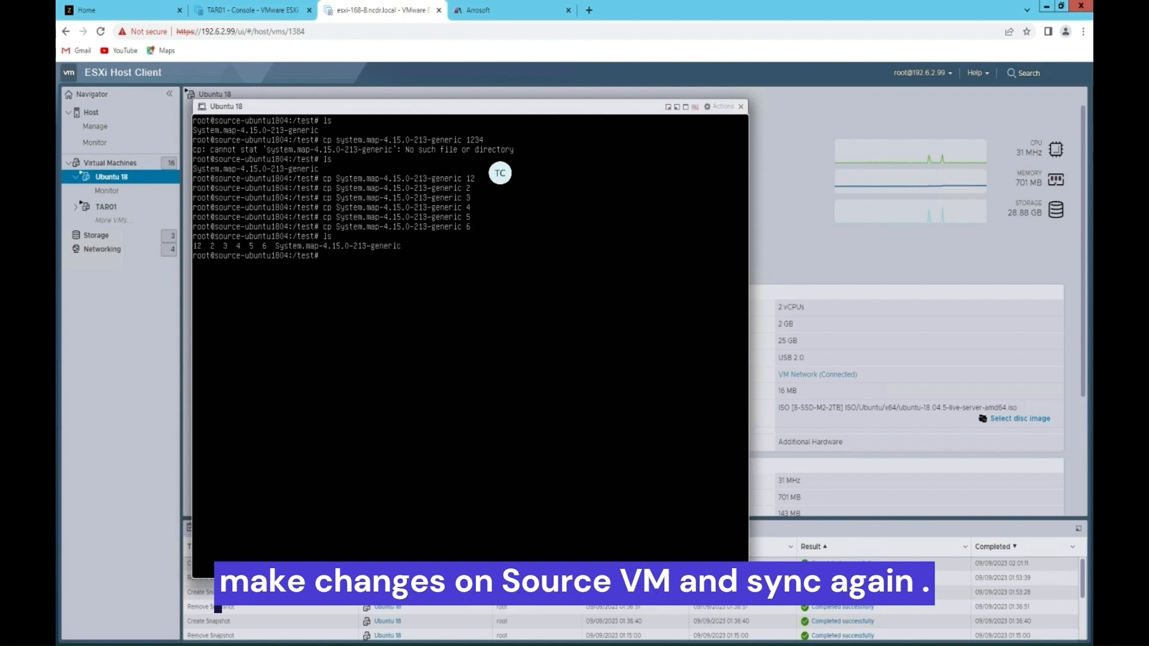
{"action": "left_click", "coordinate": [721, 106]}
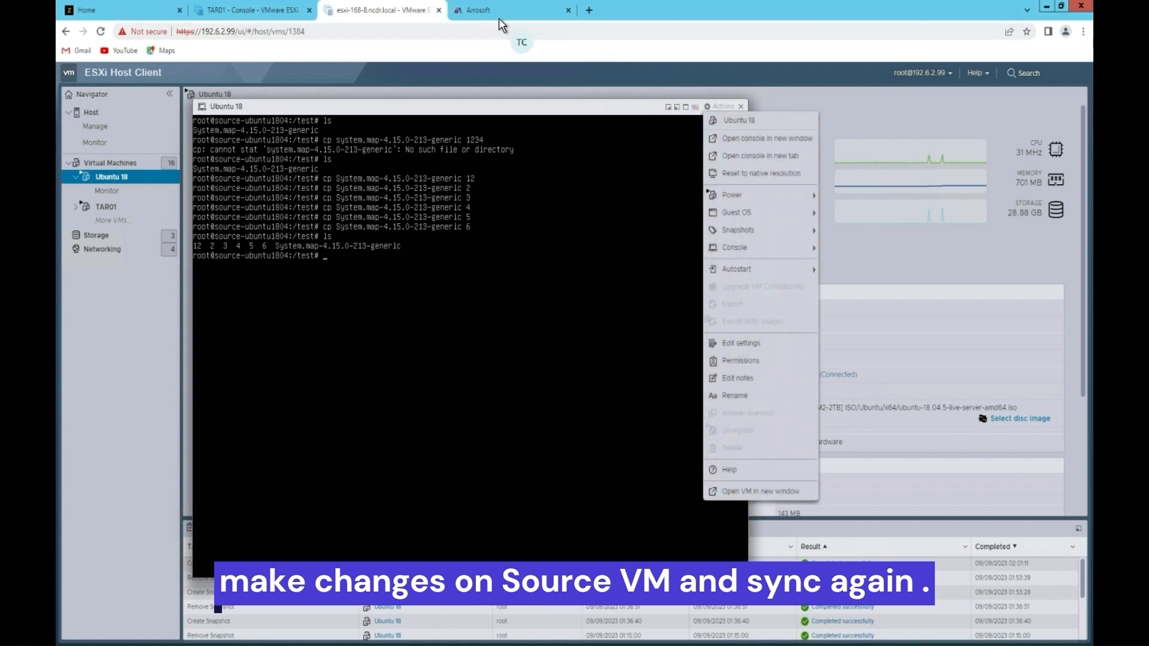
Step: In Arrosoft Replication, sync the Ubuntu 18 replication and open its status message log
{"action": "left_click", "coordinate": [529, 17]}
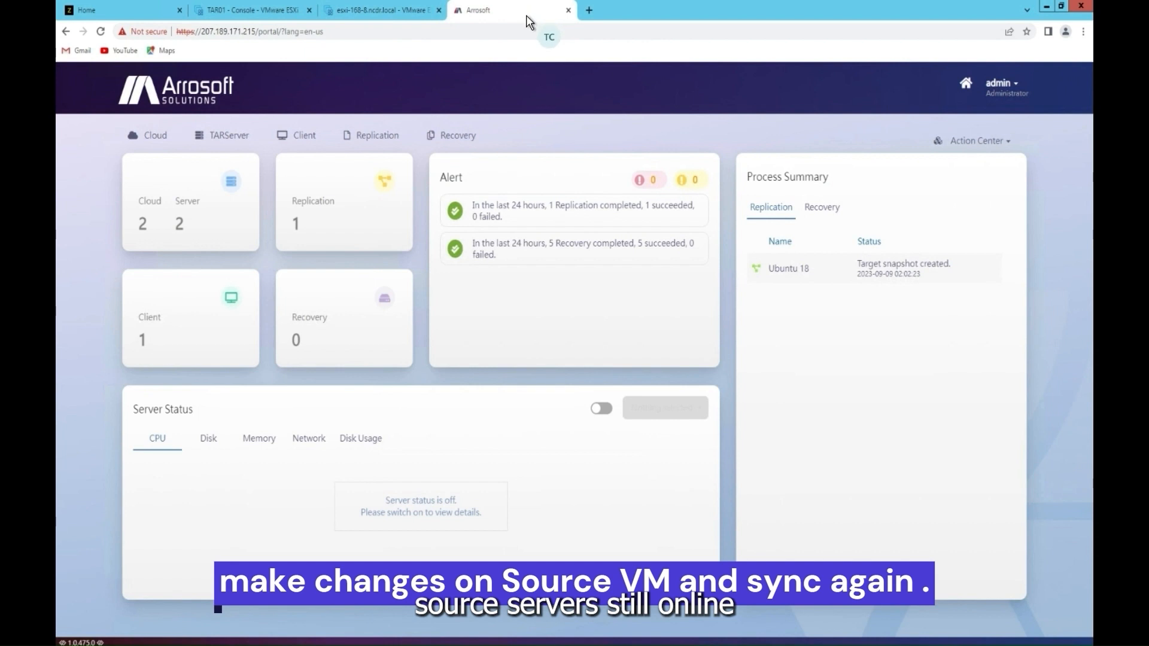
{"action": "left_click", "coordinate": [383, 137]}
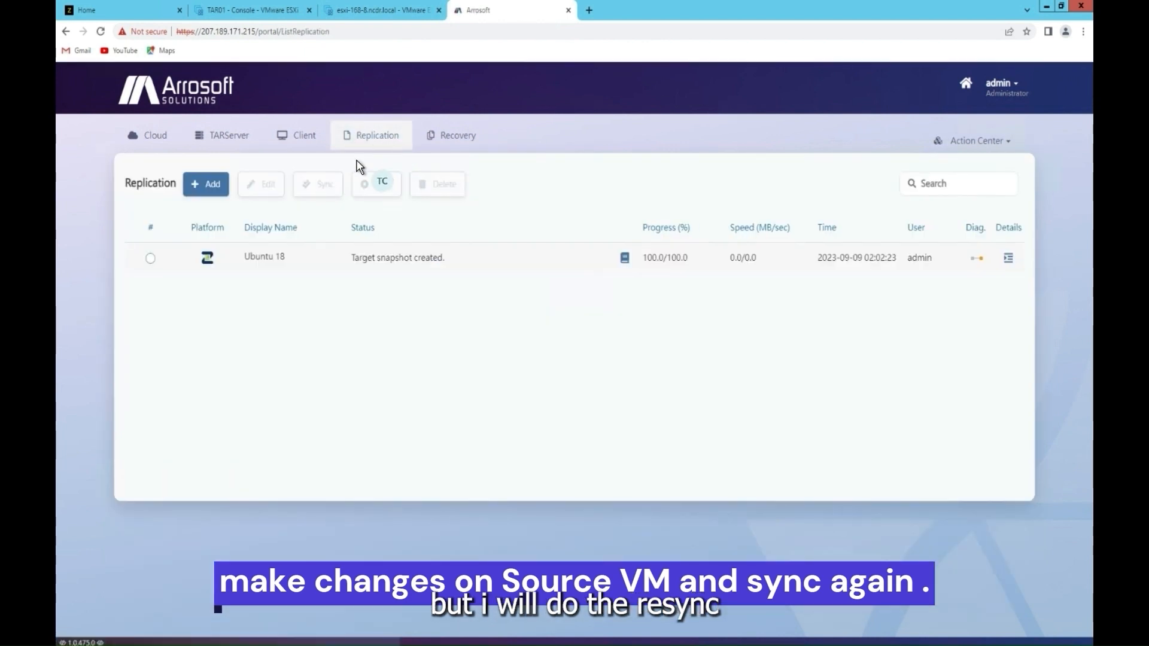
{"action": "left_click", "coordinate": [150, 258]}
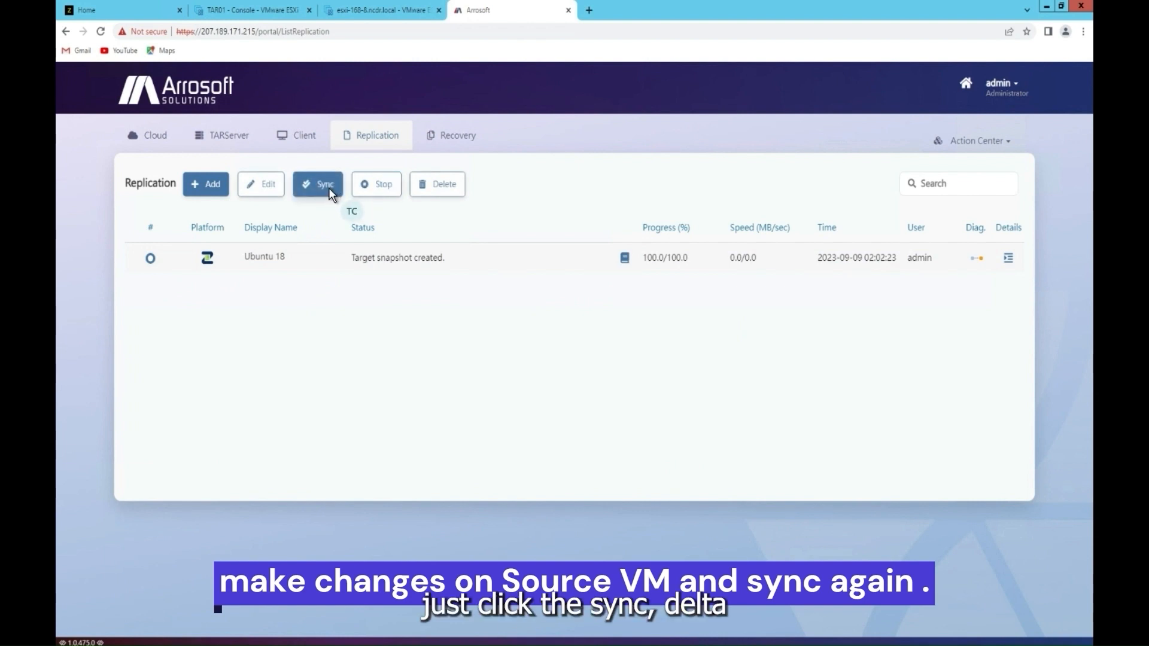
{"action": "left_click", "coordinate": [332, 193]}
{"action": "left_click", "coordinate": [663, 317]}
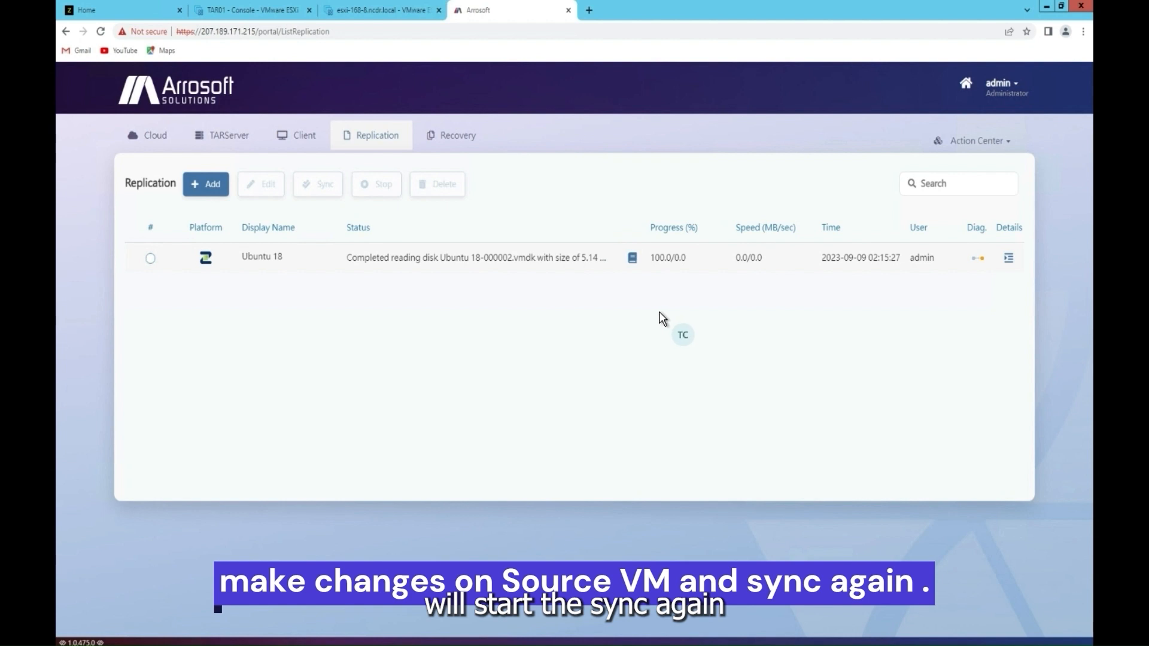
{"action": "left_click", "coordinate": [632, 258]}
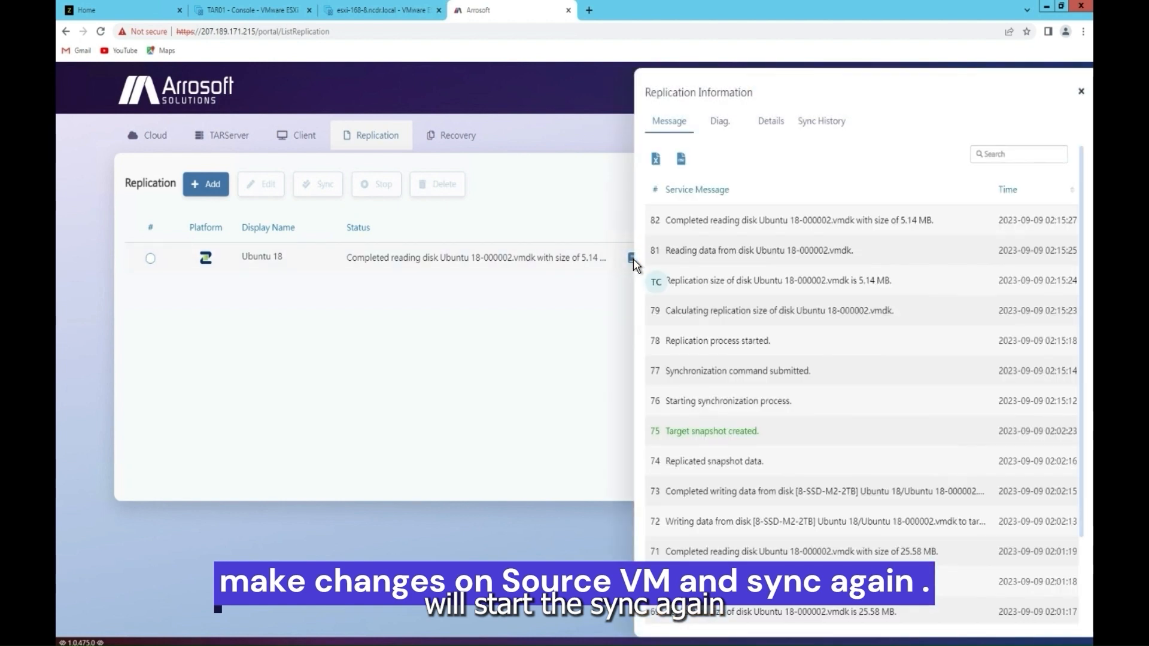
Step: Close the Replication Information panel and, once the target snapshot is created, add a new recovery
{"action": "left_click", "coordinate": [606, 299]}
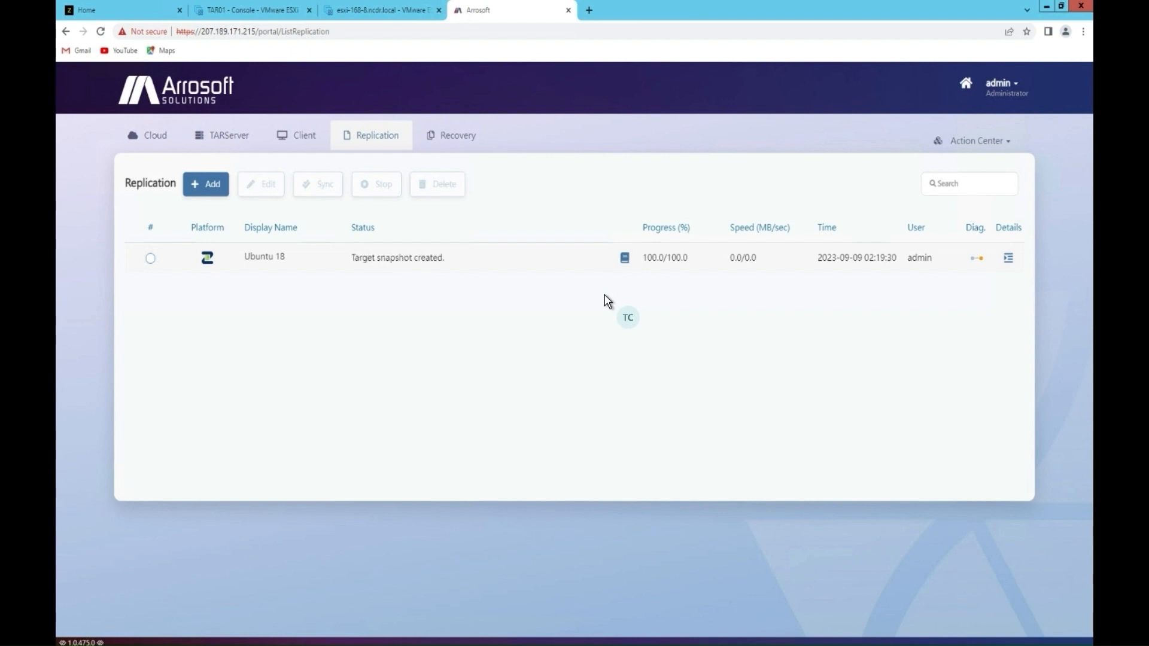
{"action": "left_click", "coordinate": [455, 143]}
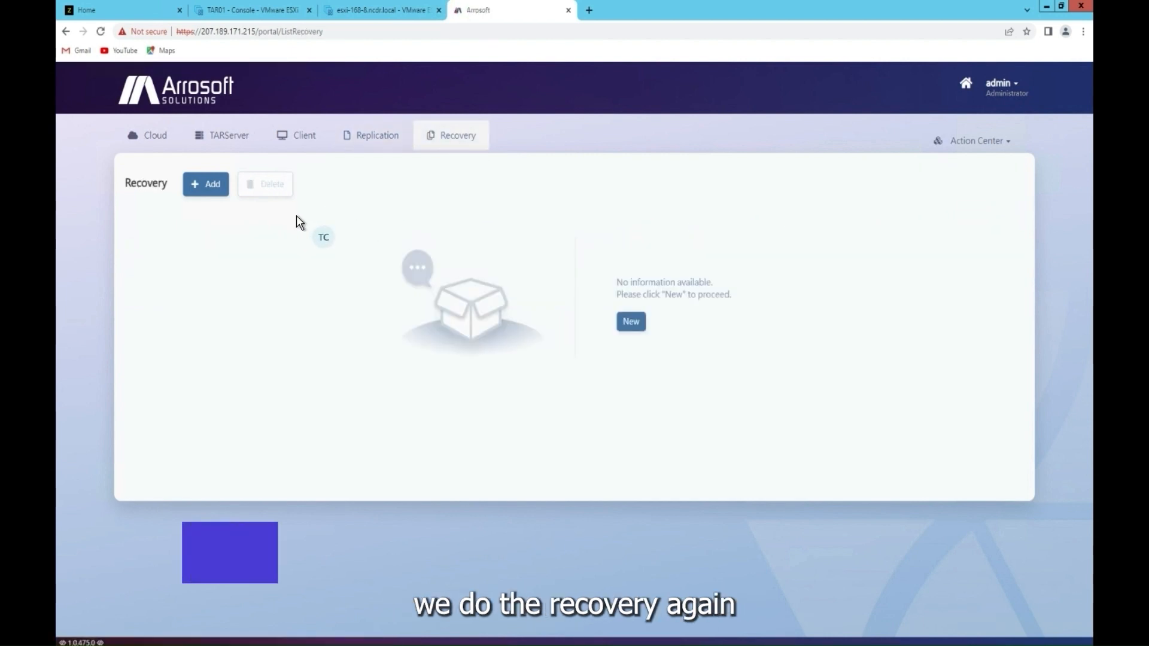
{"action": "left_click", "coordinate": [201, 187]}
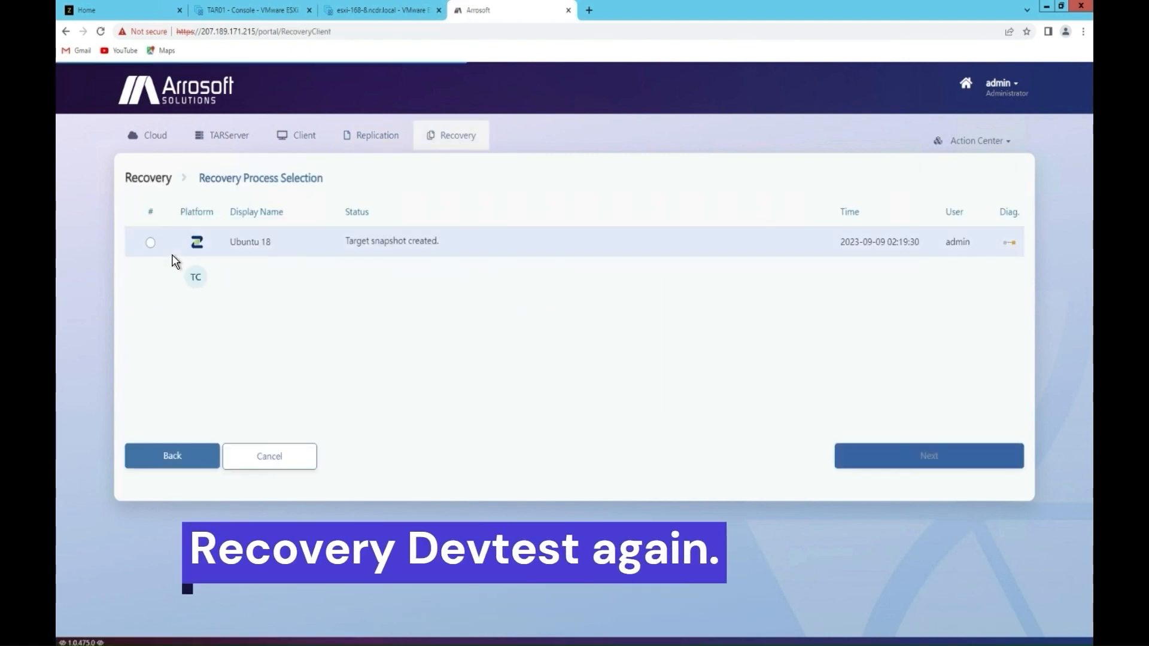
{"action": "left_click", "coordinate": [150, 243]}
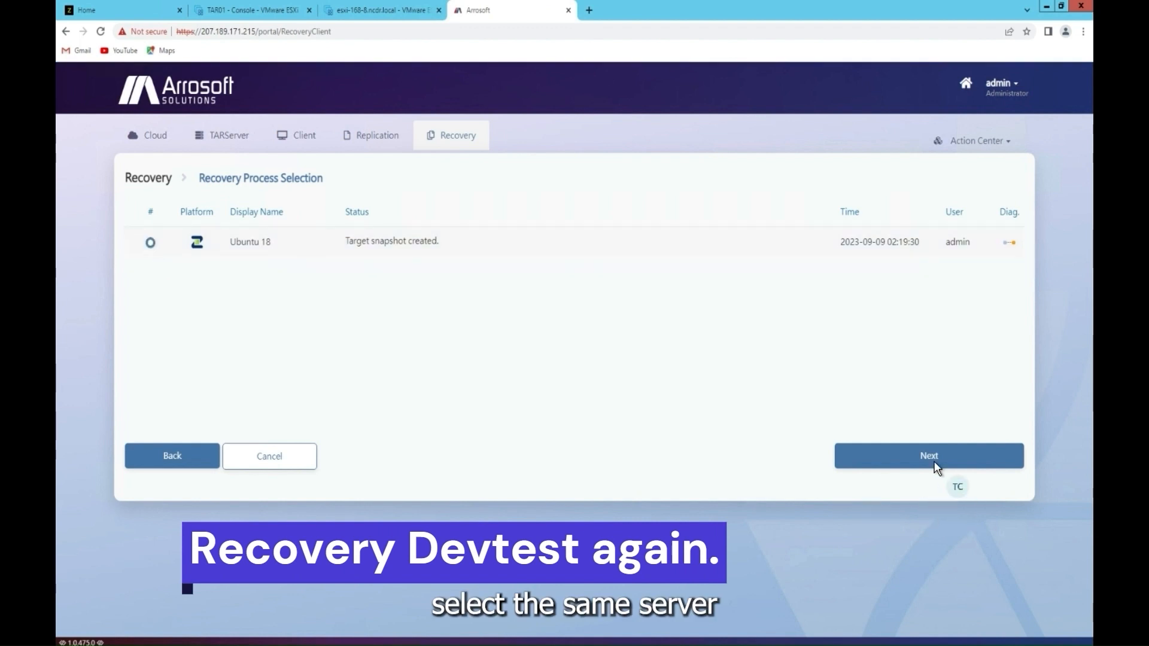
{"action": "left_click", "coordinate": [883, 462]}
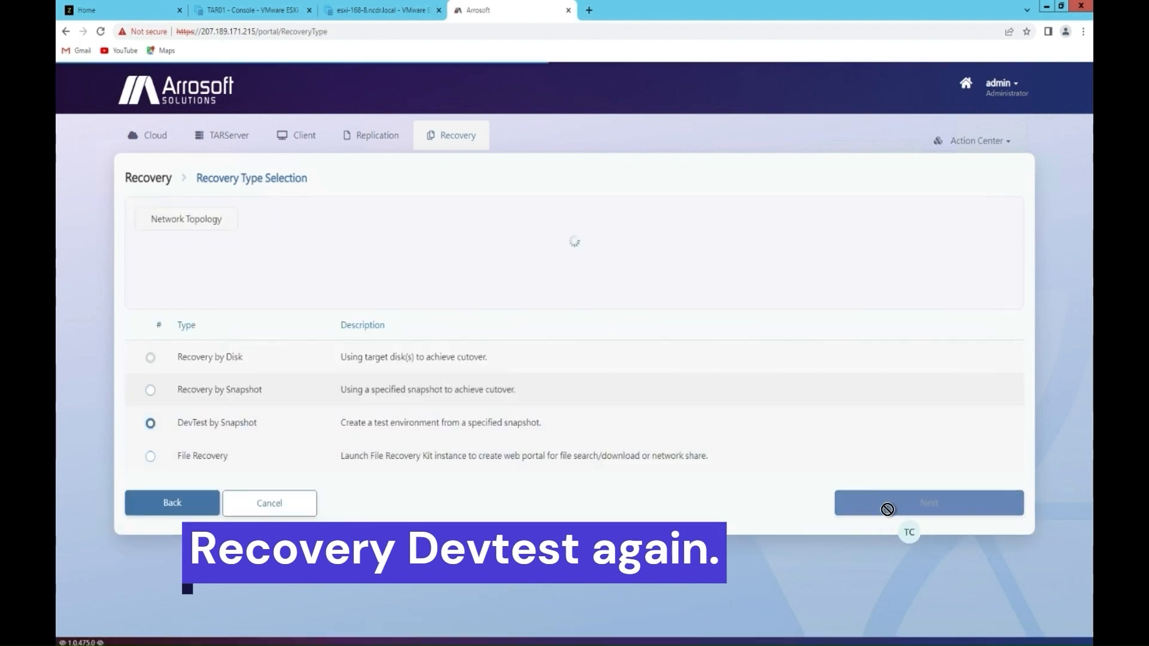
{"action": "left_click", "coordinate": [889, 504]}
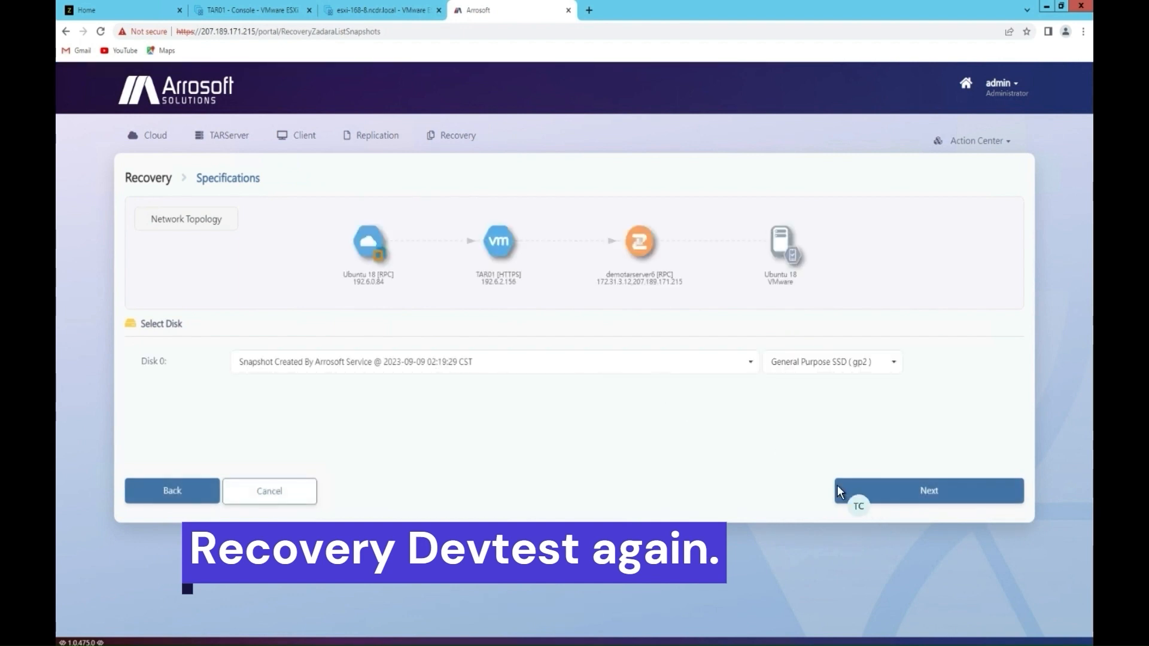
{"action": "left_click", "coordinate": [911, 490]}
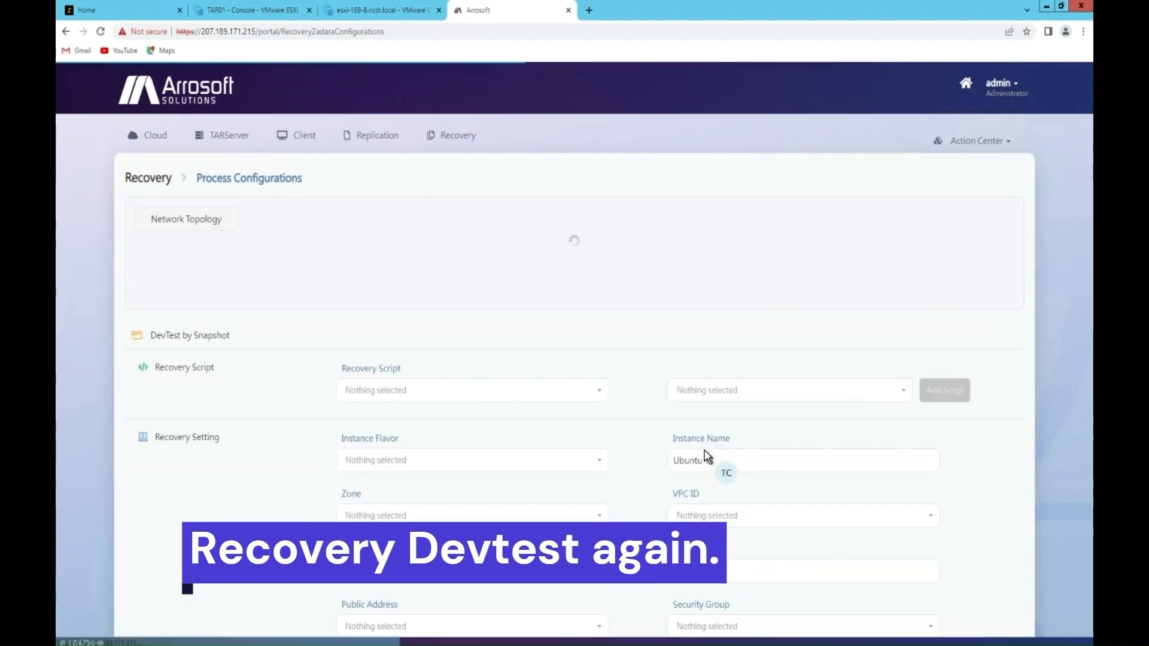
Step: Give the DevTest recovery a public IPv4 address and security group demo4, then continue to Summary
{"action": "scroll", "coordinate": [764, 447], "scroll_direction": "down", "scroll_amount": 3}
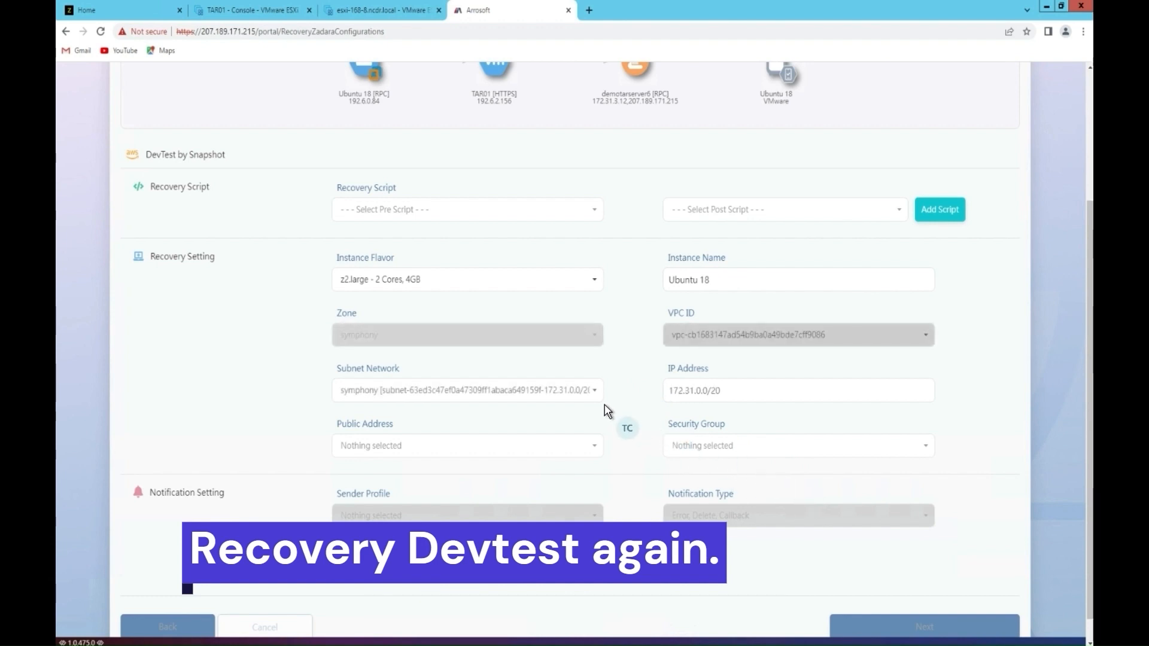
{"action": "left_click", "coordinate": [585, 450]}
{"action": "left_click", "coordinate": [464, 469]}
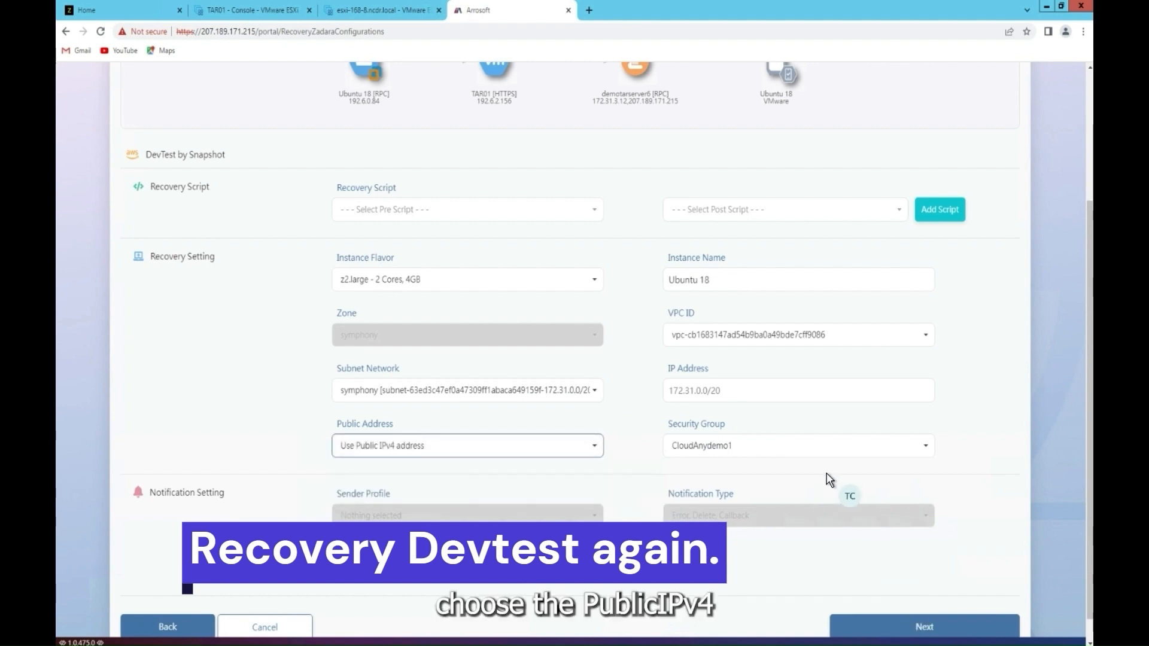
{"action": "left_click", "coordinate": [784, 448]}
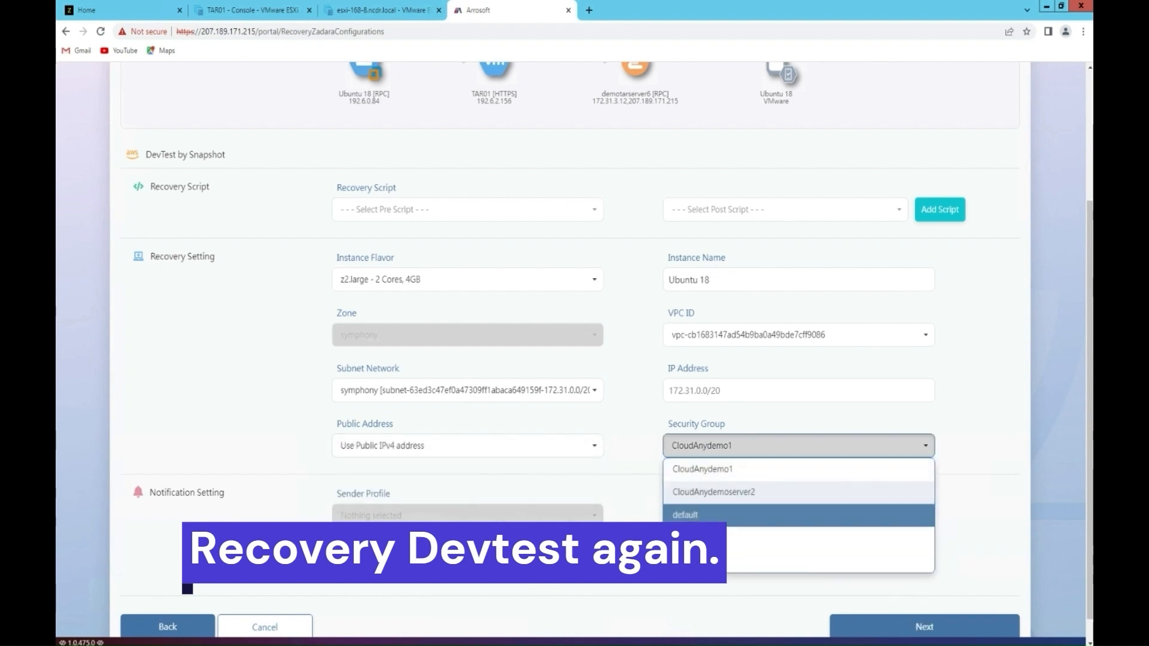
{"action": "left_click", "coordinate": [712, 538]}
{"action": "scroll", "coordinate": [952, 536], "scroll_direction": "down", "scroll_amount": 1}
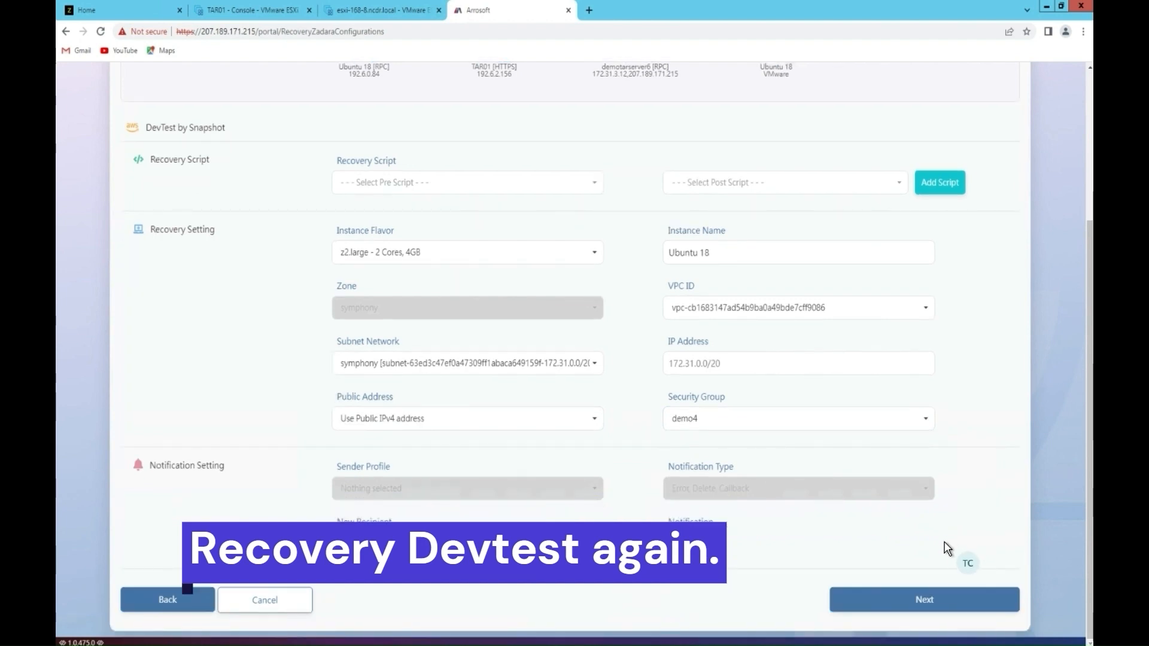
{"action": "left_click", "coordinate": [931, 596]}
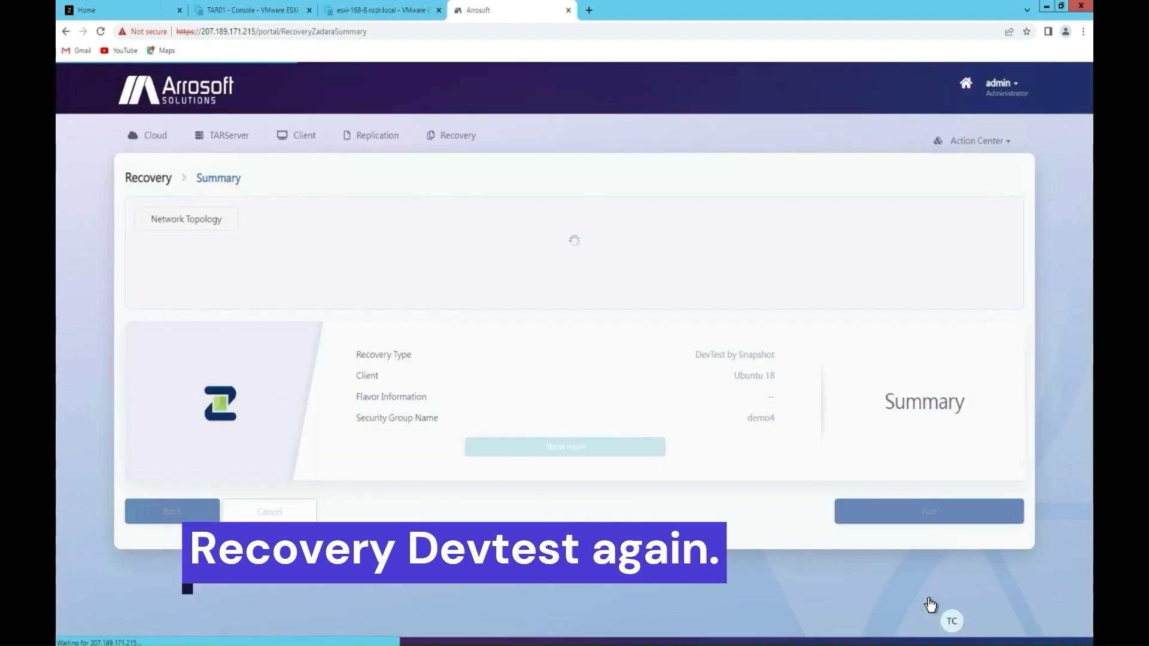
Step: Run the Ubuntu 18 DevTest by Snapshot recovery, dismiss the confirmation, and return to the Recovery list
{"action": "left_click", "coordinate": [920, 513]}
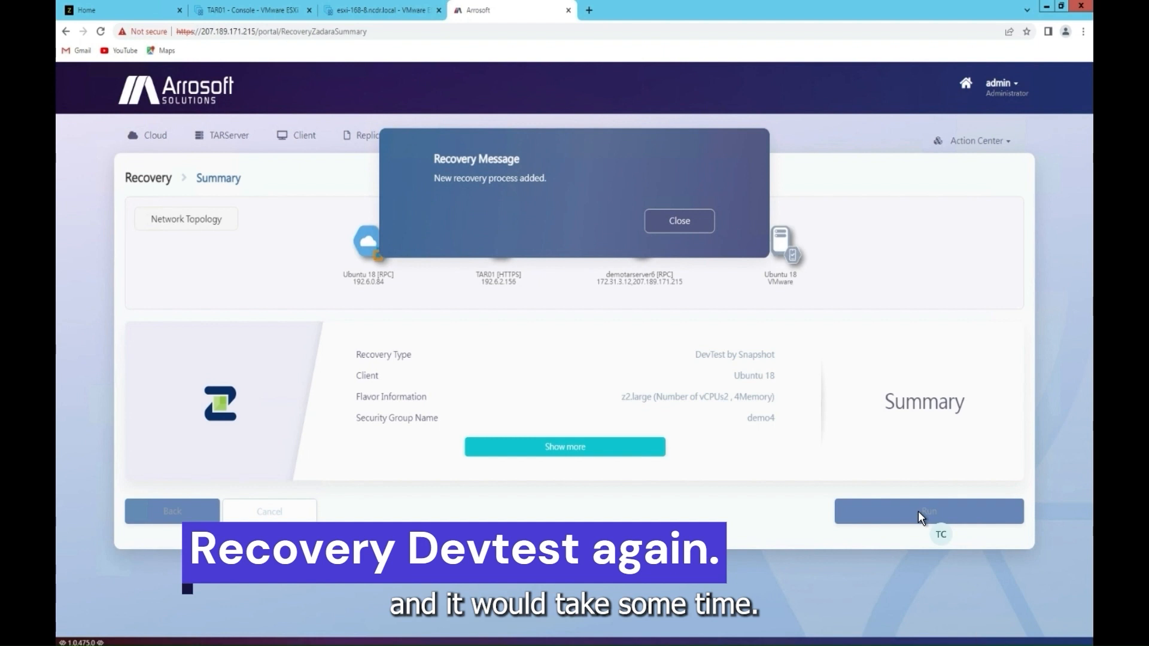
{"action": "left_click", "coordinate": [682, 224]}
{"action": "left_click", "coordinate": [456, 135]}
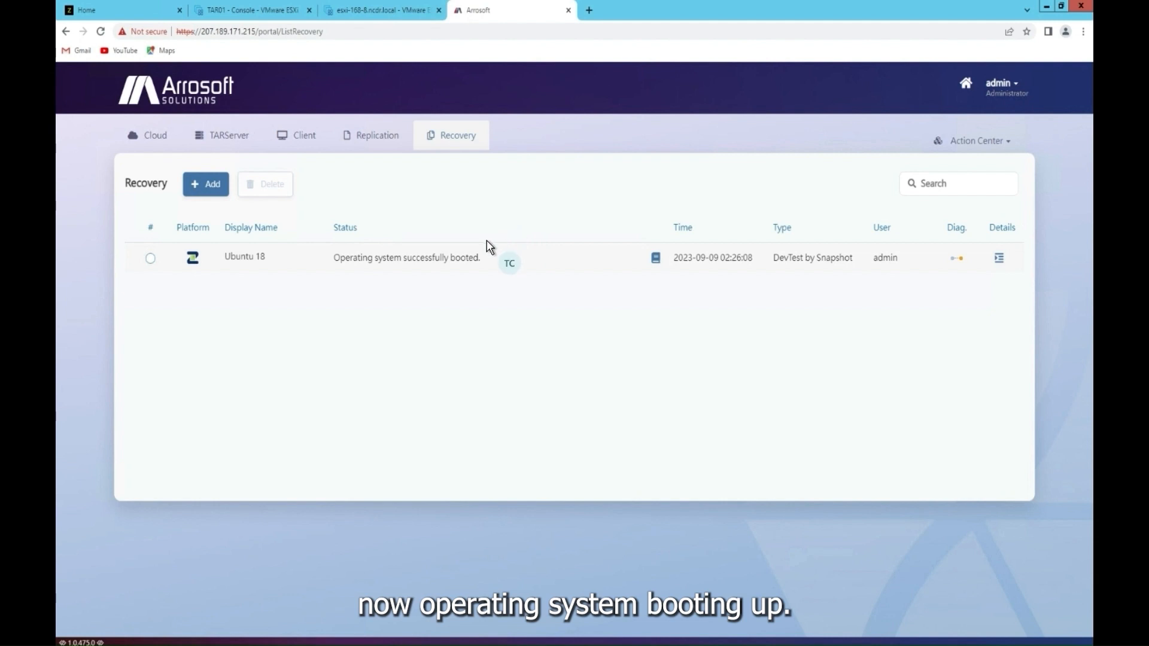
{"action": "left_click", "coordinate": [149, 138]}
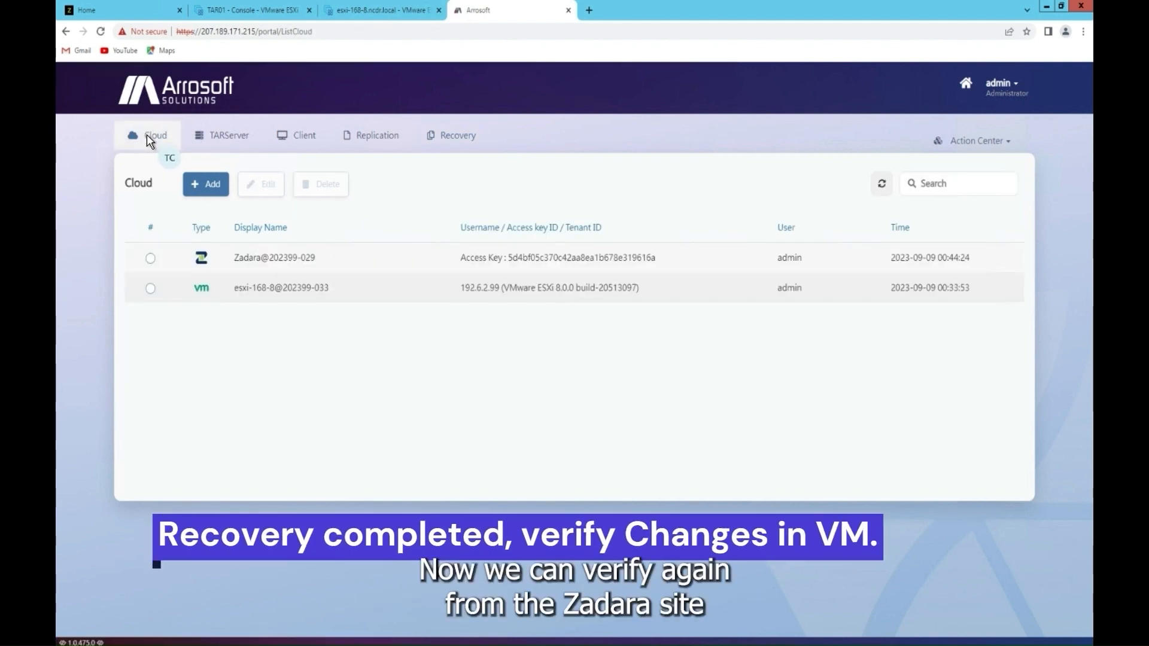
{"action": "left_click", "coordinate": [90, 12]}
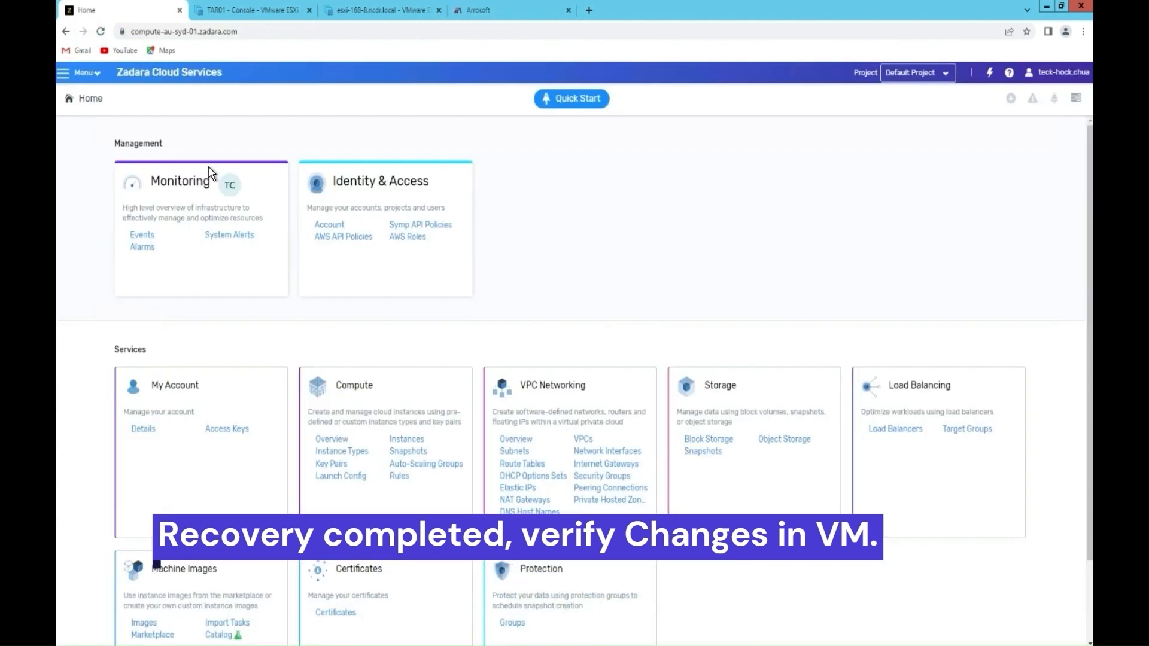
{"action": "left_click", "coordinate": [397, 441]}
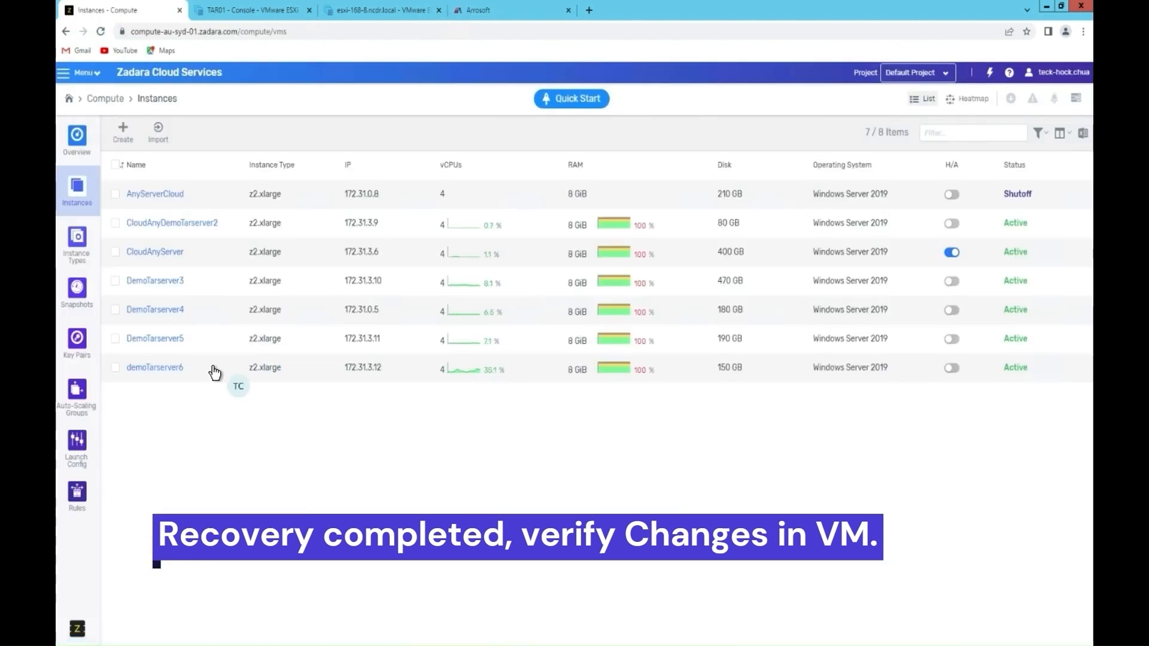
{"action": "left_click", "coordinate": [166, 397]}
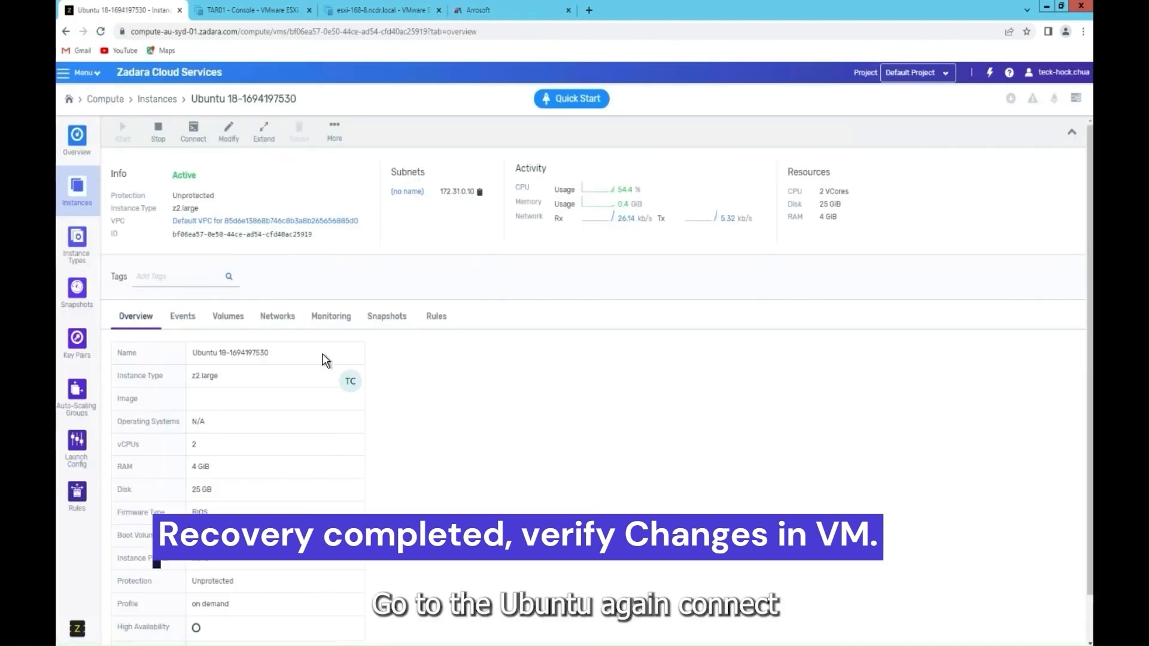
Step: Open the instance's VNC console and log in as root
{"action": "left_click", "coordinate": [191, 139]}
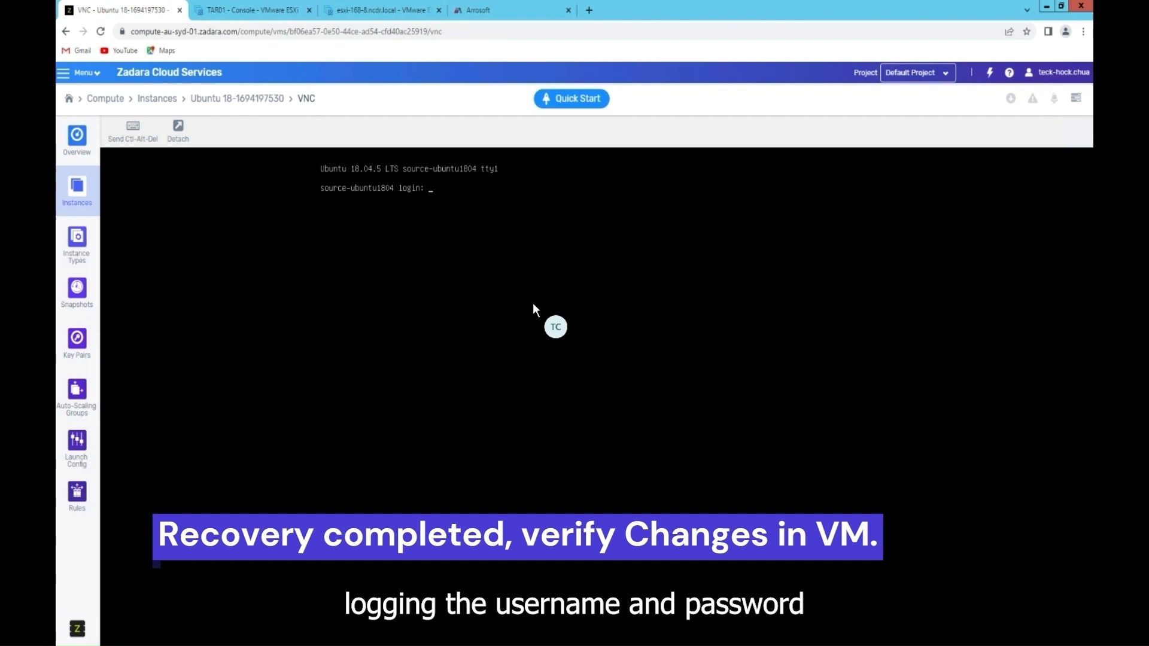
{"action": "type", "text": "root"}
{"action": "key", "text": "Return"}
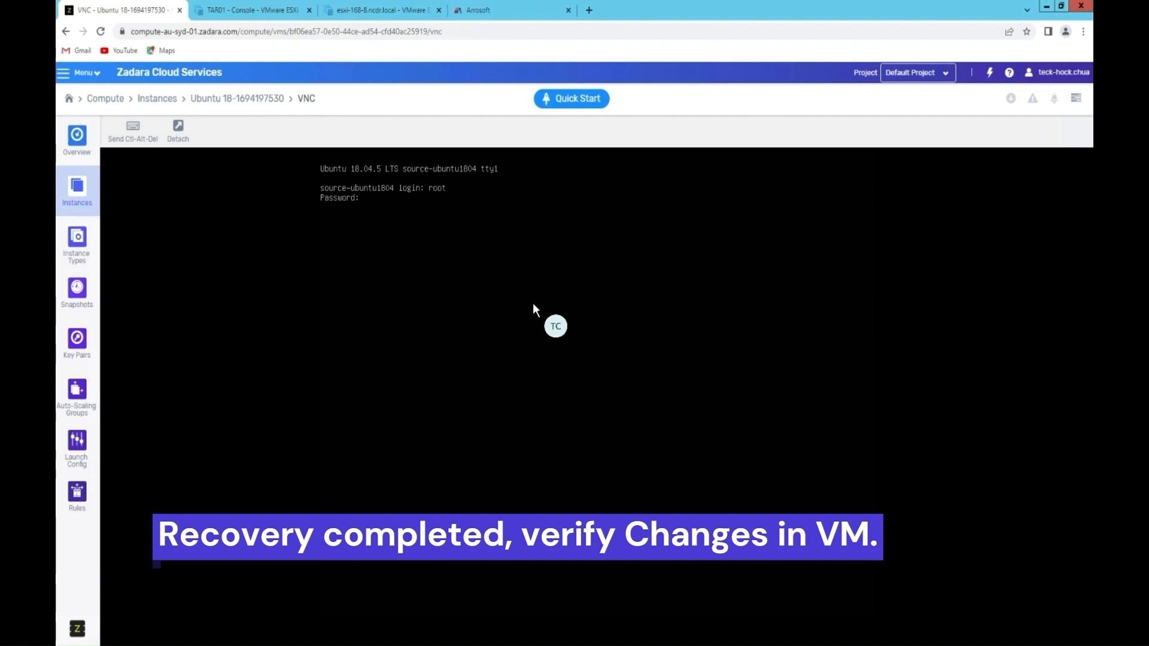
{"action": "key", "text": "Return"}
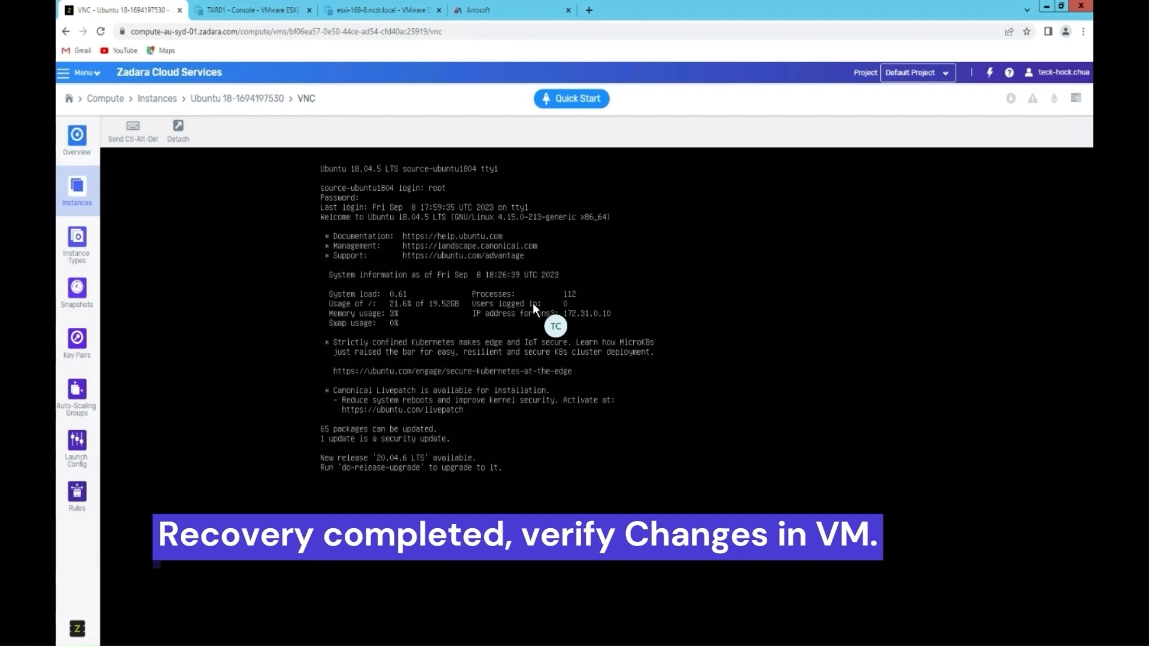
Step: Change to the /test folder and list its files (12, 2–6) with ls
{"action": "type", "text": "cd /"}
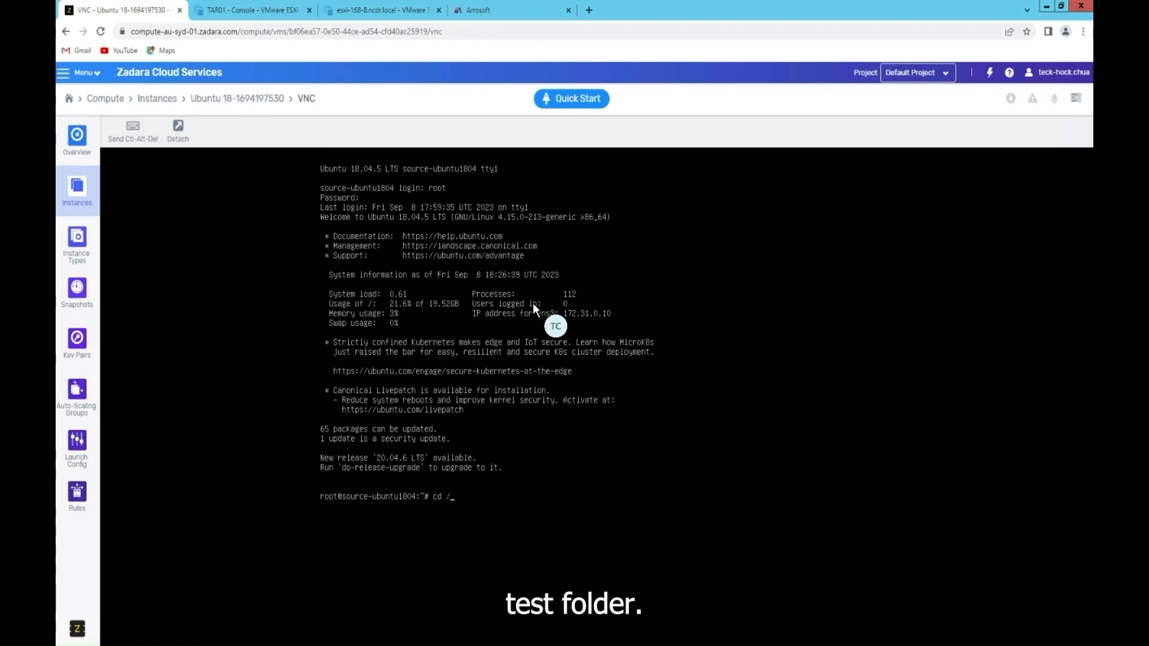
{"action": "key", "text": "Return"}
{"action": "type", "text": "cd"}
{"action": "type", "text": " test"}
{"action": "key", "text": "Return"}
{"action": "type", "text": "ls"}
{"action": "key", "text": "Return"}
{"action": "key", "text": "Return"}
{"action": "type", "text": "ls"}
{"action": "key", "text": "Return"}
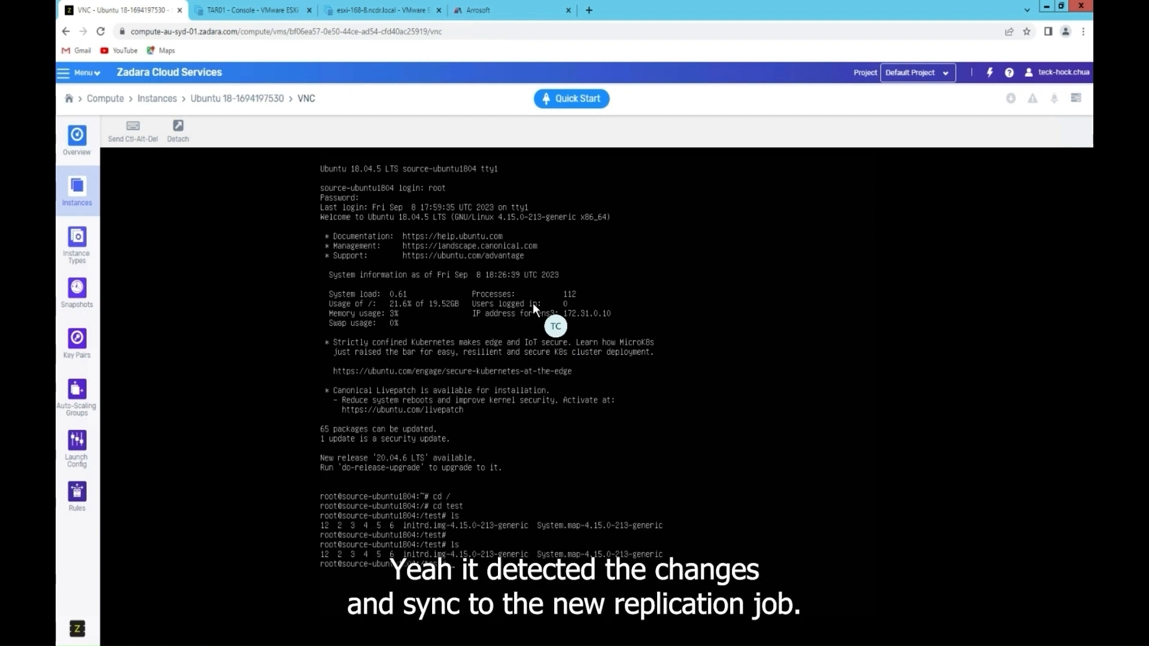
{"action": "type", "text": "ls"}
{"action": "key", "text": "Return"}
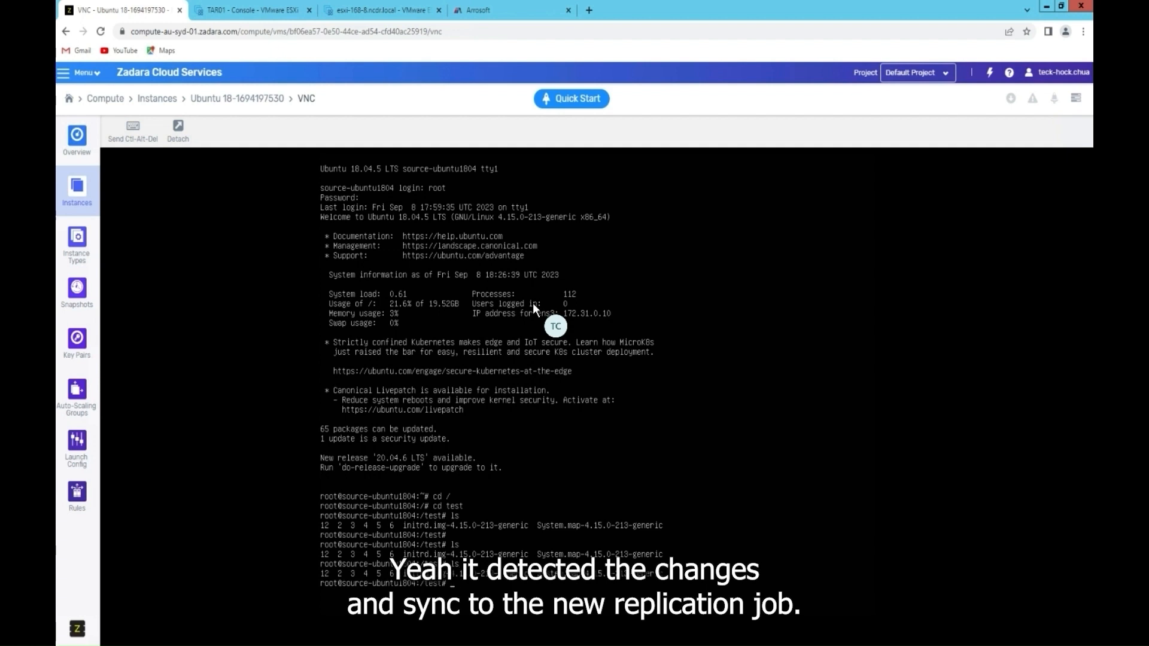